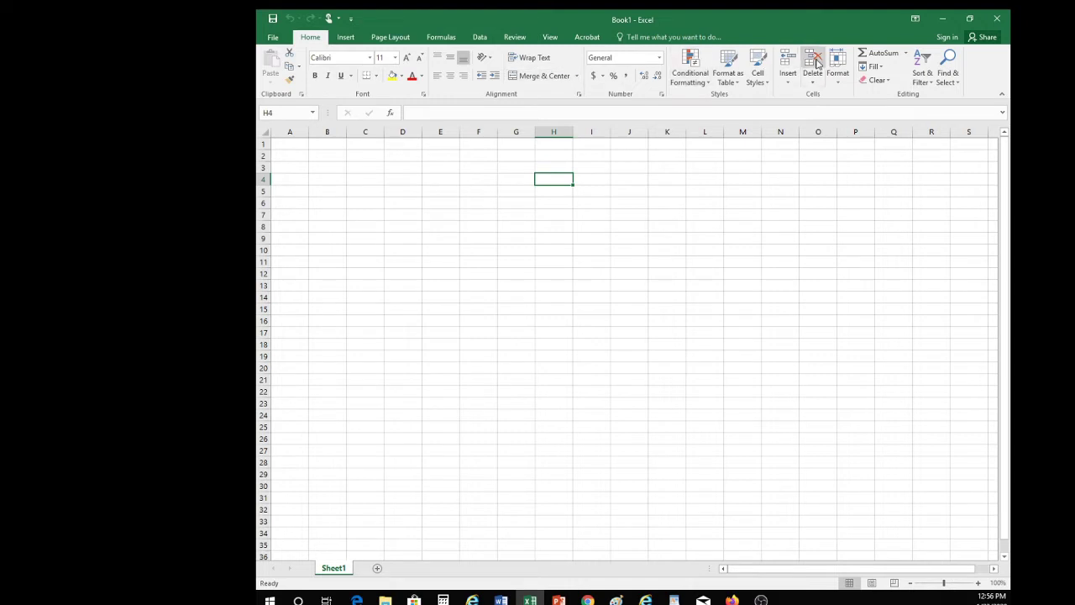
click(346, 38)
click(390, 38)
click(438, 38)
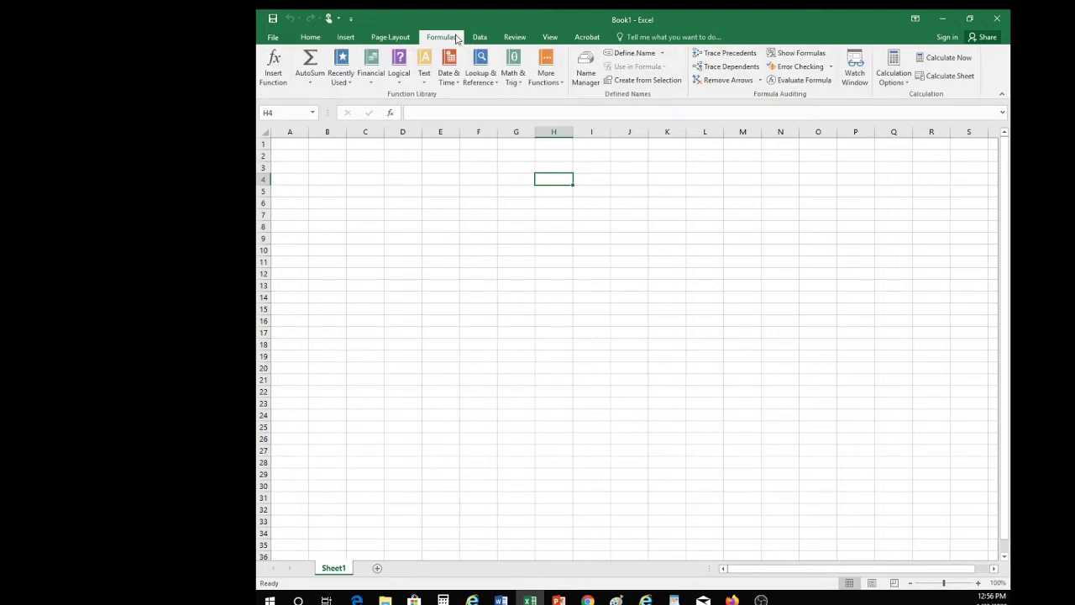
click(479, 37)
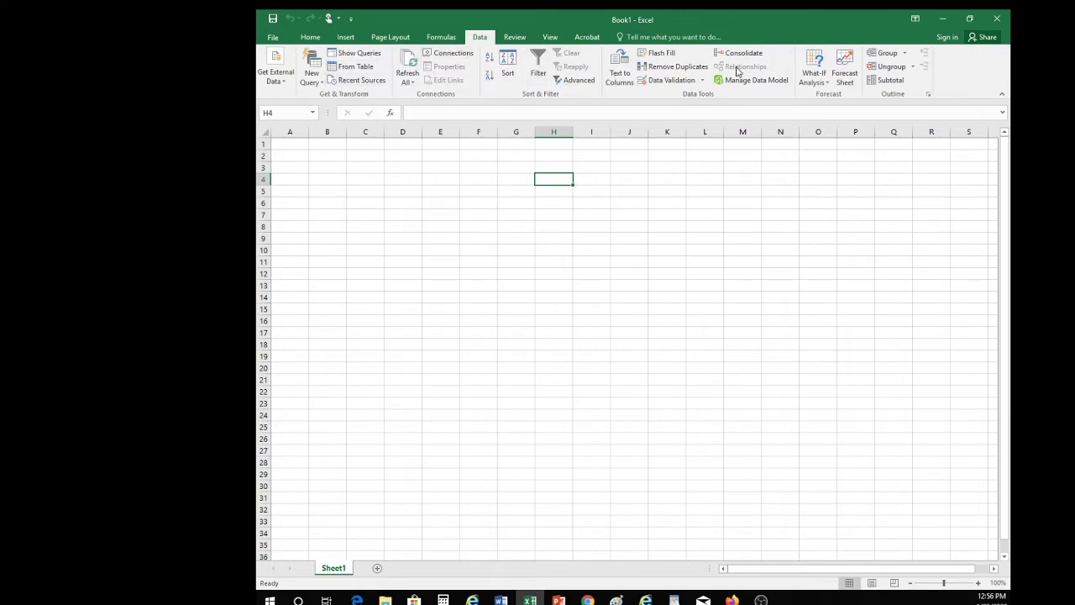
click(311, 38)
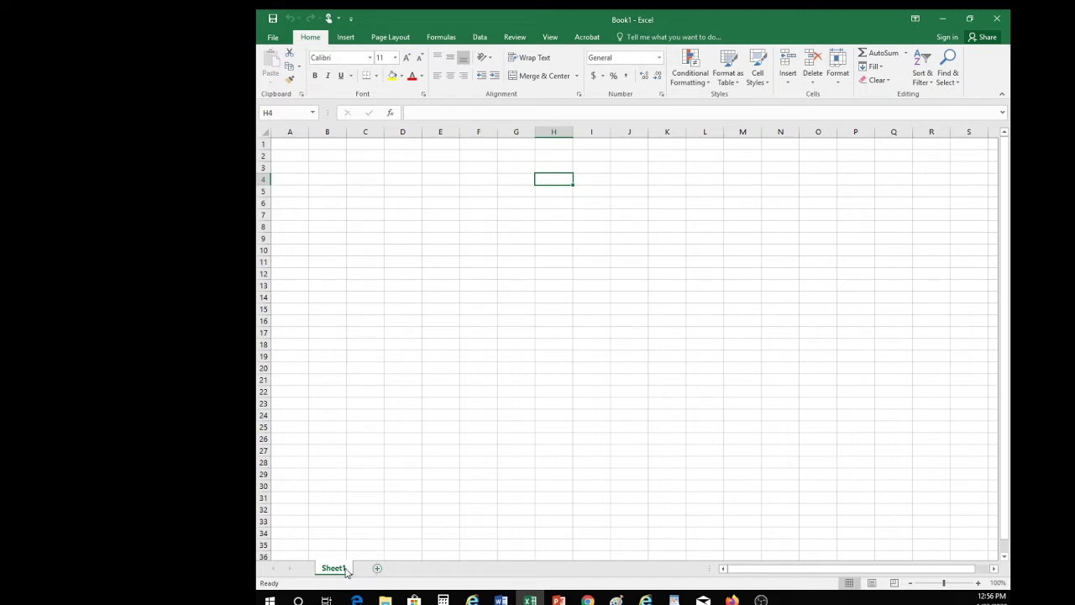
Step: Add four new worksheets to the workbook
click(378, 569)
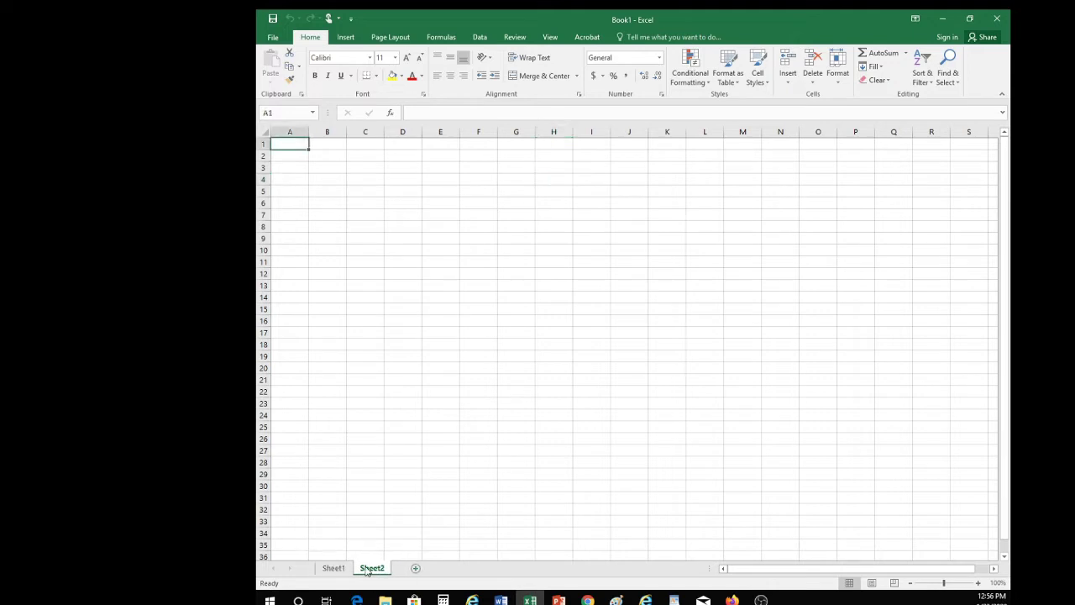
click(415, 569)
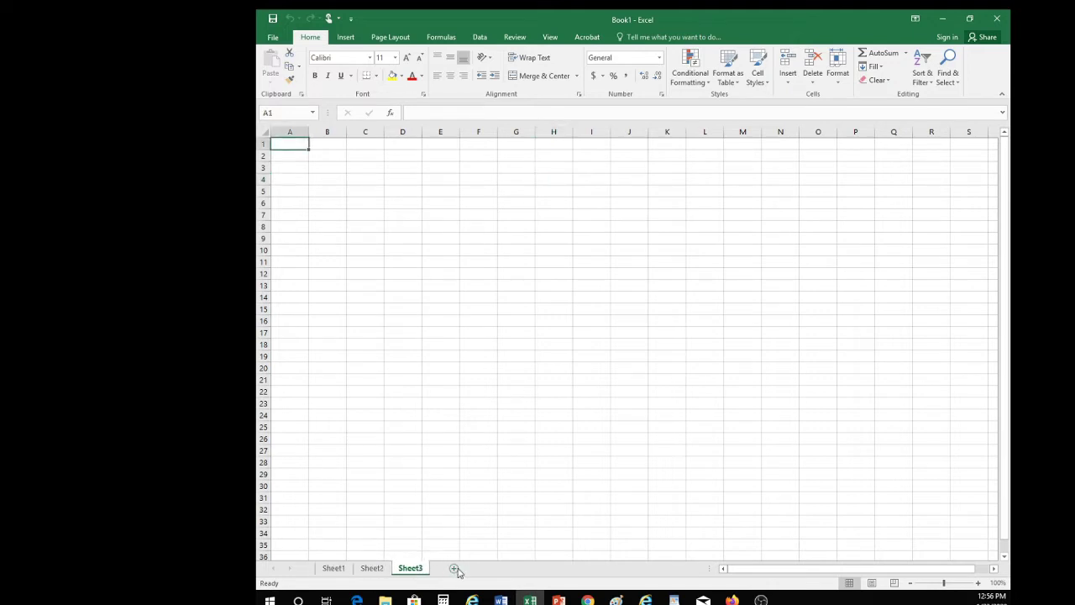
click(454, 569)
click(335, 569)
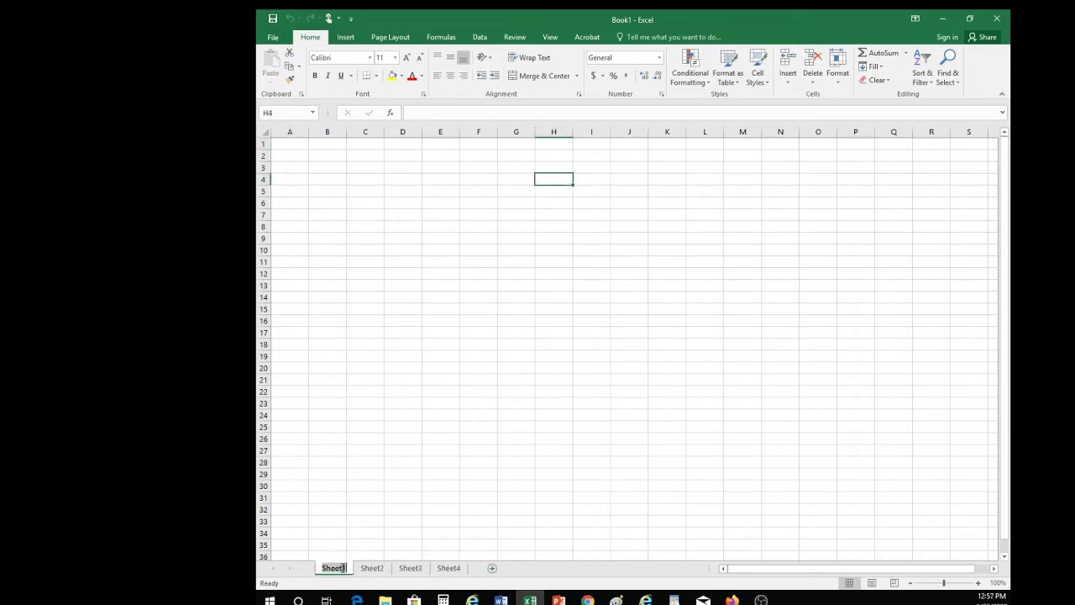
double_click(342, 567)
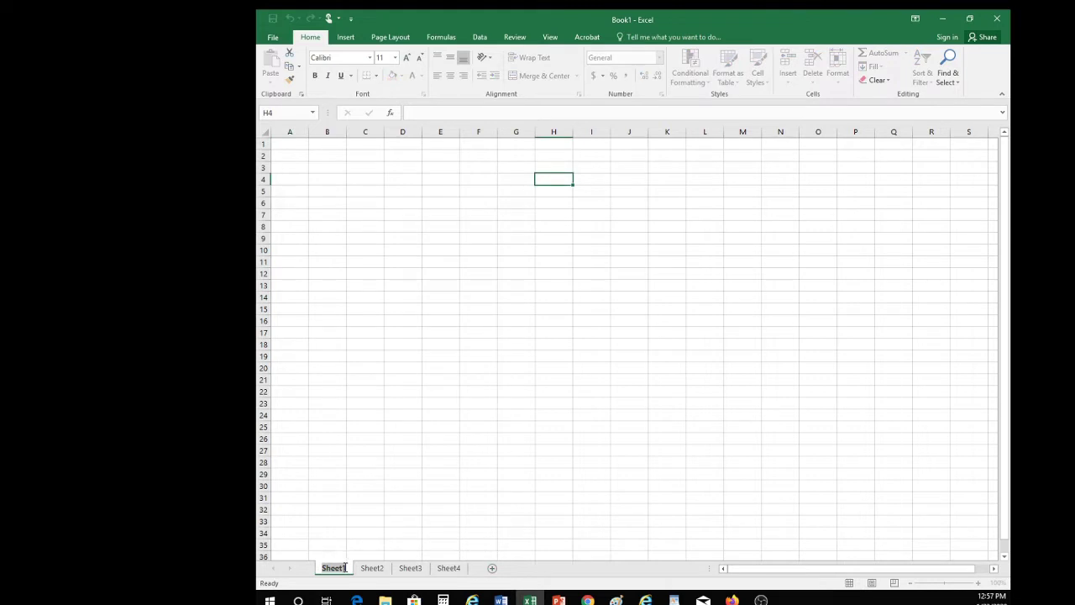
click(492, 568)
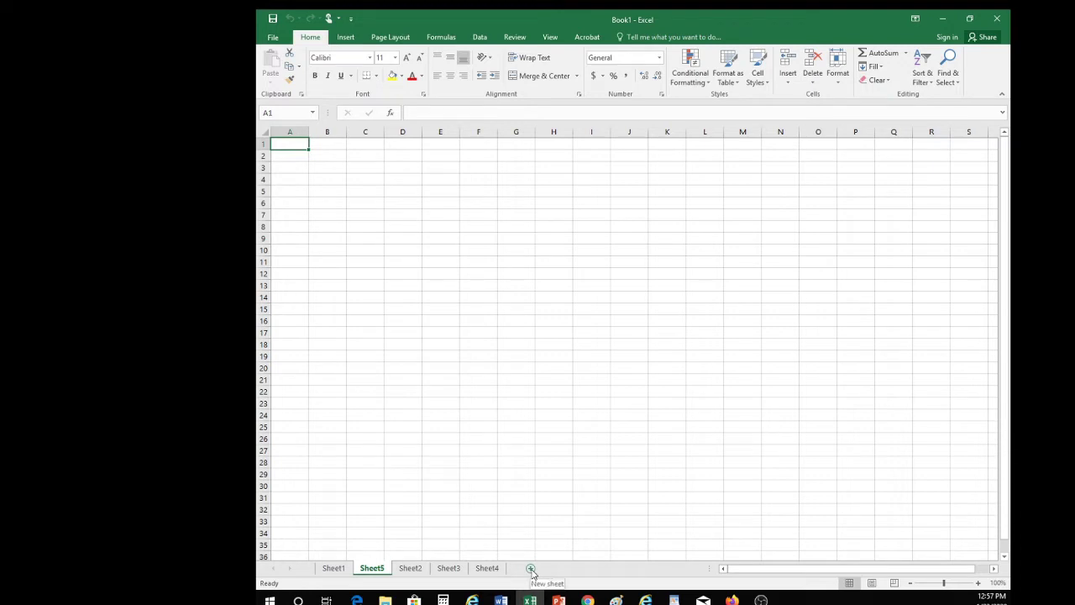
Step: Rename the Sheet1 worksheet as PLS
click(338, 569)
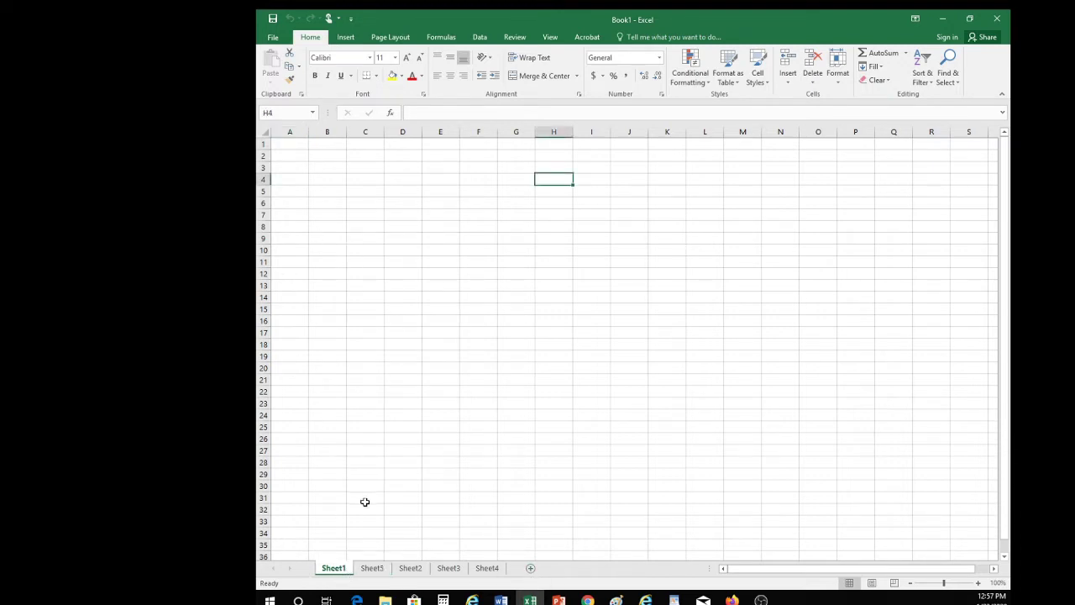
double_click(338, 569)
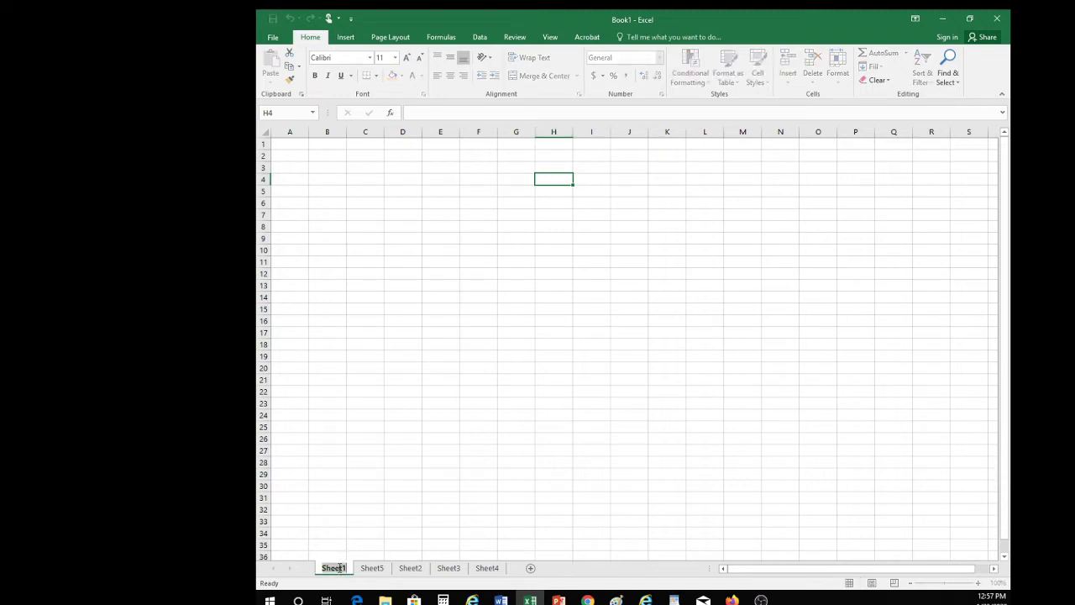
click(344, 569)
text(PLS)
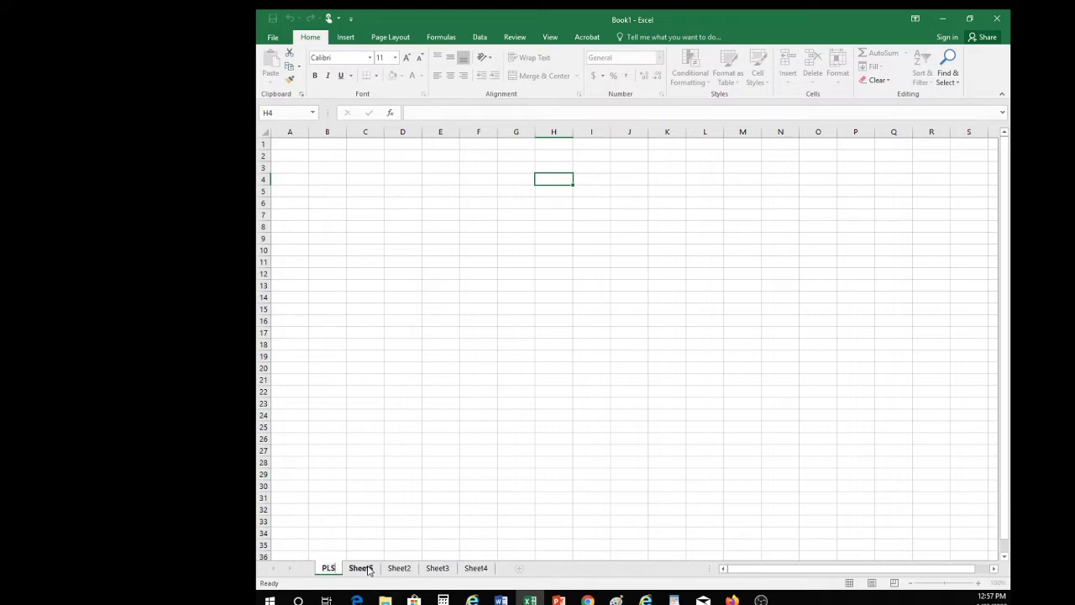
Step: Rename the Sheet5 worksheet as ADMN
click(363, 568)
double_click(368, 567)
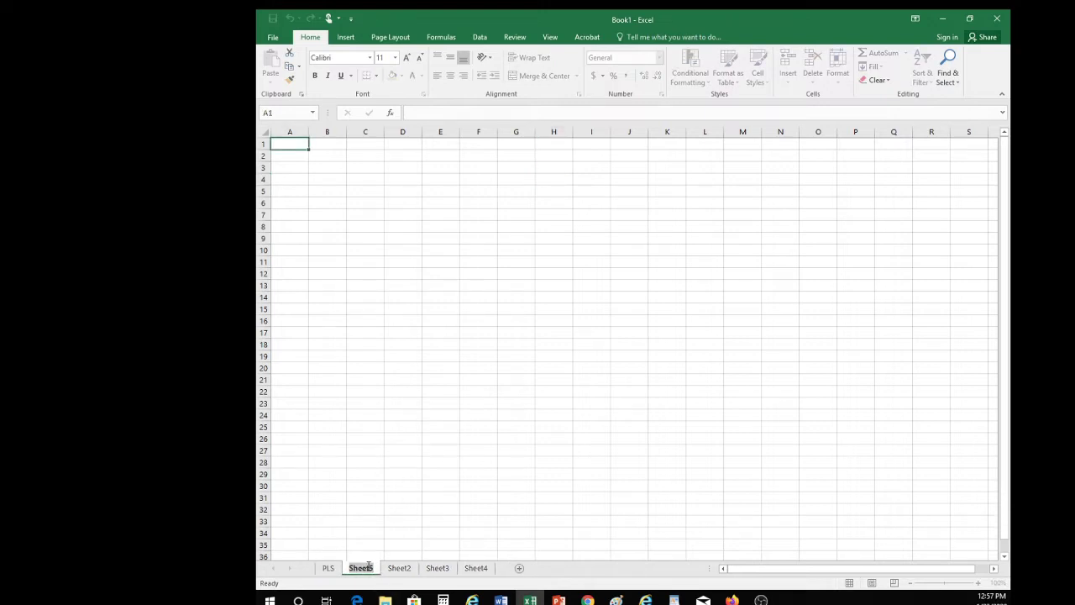
text(ADMIN)
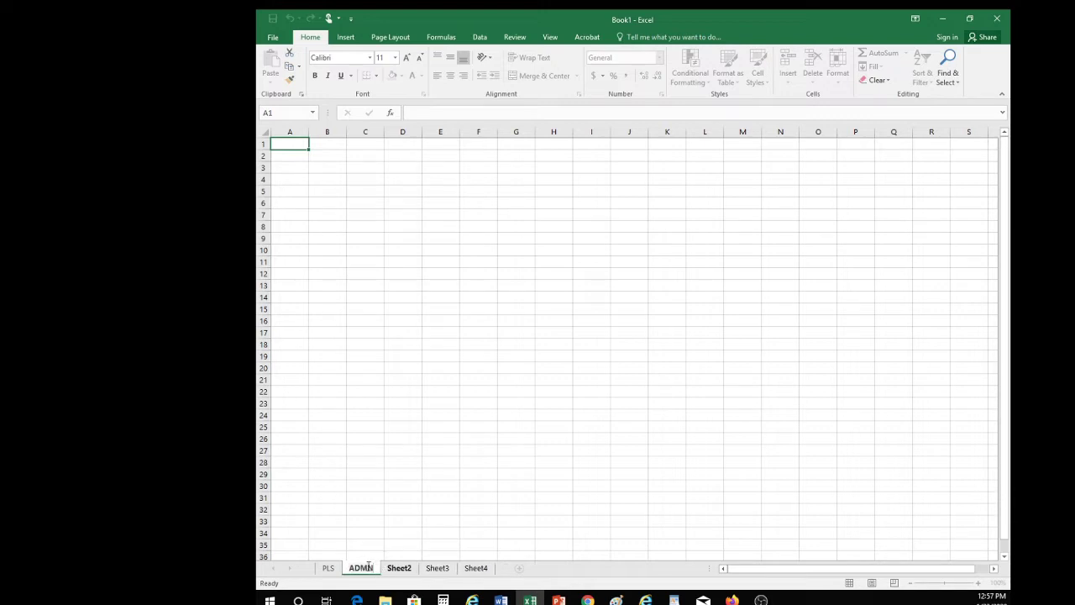
Step: Rename the Sheet2 worksheet as ACNT
click(398, 569)
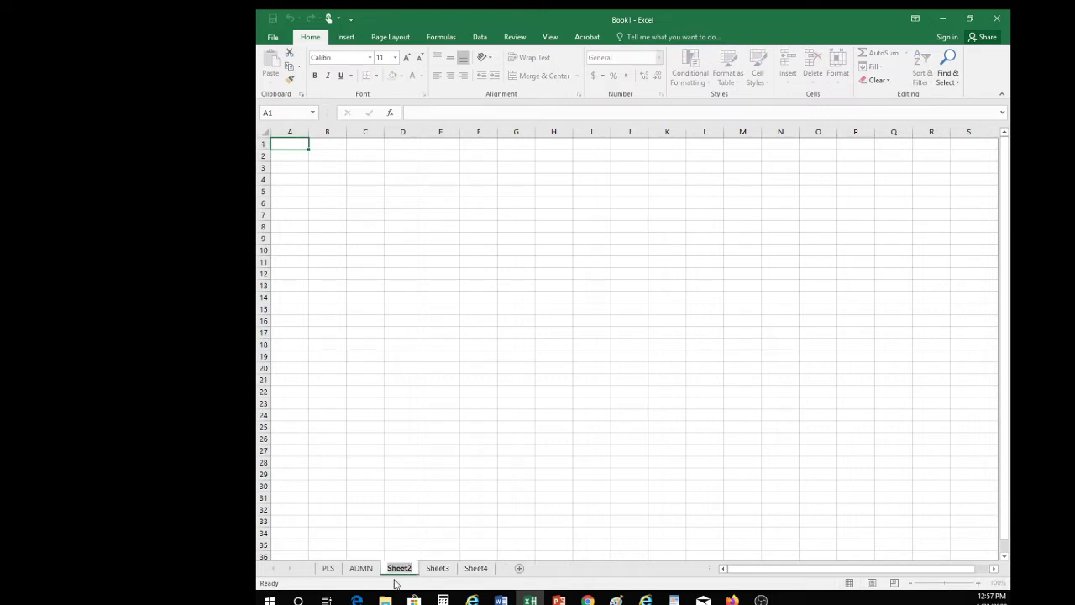
double_click(395, 578)
text(ACNT)
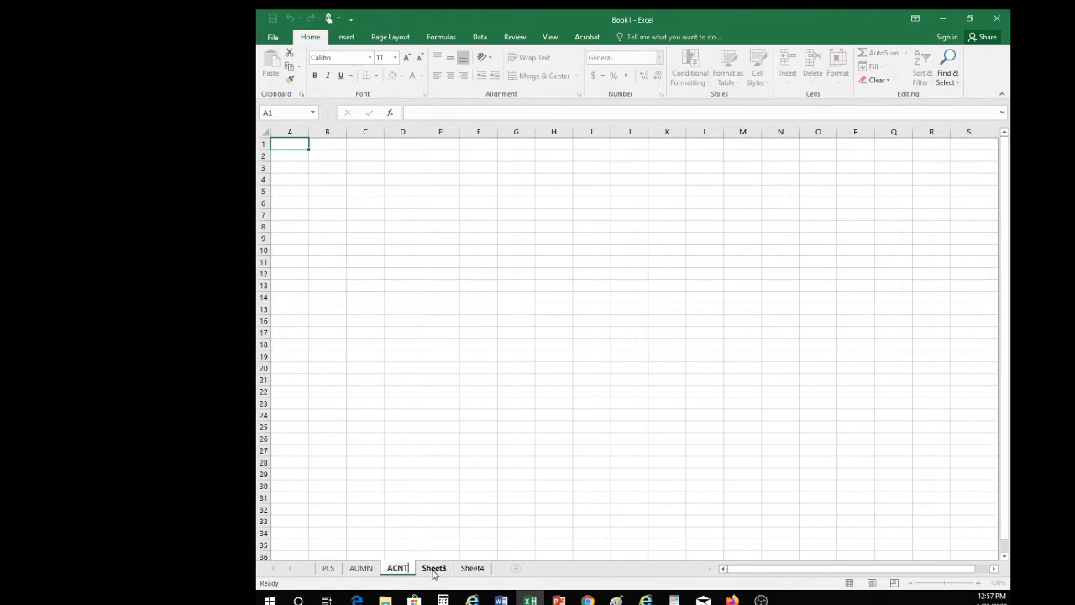
Step: Delete the unused worksheets Sheet3 and Sheet4 from the workbook
click(434, 569)
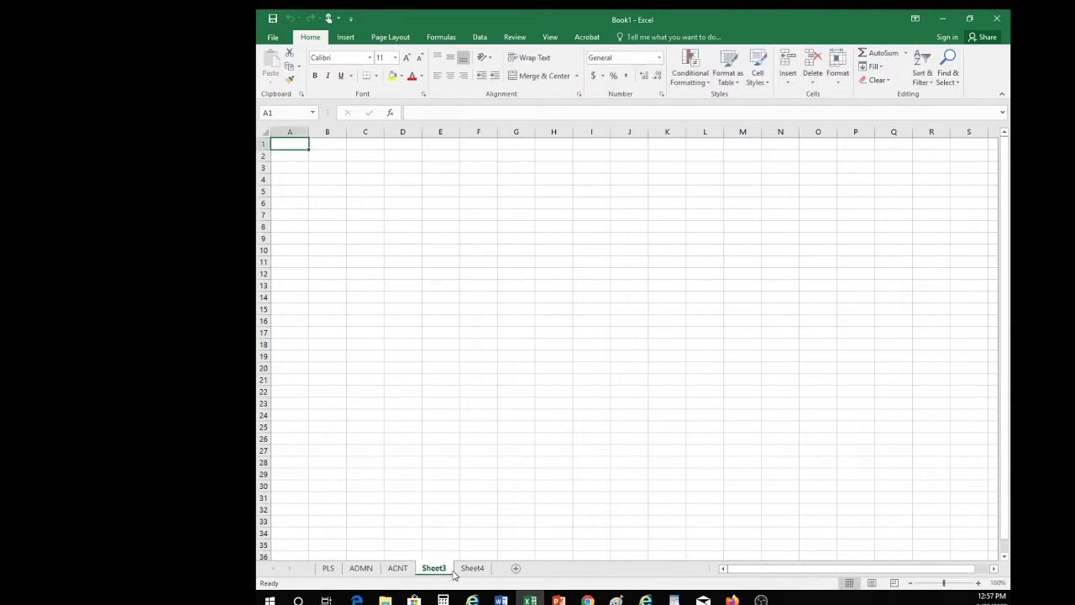
right_click(437, 571)
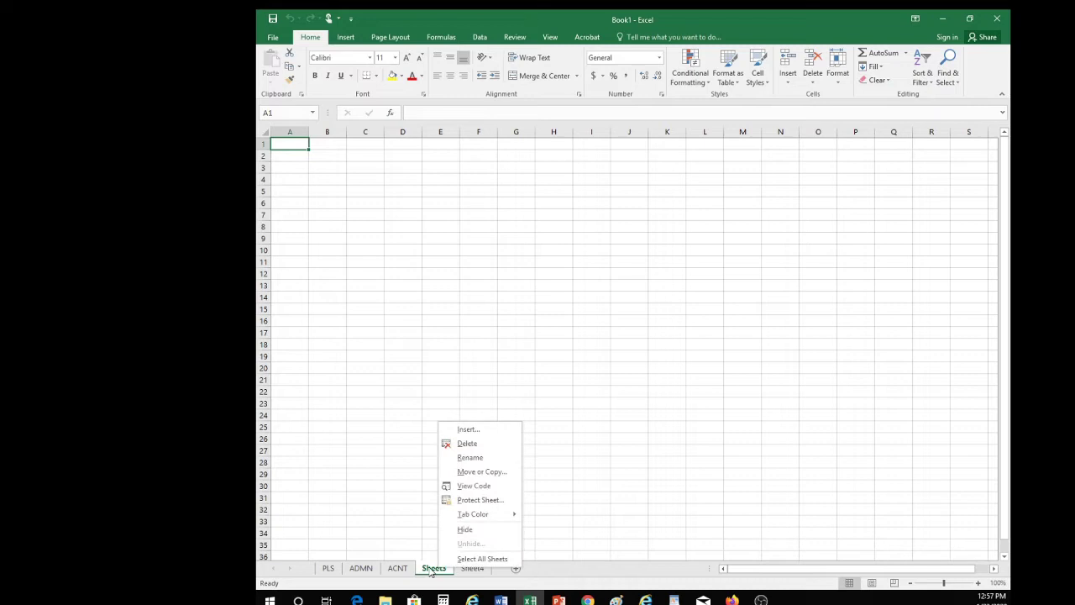
click(433, 572)
right_click(433, 572)
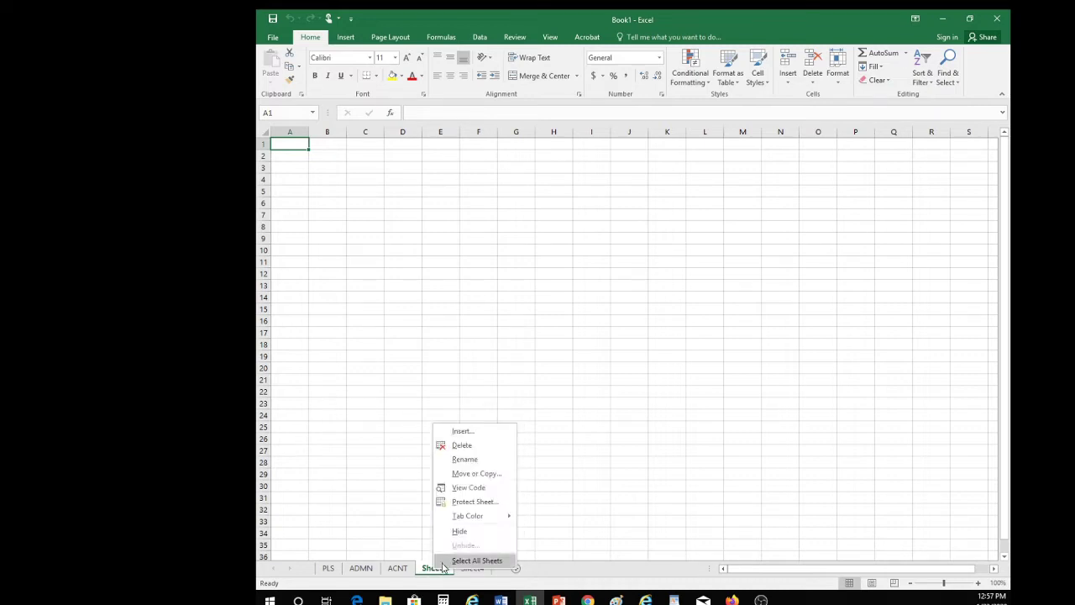
click(462, 447)
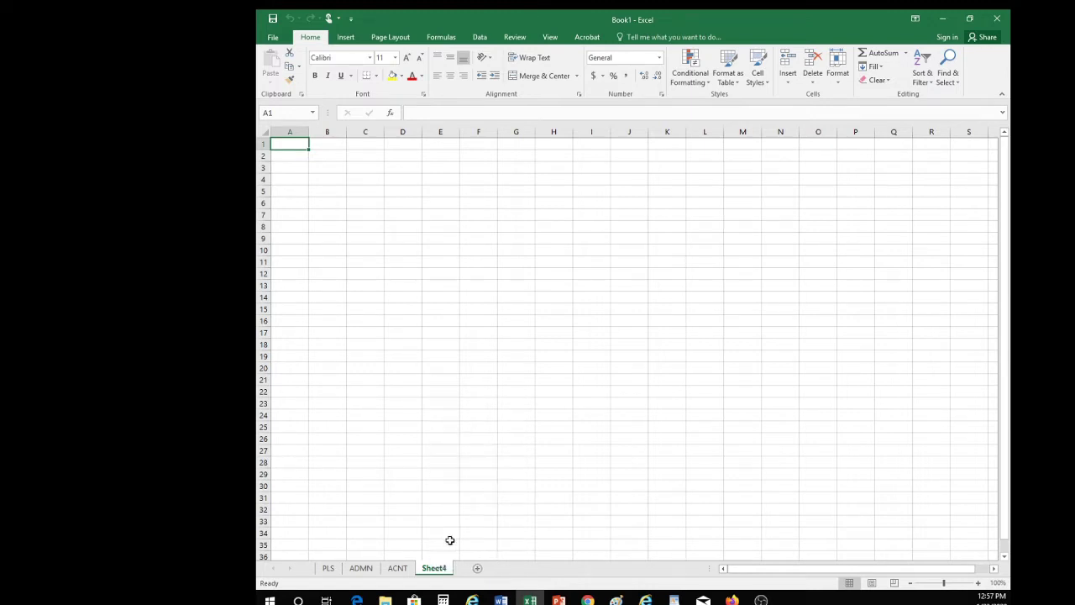
right_click(437, 568)
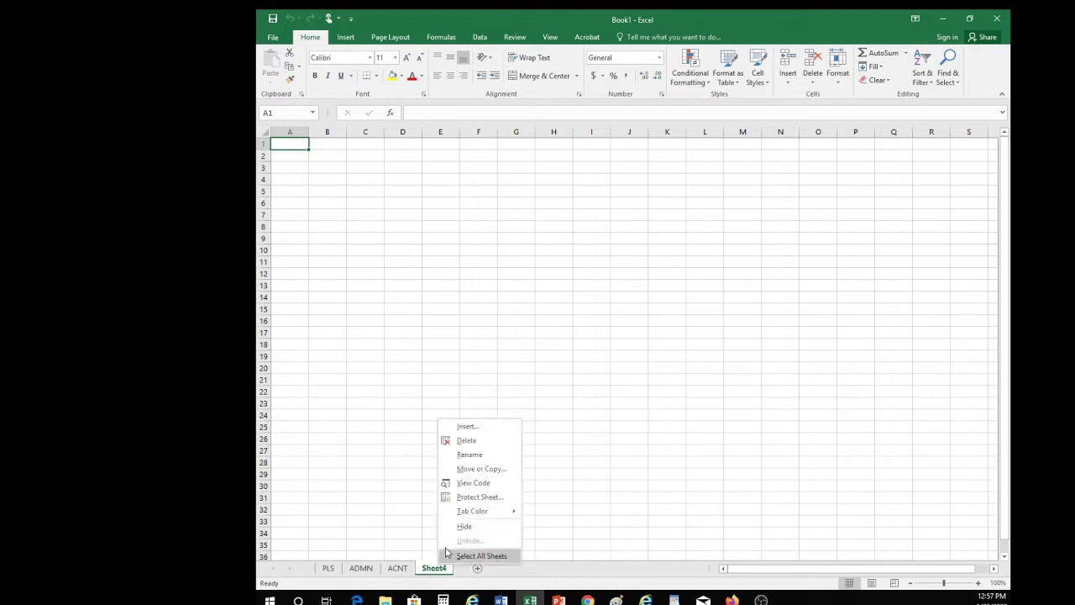
click(464, 442)
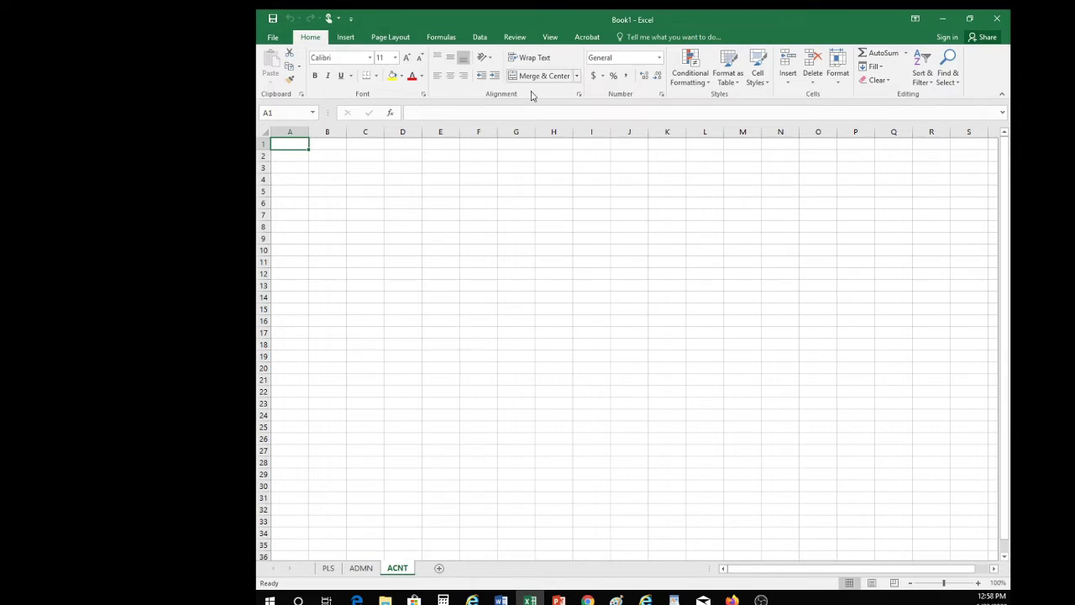
Step: Save the workbook to the Desktop folder under the file name ACT BUDGETS
click(273, 38)
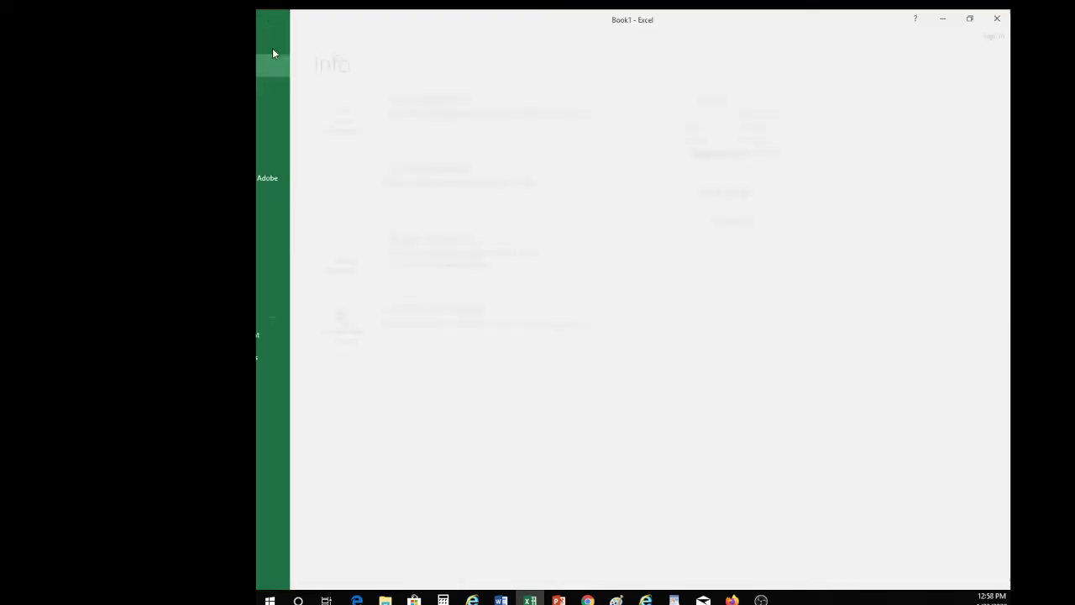
click(281, 155)
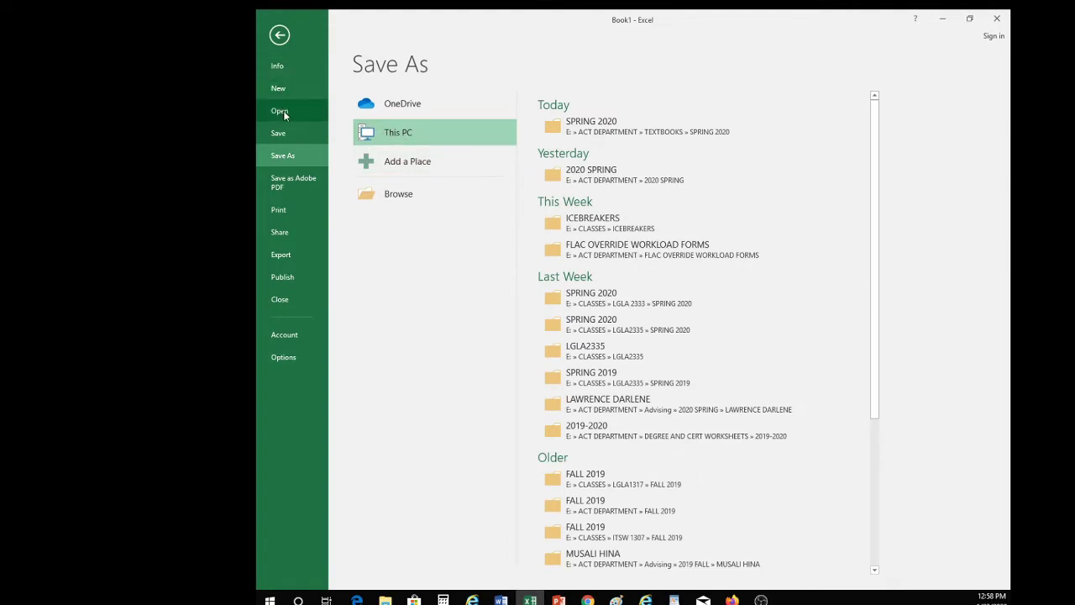
click(382, 189)
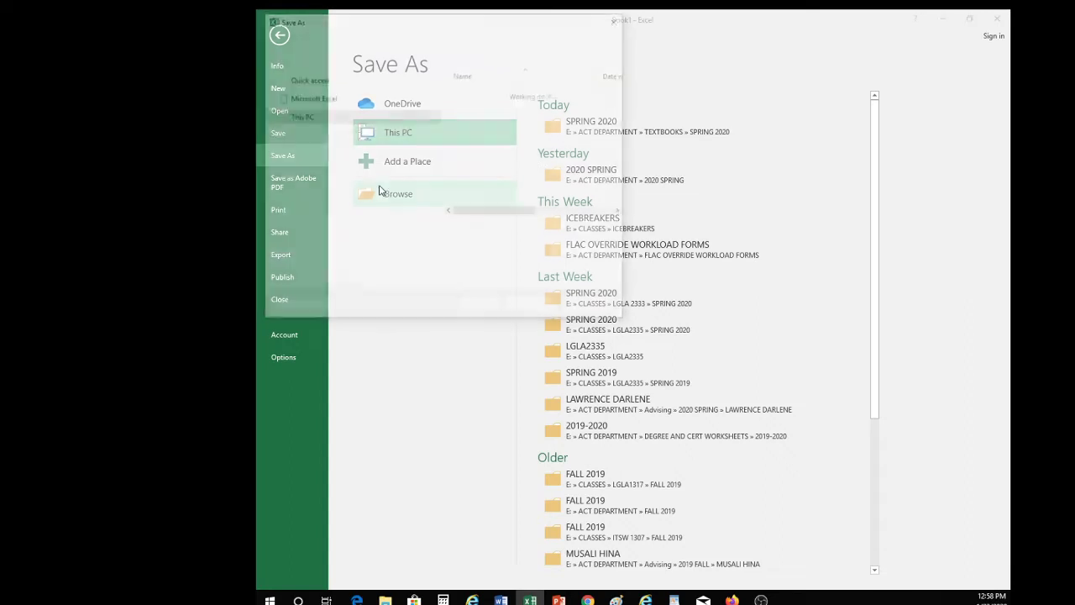
click(302, 108)
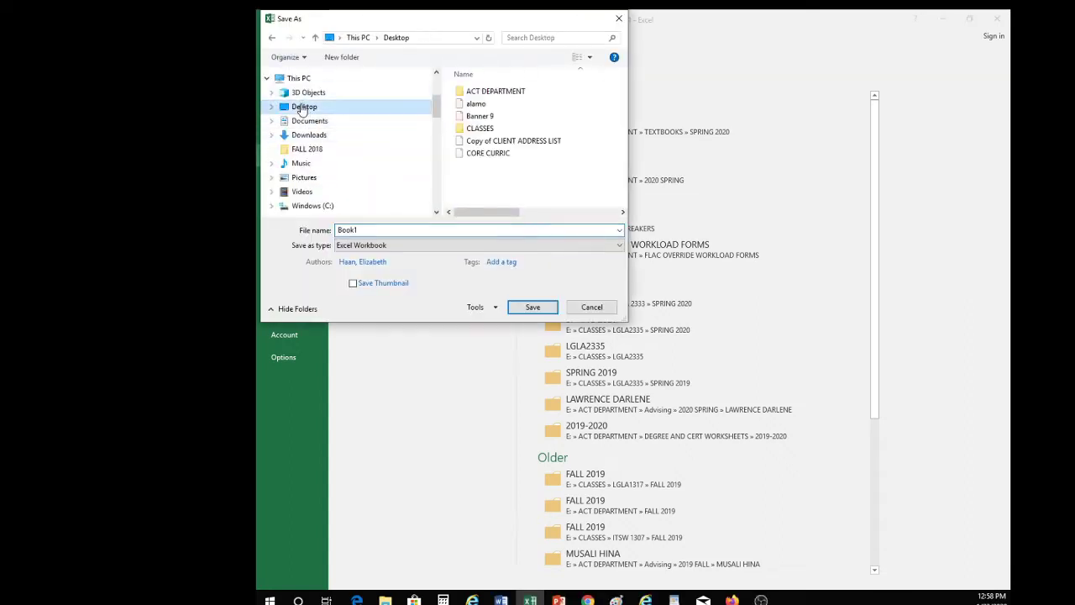
double_click(336, 229)
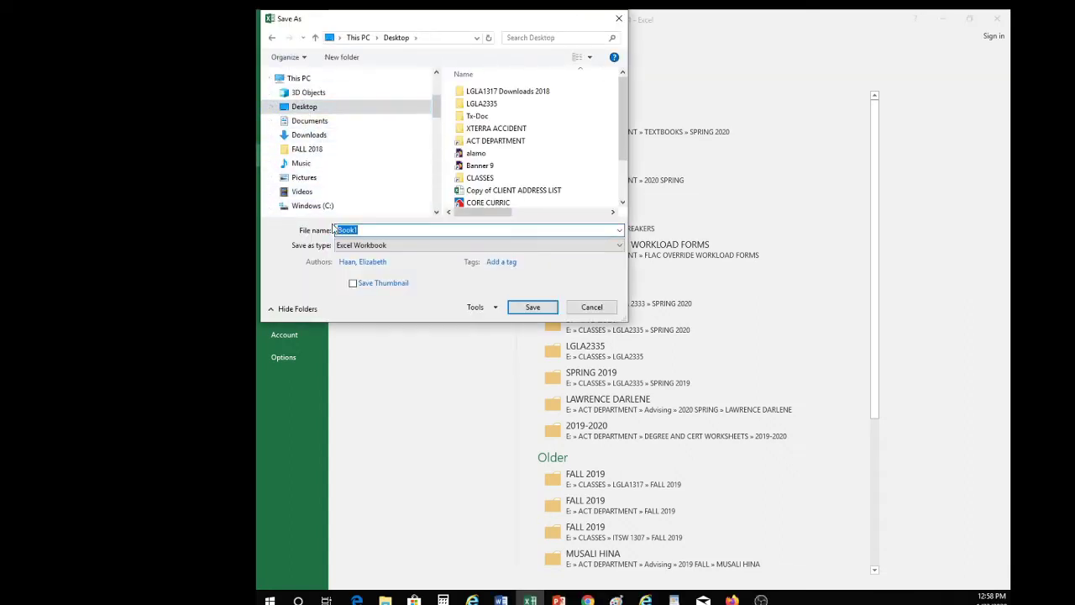
text(ACT)
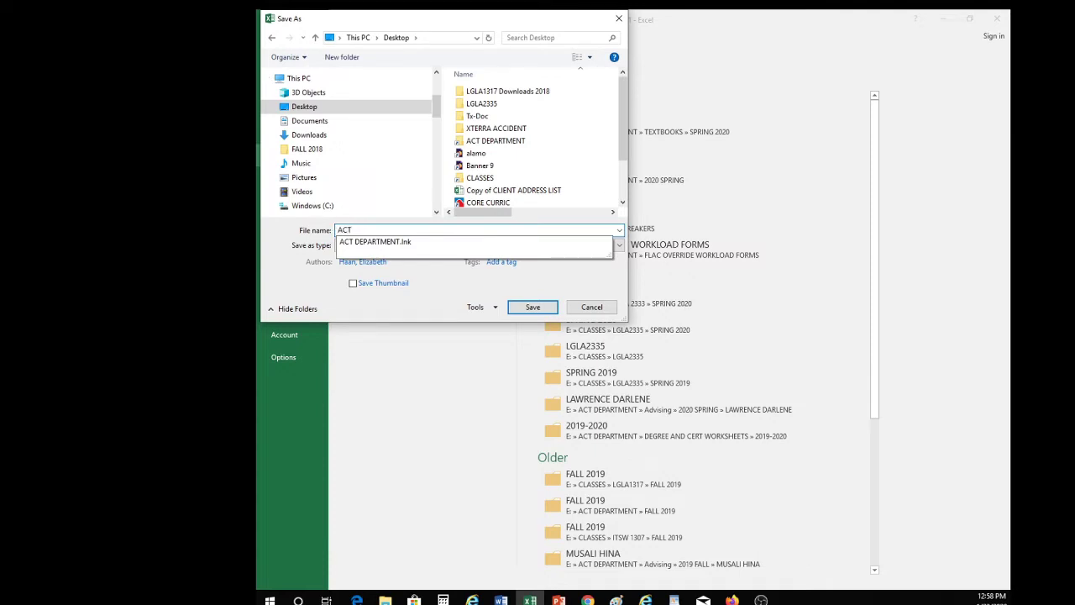
text( BUDGET)
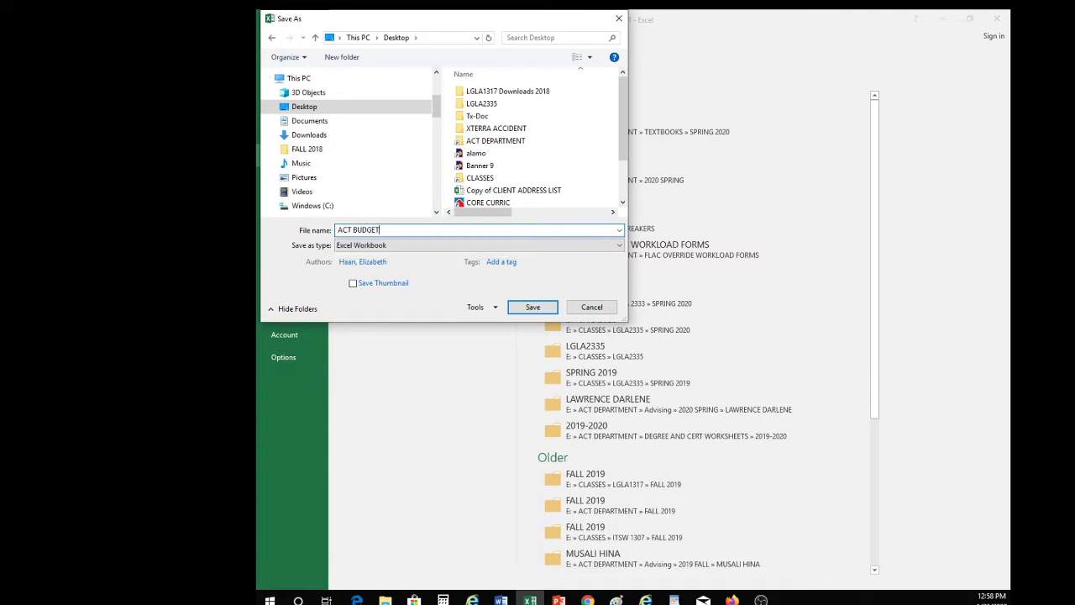
text(S)
key(Return)
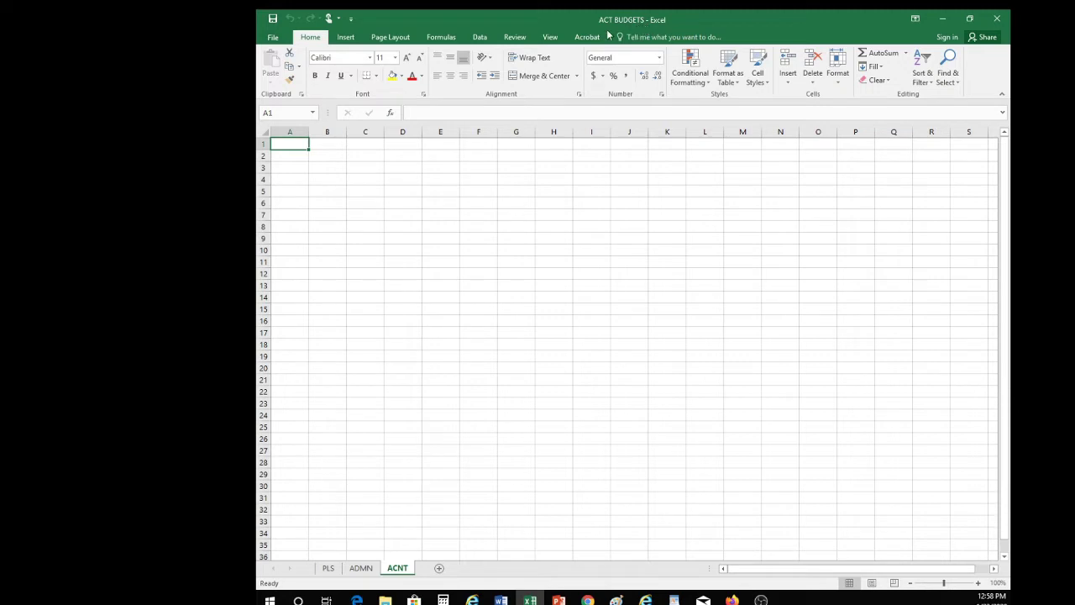
Step: View the ADMN and PLS worksheets, and close the ACT BUDGETS workbook
click(361, 567)
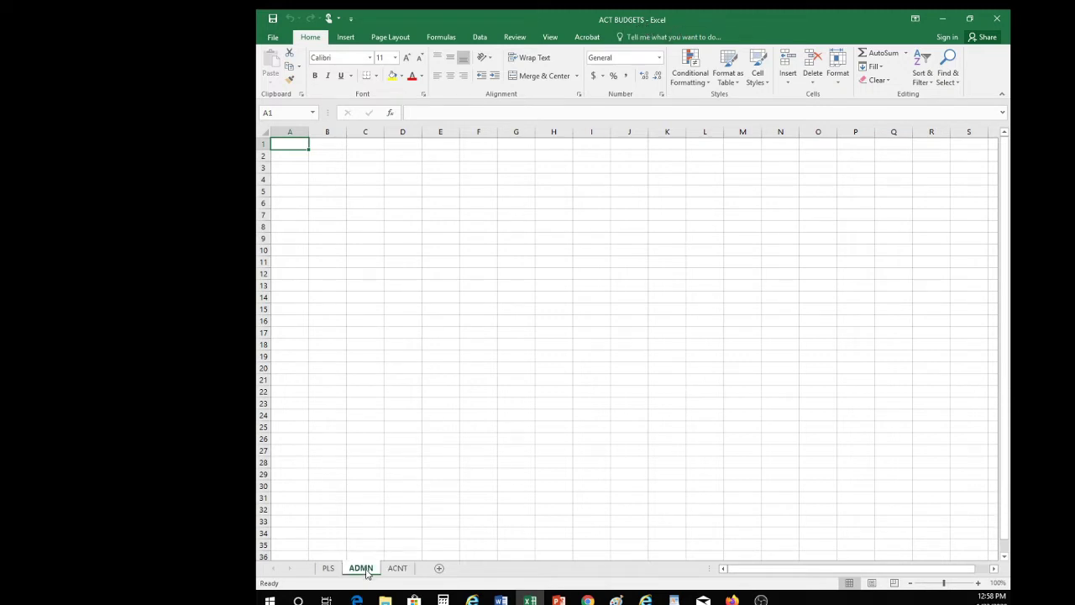
click(329, 568)
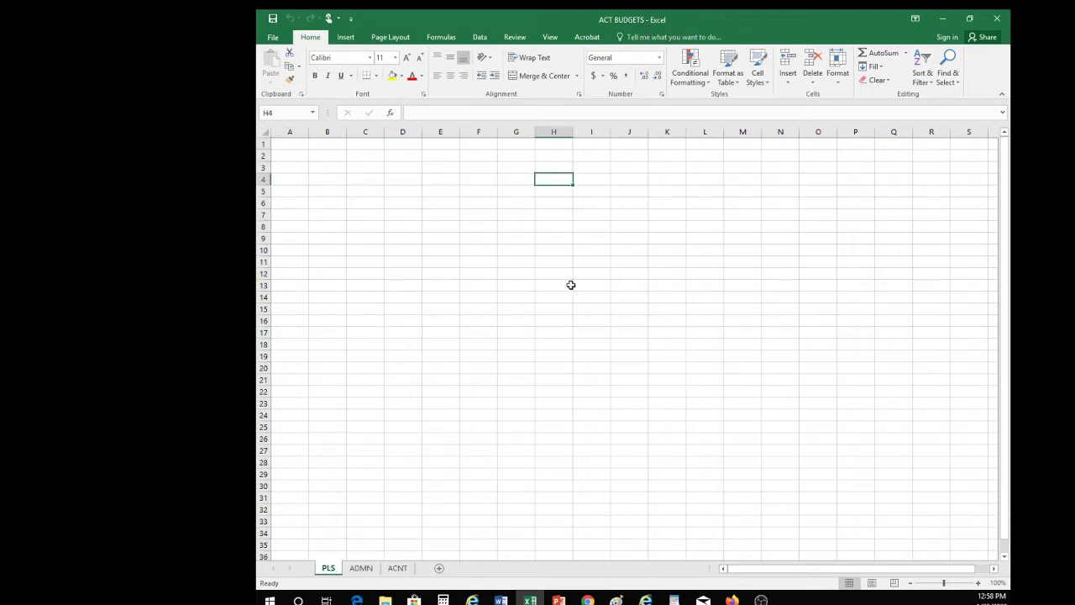
click(999, 18)
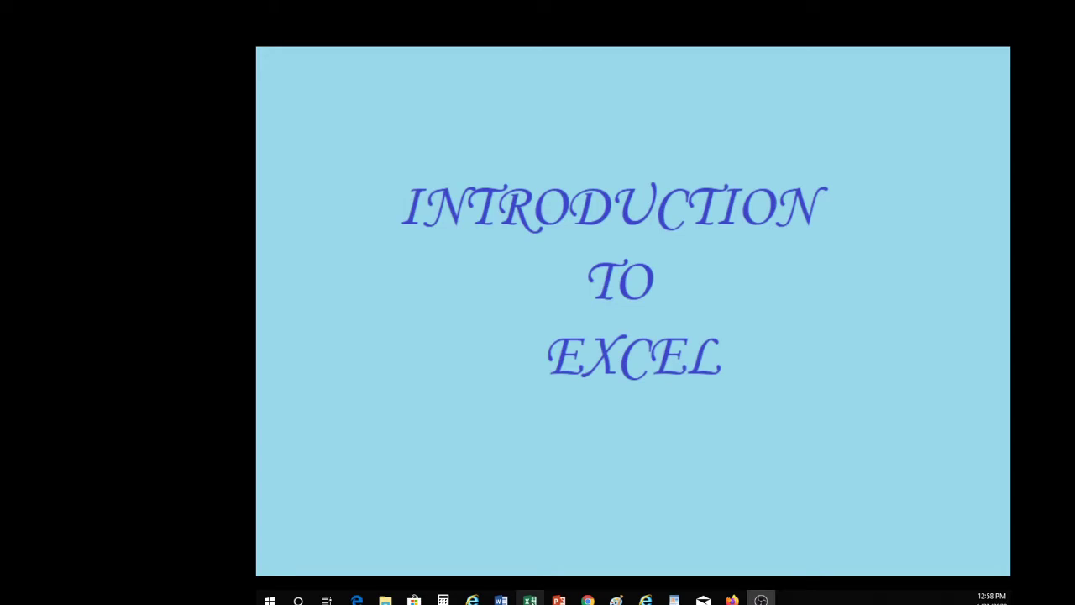
Step: Reopen Excel and create a new blank workbook
click(530, 599)
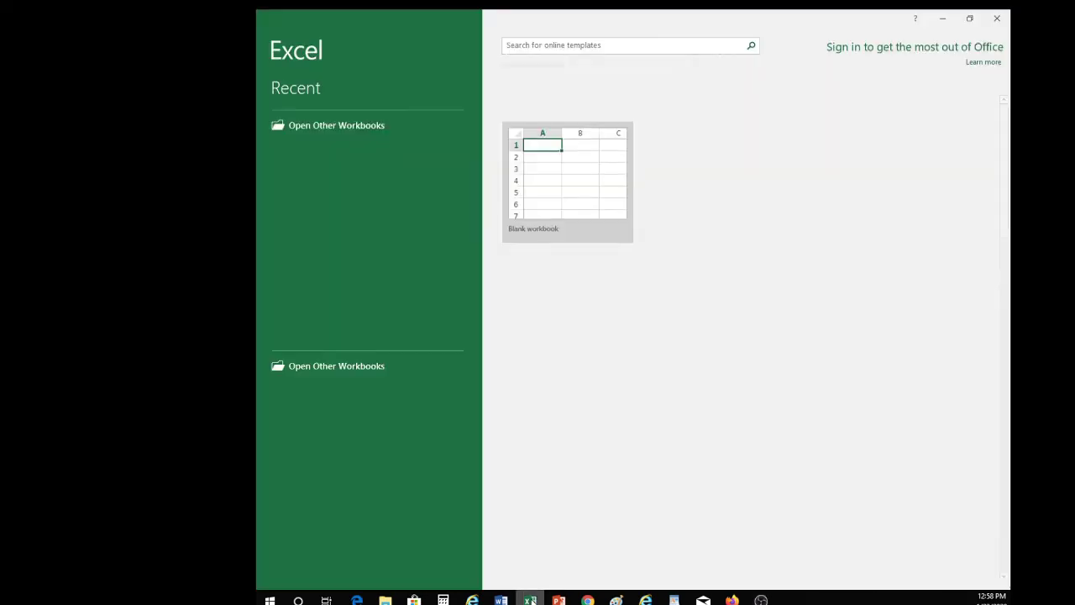
click(551, 179)
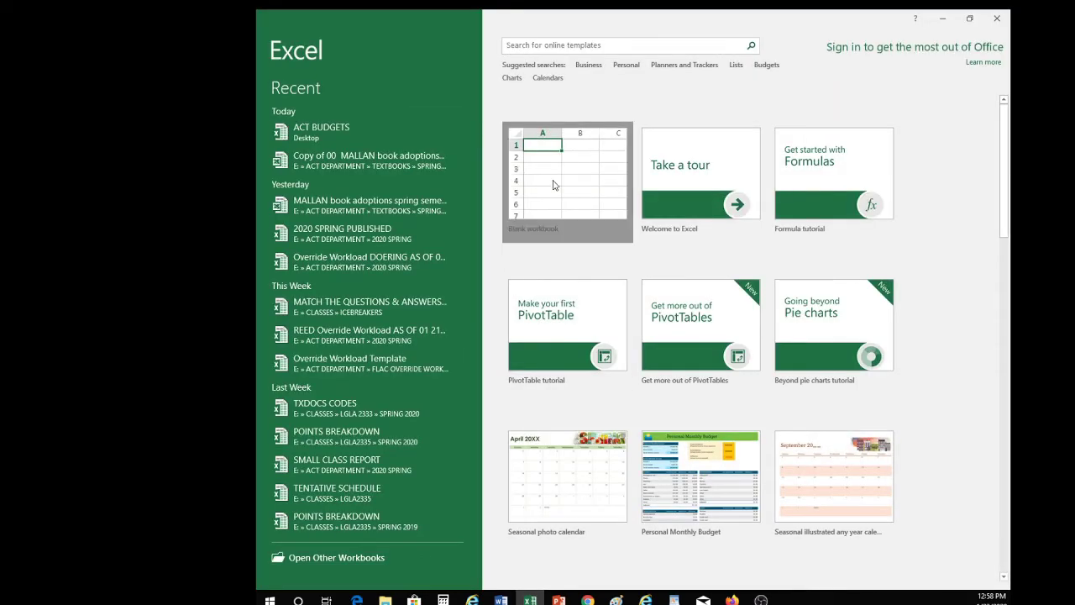
click(551, 180)
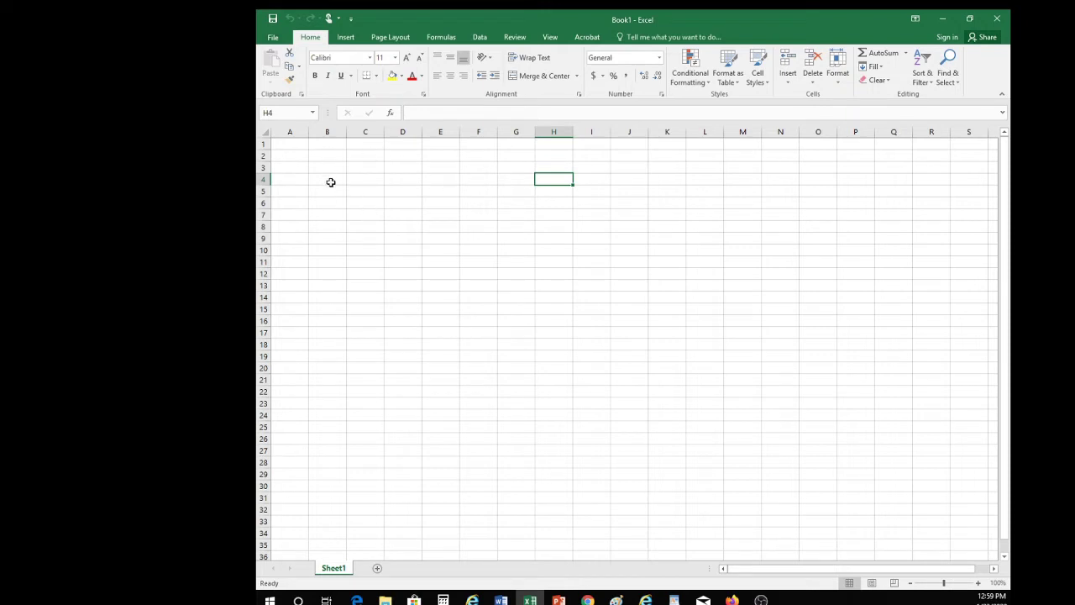
Step: Highlight individual columns among A to D and individual rows among 3 to 7 to distinguish columns from rows
drag(293, 132, 336, 125)
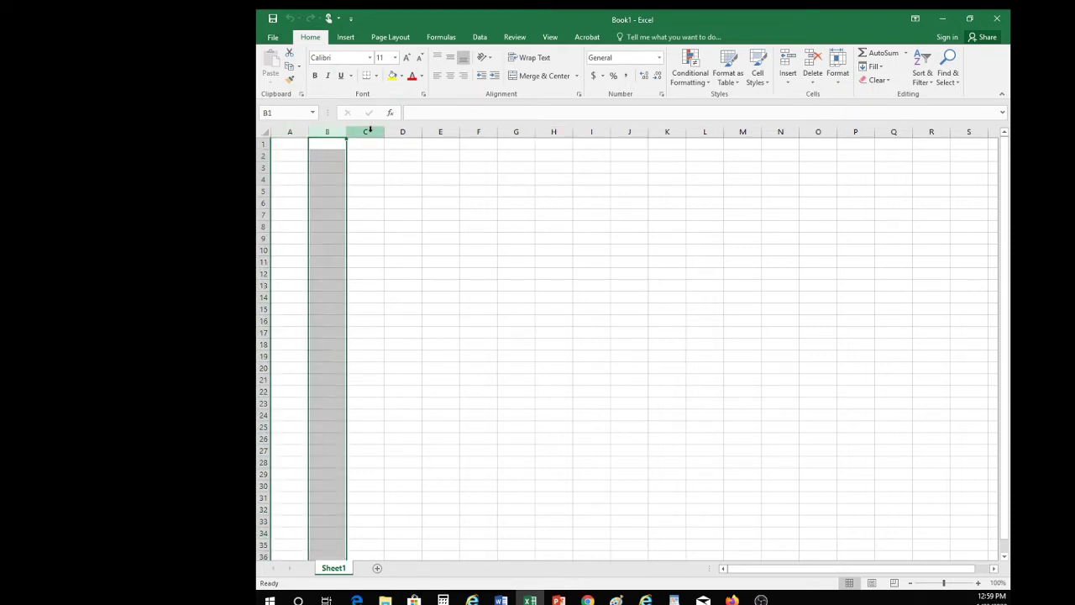
click(370, 130)
click(402, 130)
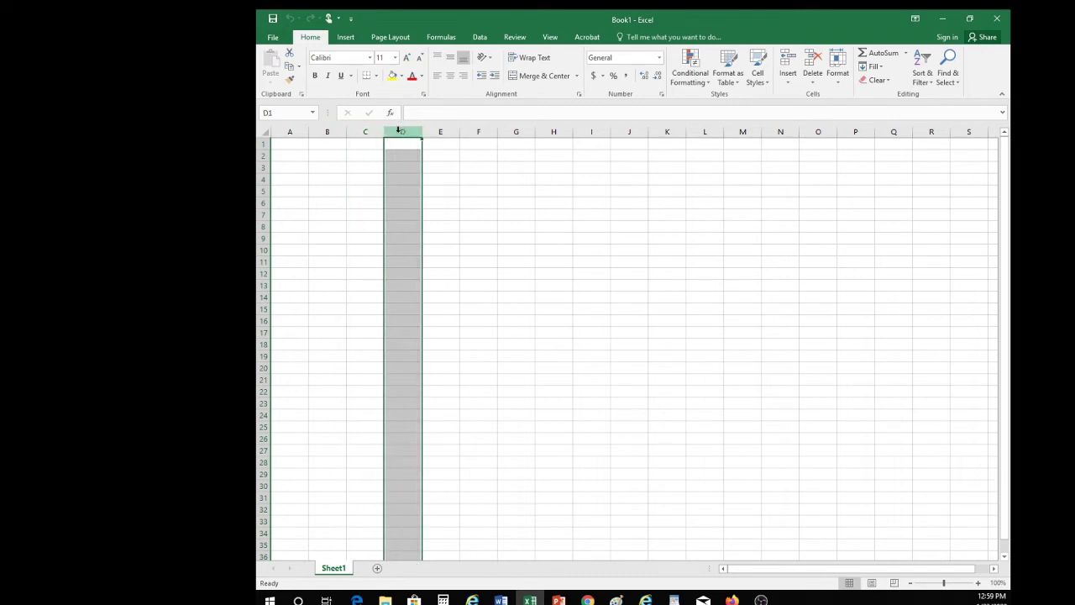
click(261, 166)
drag(263, 185, 262, 185)
click(263, 203)
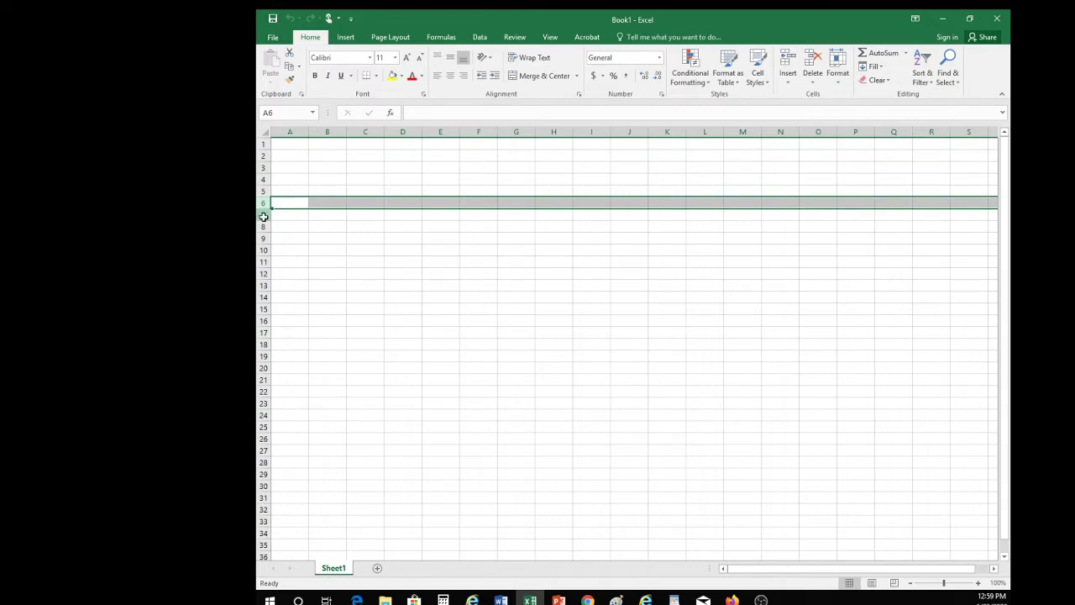
click(263, 215)
Step: Select single cells around the sheet, including B4, C6, F16, F10, C8 and C5, to examine their cell references
click(333, 179)
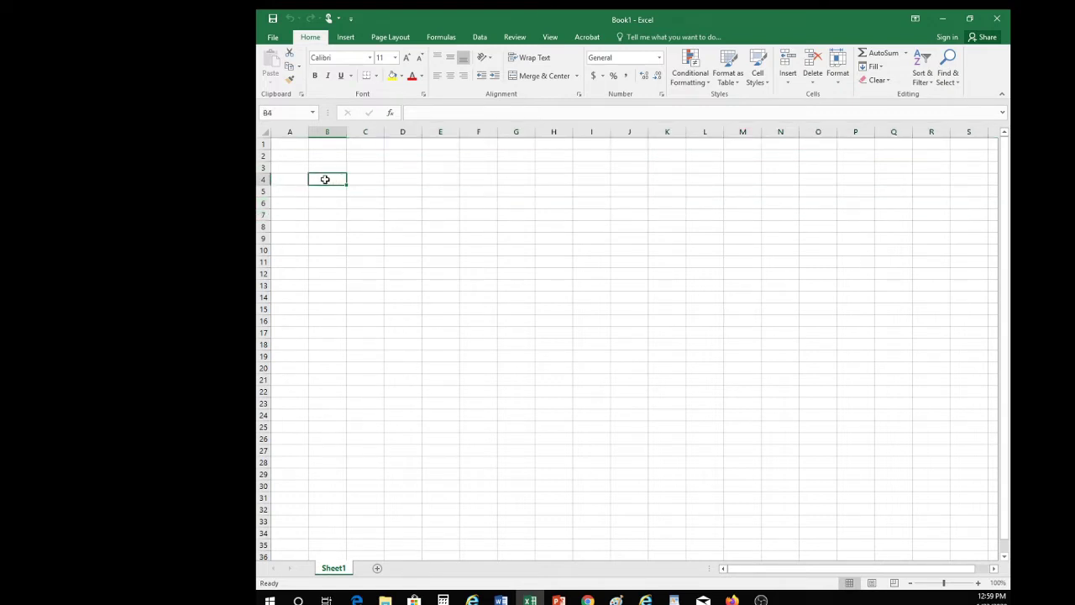
click(370, 202)
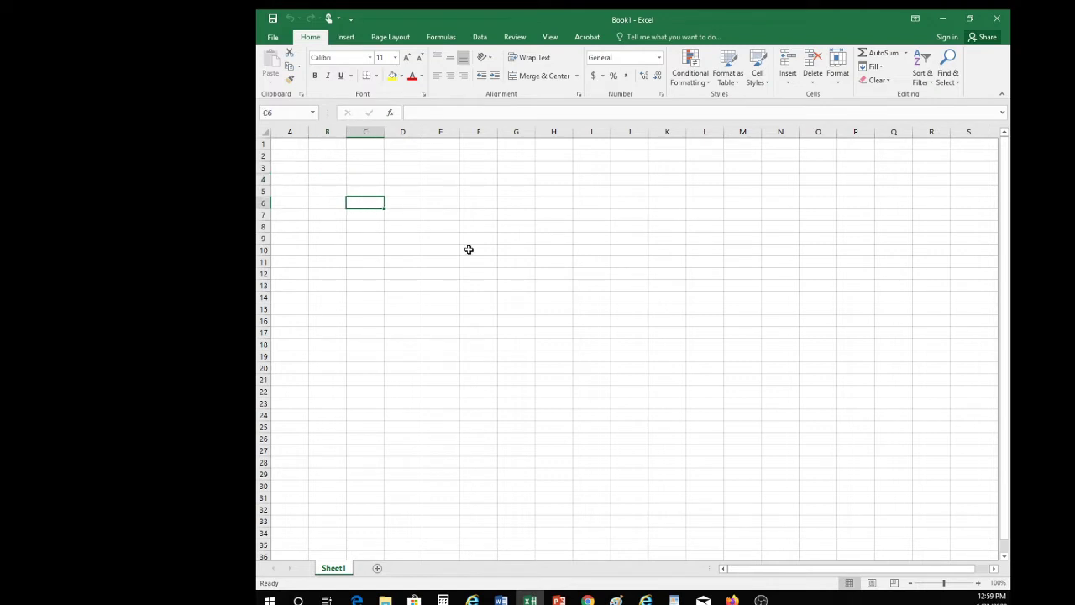
click(468, 249)
click(406, 308)
click(369, 255)
click(366, 201)
click(492, 194)
click(595, 297)
click(492, 321)
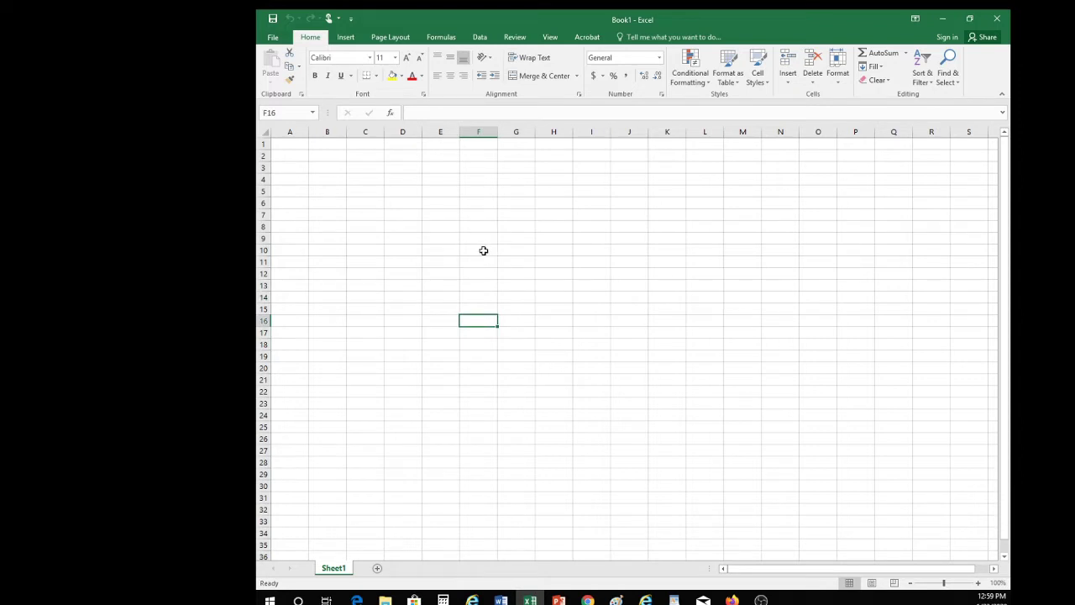
click(470, 248)
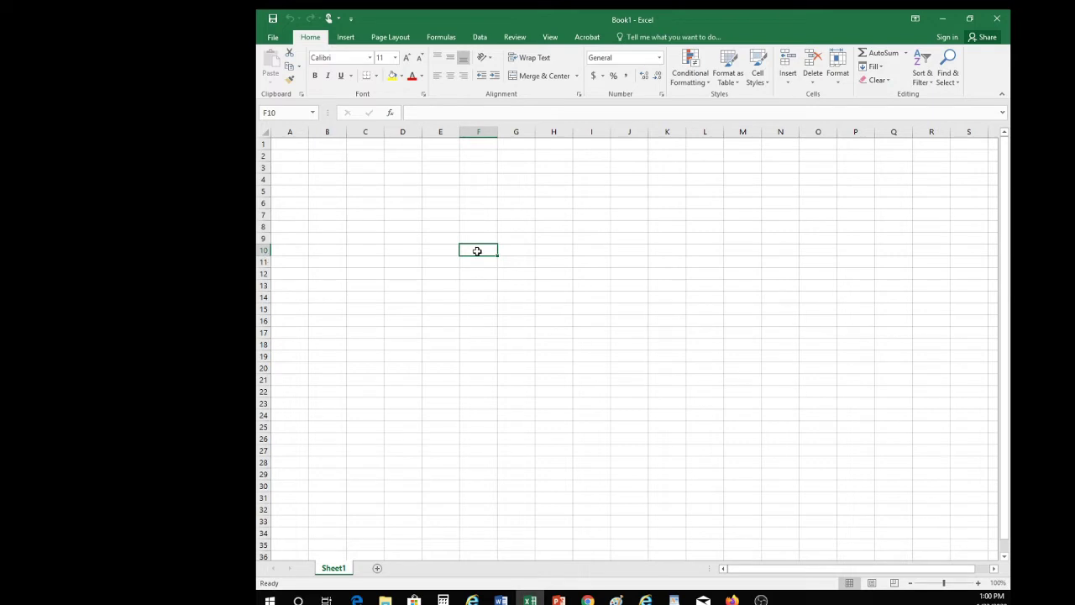
click(368, 227)
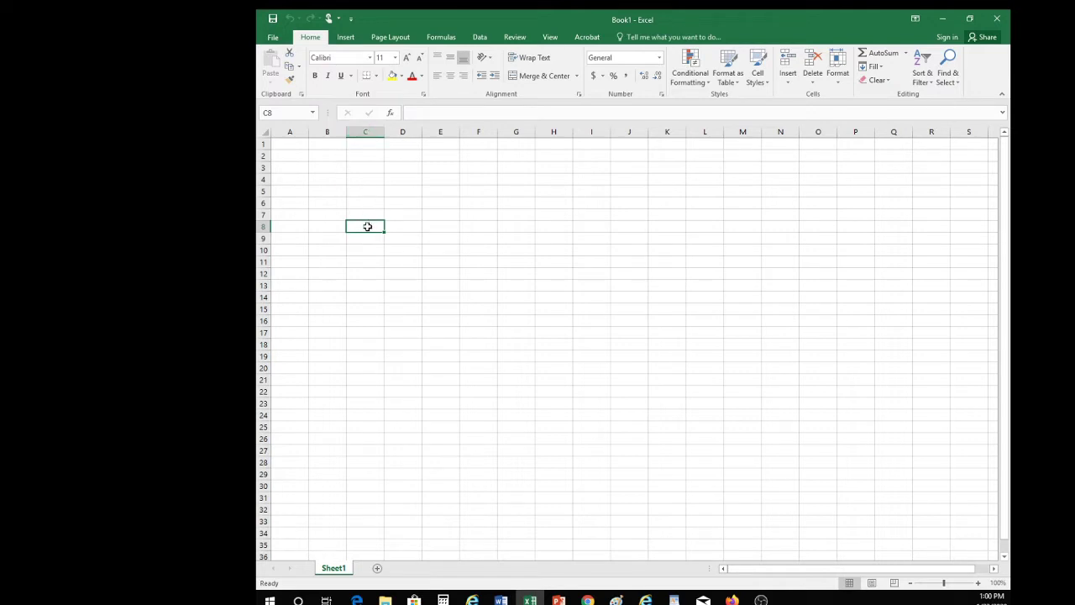
click(360, 193)
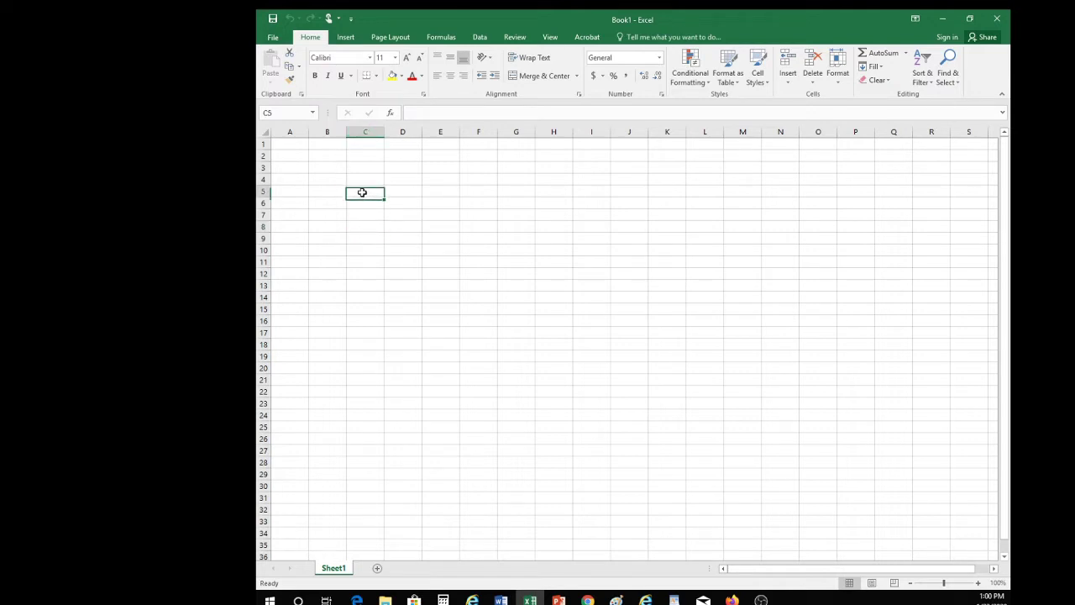
Step: Select the cell range from C5 to G13 and enter its reference C5:G13 as text in cell C15
drag(370, 196, 506, 280)
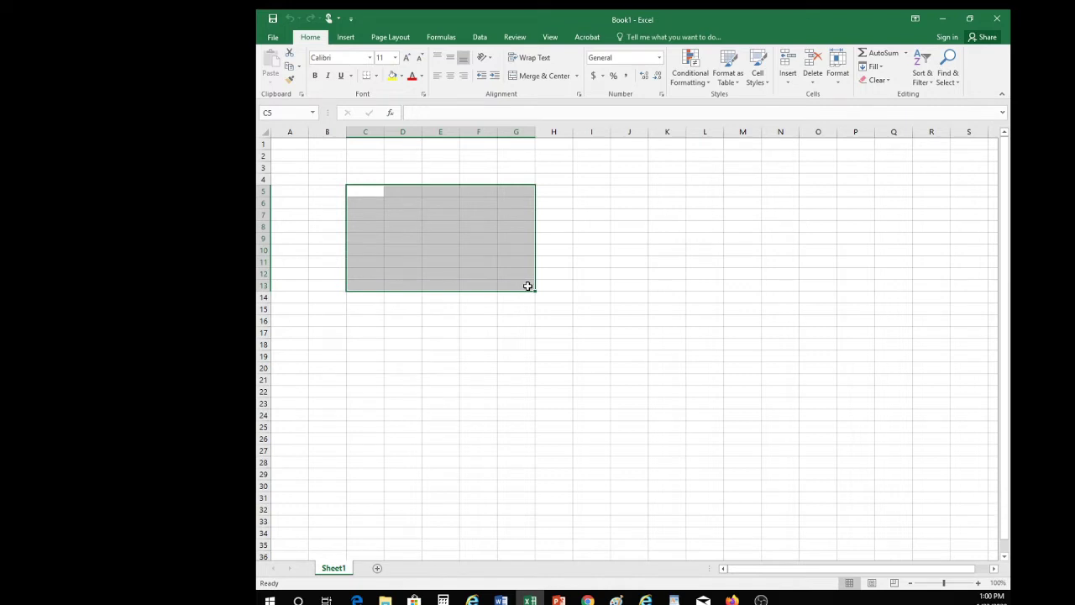
click(367, 309)
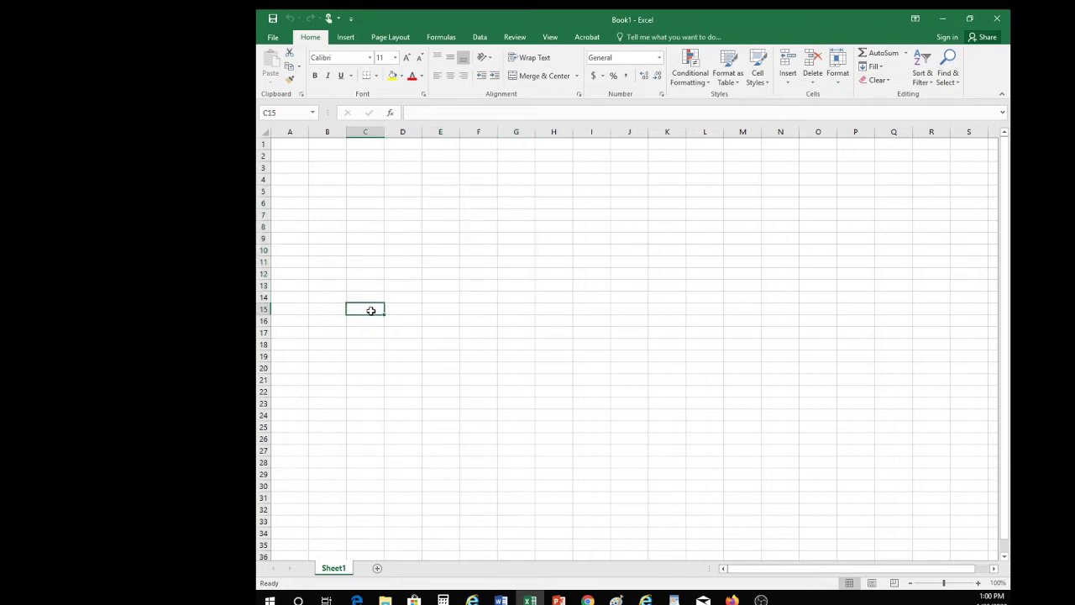
text(c)
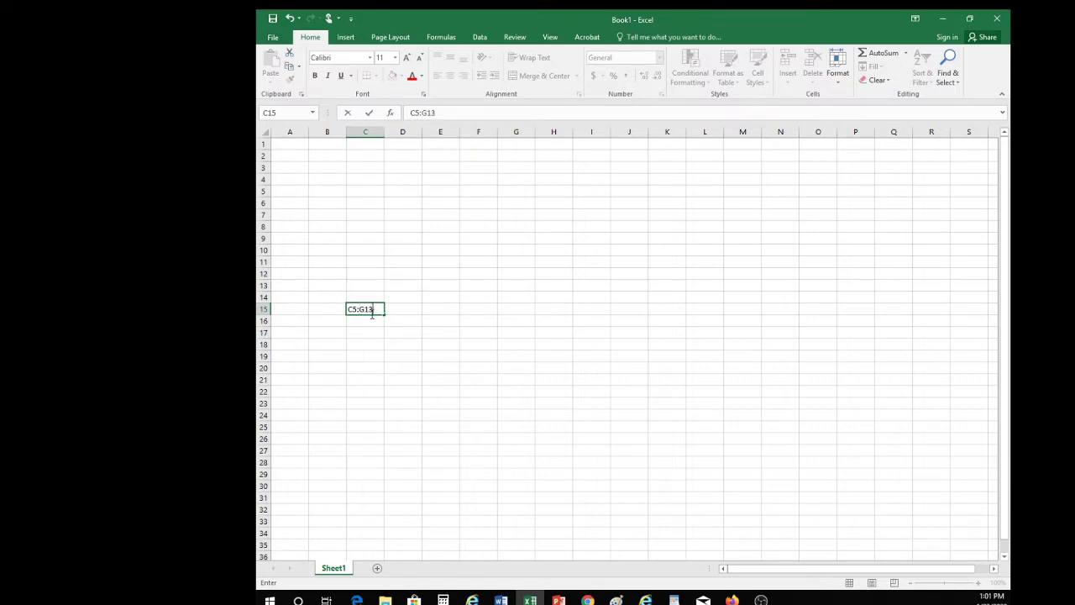
key(Return)
click(367, 309)
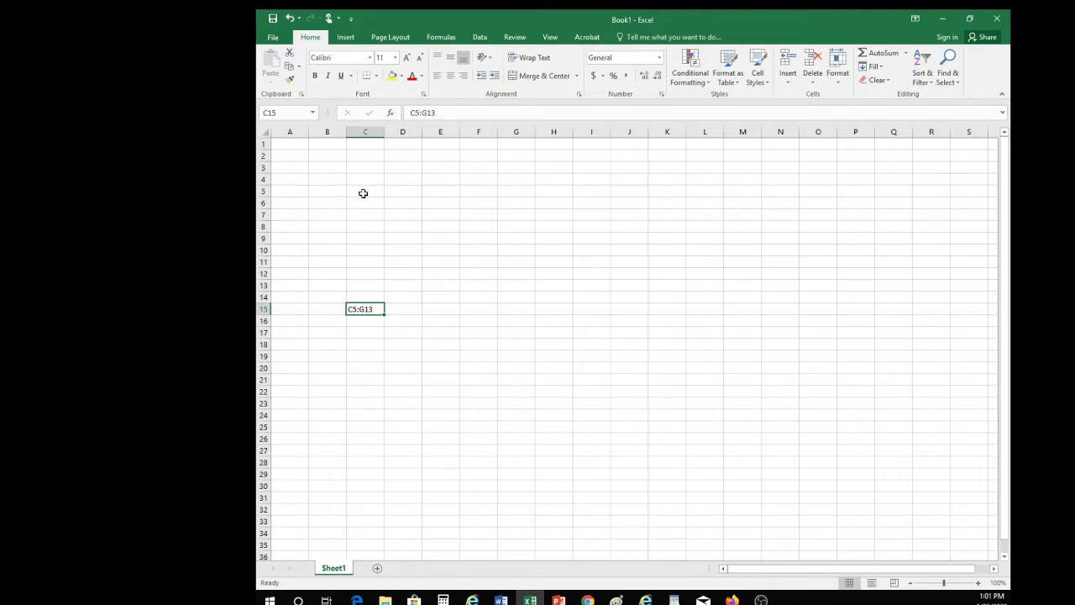
Step: Highlight the range C5:G13 again and clear the reference text from cell C15
drag(363, 193, 512, 283)
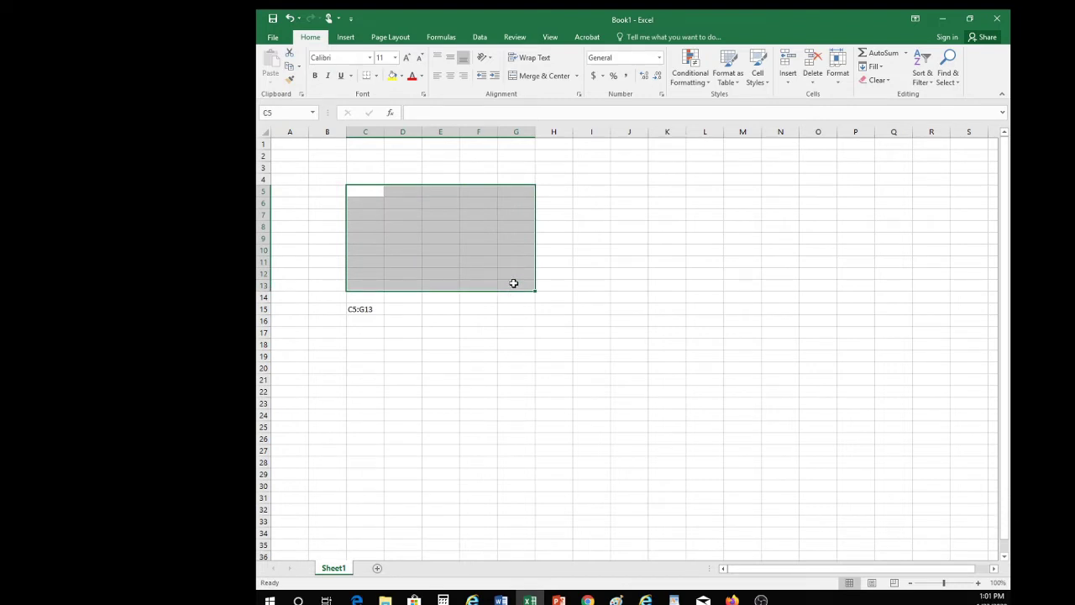
click(360, 309)
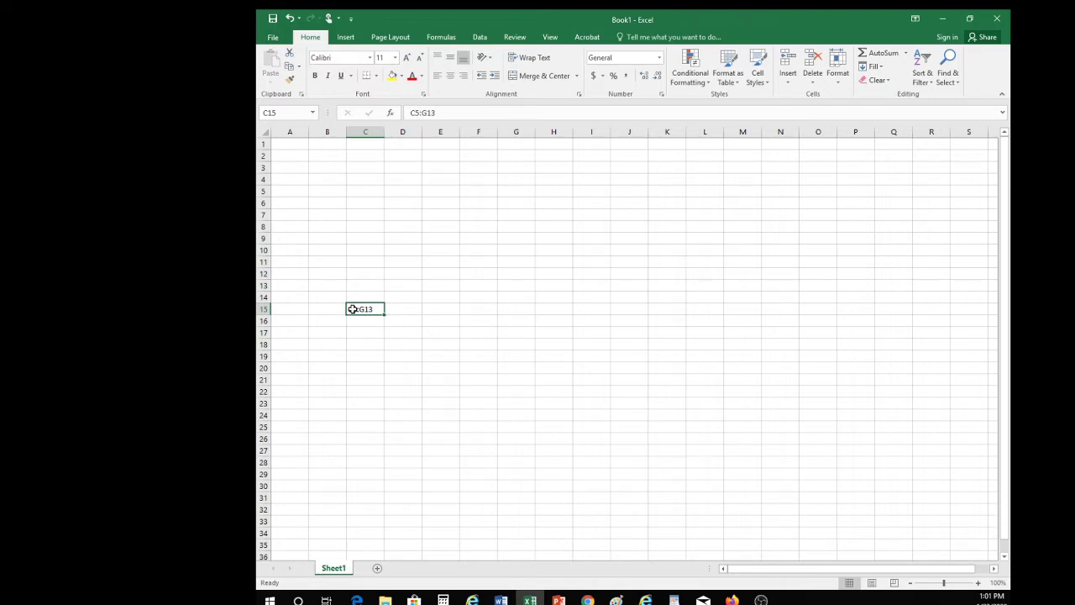
key(Delete)
Step: Move the active cell through B2, B5, A1 and A2, and return to A1
click(323, 160)
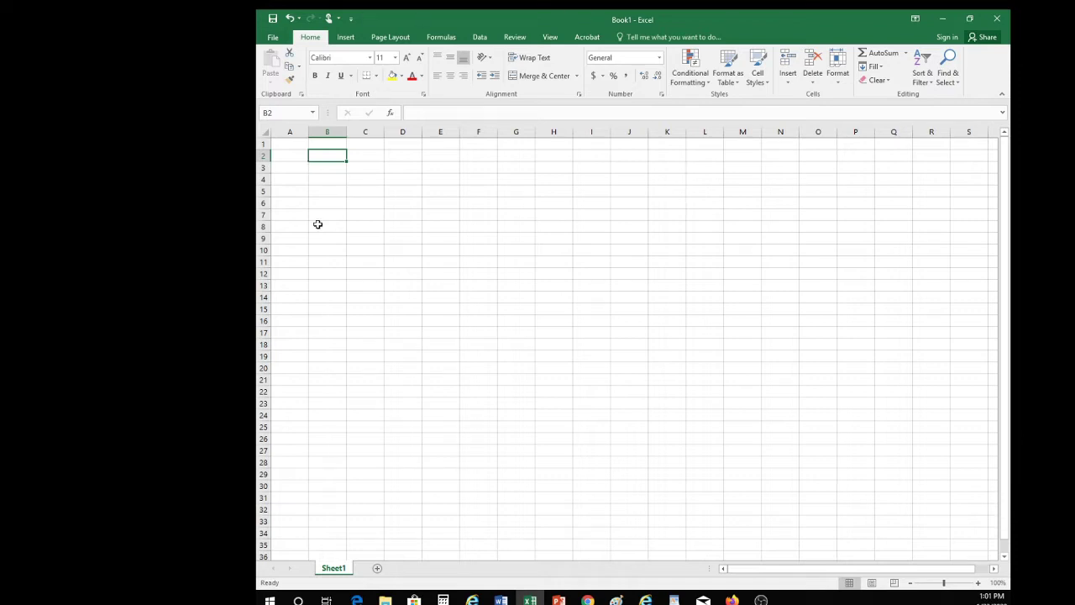
click(329, 192)
click(293, 145)
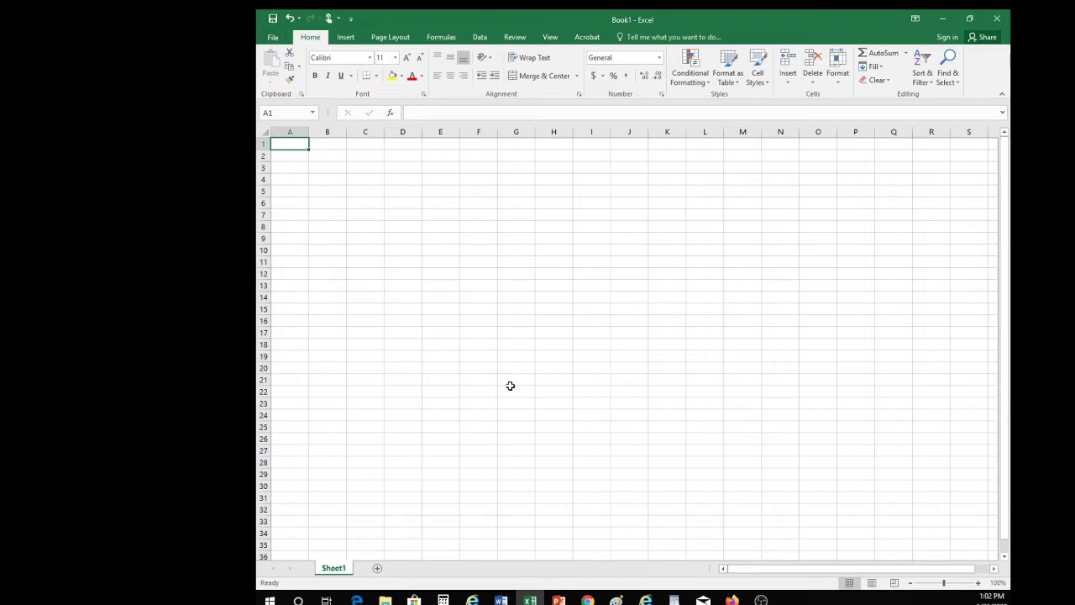
key(Down)
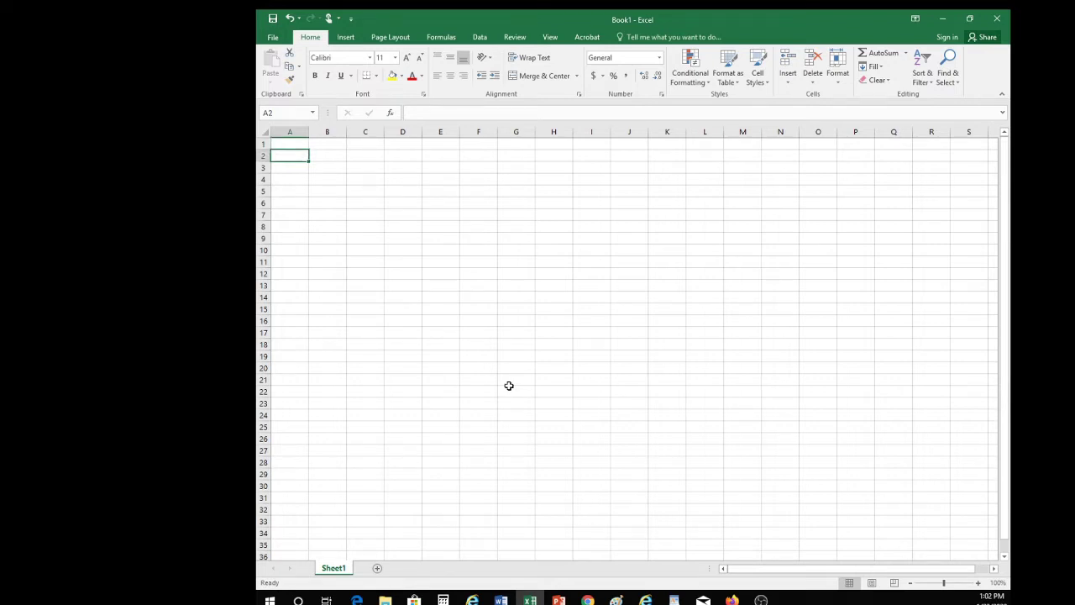
click(290, 145)
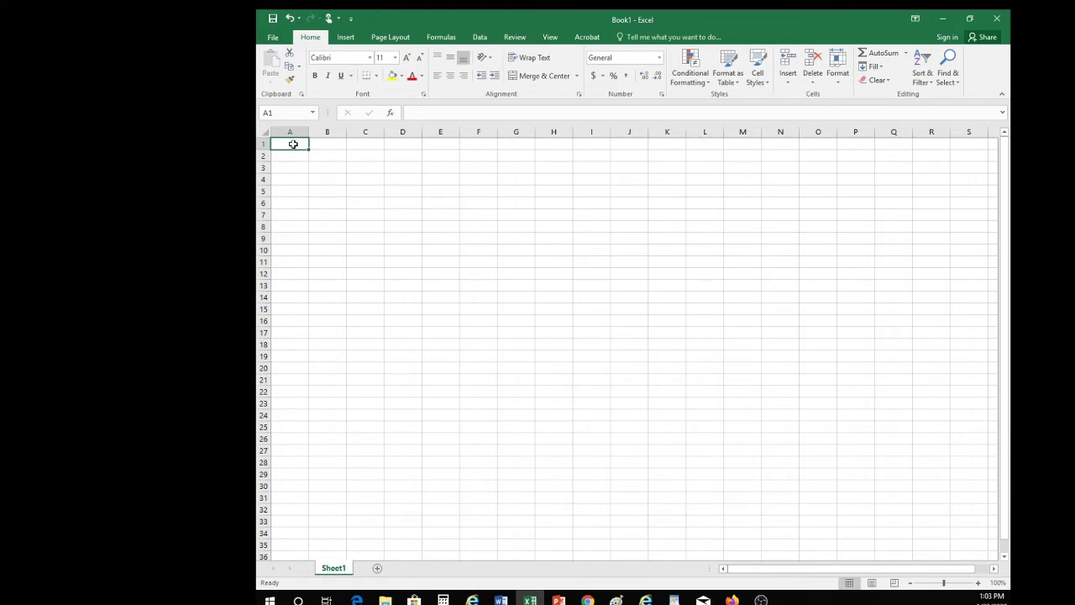
text(pERSONAJ)
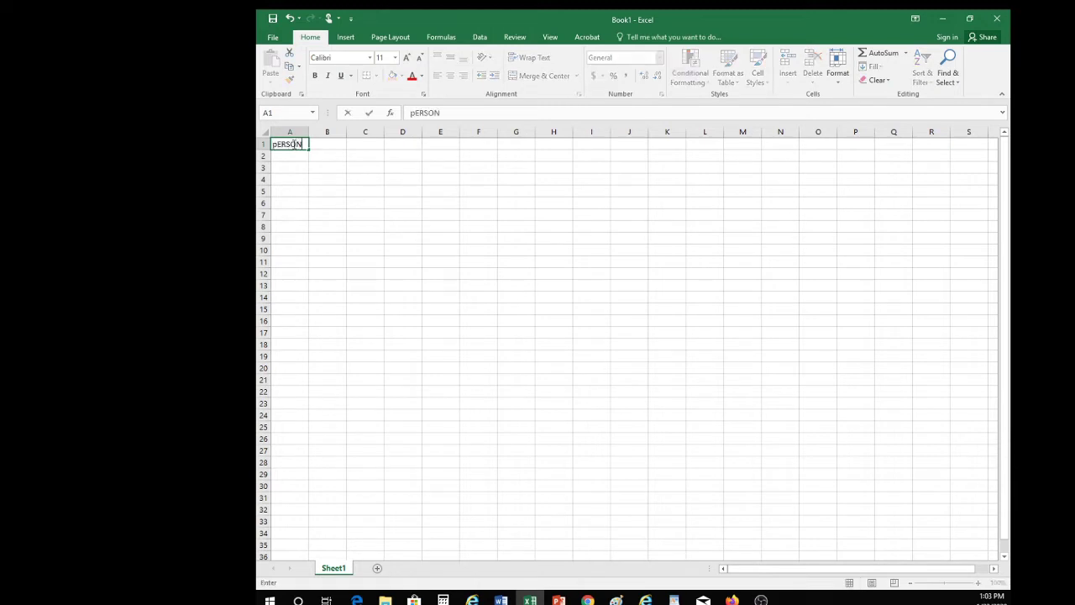
key(BackSpace)
key(BackSpace)
key(BackSpace)
key(BackSpace)
key(BackSpace)
key(BackSpace)
key(BackSpace)
key(BackSpace)
Step: Enter the title PERSONAL BUDGET WORKSHEET in cell A1 and the subtitle MONTHLY ESTIMATES in cell A2
text(PERSONAL BUDGET WORKSHEET)
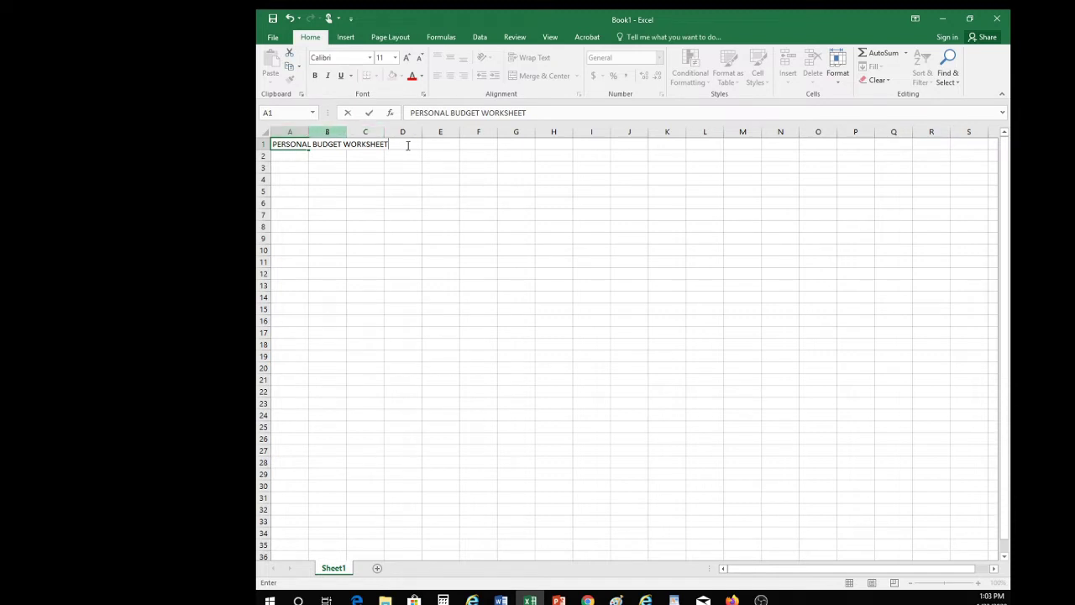
click(304, 156)
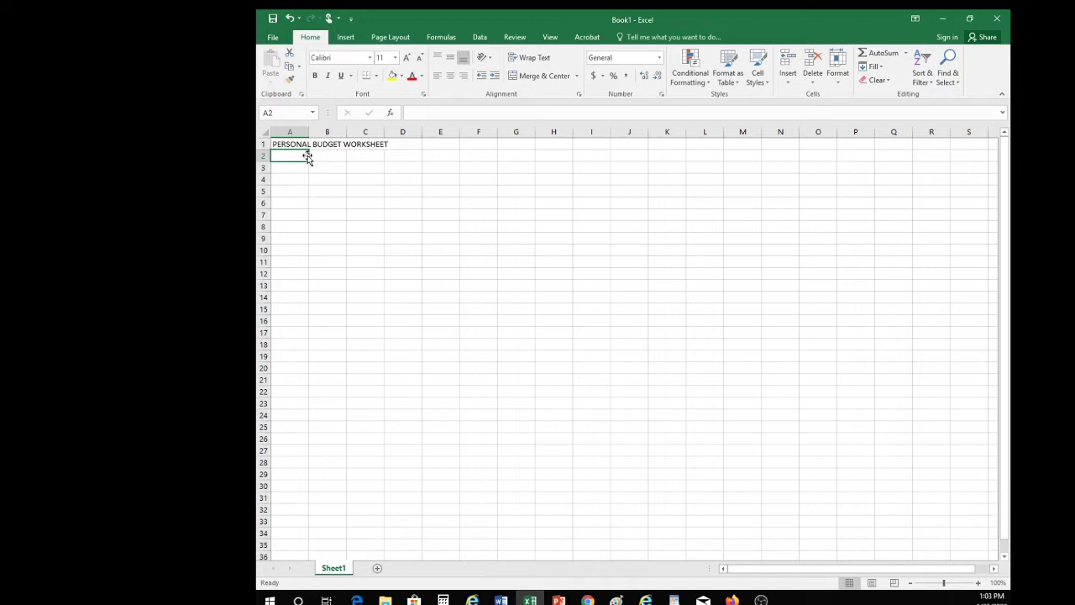
text(MON)
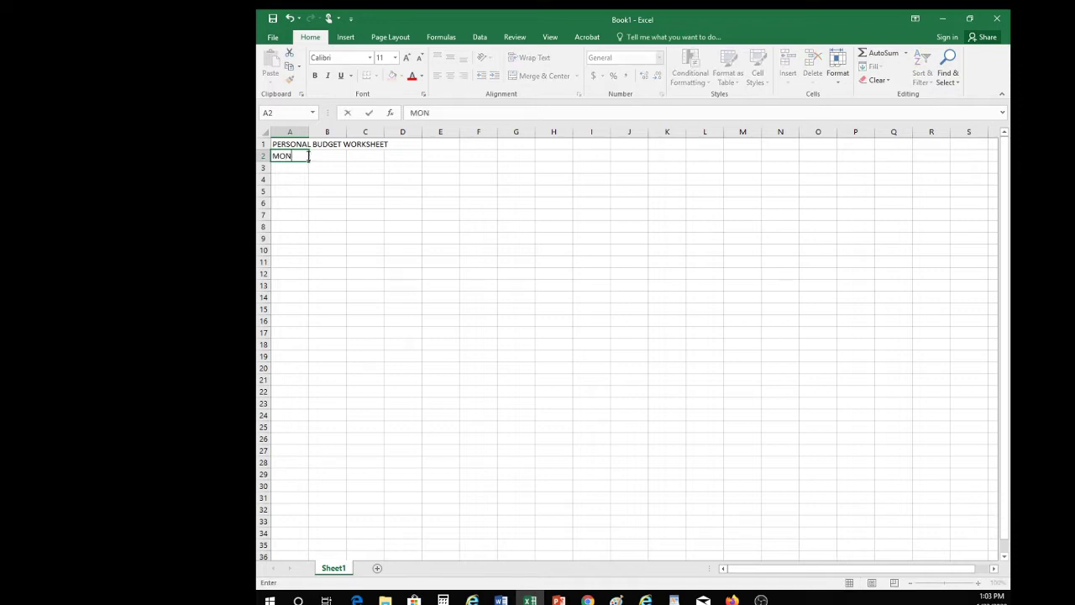
text(THLY ESTIMATES)
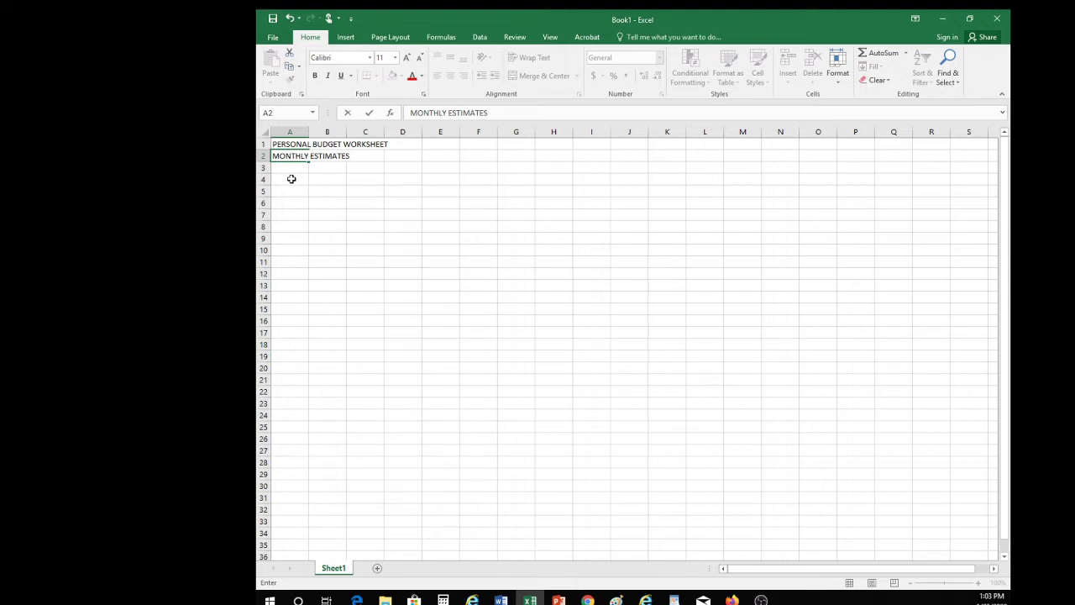
Step: Enter the heading INCOME in cell A4 and JANUARY in cell B4
click(290, 179)
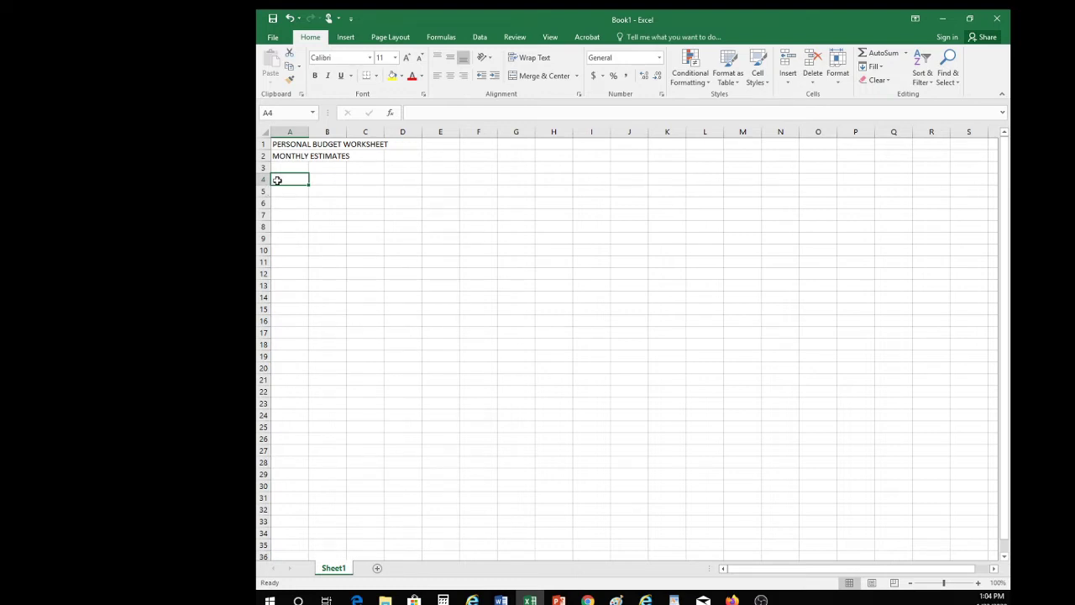
double_click(278, 178)
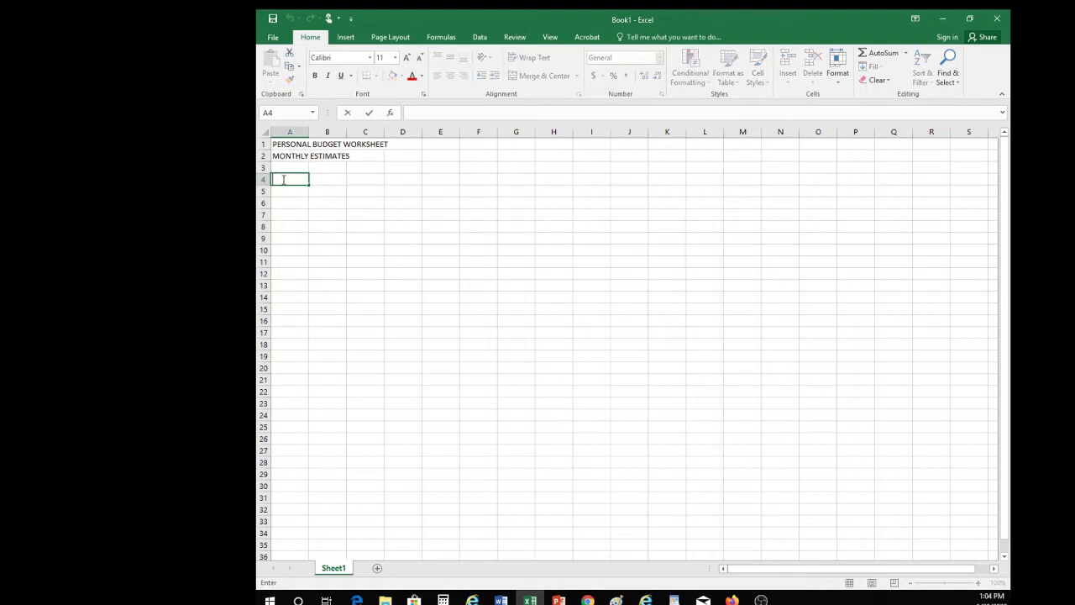
text(INCOME)
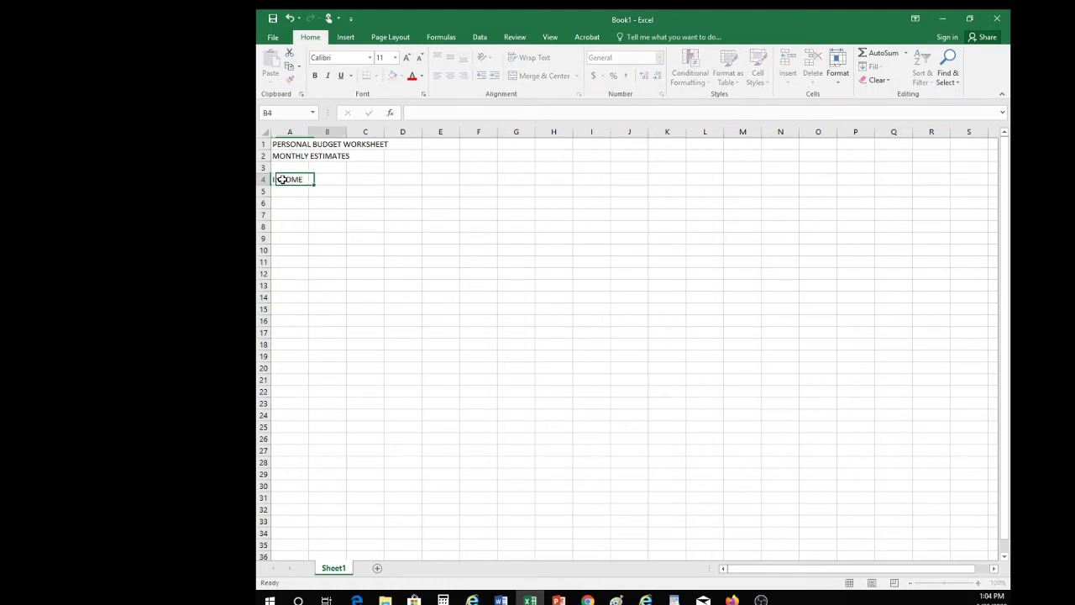
key(Tab)
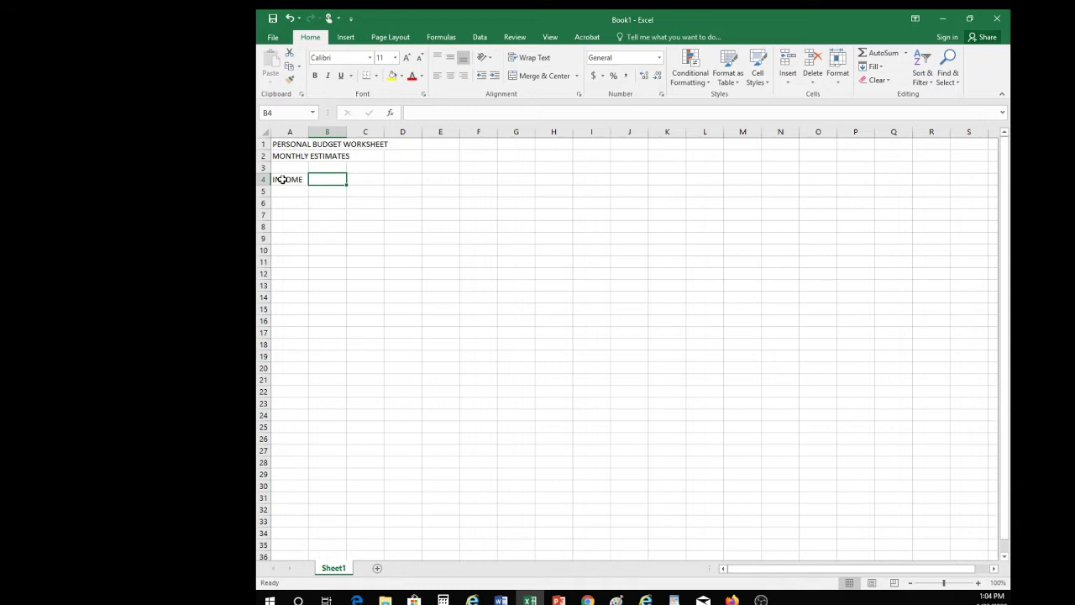
text(JANU)
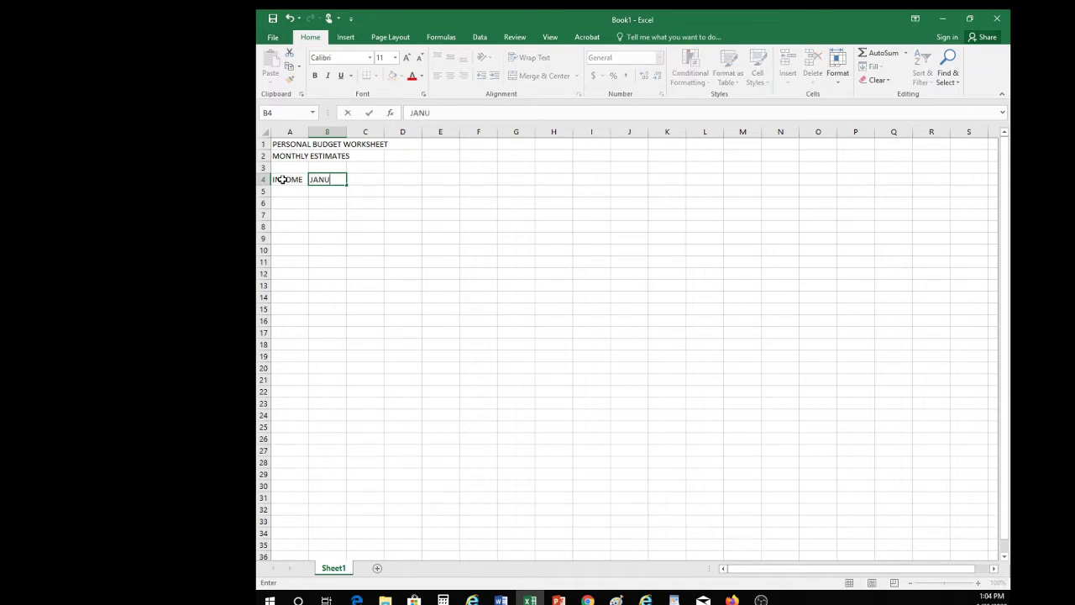
text(ARY)
key(Return)
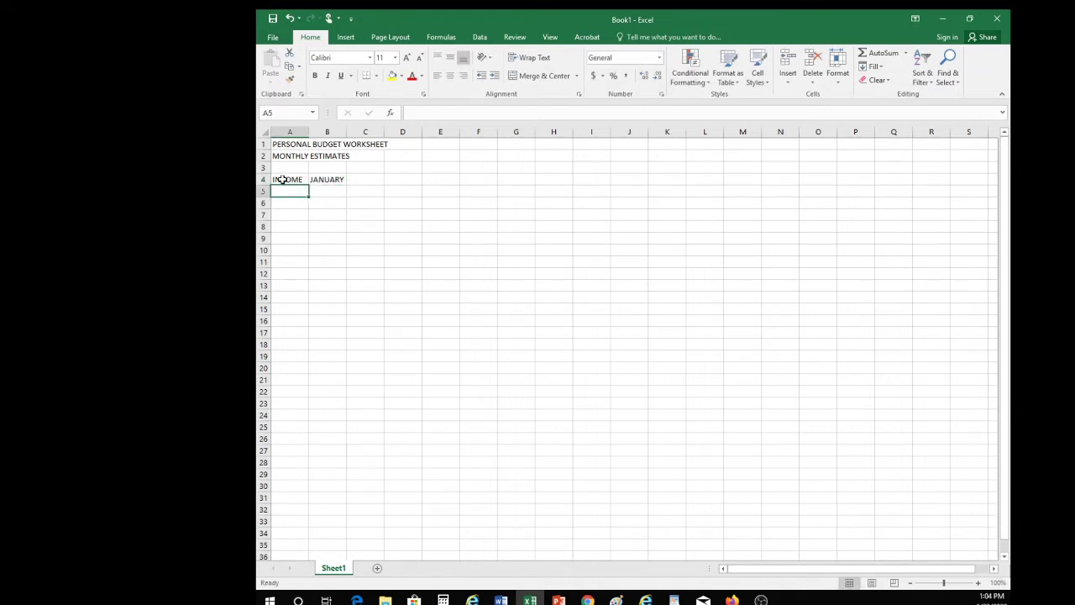
Step: Auto-fill the months from JANUARY in B4 across to JUNE in G4, and enter the heading TOTAL in H4
click(336, 179)
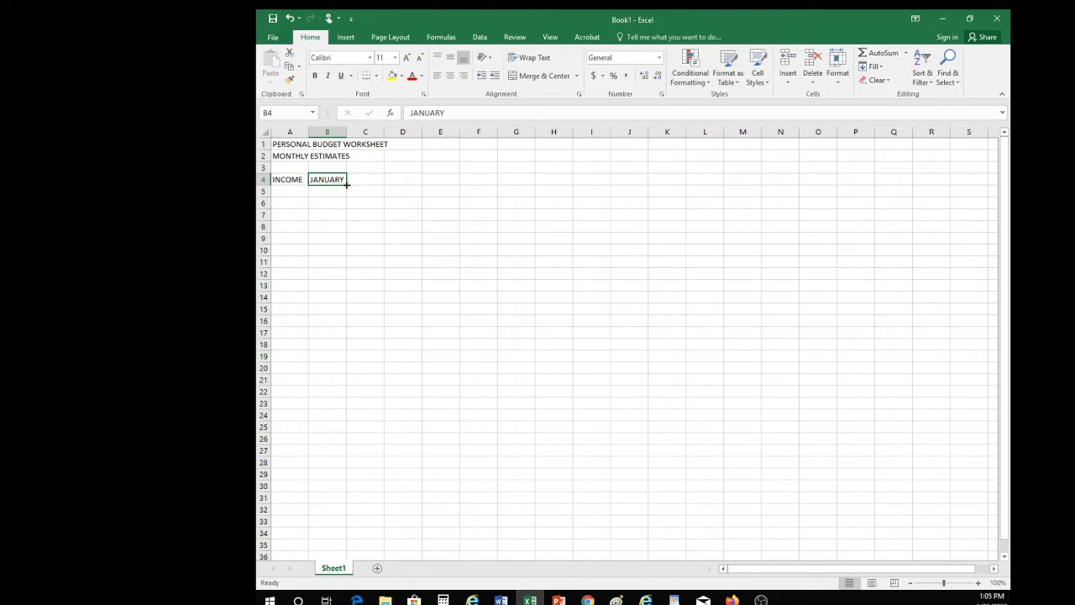
drag(346, 184, 524, 181)
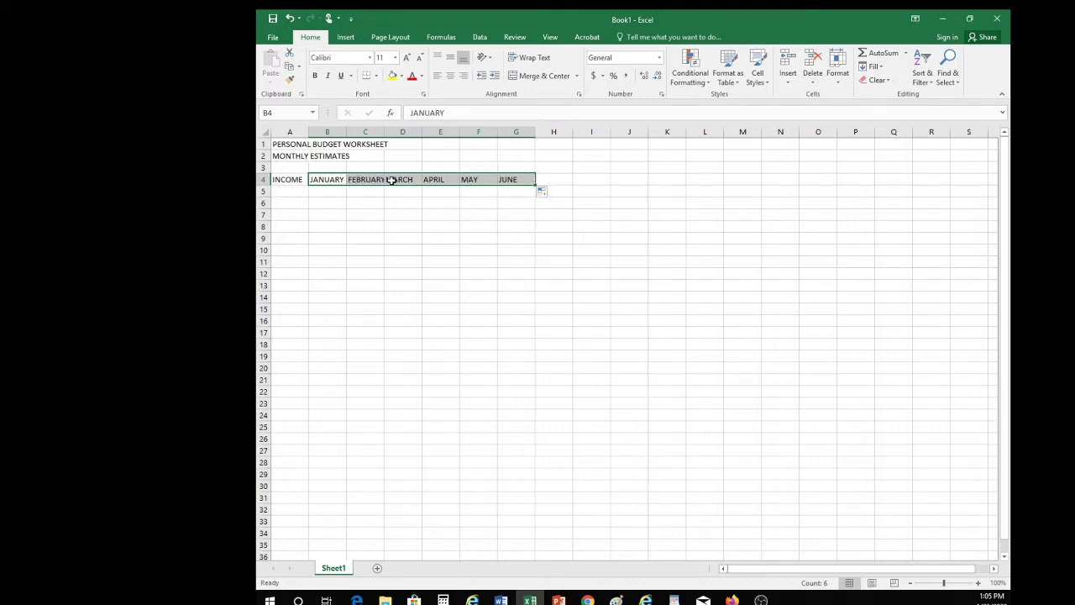
click(550, 178)
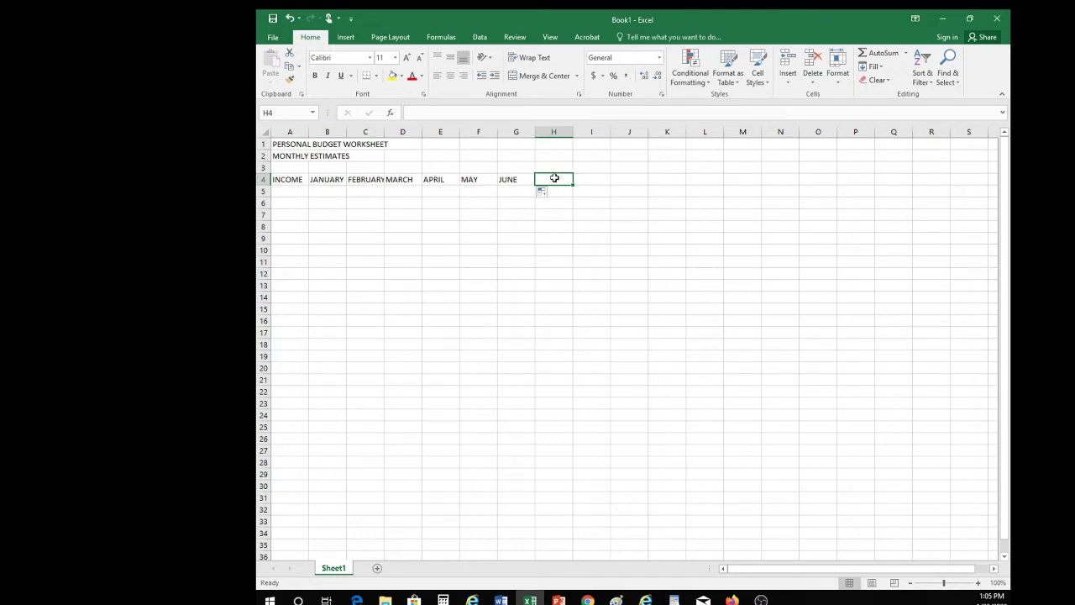
text(TOTAL)
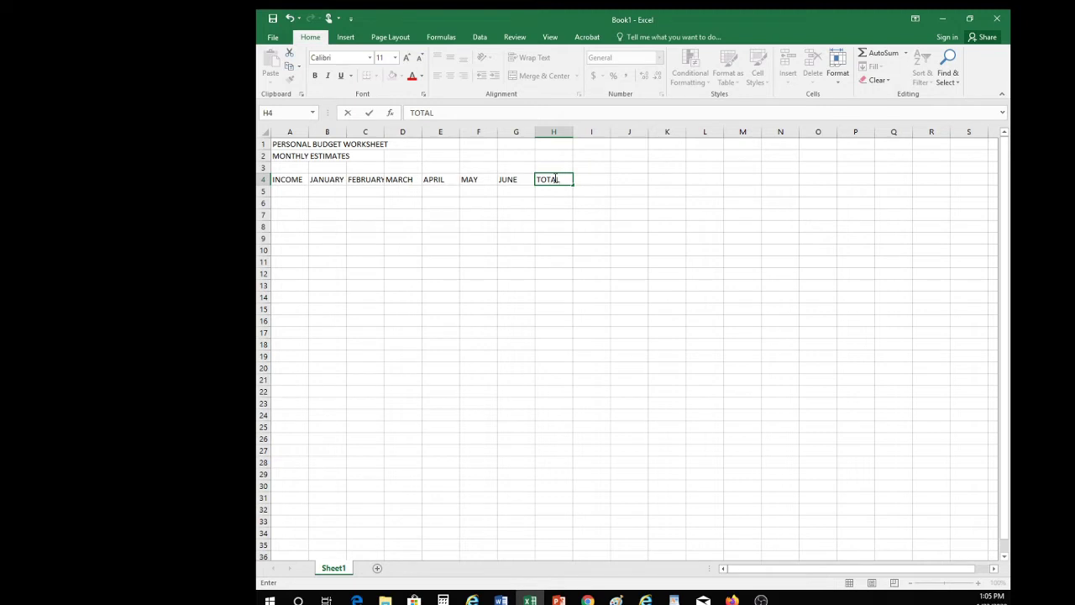
click(285, 191)
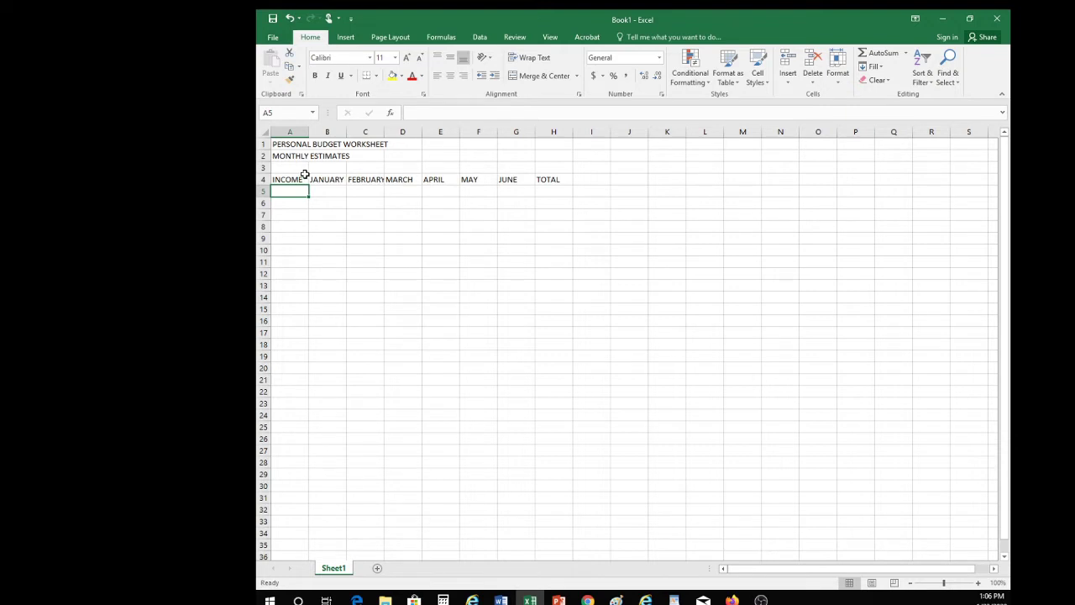
Step: Enter the income row labels WAGES, DIVIDENDS and TOTAL in cells A5 to A7
text(W)
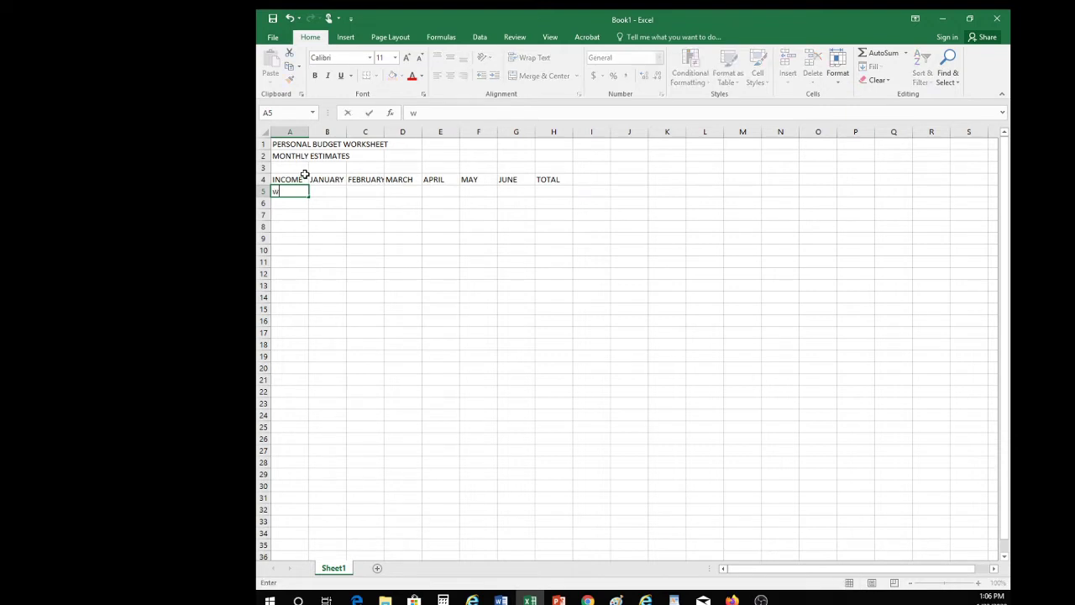
key(BackSpace)
text(WAGES)
key(Return)
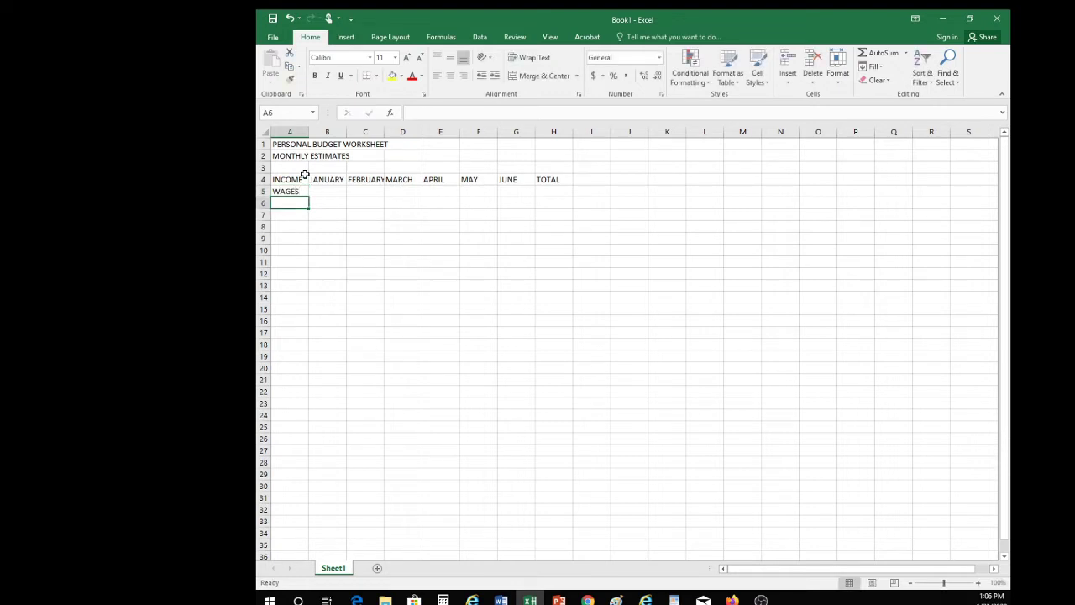
text(DIVID)
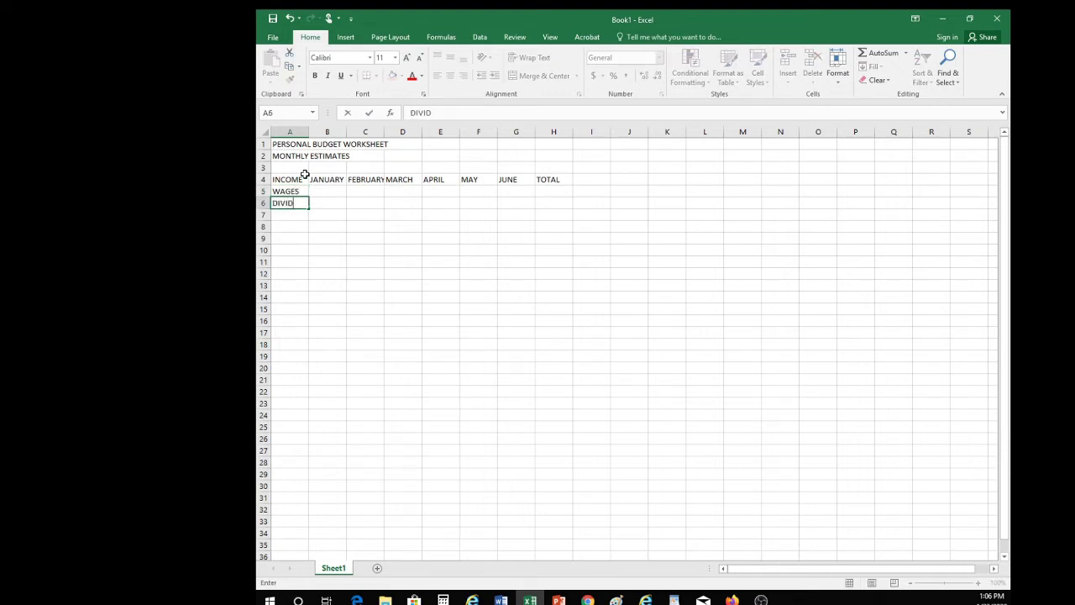
text(ENDS)
key(Return)
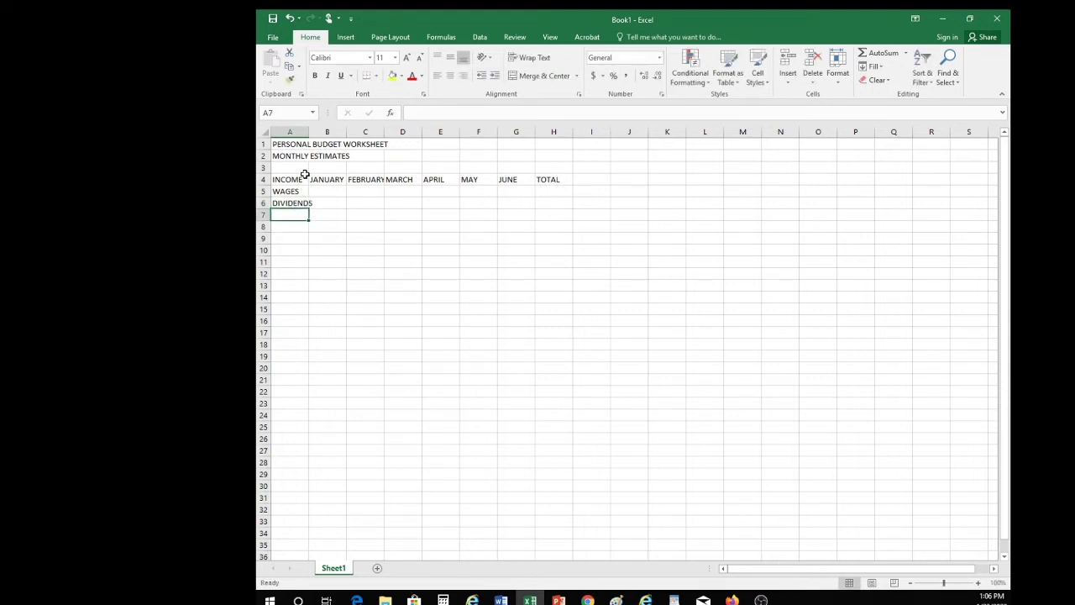
text(TOTAL)
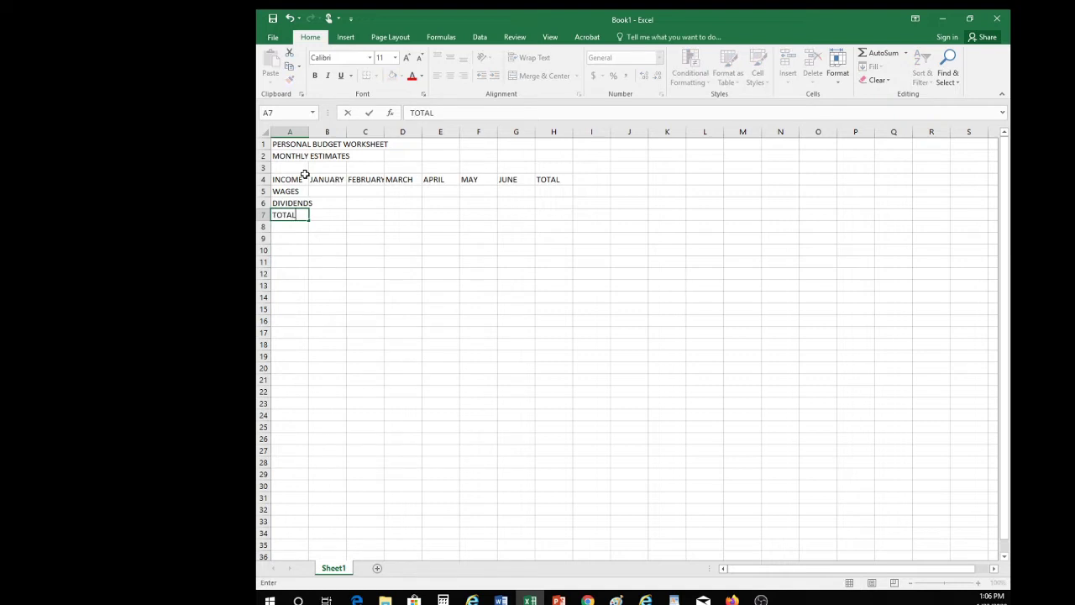
key(Return)
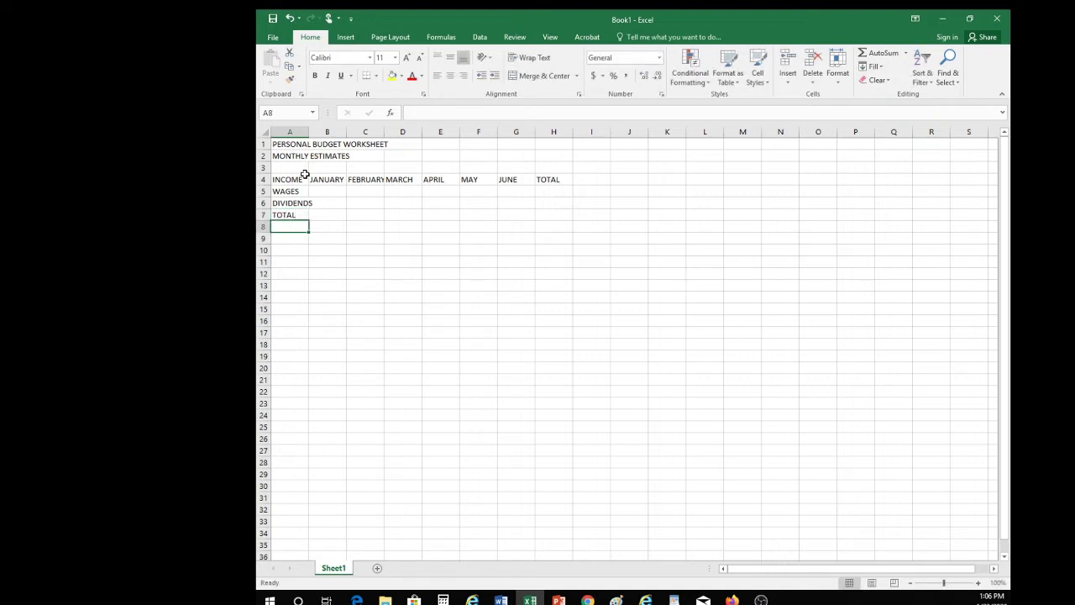
Step: Enter the heading EXPENSES in cell A9 and JANUARY in cell B9
key(Return)
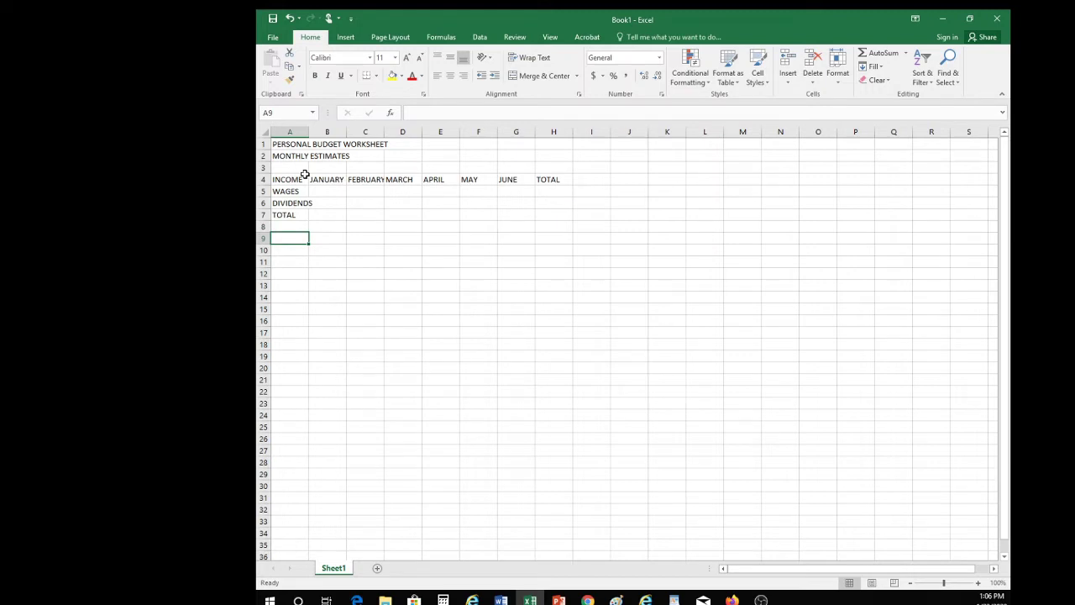
text(EXPENSES)
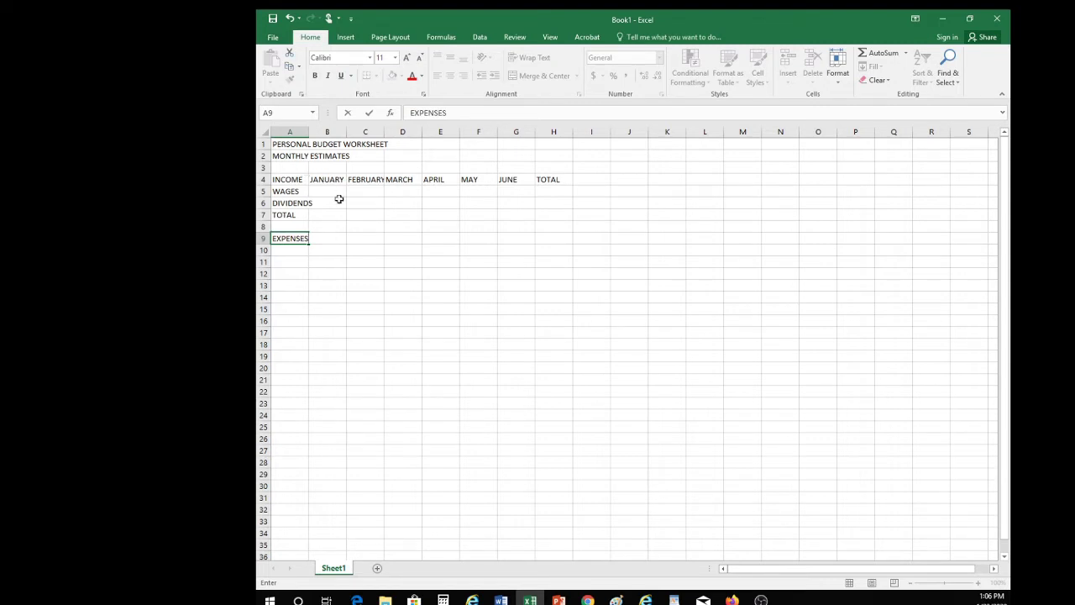
key(F2)
click(331, 238)
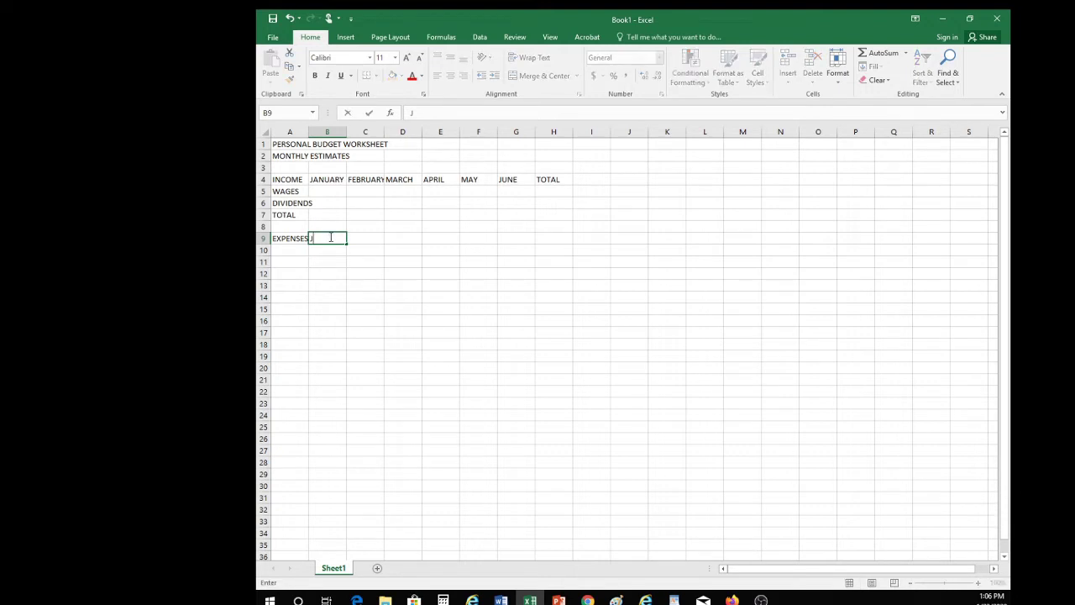
text(JANUARY)
key(Return)
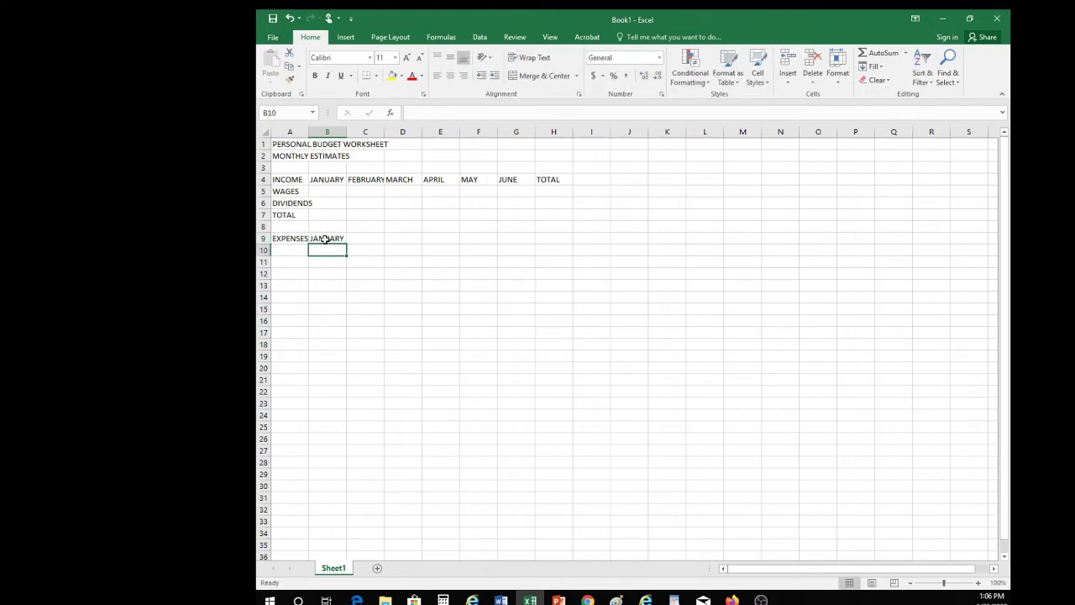
Step: Auto-fill the months from JANUARY in B9 across to JUNE in G9, and enter the heading TOTAL in H9
click(327, 238)
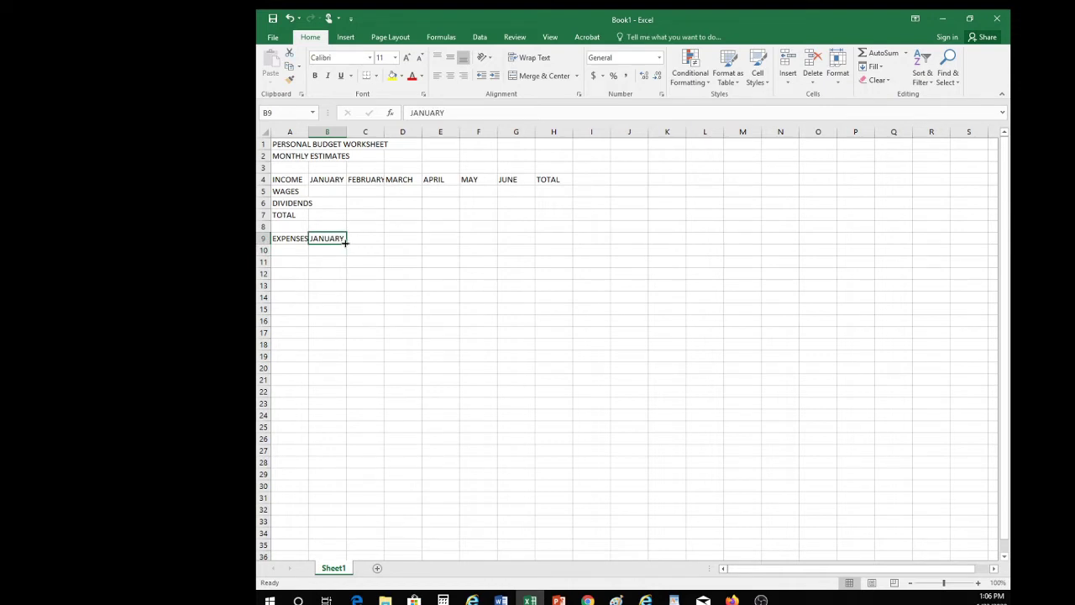
drag(346, 243, 523, 242)
click(557, 239)
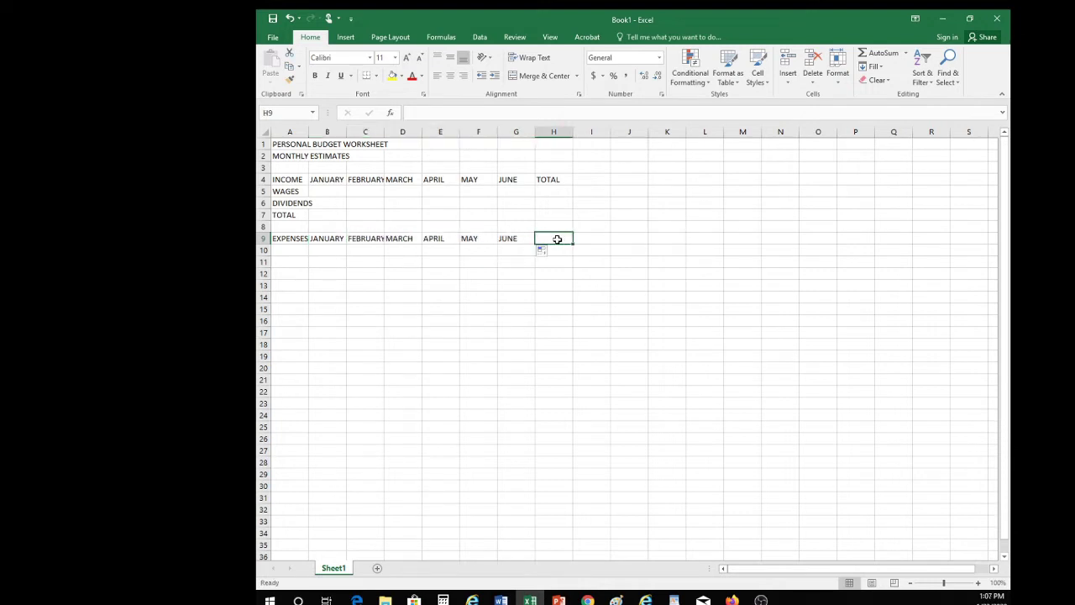
text(TOTAL)
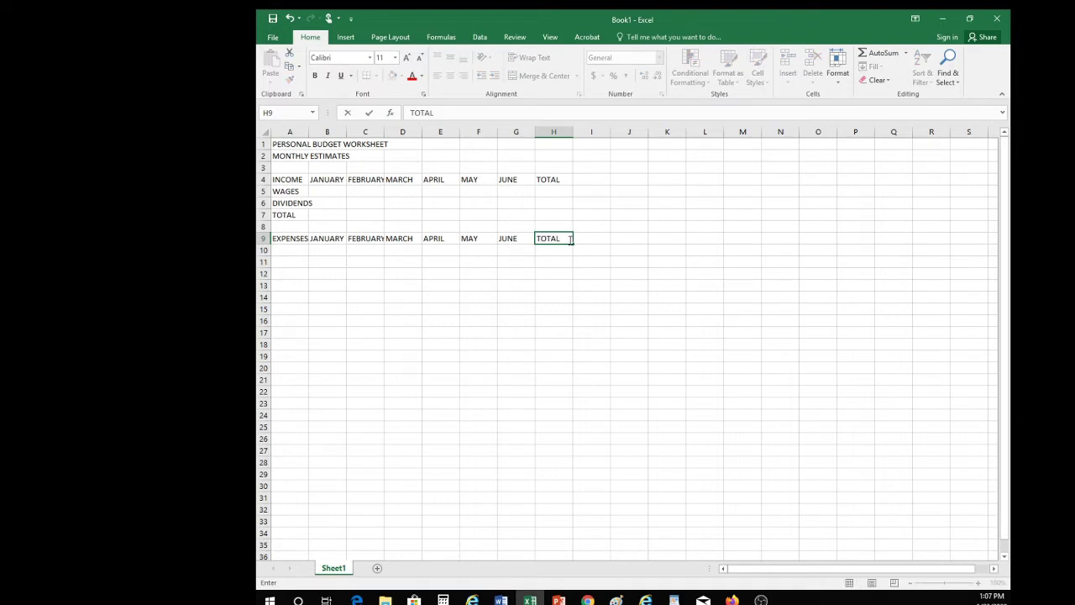
key(Return)
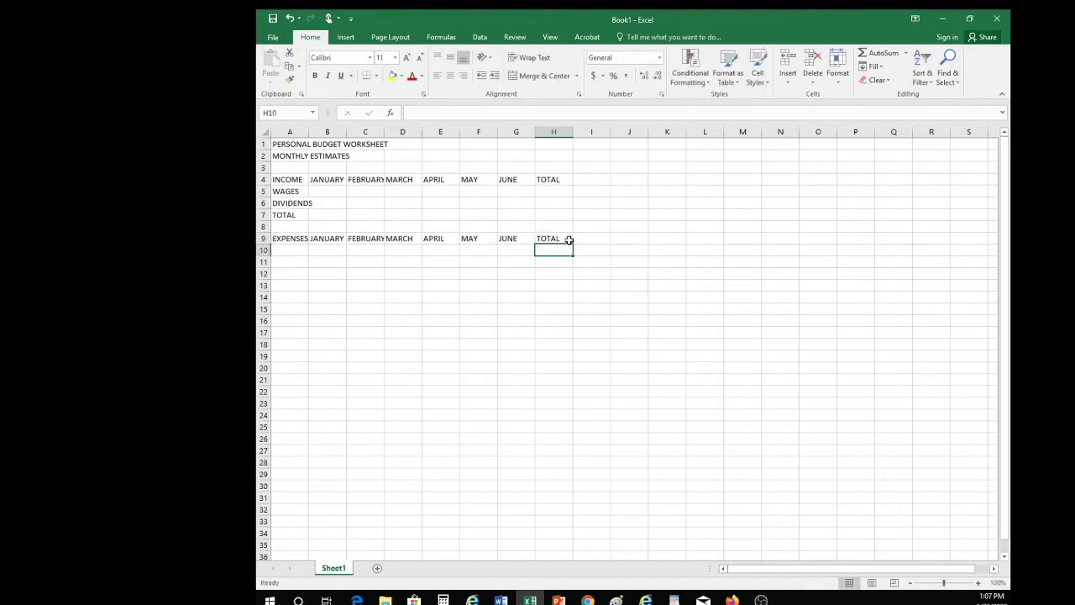
Step: Enter the expense labels RENT, FOOD, TUITION and BOOKS in cells A10 to A13
key(Left)
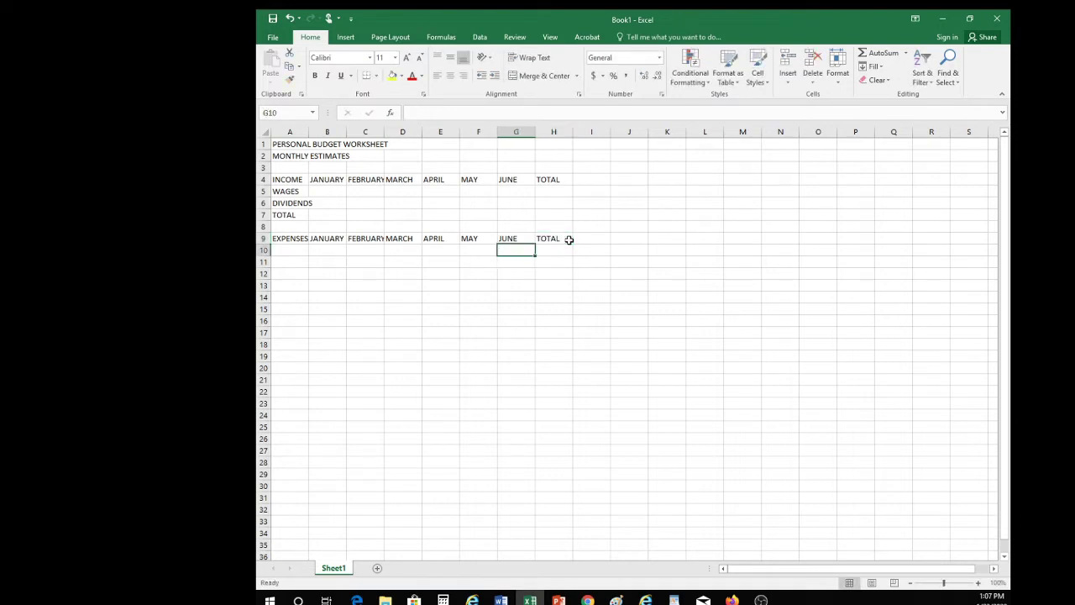
click(299, 251)
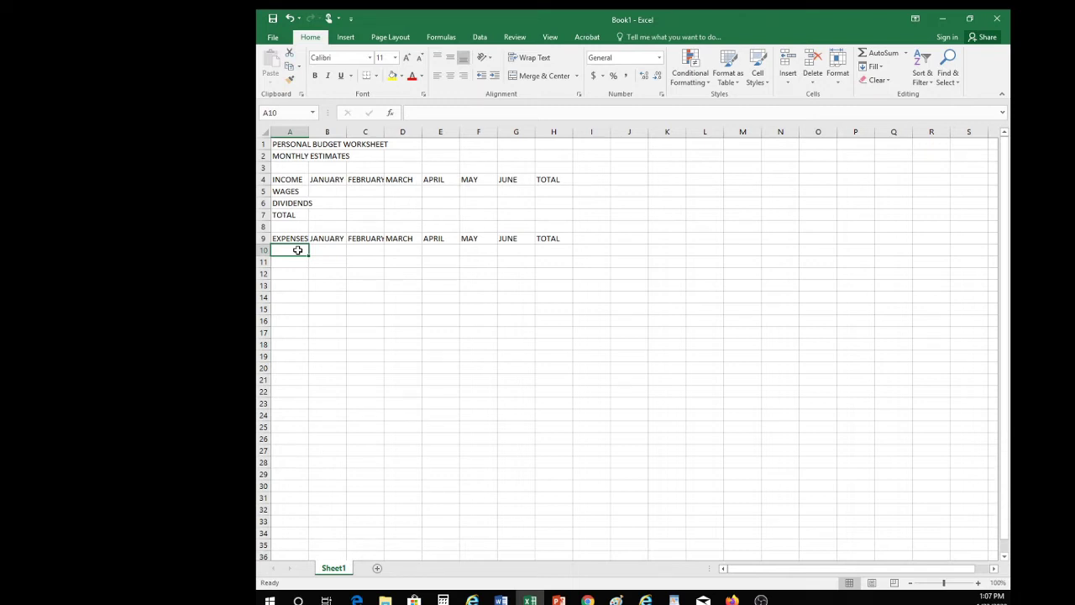
text(RENT)
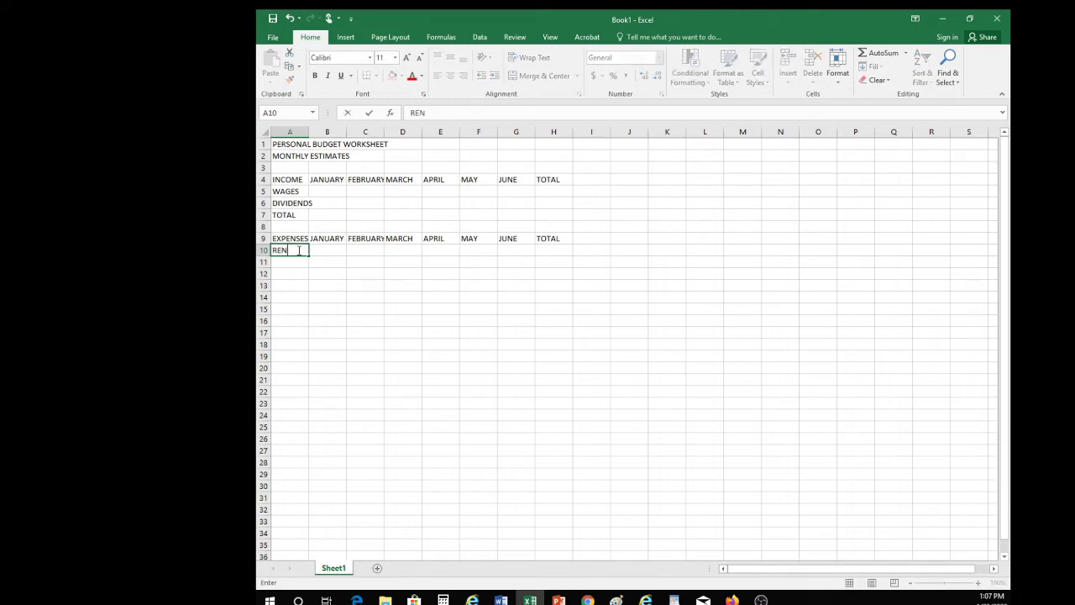
key(Return)
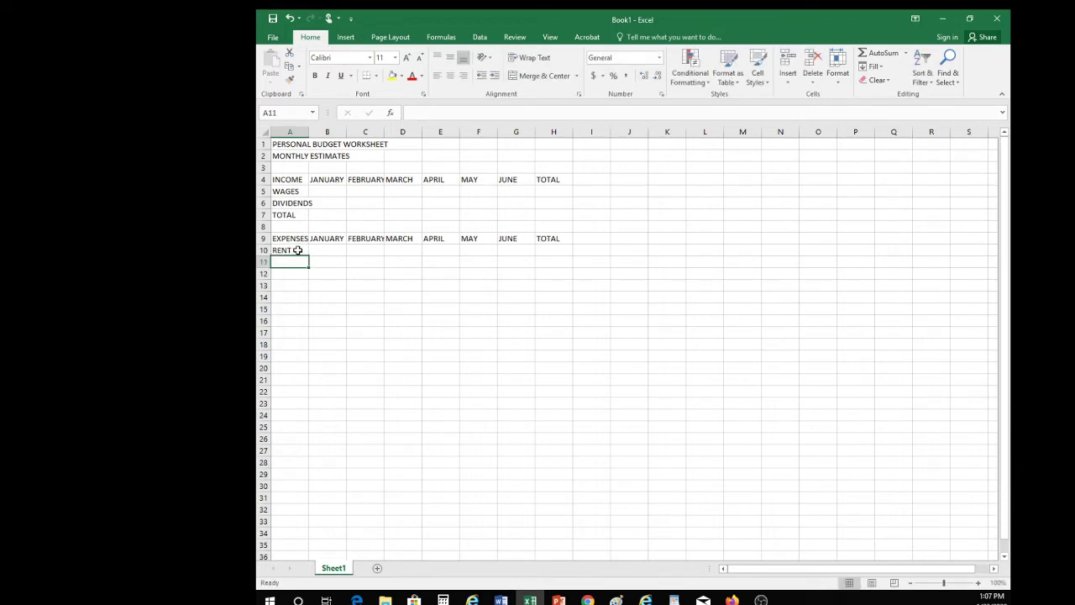
text(FOOD)
key(Return)
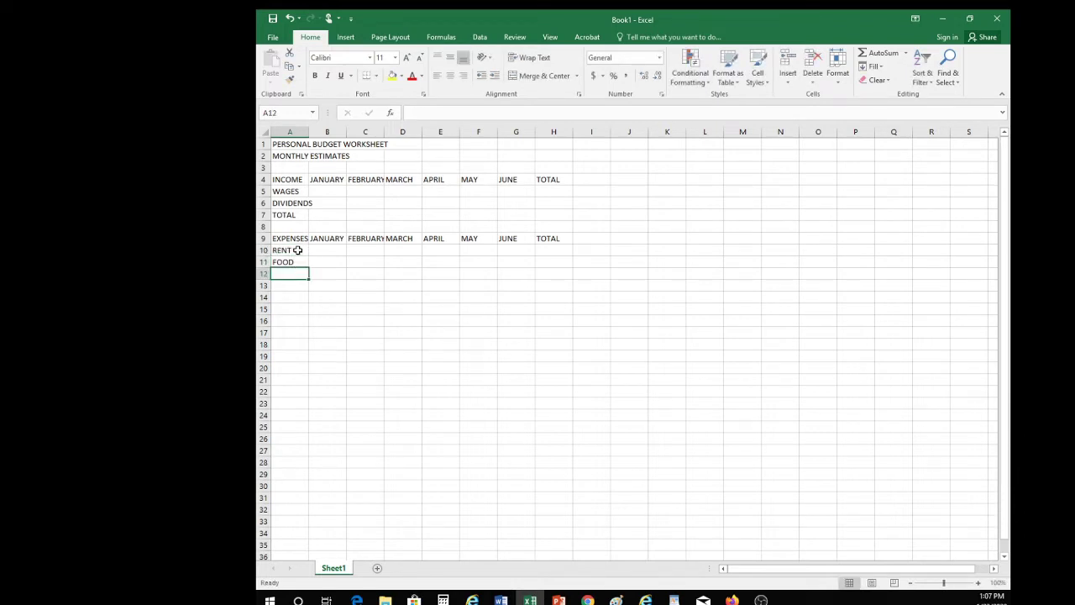
text(TUITION)
key(Return)
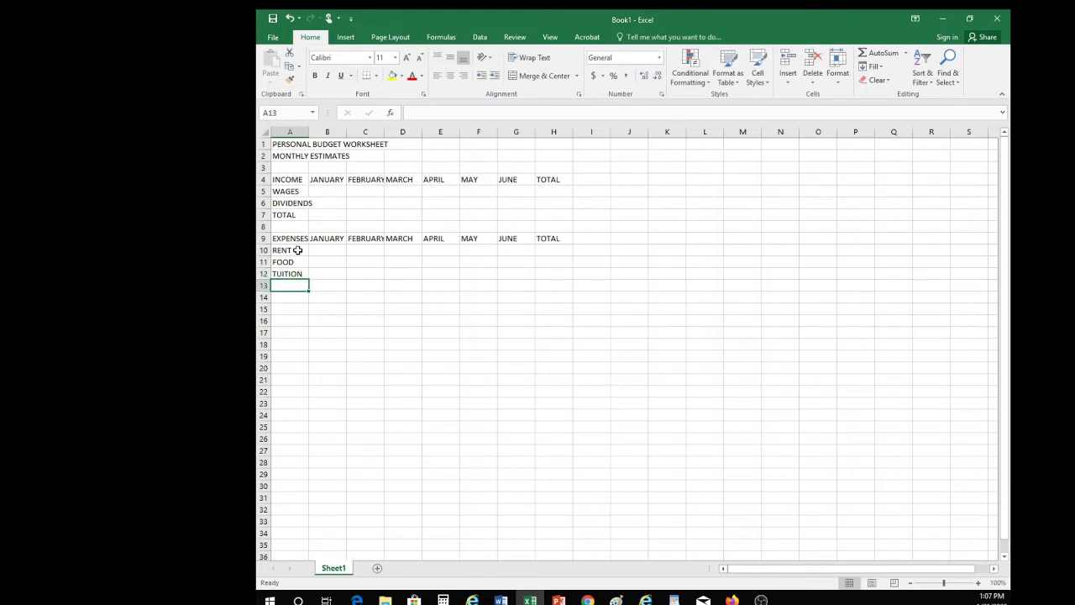
text(BOOKS)
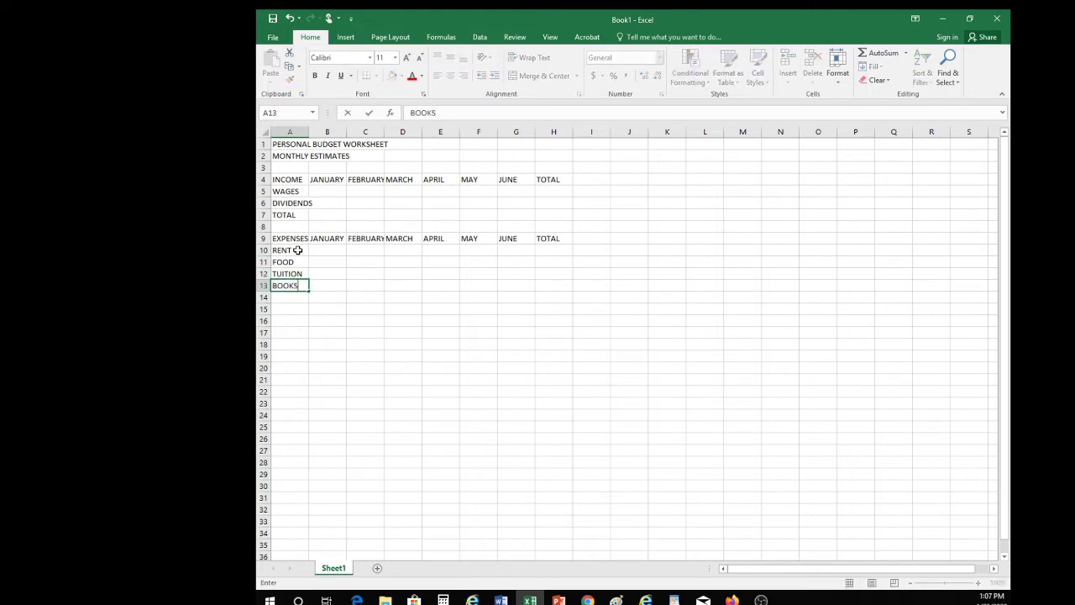
key(Return)
Step: Enter the labels ENTERTAINMENT, CAR PAYMENT, GAS, MISCELLANEOUS and TOTAL in cells A14 to A18
text(ENTE)
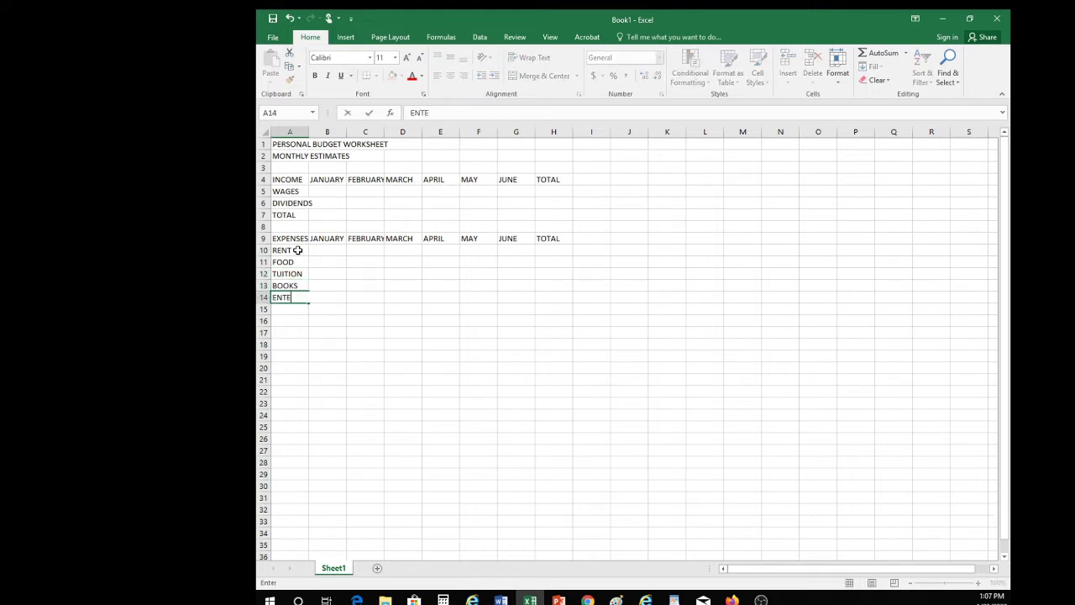
text(RTAINMENT)
key(Return)
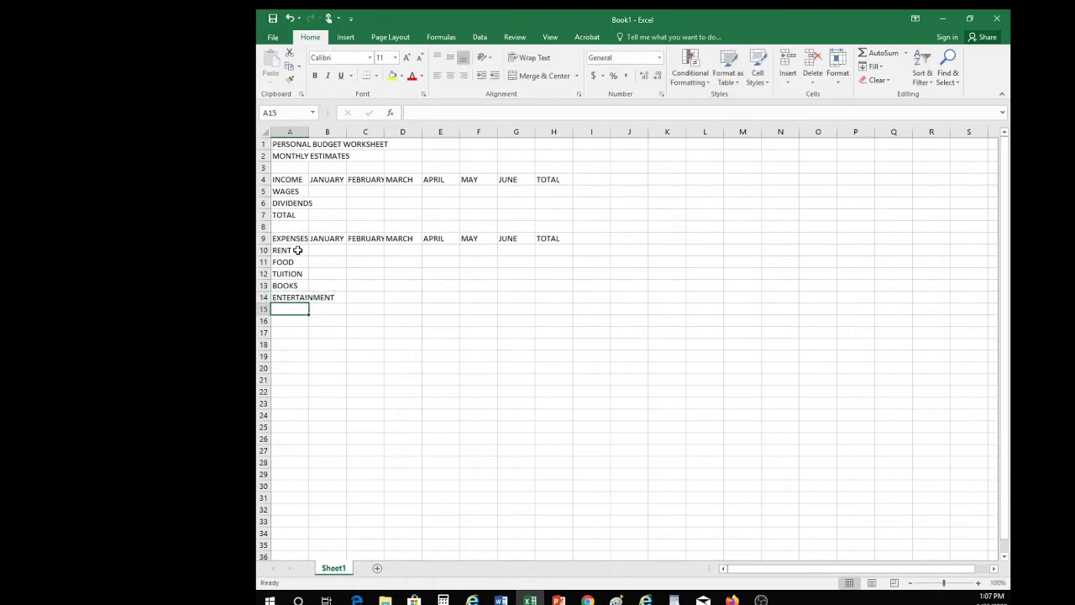
text(CAR PAYM)
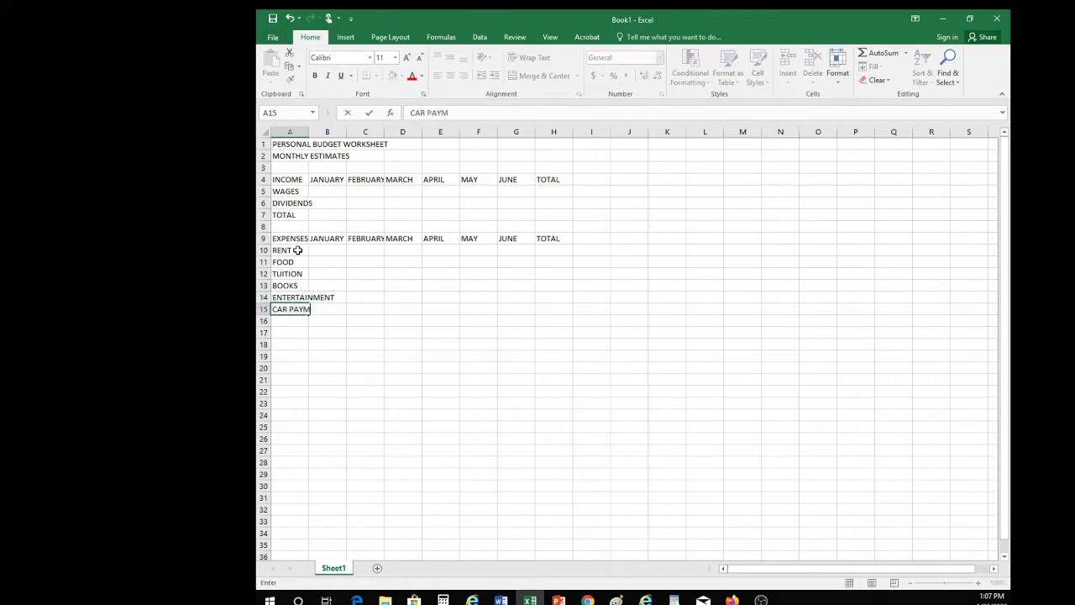
text(ENT)
key(Return)
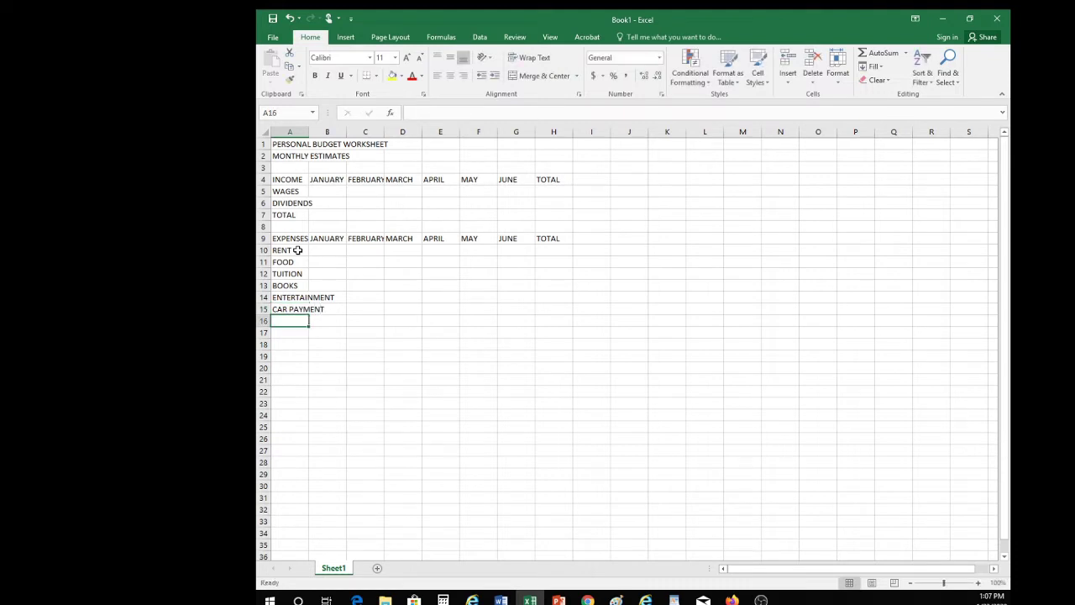
text(GAS)
key(Return)
text(MIS)
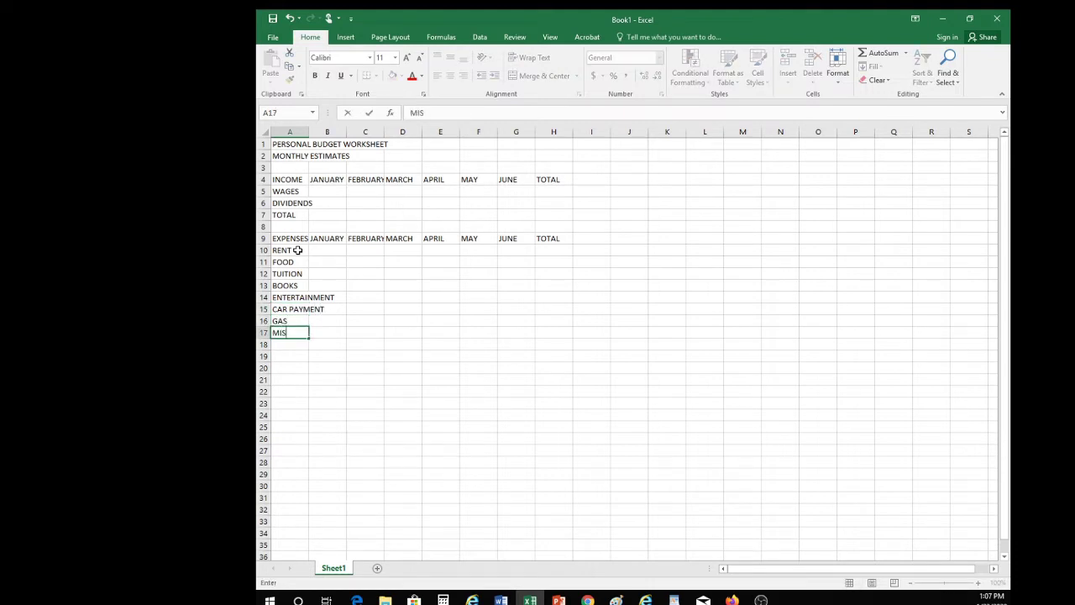
text(CELLANEOUS)
key(Return)
text(TOTAL)
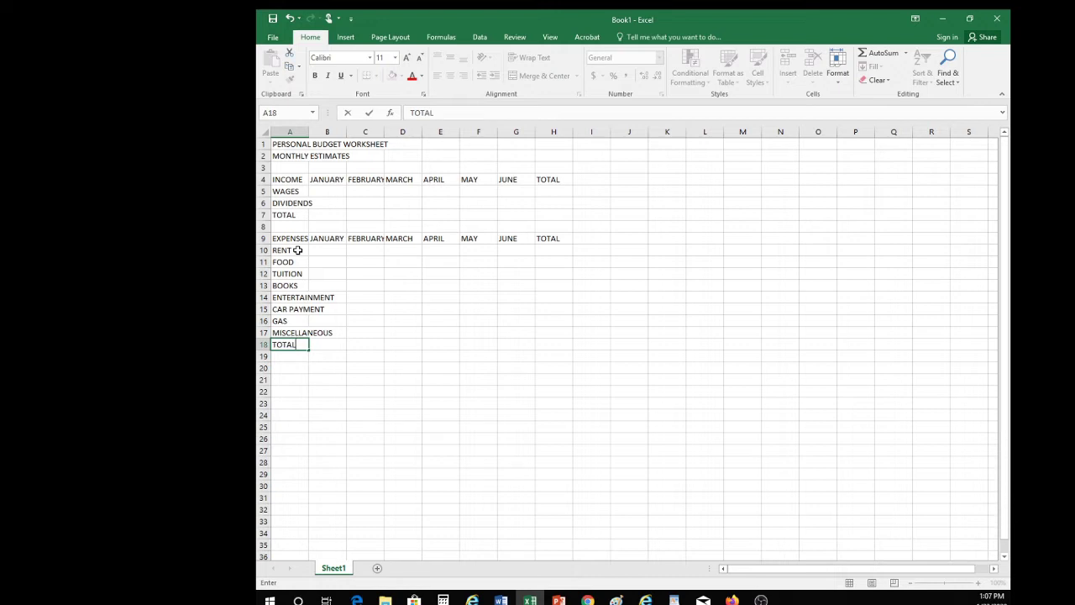
key(Return)
Step: Enter the label NET in cell A20, leaving row 19 blank
key(Return)
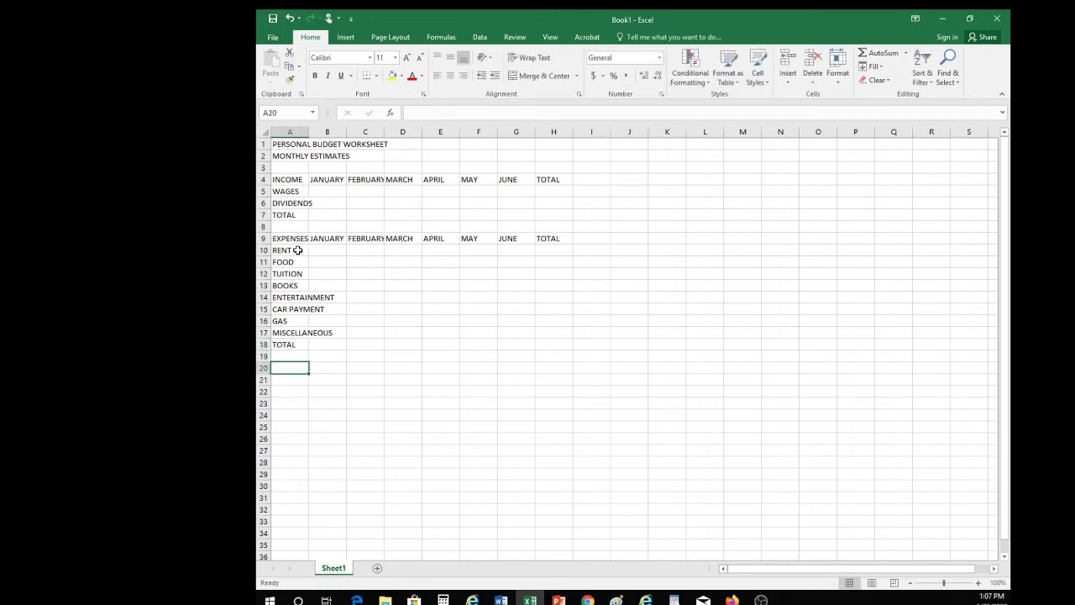
text(NET)
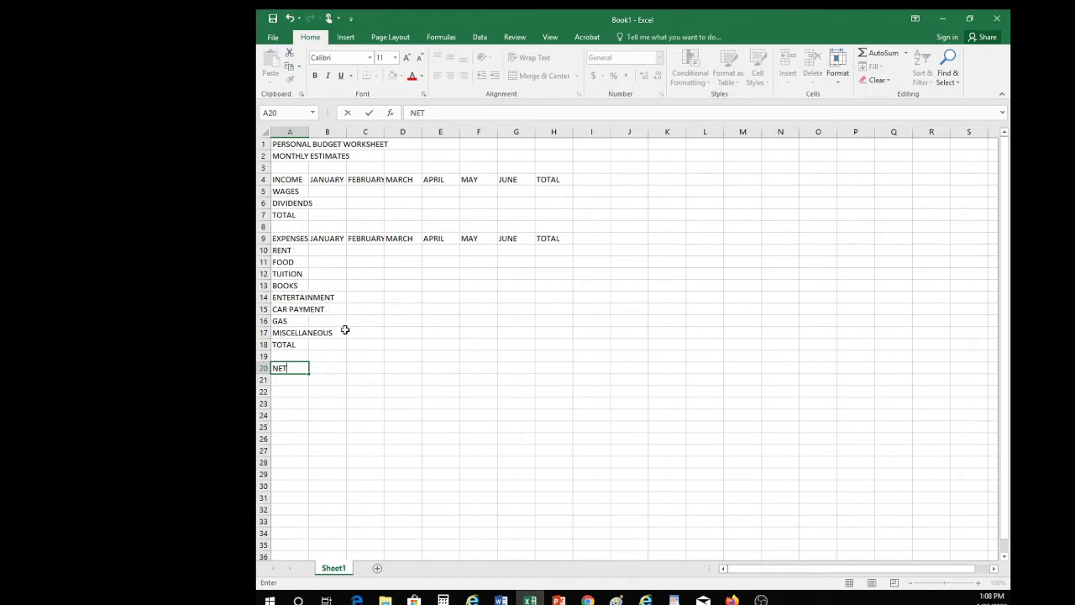
click(361, 366)
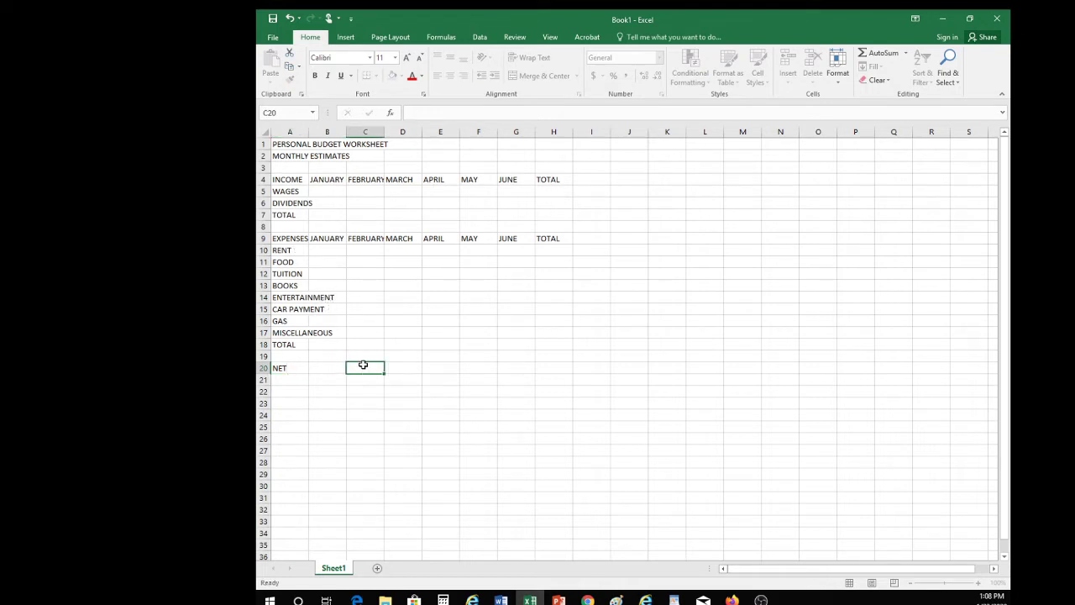
Step: Save the workbook to the Desktop under the file name DEMO EXCEL
click(273, 39)
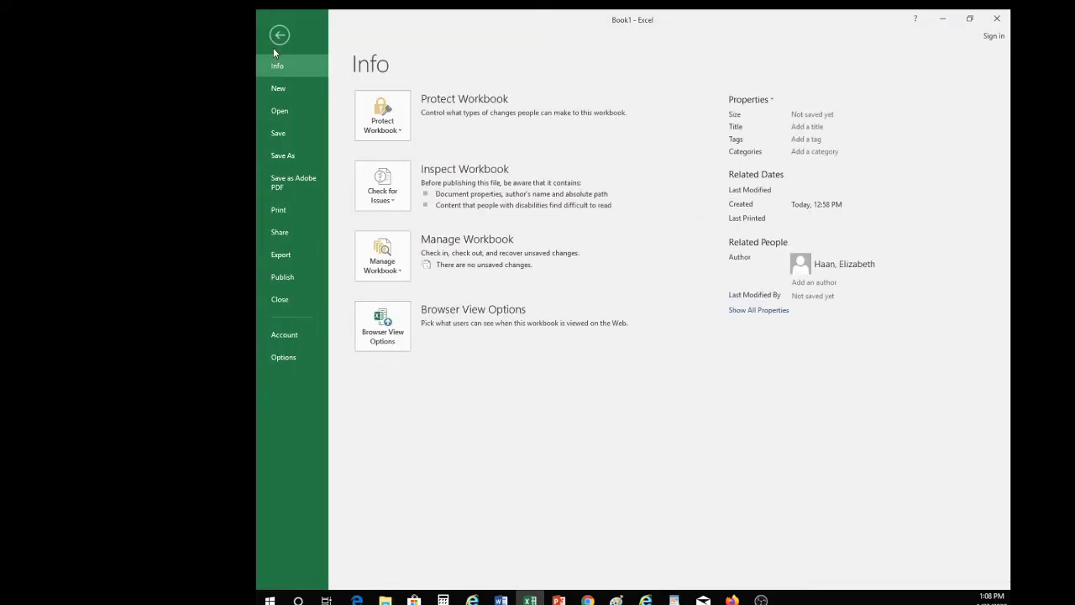
click(283, 156)
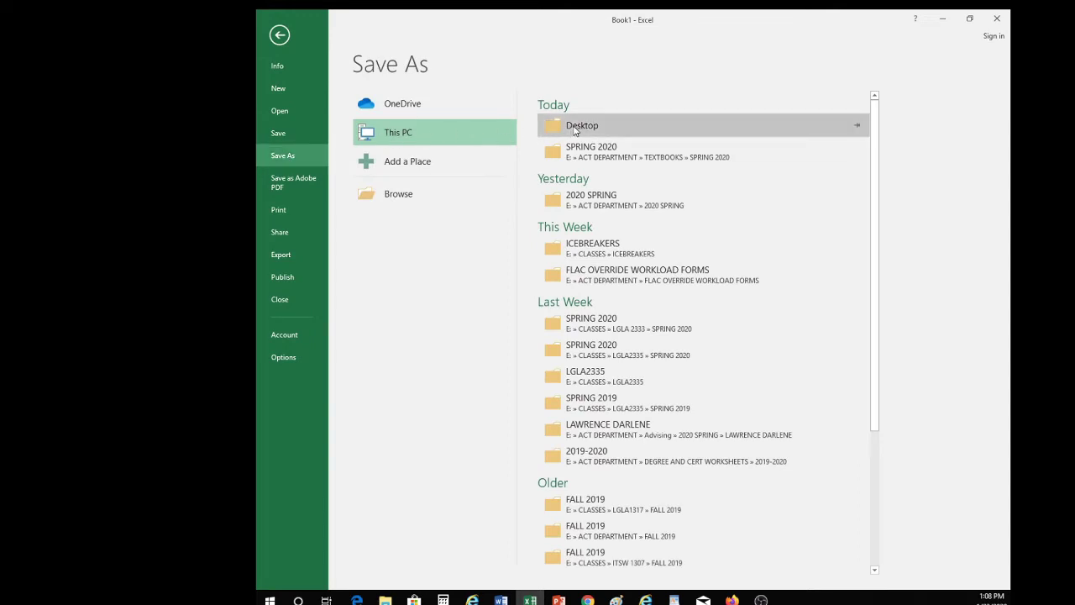
click(567, 127)
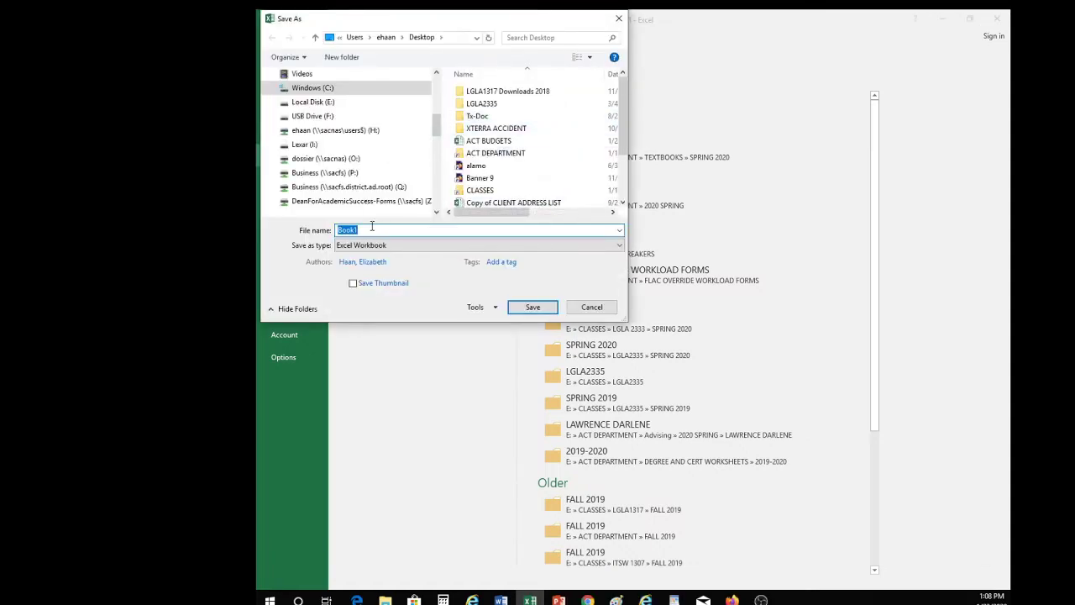
text(DEMO)
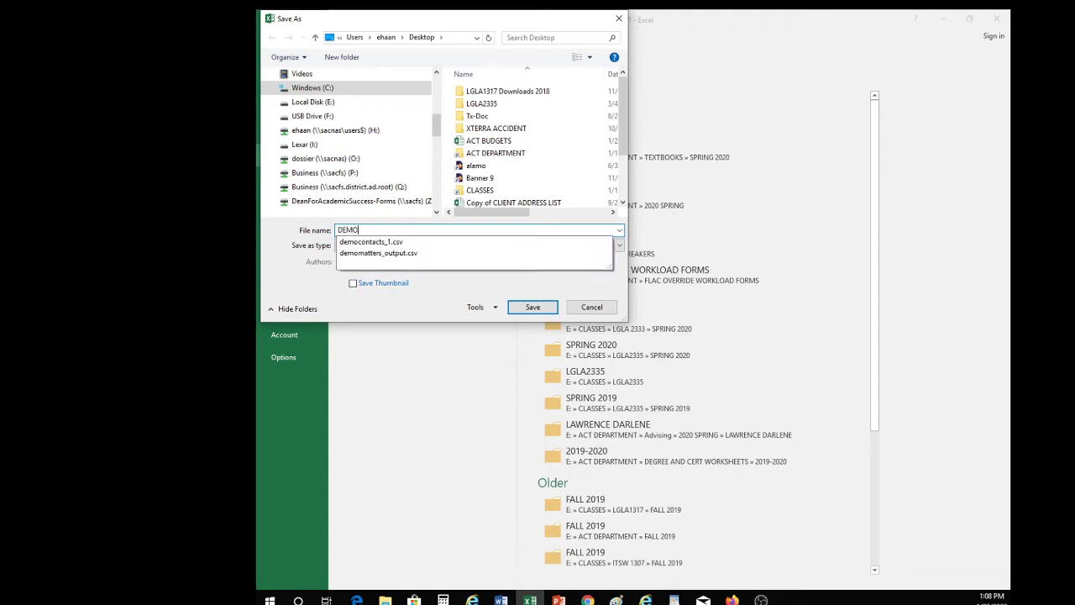
text( EXCEL)
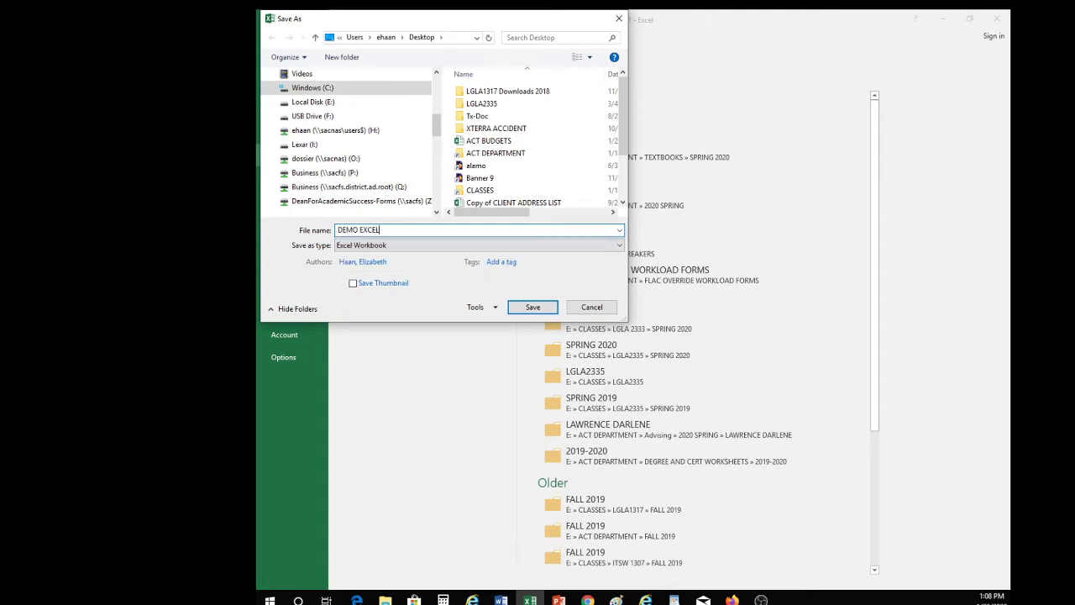
click(533, 307)
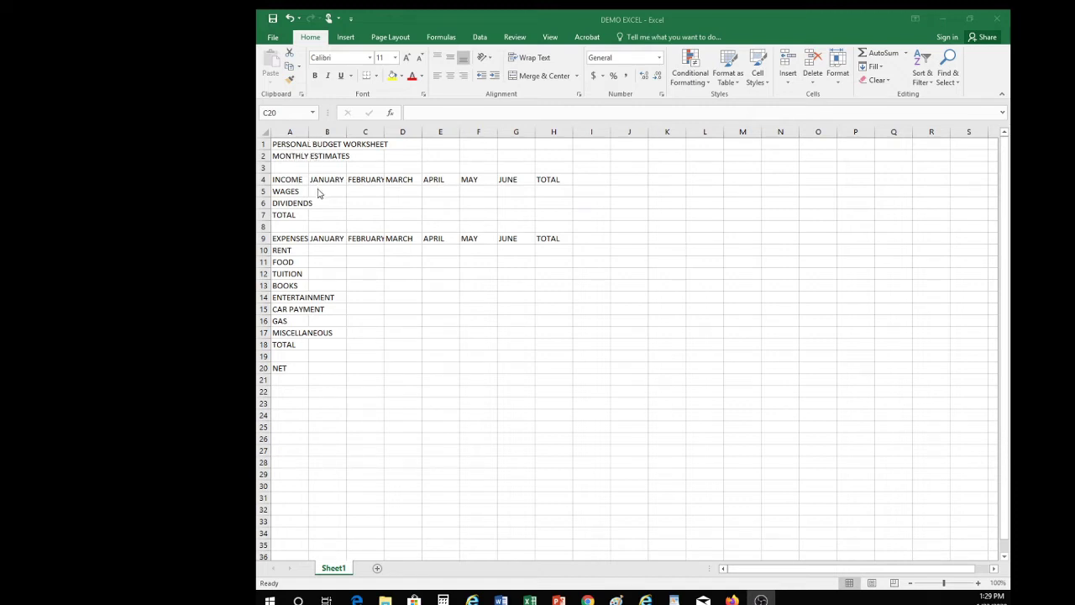
Step: Merge and center the PERSONAL BUDGET WORKSHEET title across A1:H1 and the MONTHLY ESTIMATES subtitle across A2:H2
click(303, 144)
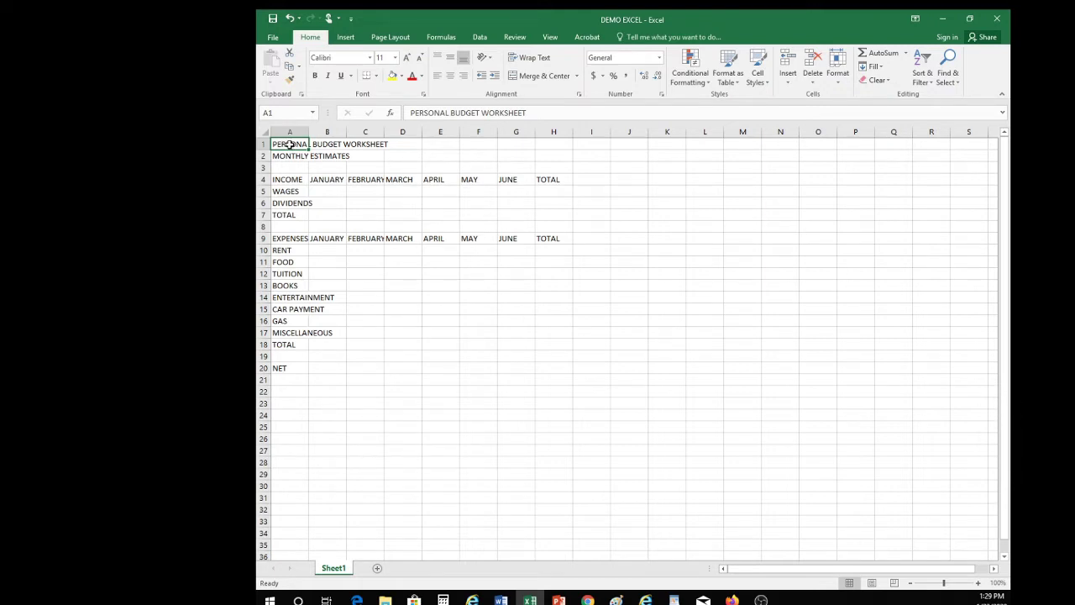
drag(294, 142, 544, 145)
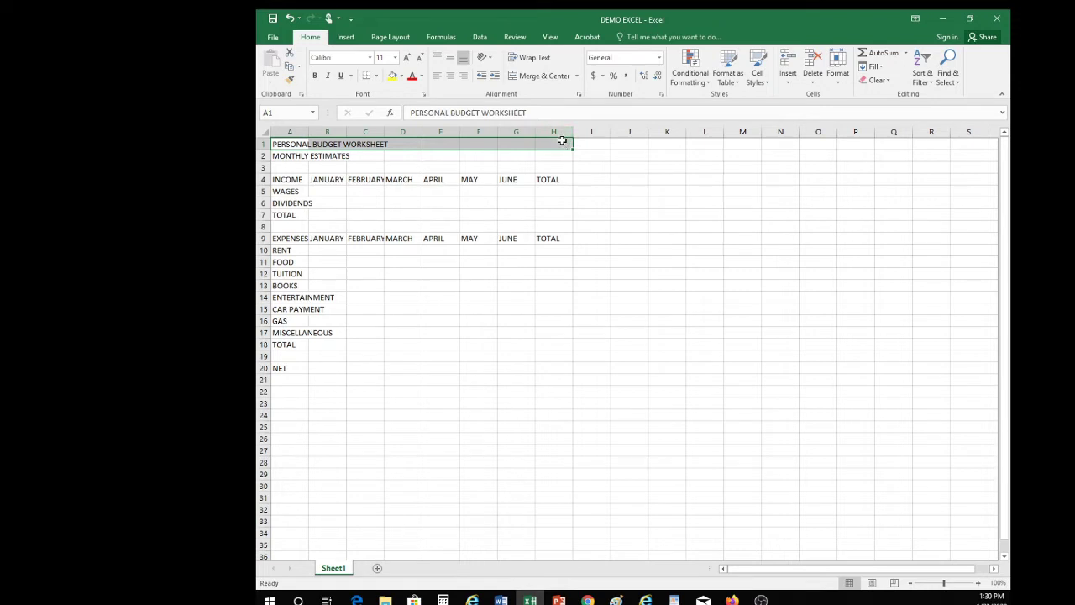
click(545, 76)
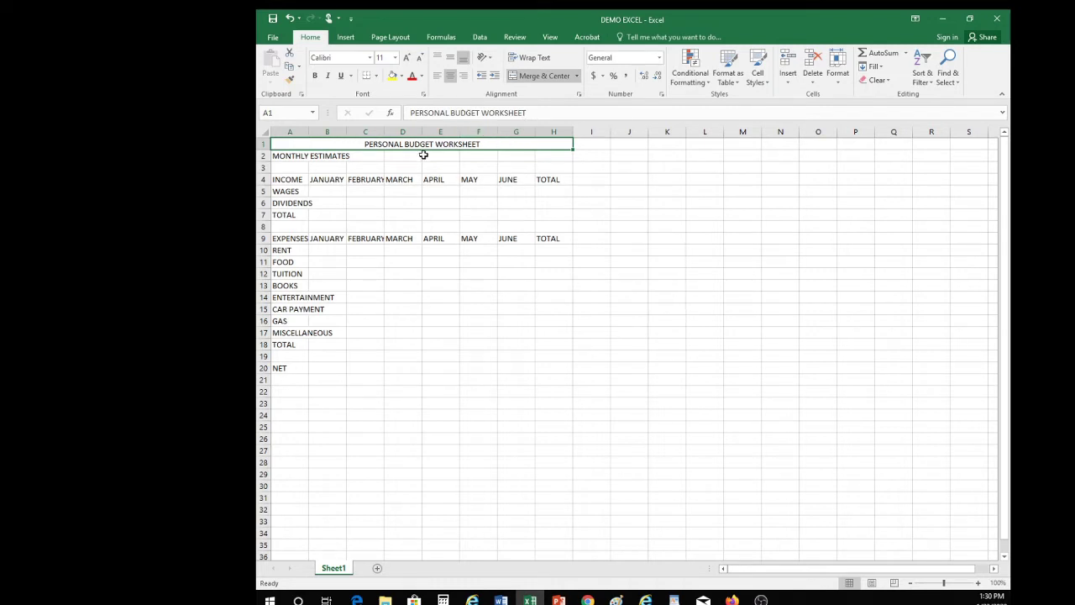
click(302, 156)
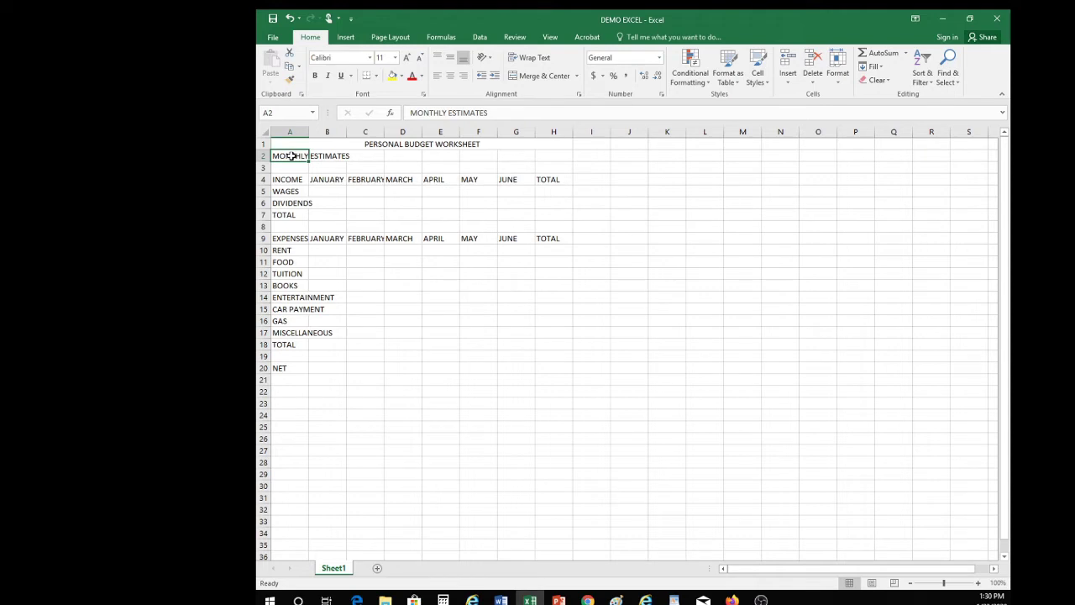
drag(289, 156, 554, 153)
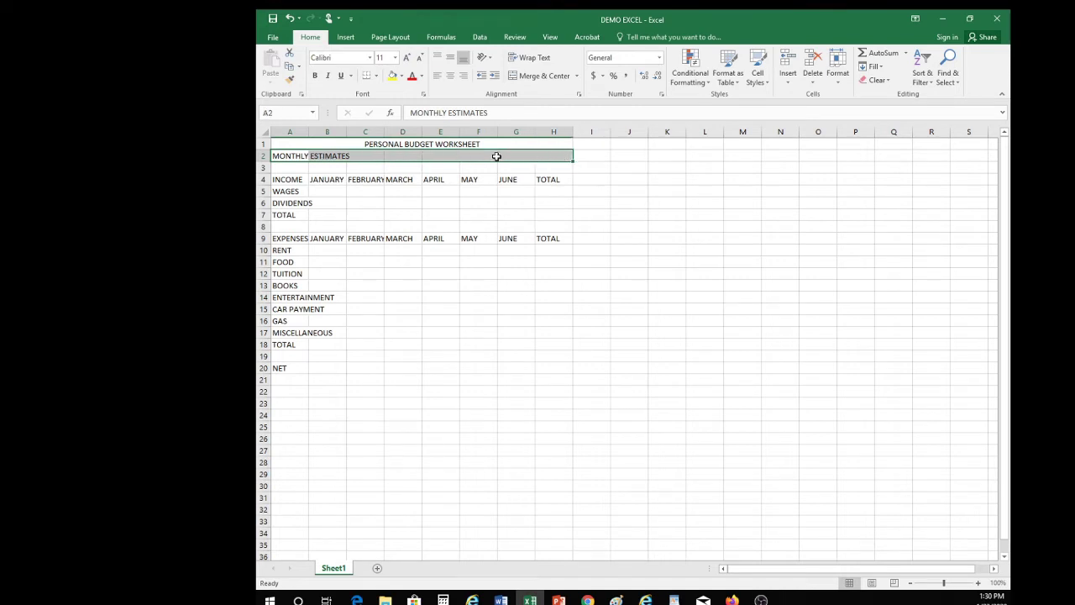
click(550, 79)
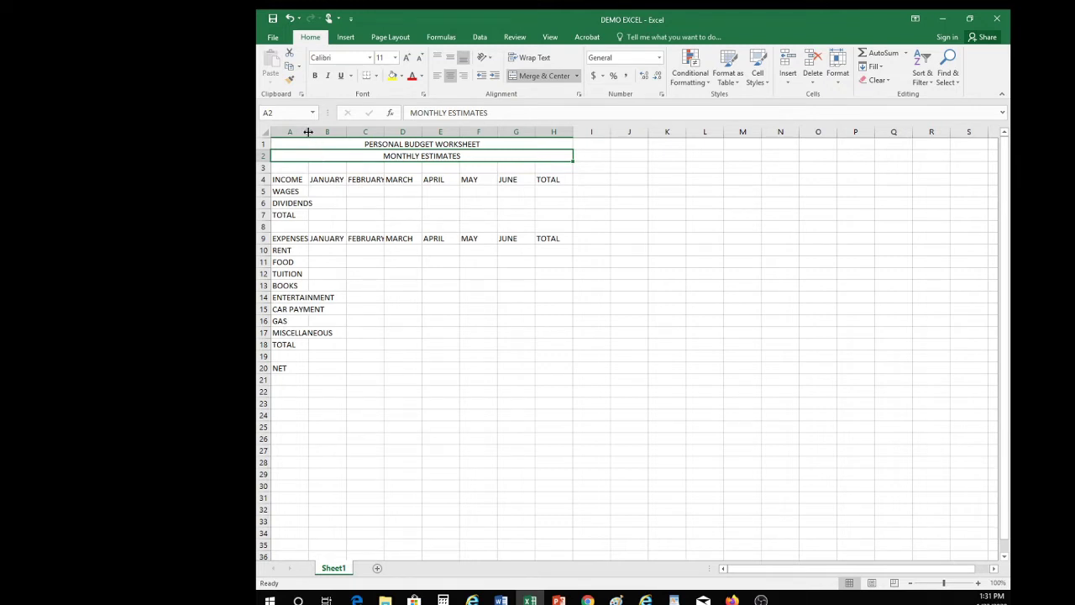
Step: Widen column A by hand and auto-fit its width to the longest label
drag(308, 132, 345, 133)
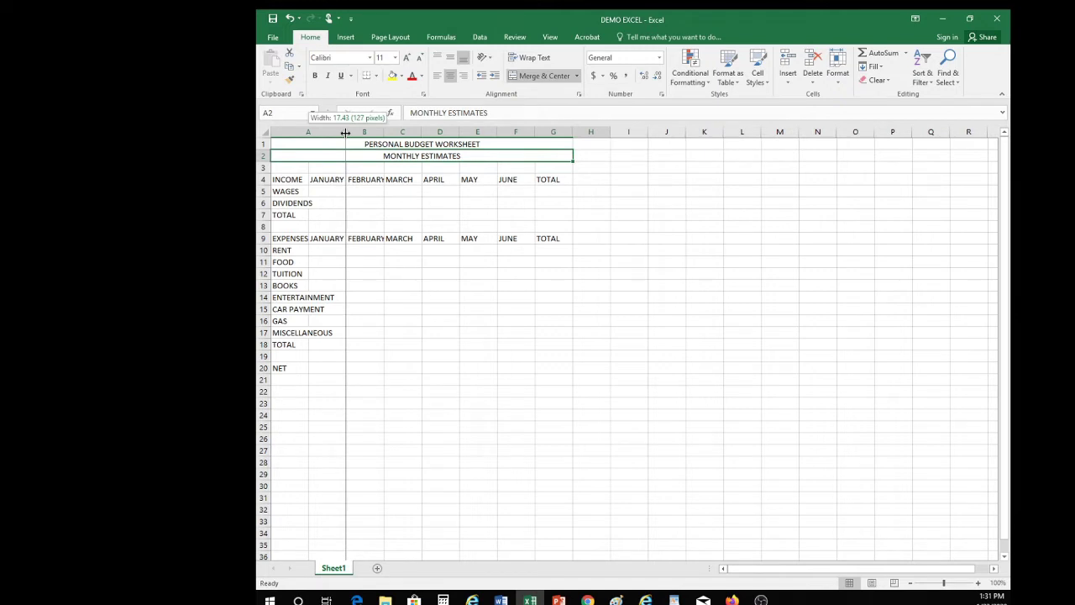
mouse_move(344, 133)
mouse_down()
mouse_move(288, 133)
mouse_move(345, 135)
mouse_up()
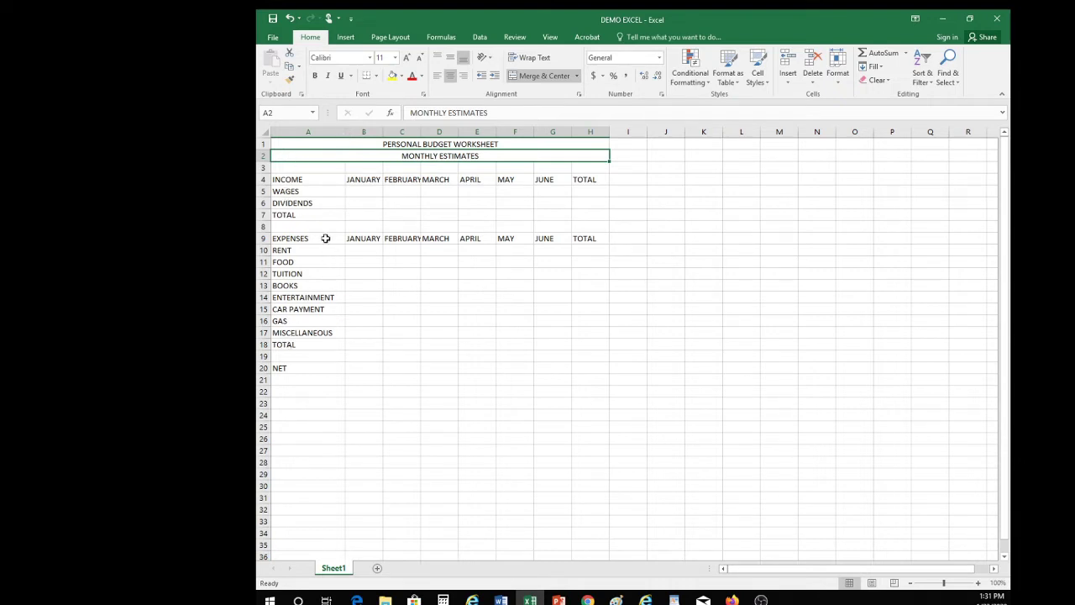
double_click(344, 132)
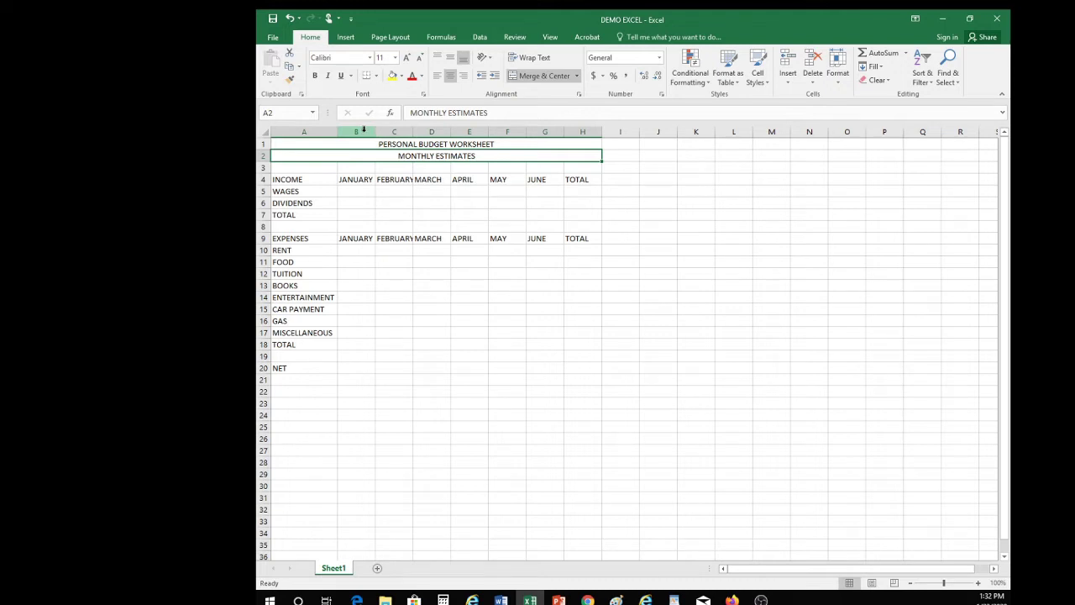
Step: Auto-fit the widths of columns B through H to their contents
click(362, 132)
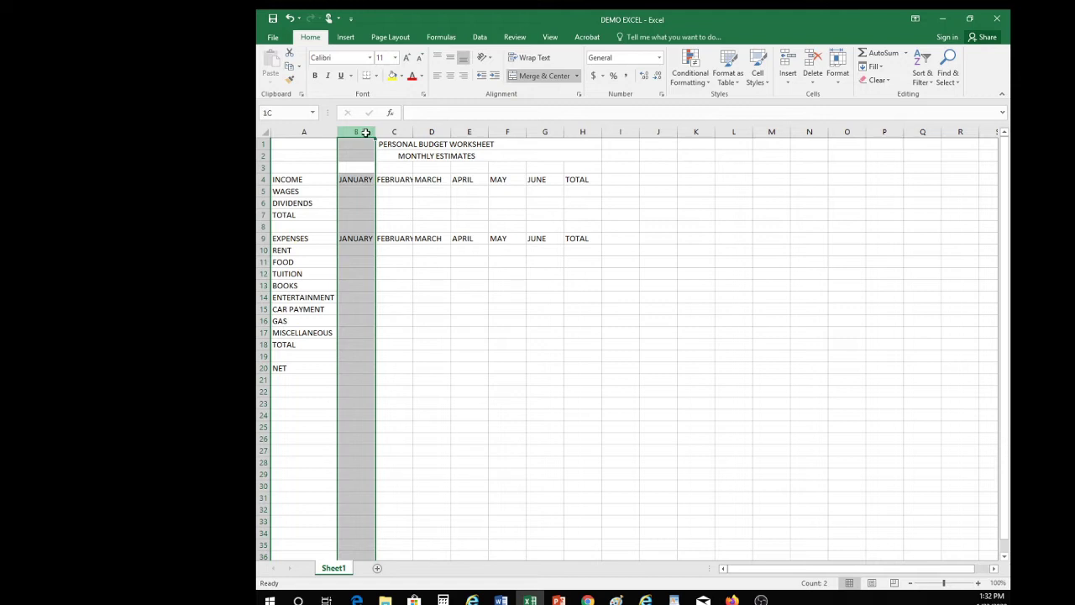
drag(363, 132, 578, 124)
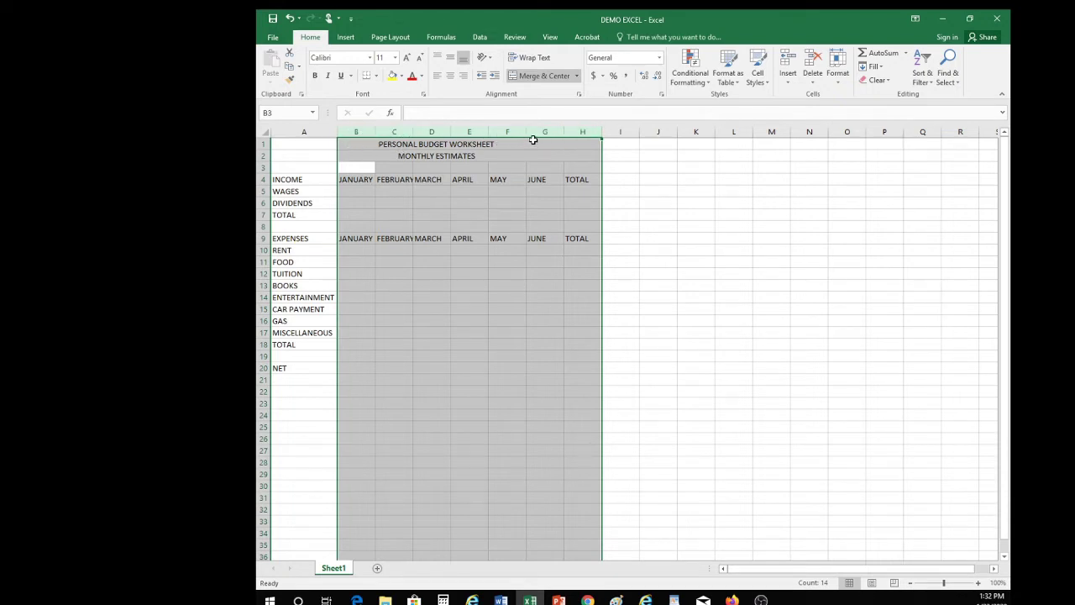
double_click(600, 131)
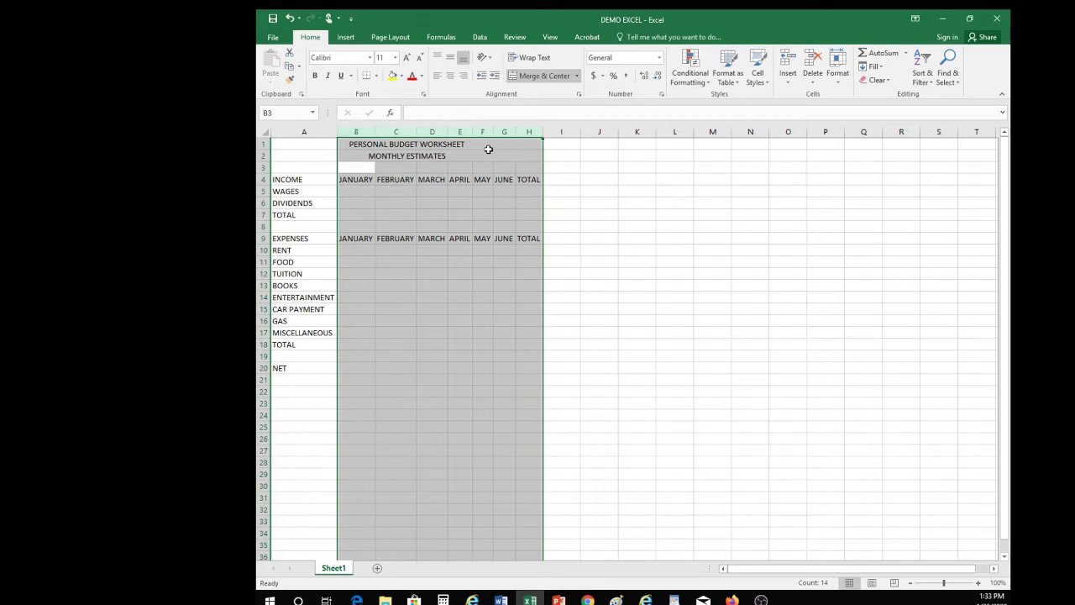
click(575, 406)
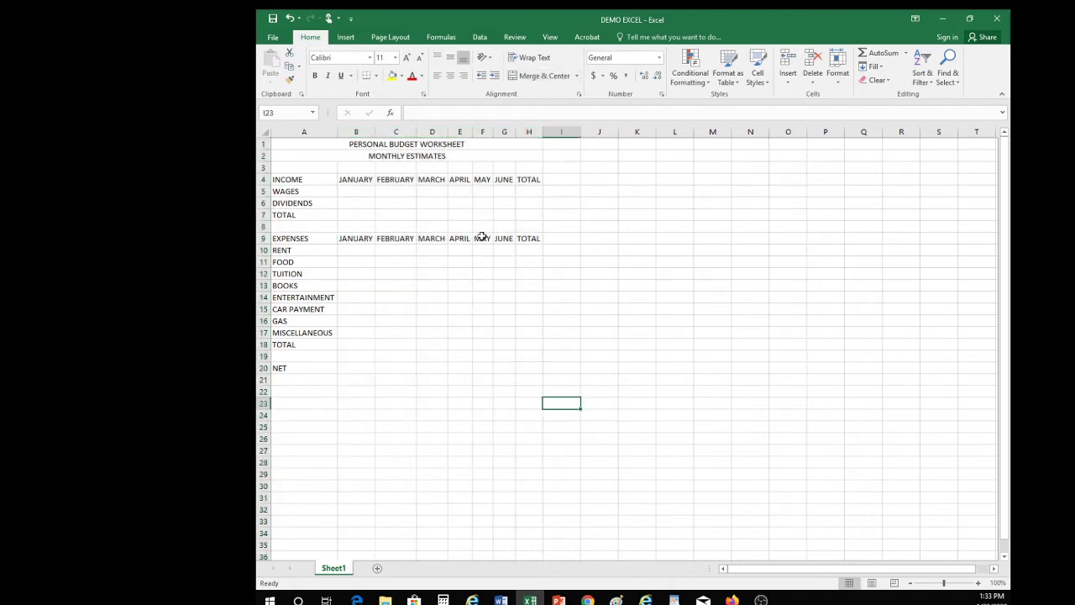
Step: Widen columns B through H together to one equal width that leaves space around the month headings
click(362, 131)
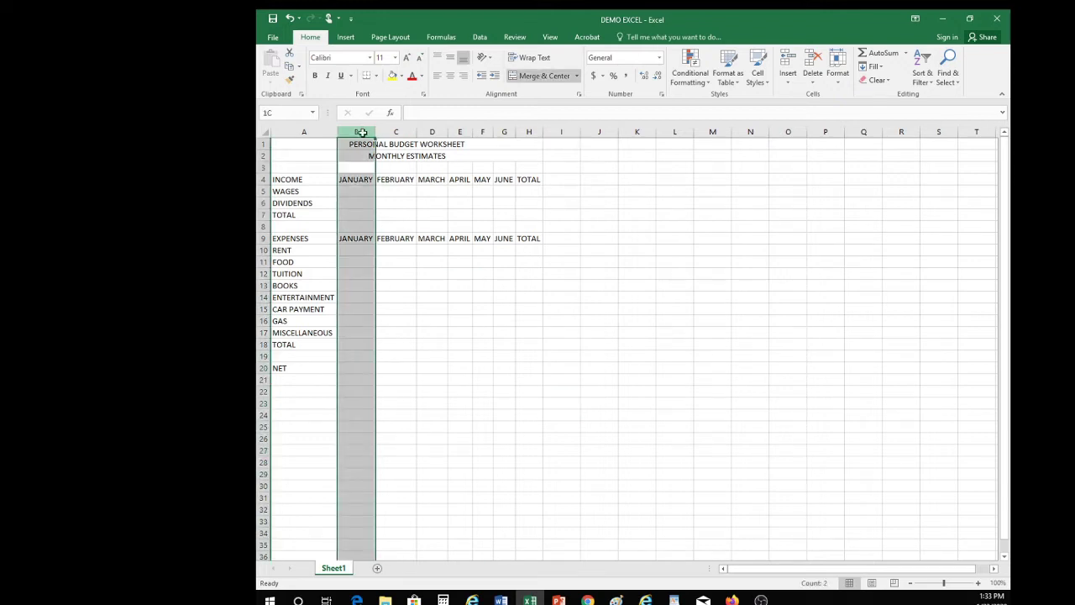
drag(359, 131, 527, 130)
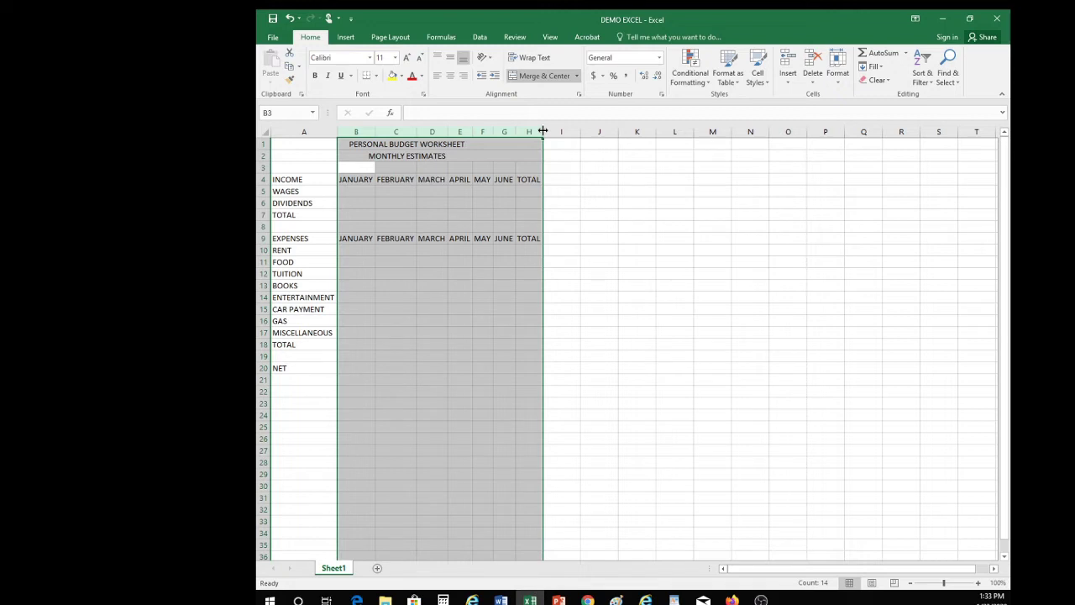
drag(542, 131, 569, 131)
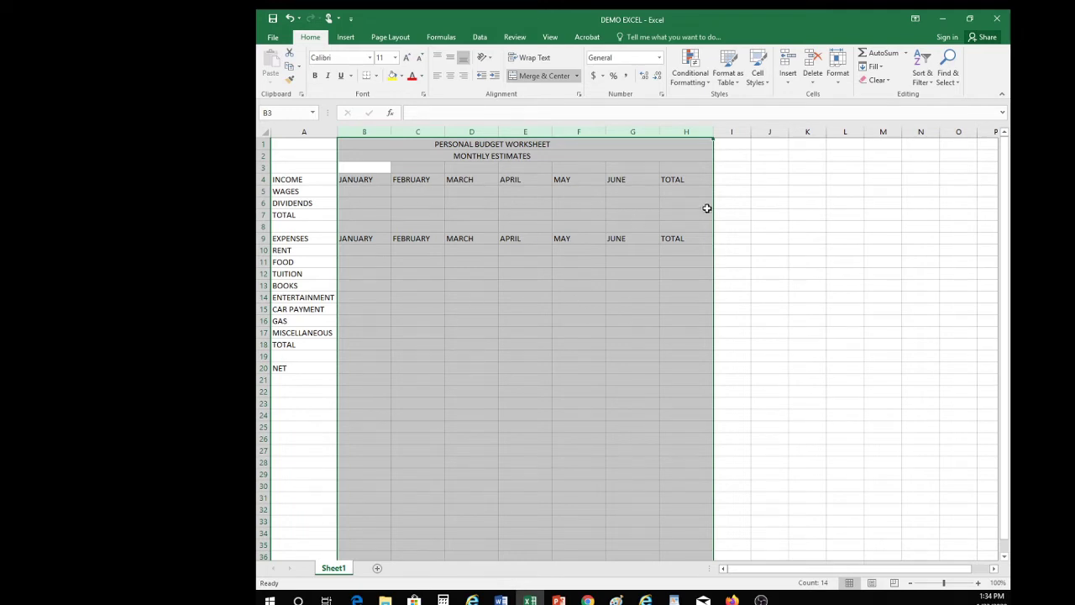
click(741, 205)
Step: Center the month and TOTAL headings in both B4:H4 and B9:H9 within their cells
click(364, 190)
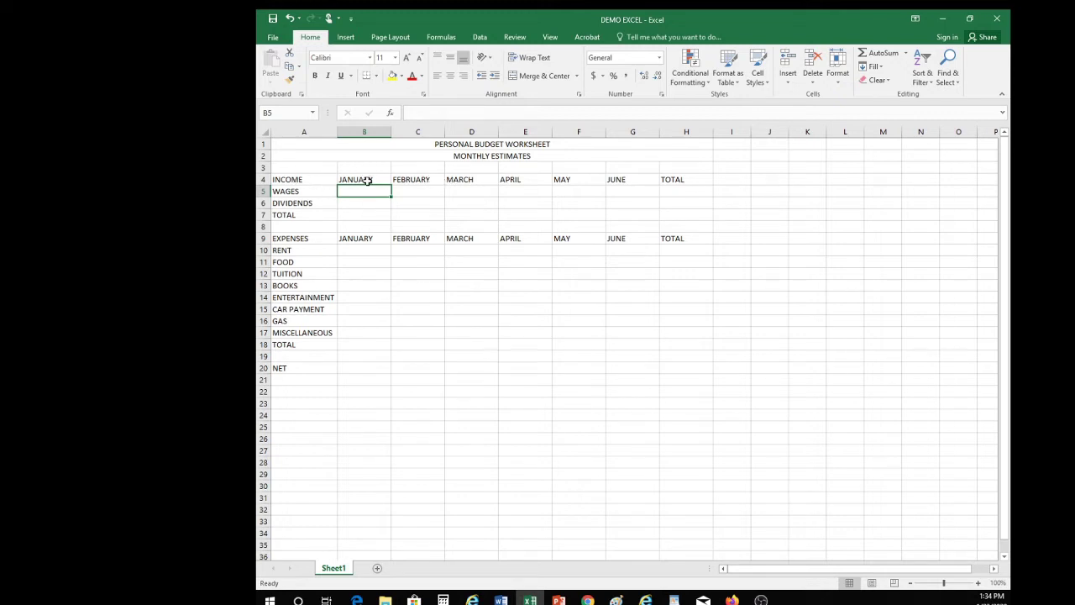
drag(360, 180, 674, 180)
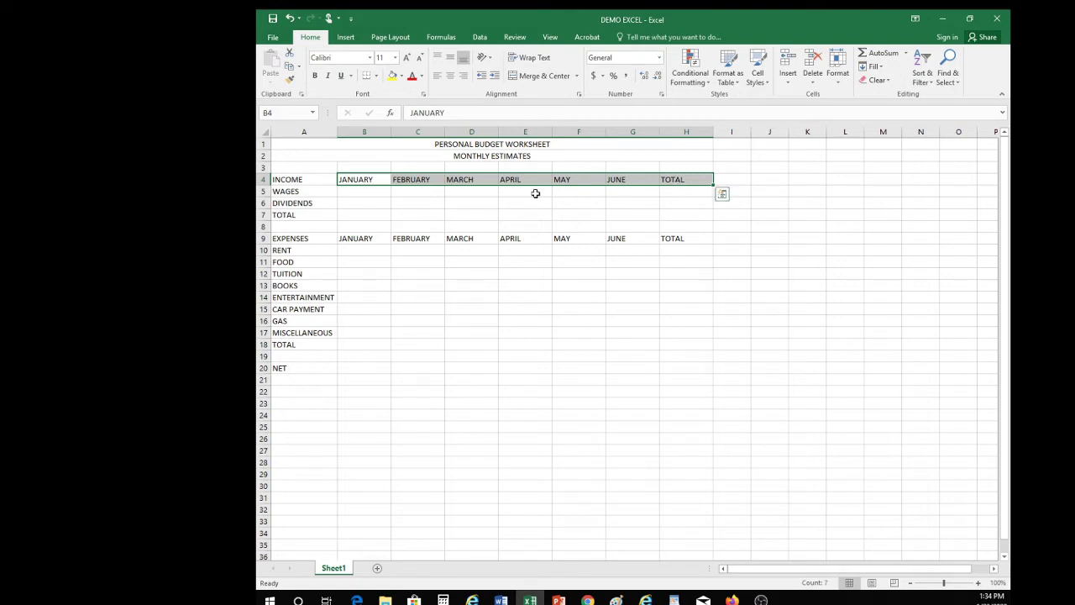
click(369, 179)
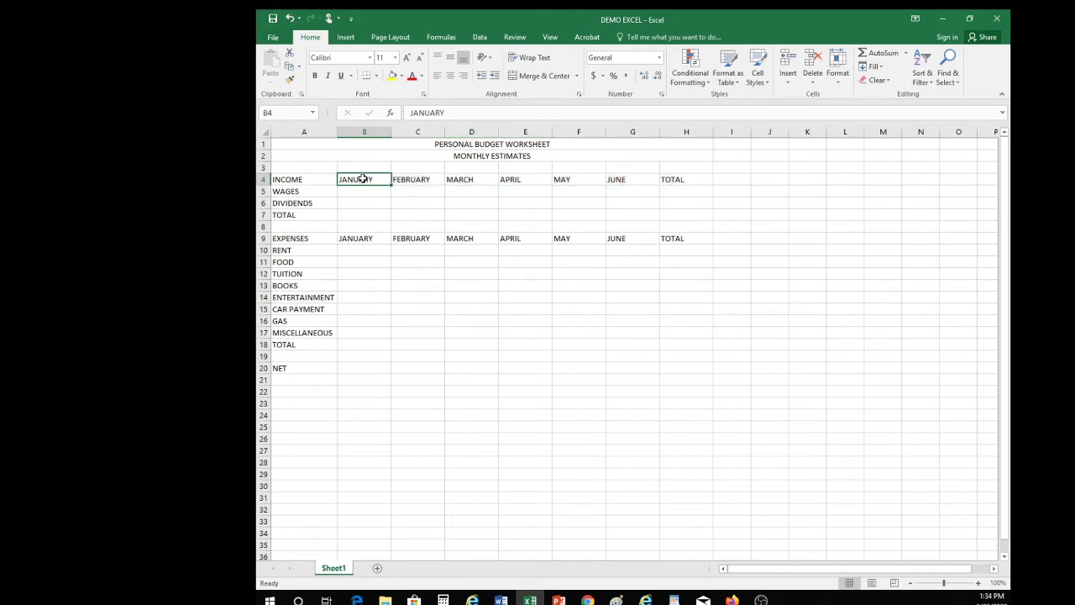
drag(363, 179, 670, 179)
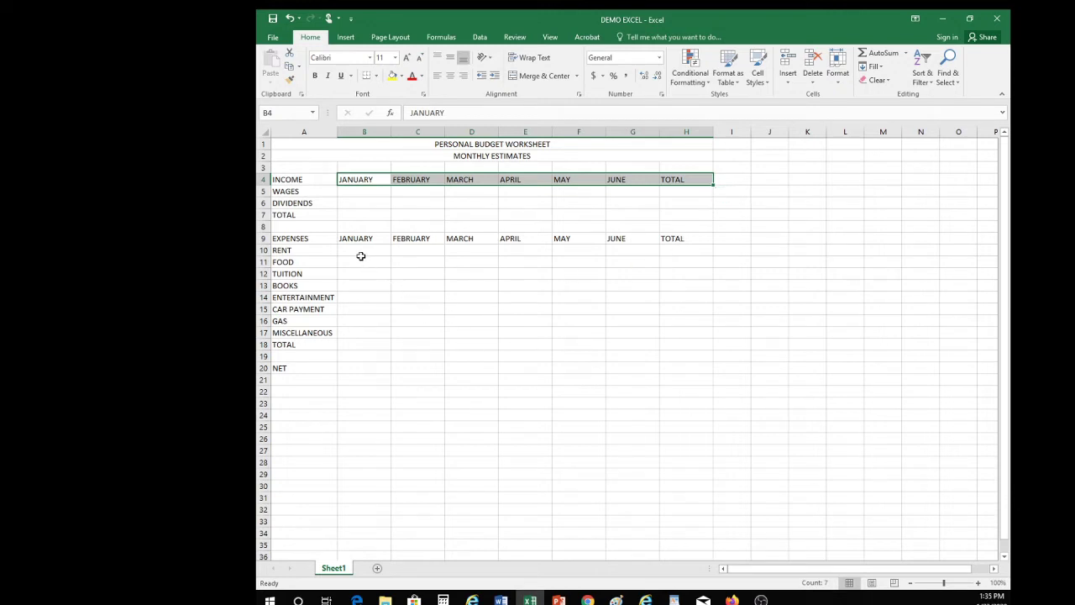
key(ctrl+q)
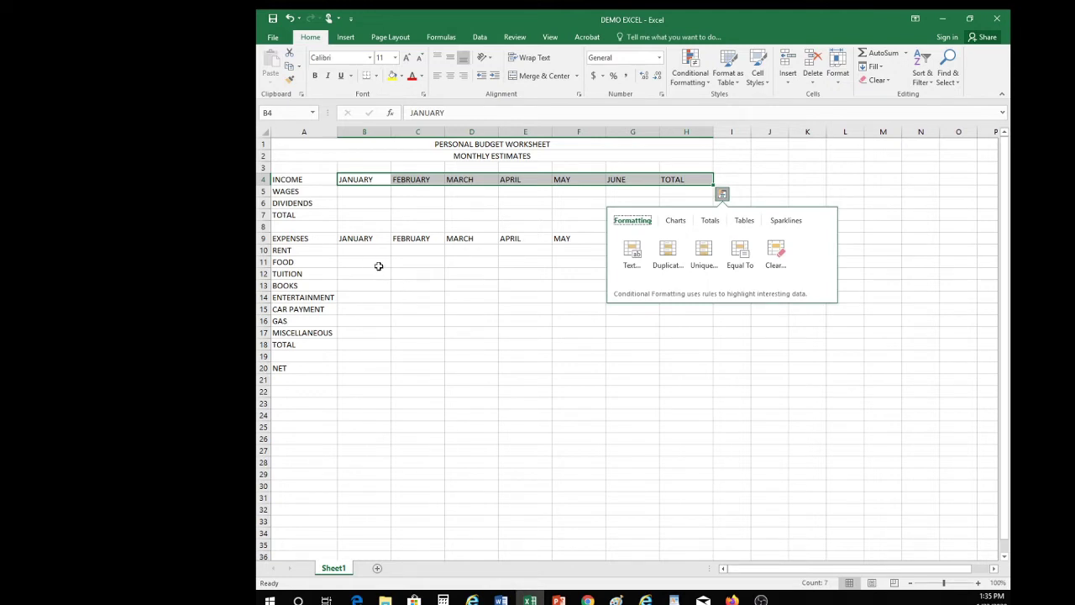
drag(357, 238, 686, 239)
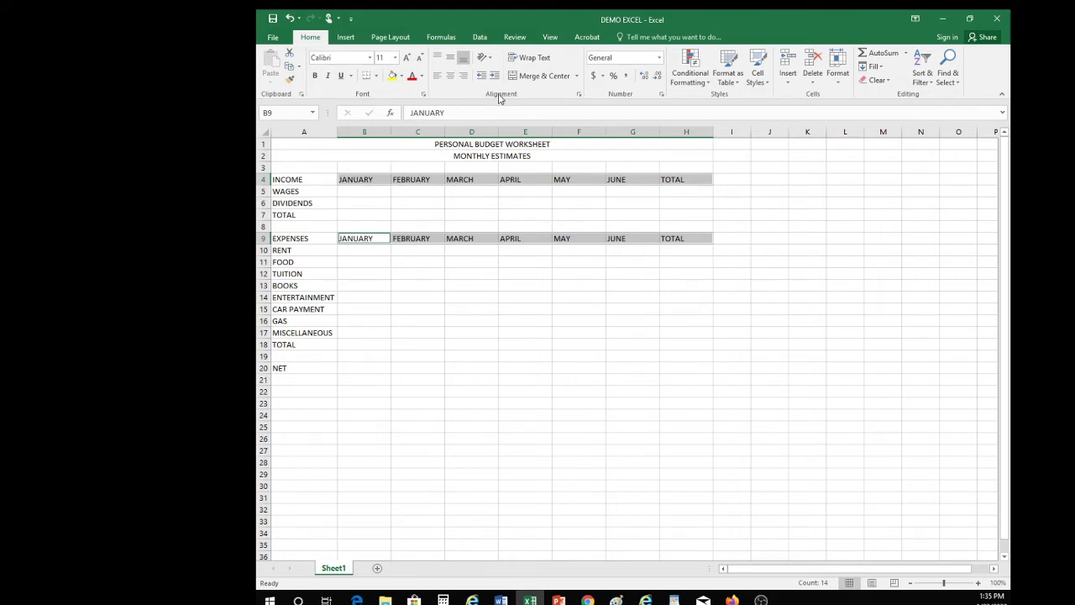
click(452, 78)
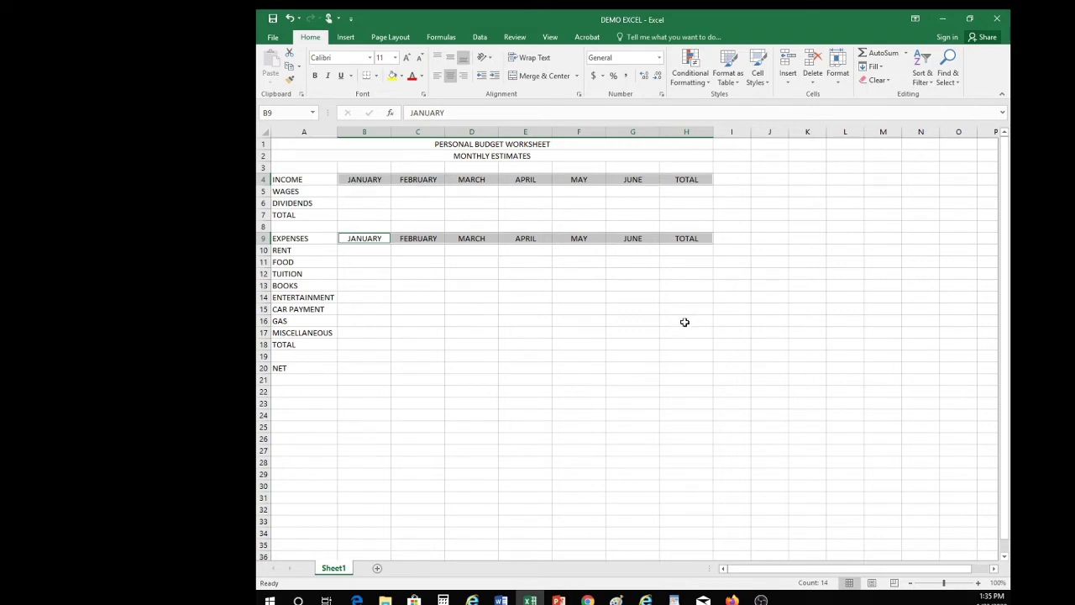
Step: Enter 1000.29 as the January wages in cell B5
click(365, 194)
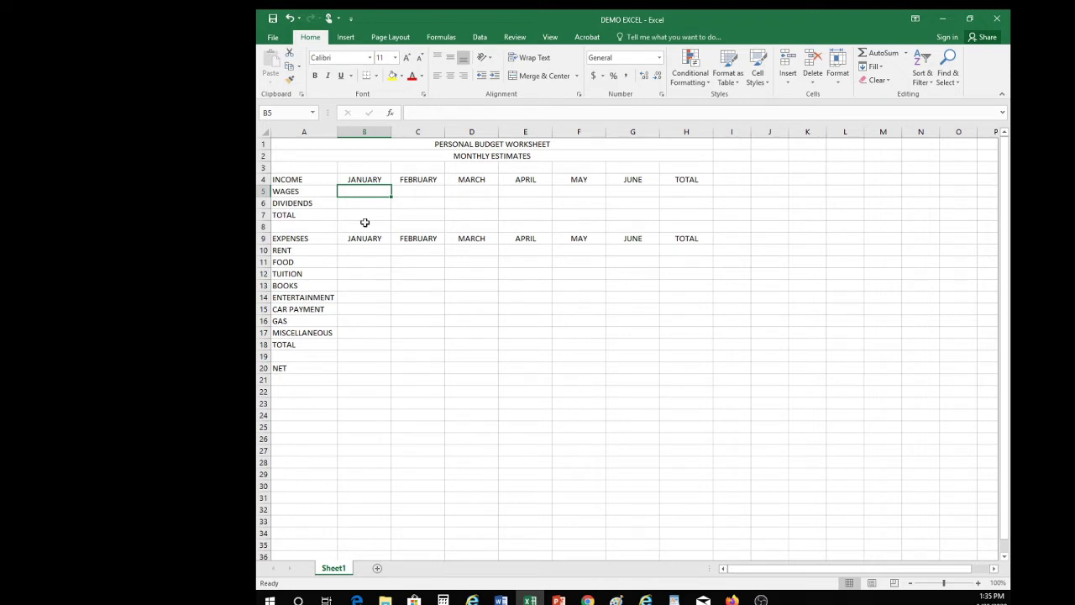
double_click(372, 191)
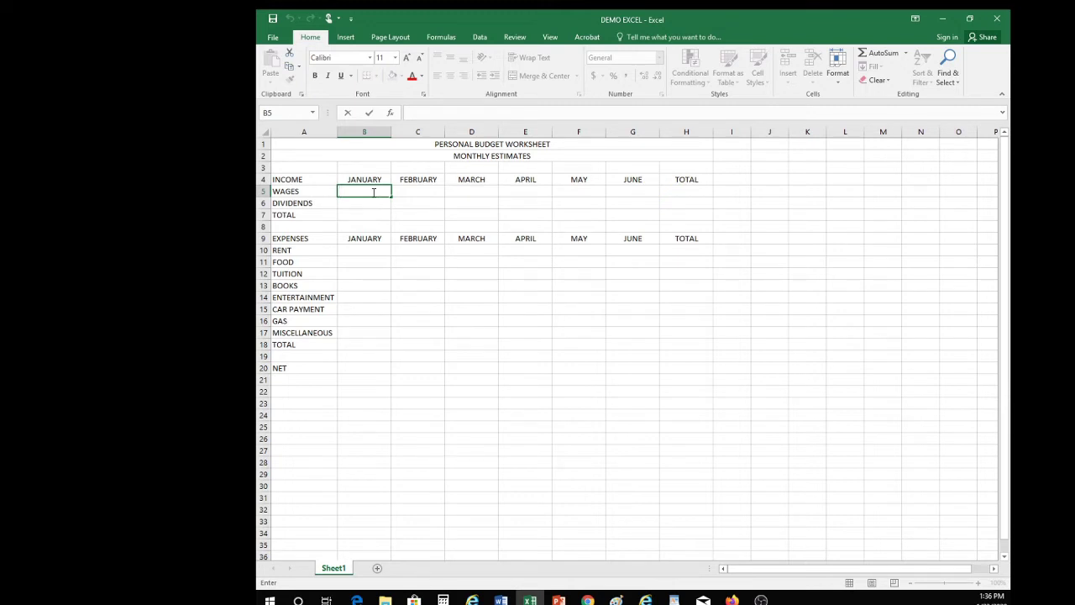
text(1000.29)
key(Tab)
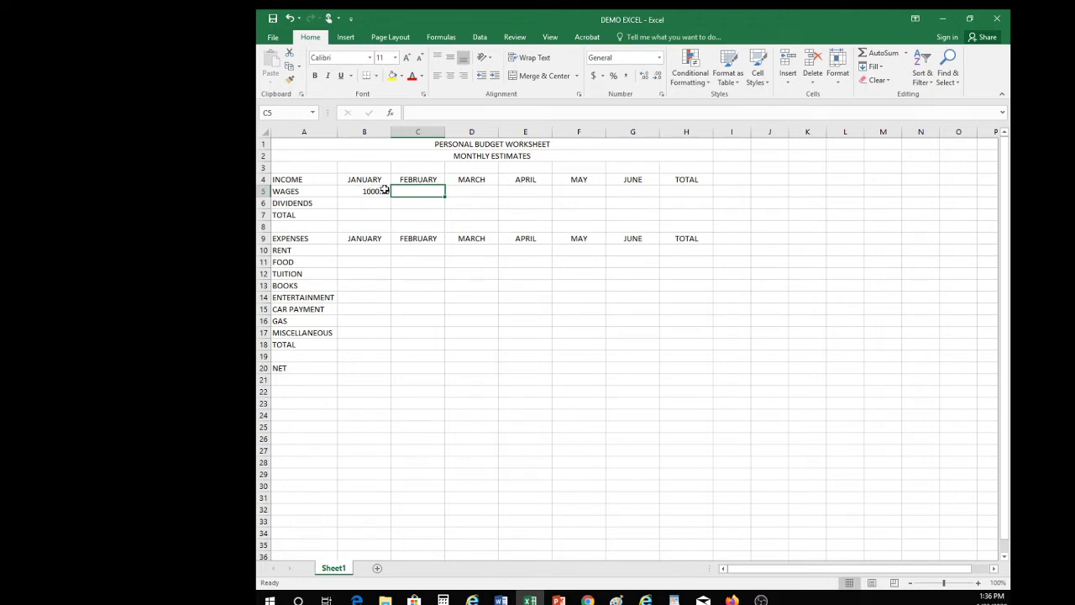
Step: Fill the January wages amount from B5 across February through June in C5:G5
click(368, 192)
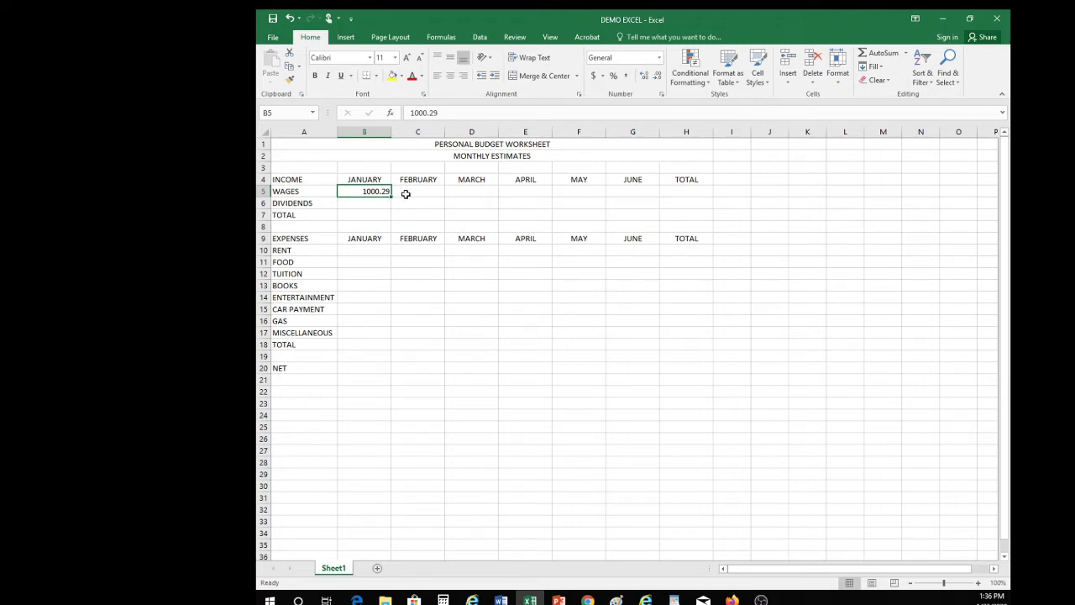
click(403, 186)
click(463, 190)
click(424, 191)
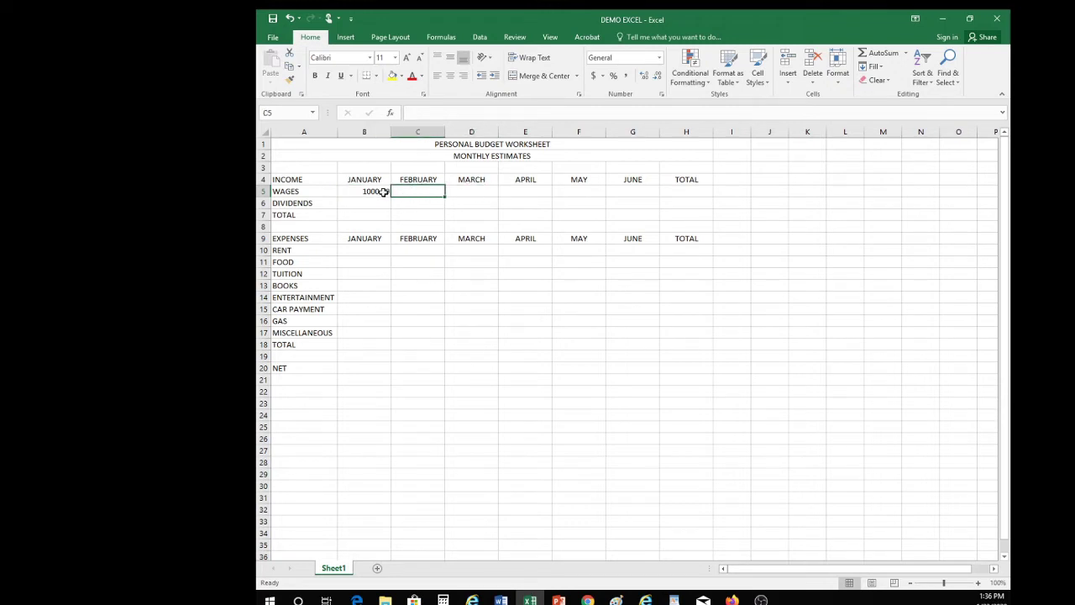
click(384, 193)
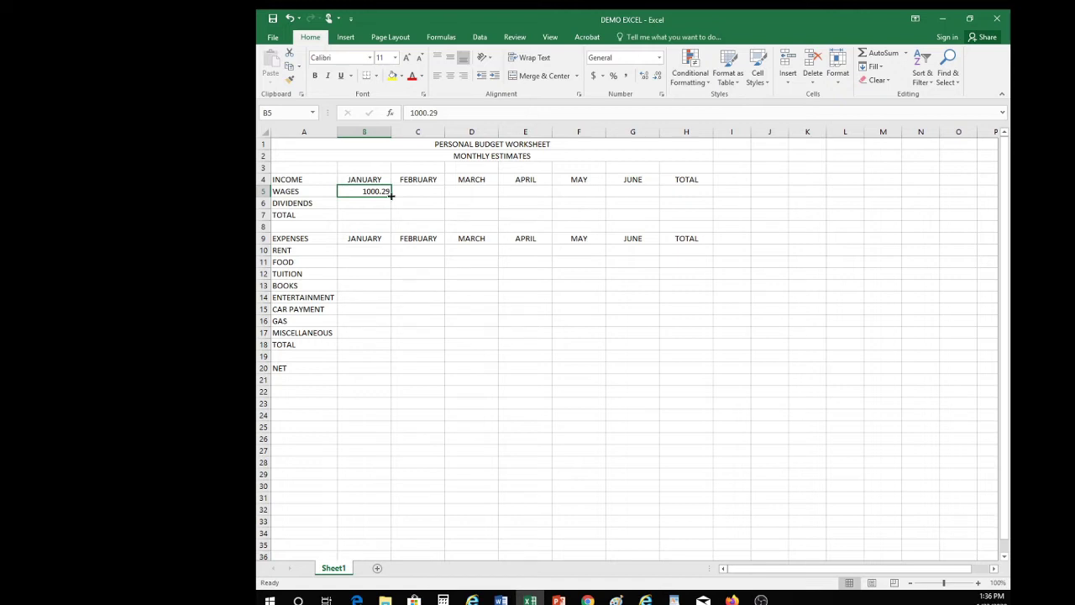
drag(391, 195, 639, 191)
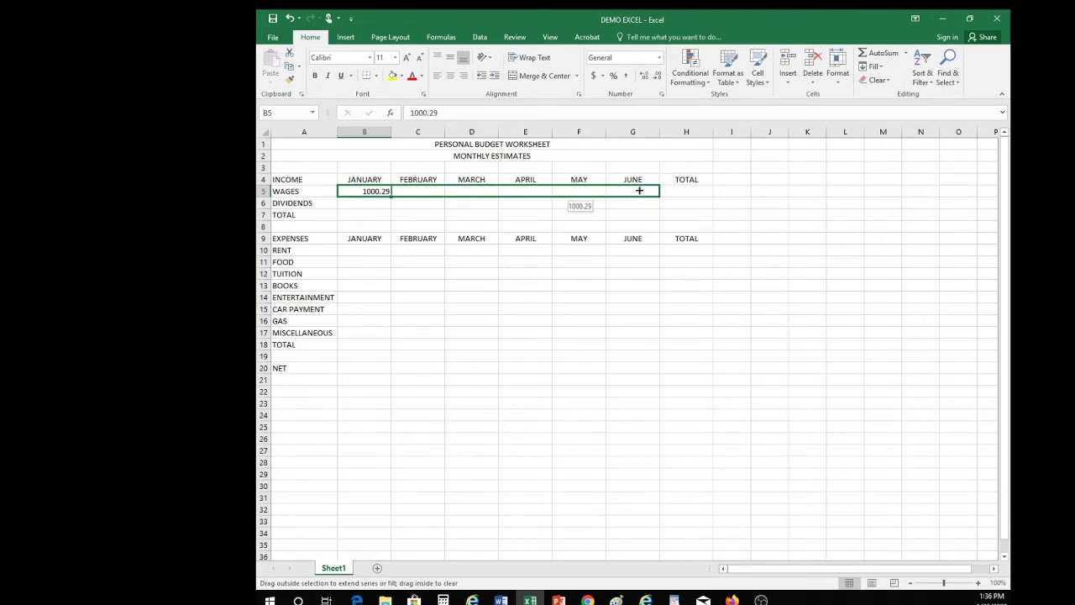
drag(639, 191, 639, 190)
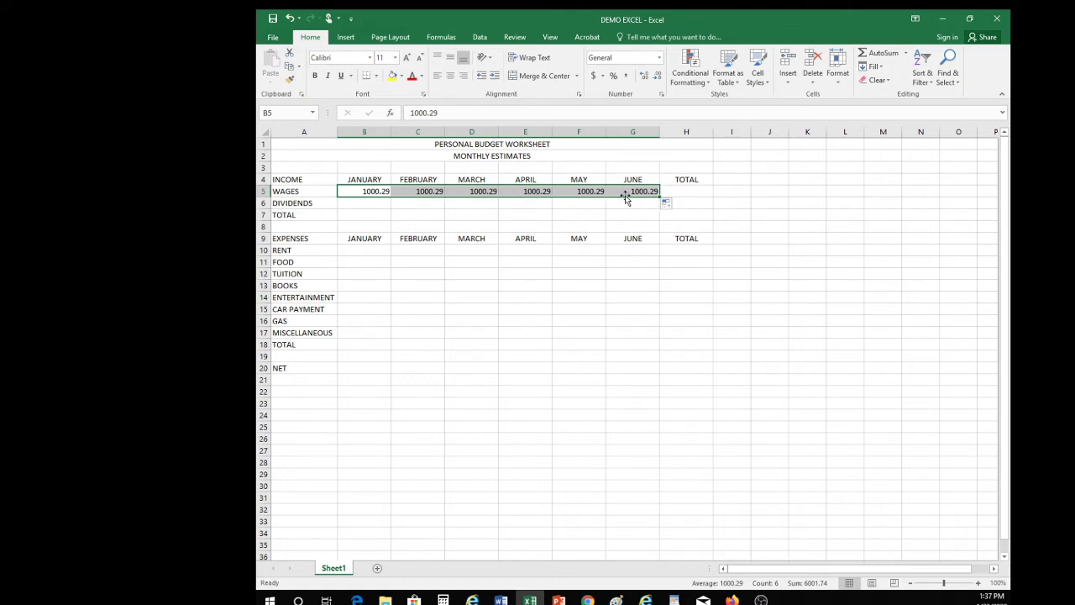
Step: Enter 4000.75 as the January dividends in cell B6
click(363, 204)
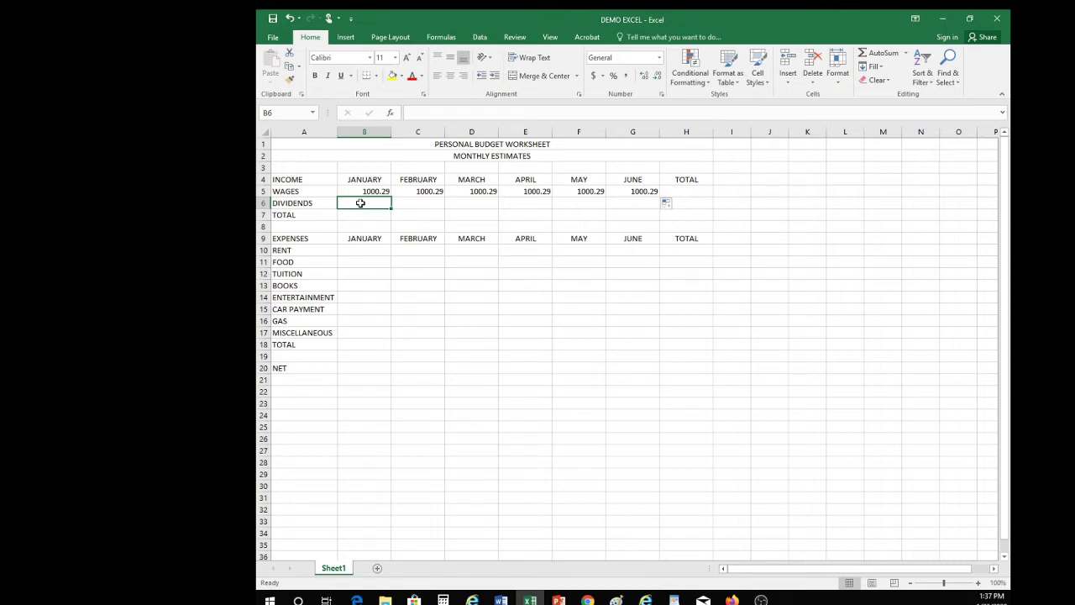
double_click(360, 203)
text(4)
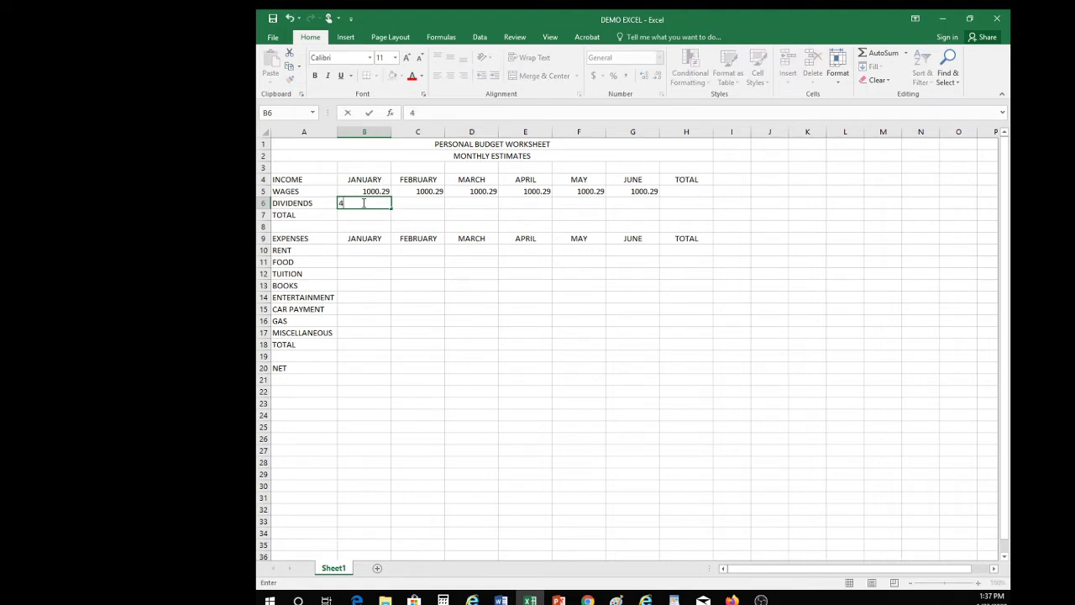
text(000.75)
key(Tab)
key(Tab)
key(Tab)
key(Tab)
key(Tab)
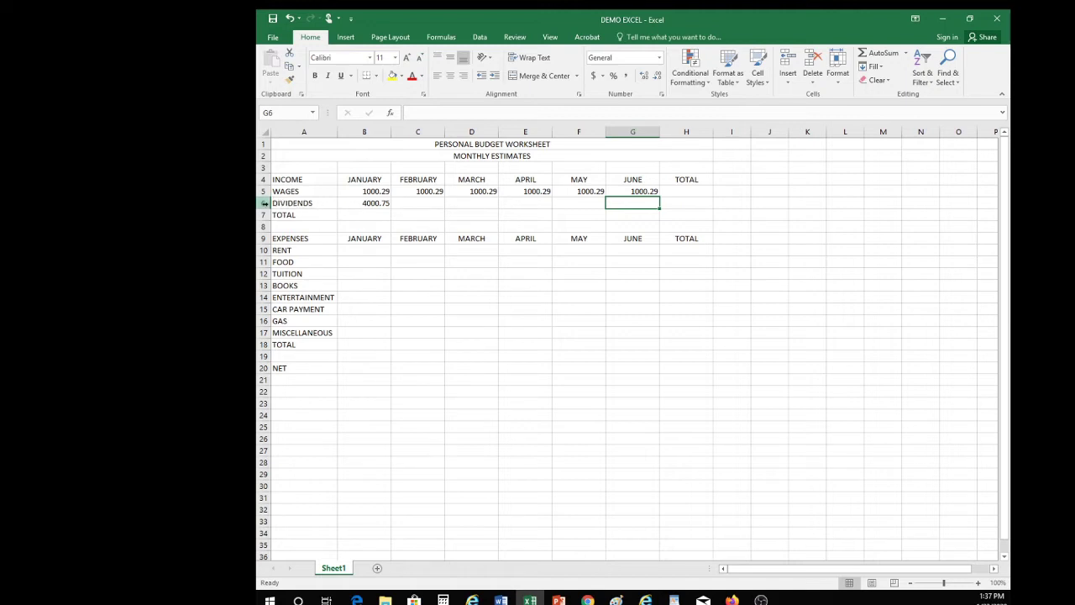
double_click(634, 204)
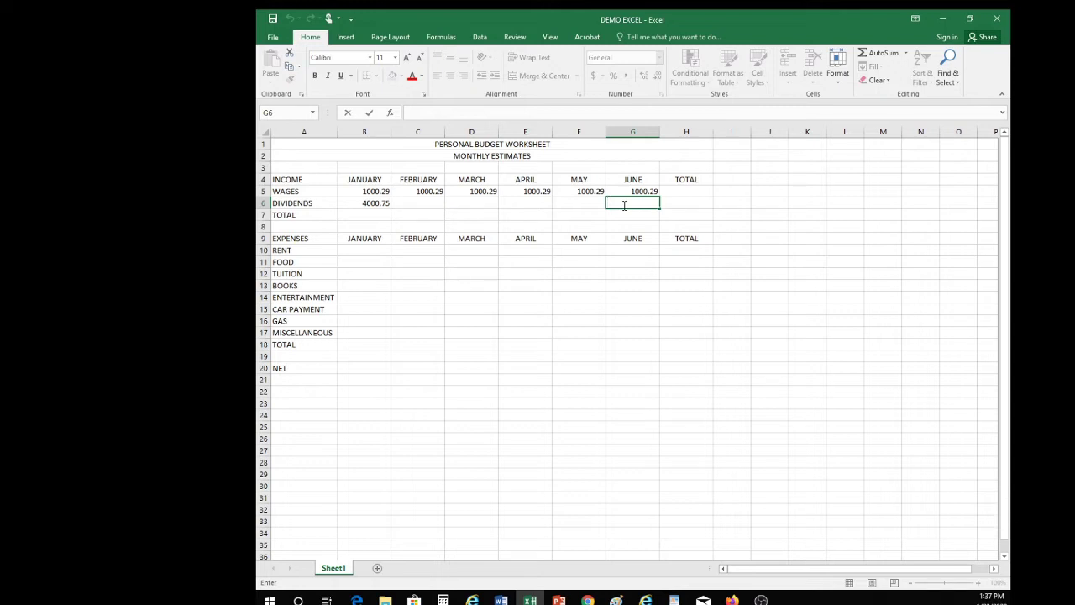
text(3009325)
key(Return)
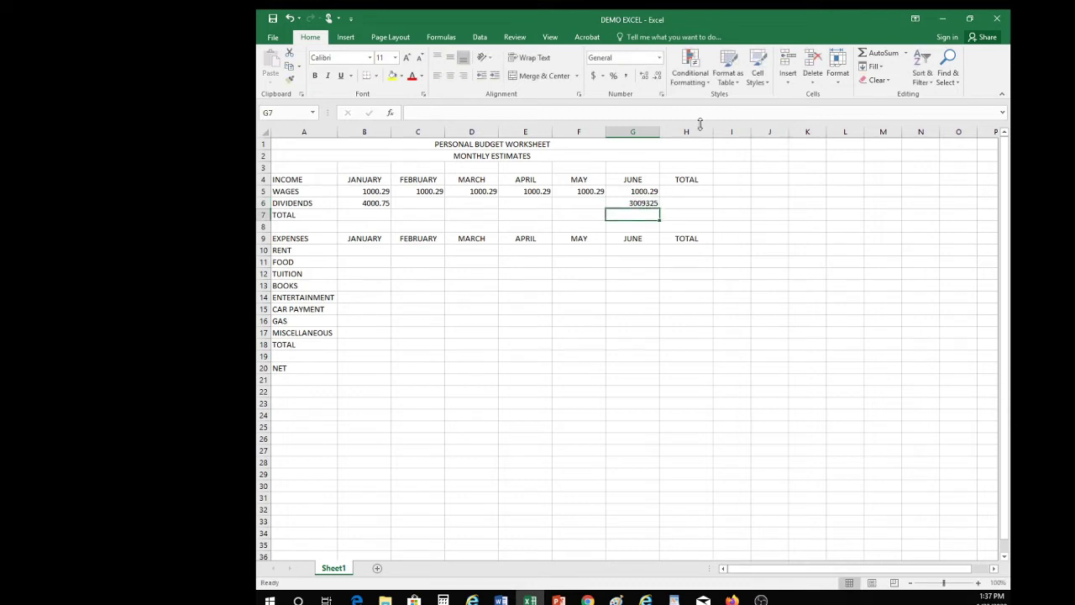
Step: Set the June dividends in cell G6 to 3009.25
click(645, 203)
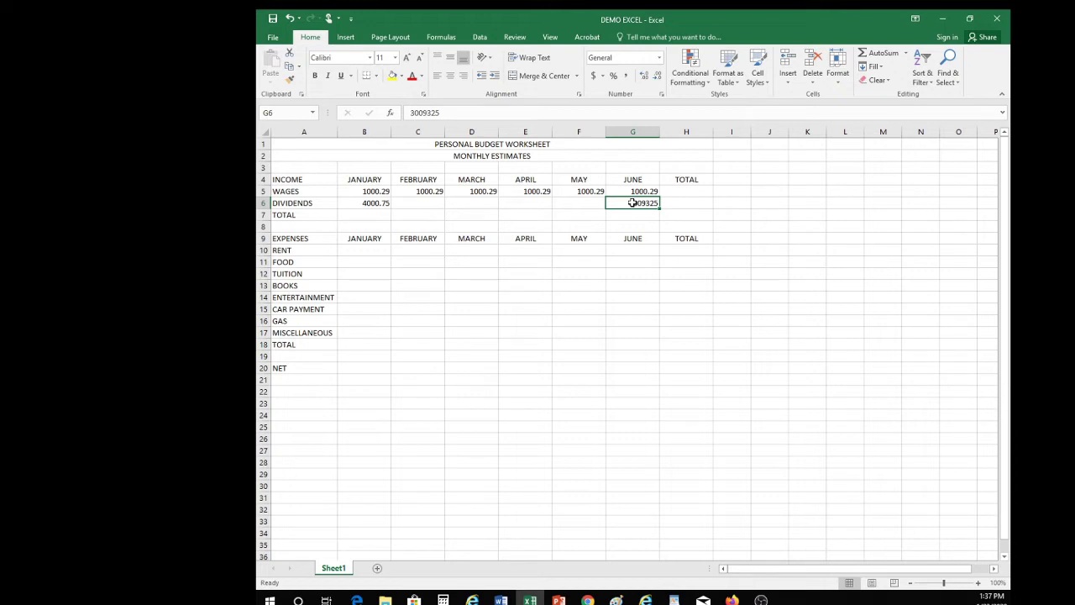
text(3)
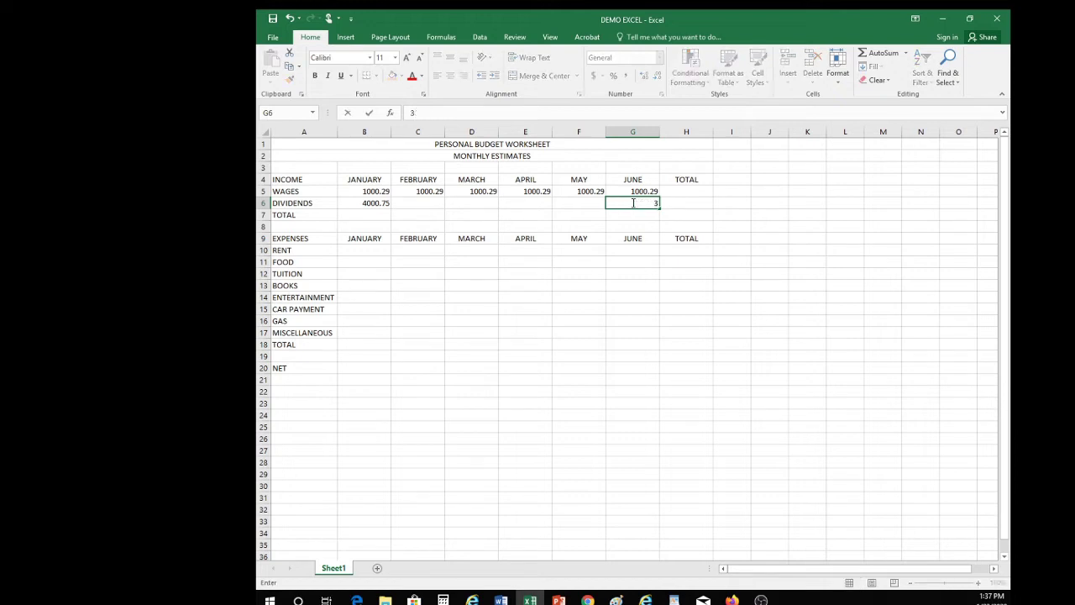
text(009.25)
key(Return)
key(Return)
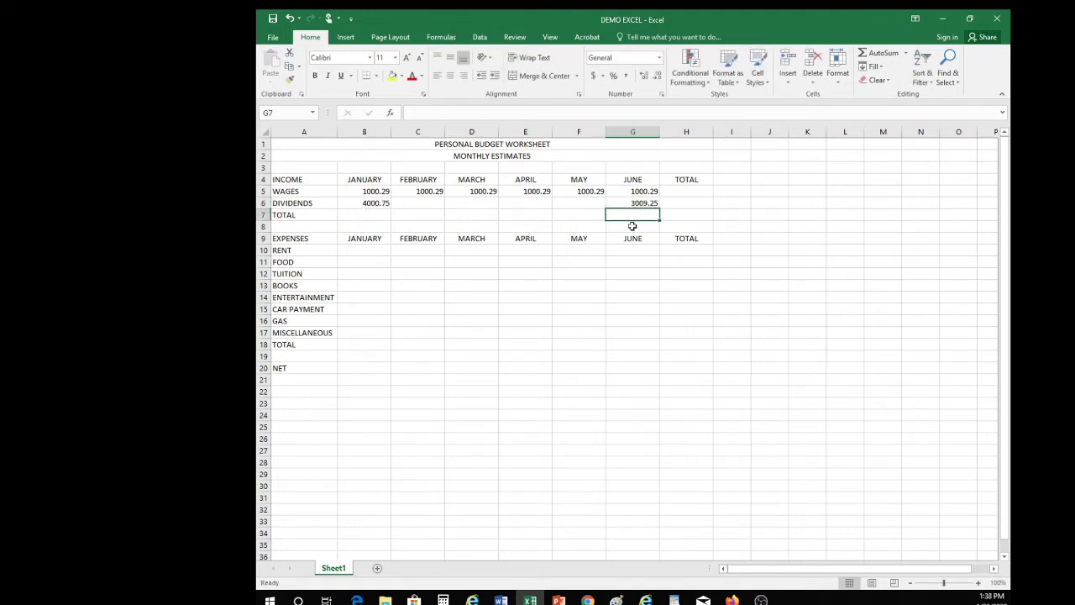
Step: Enter 400.89 as the January rent in B10 and fill it across February through June to G10
click(375, 250)
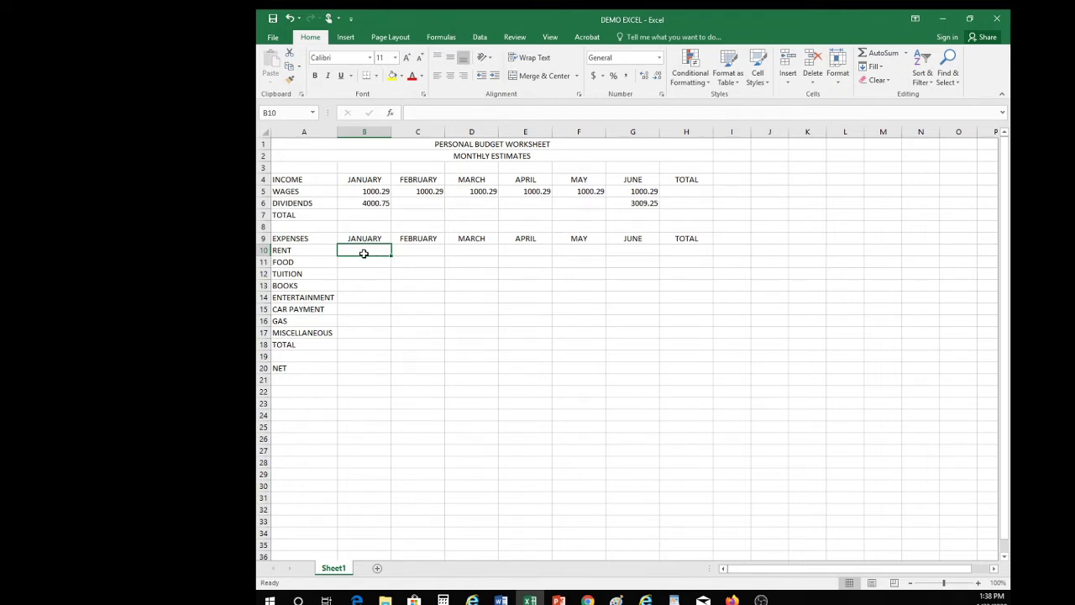
text(400)
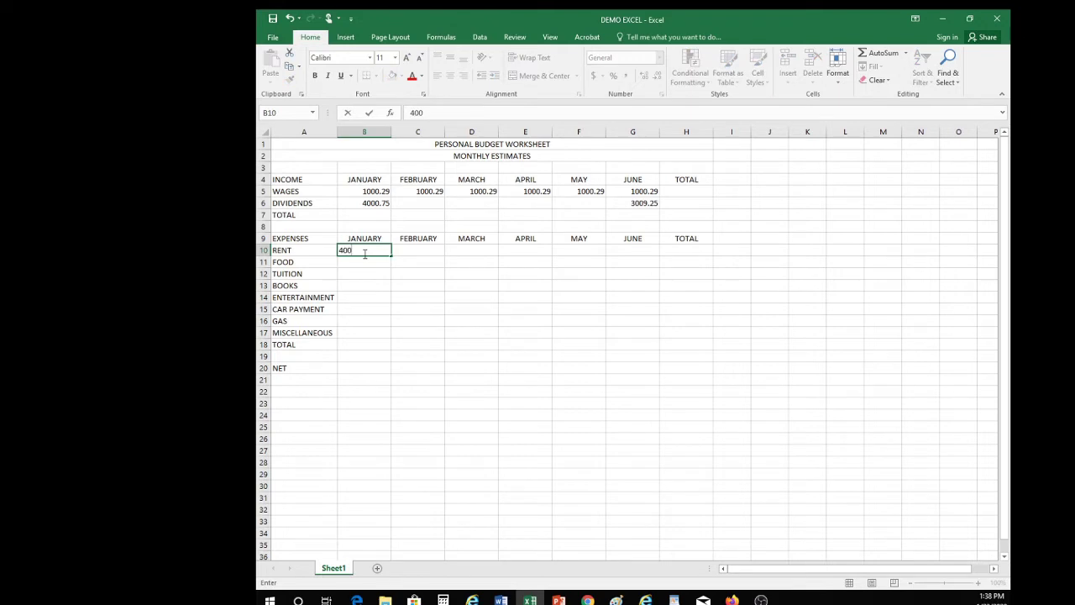
text(.89)
key(Tab)
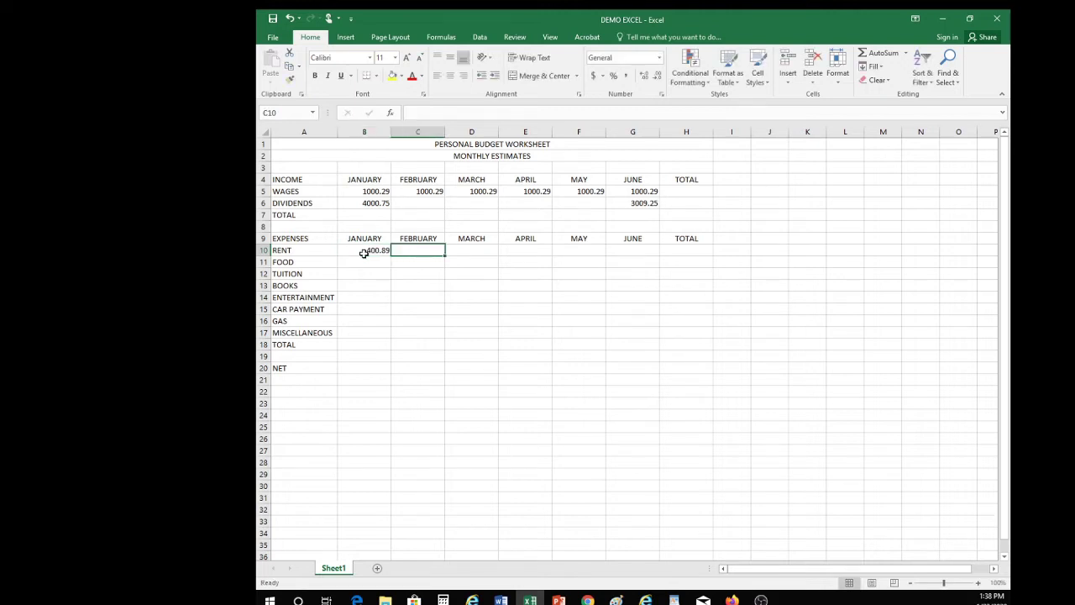
click(360, 250)
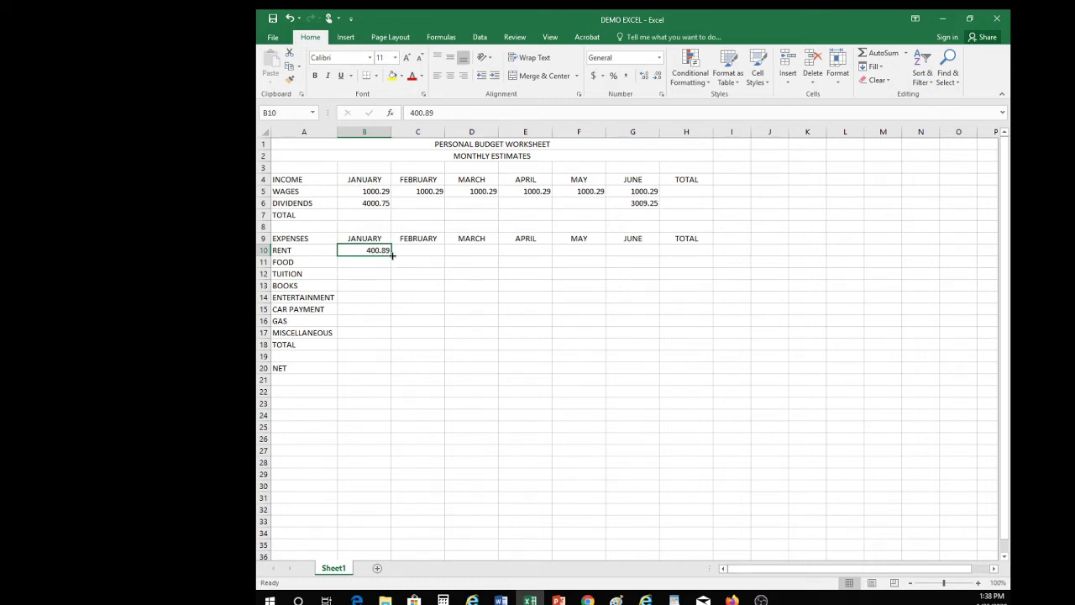
drag(391, 255, 640, 257)
click(632, 281)
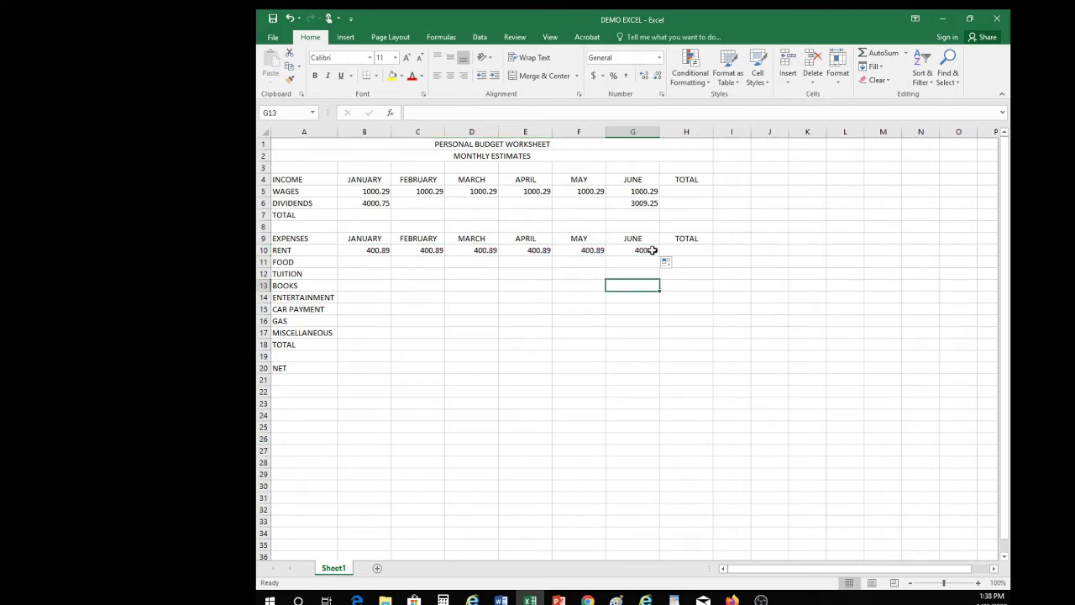
Step: Enter 300 as the January food expense in B11 and fill it across through June to G11
click(364, 263)
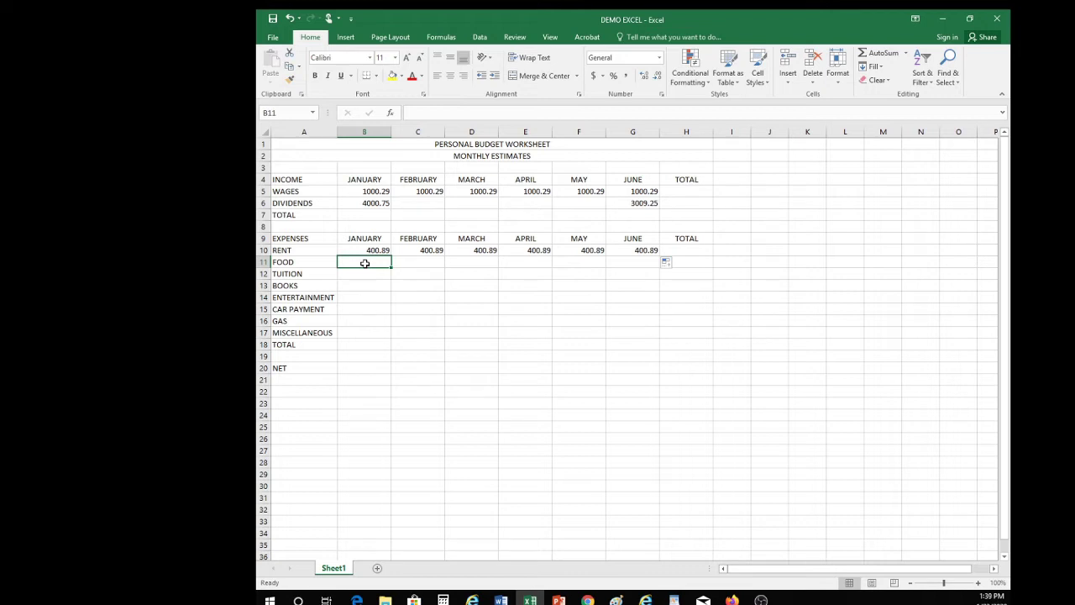
text(300)
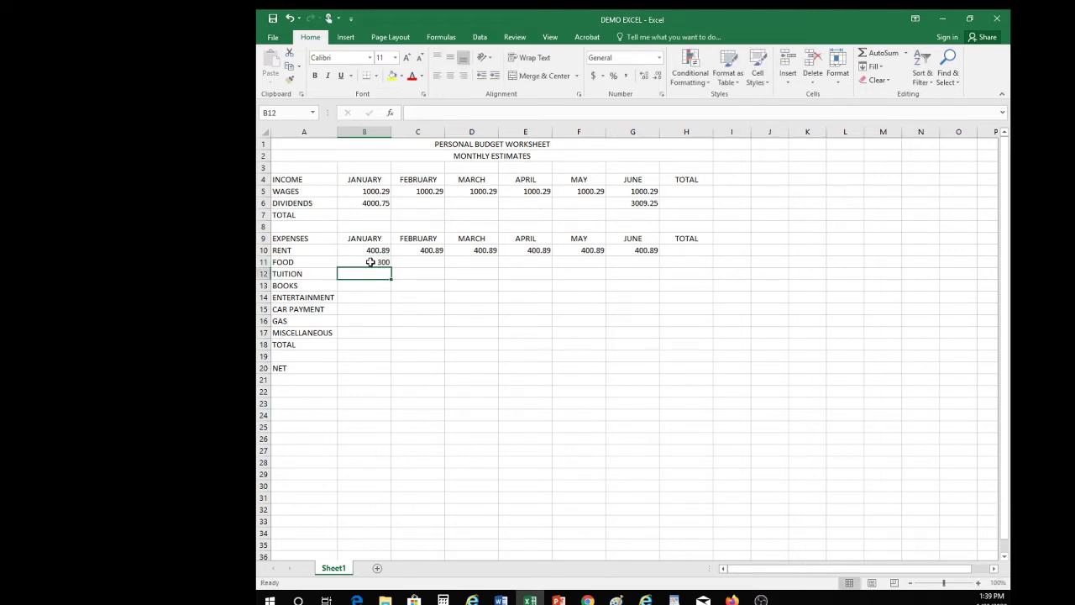
click(372, 262)
drag(391, 265, 659, 265)
Step: Enter the January tuition of 1500 in B12 and the January books expense of 500 in B13
click(375, 276)
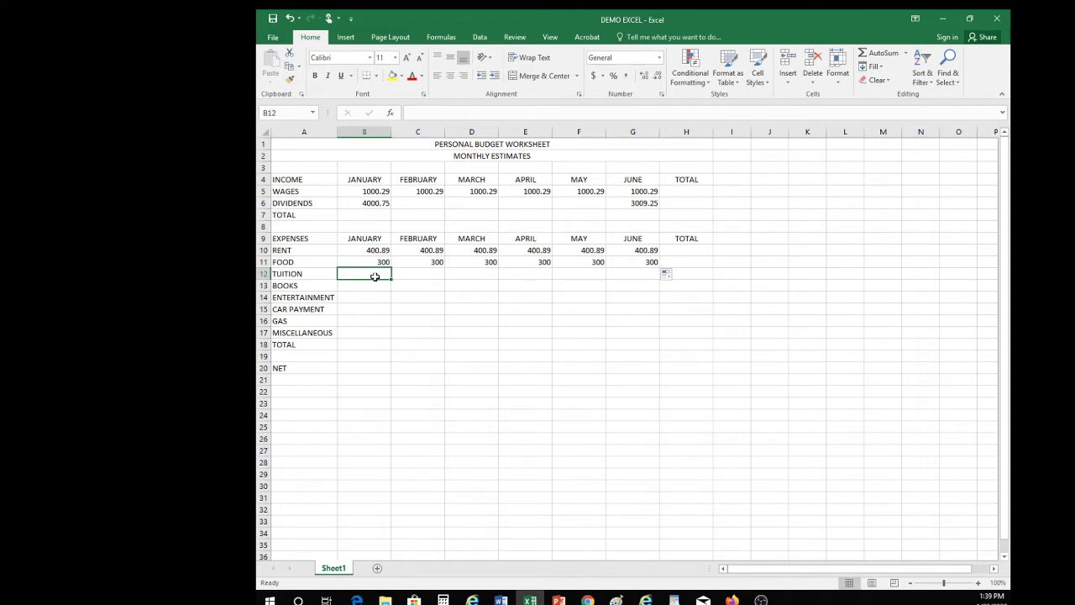
text(1500)
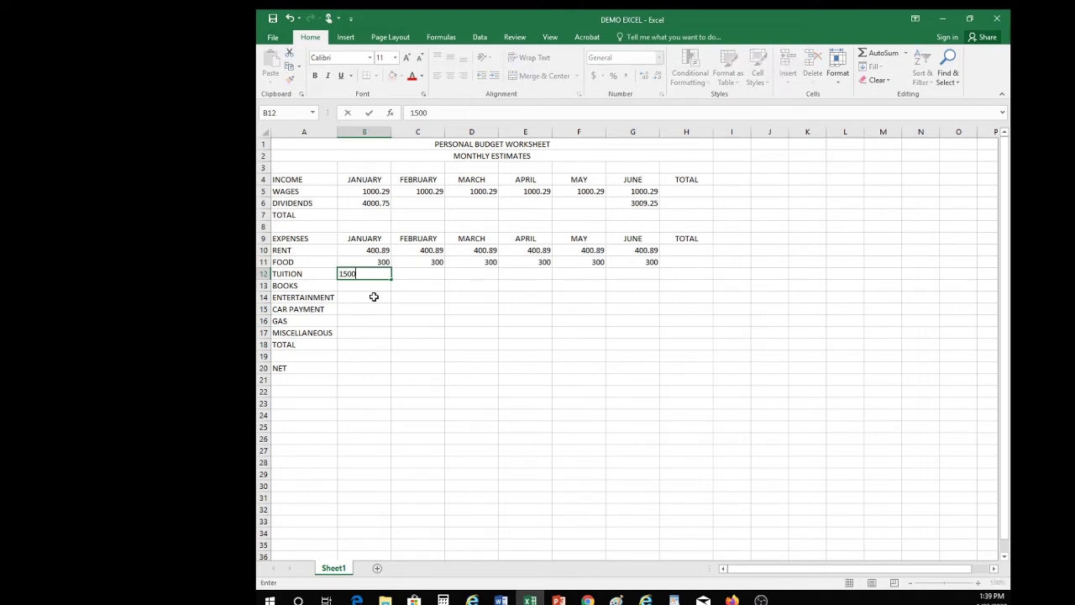
click(372, 295)
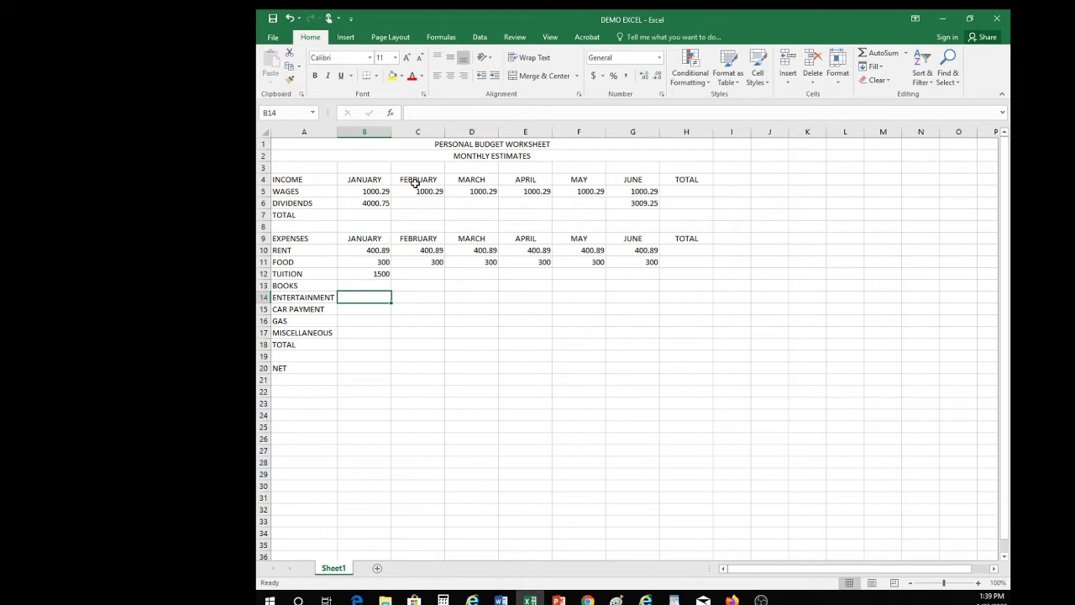
click(378, 285)
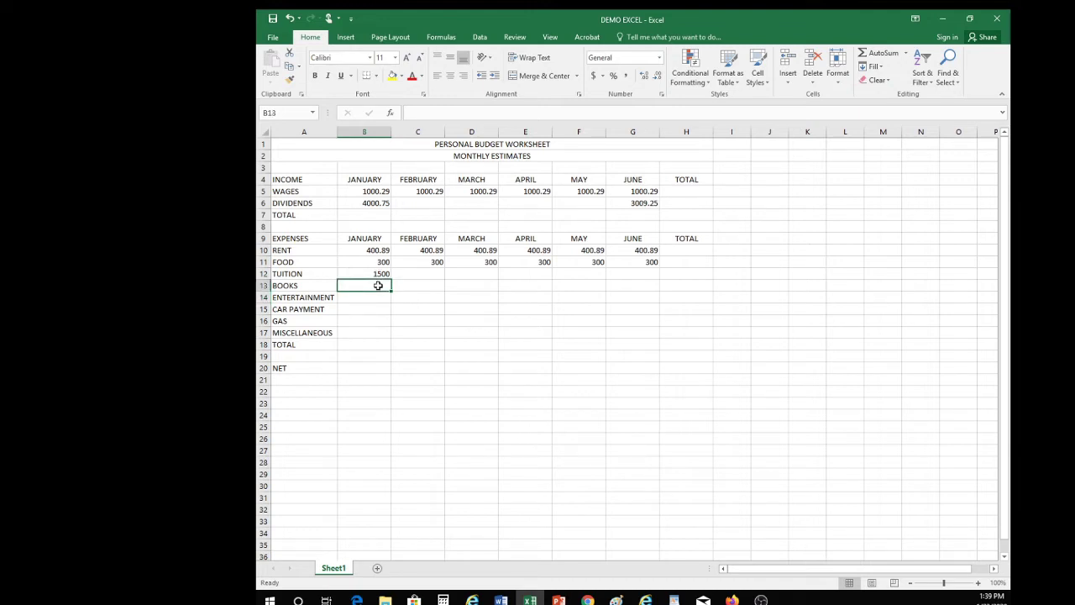
text(500)
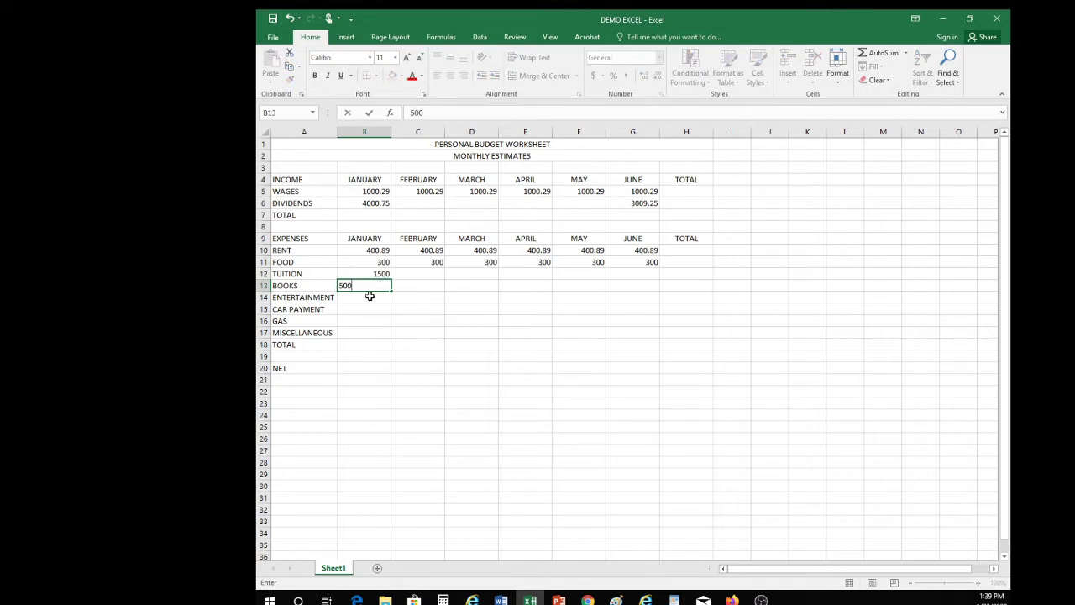
click(369, 296)
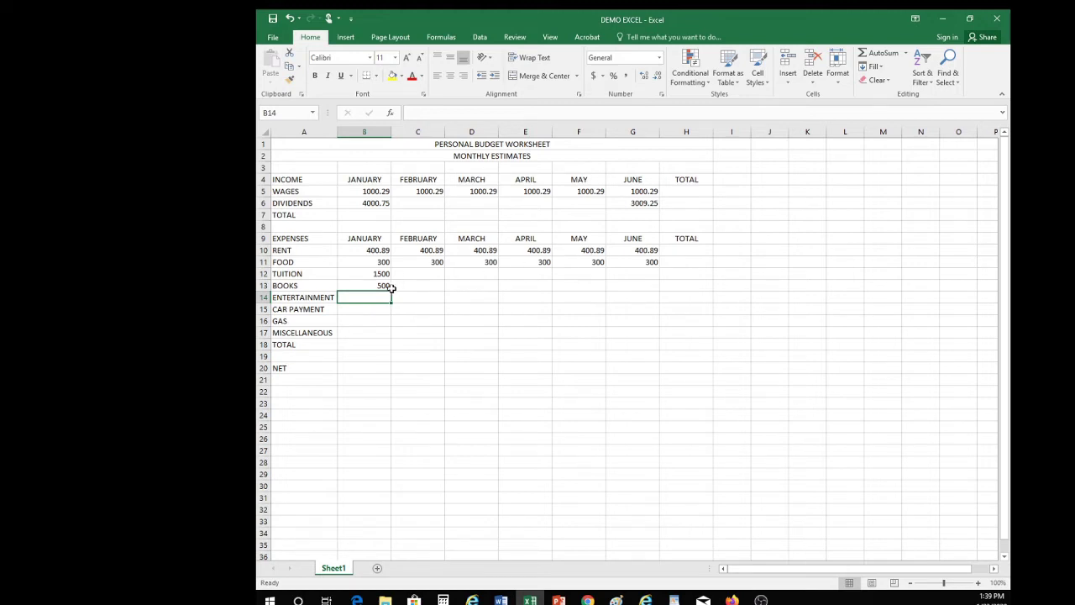
Step: Enter 100 as the January entertainment expense in B14 and fill it across through June to G14
double_click(364, 296)
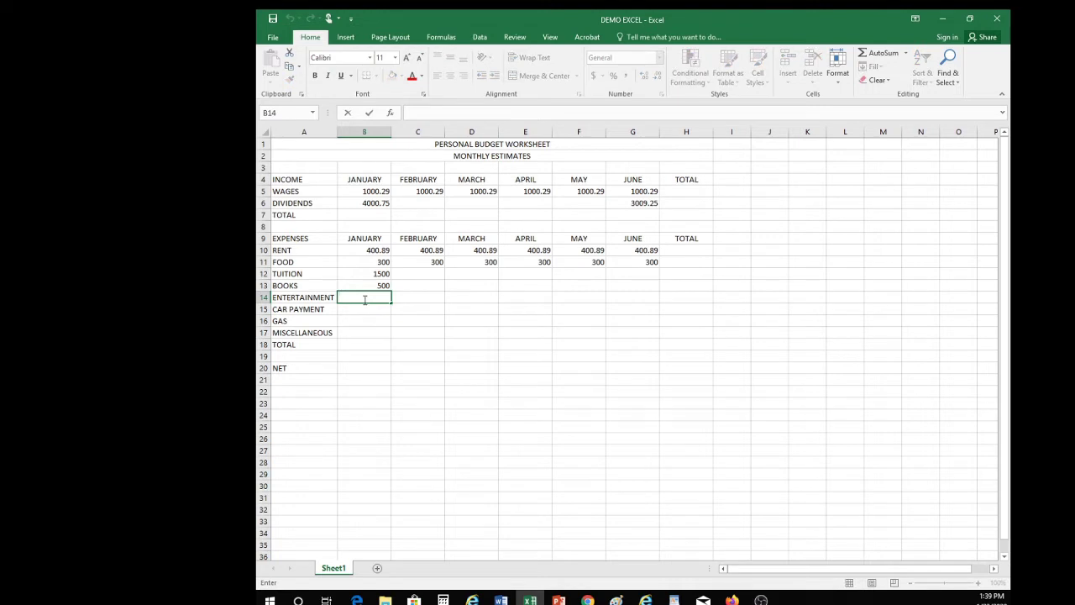
text(100)
key(Return)
click(385, 298)
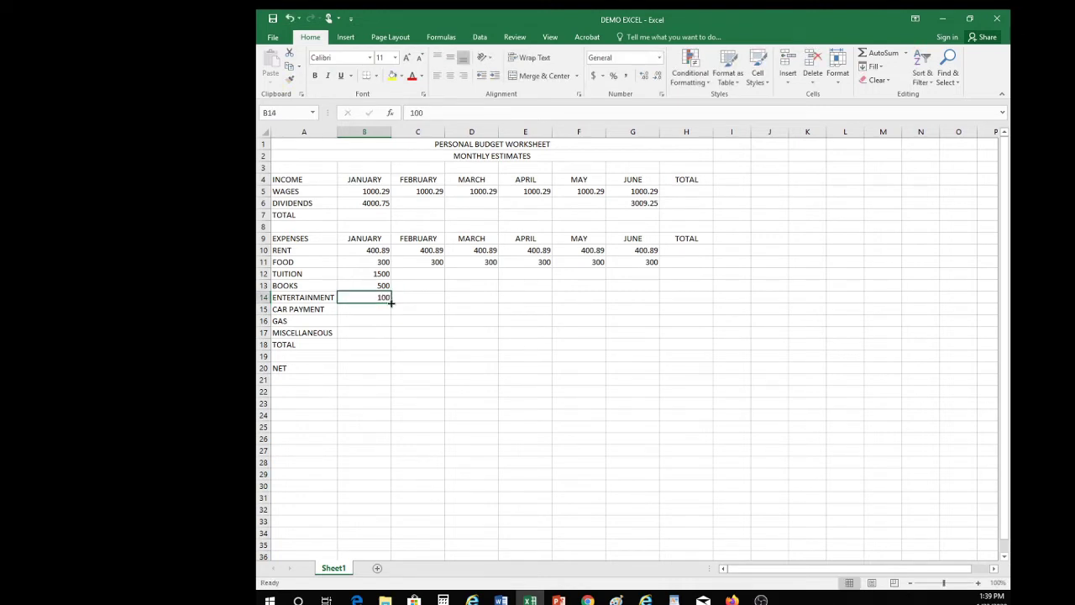
drag(391, 304, 639, 299)
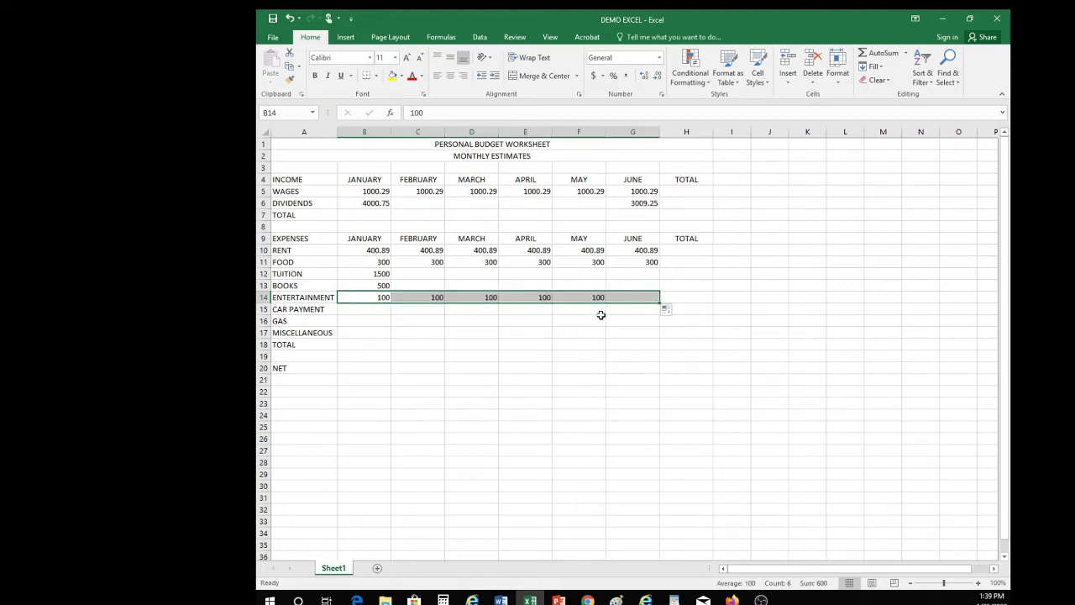
Step: Enter 154.79 as the January car payment in B15 and fill it across through June to G15
click(373, 308)
key(BackSpace)
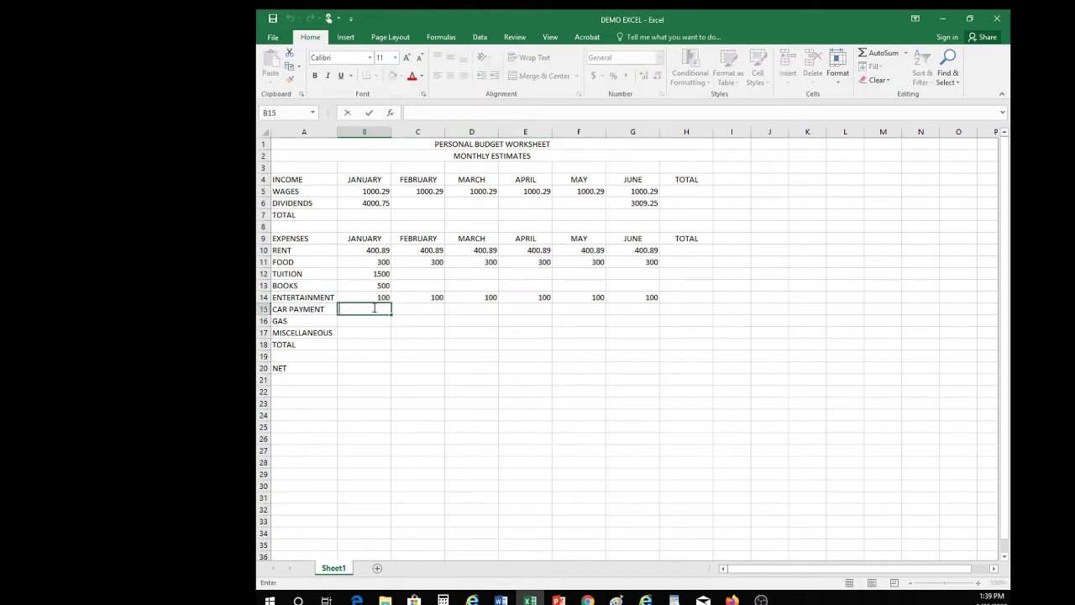
text(154.79)
click(412, 342)
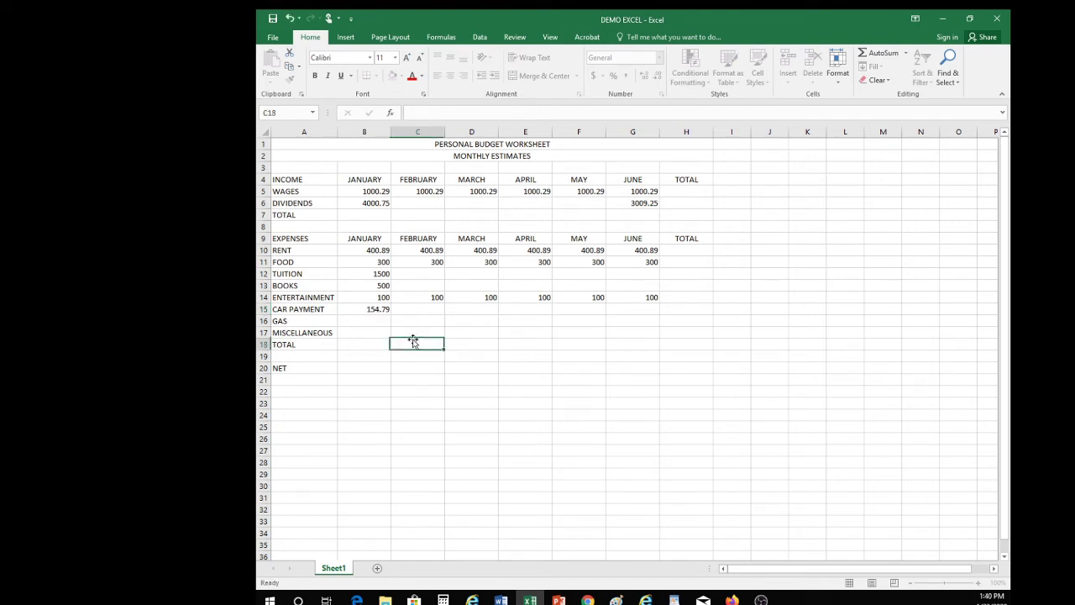
click(380, 309)
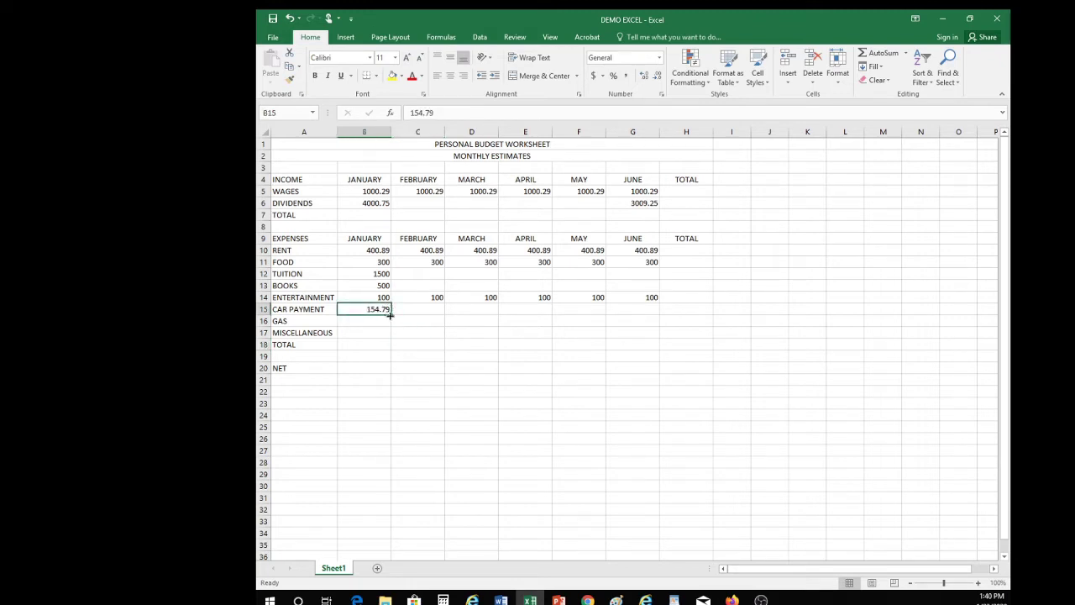
drag(391, 314, 637, 312)
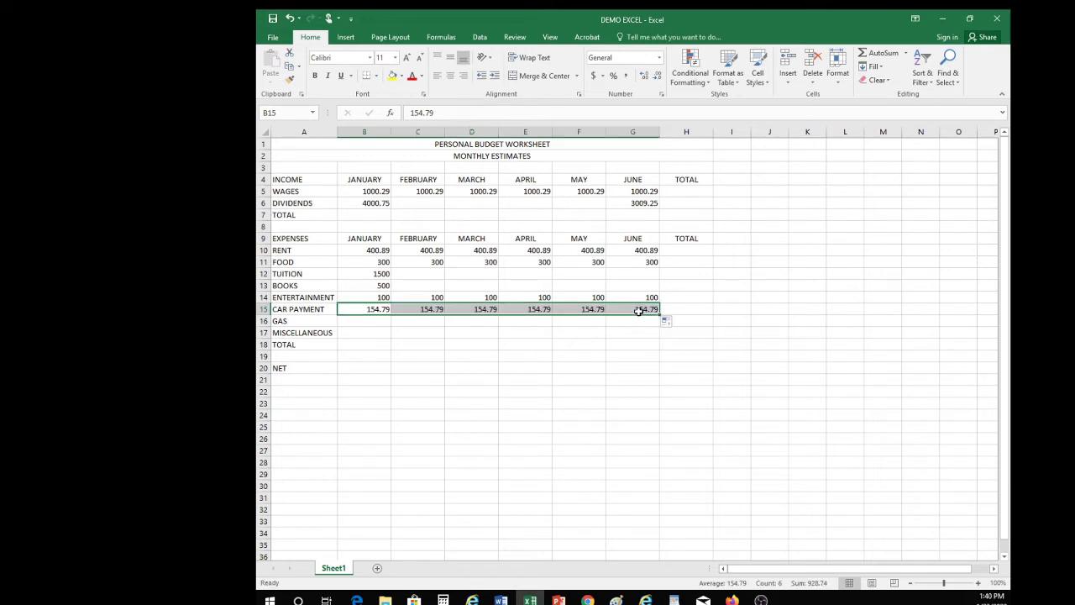
Step: Enter 100 as the January gas expense in B16 and fill it across through June to G16
click(385, 320)
text(100)
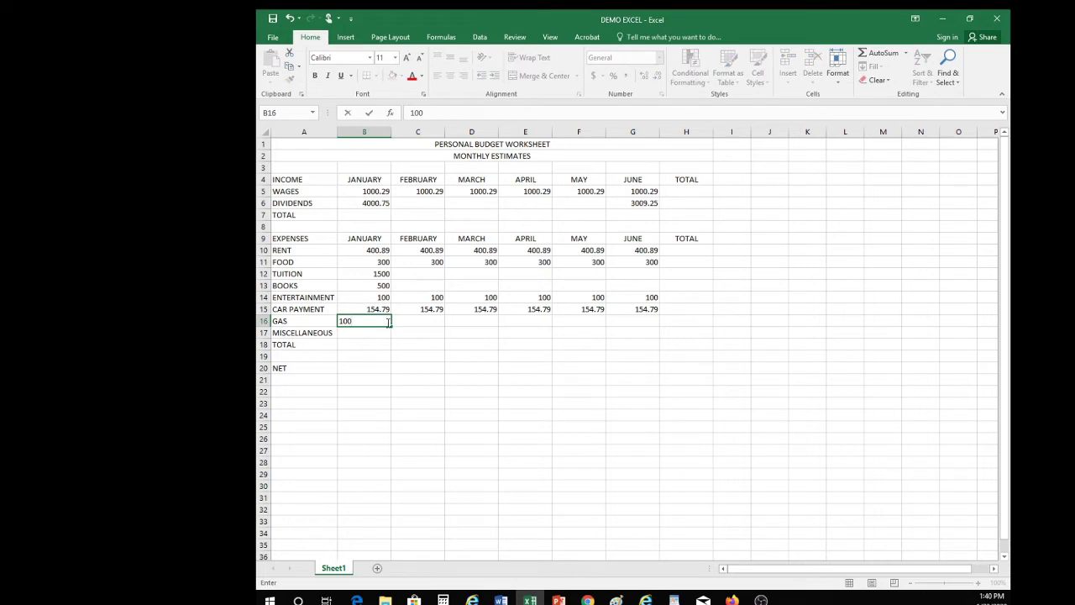
key(Return)
click(382, 322)
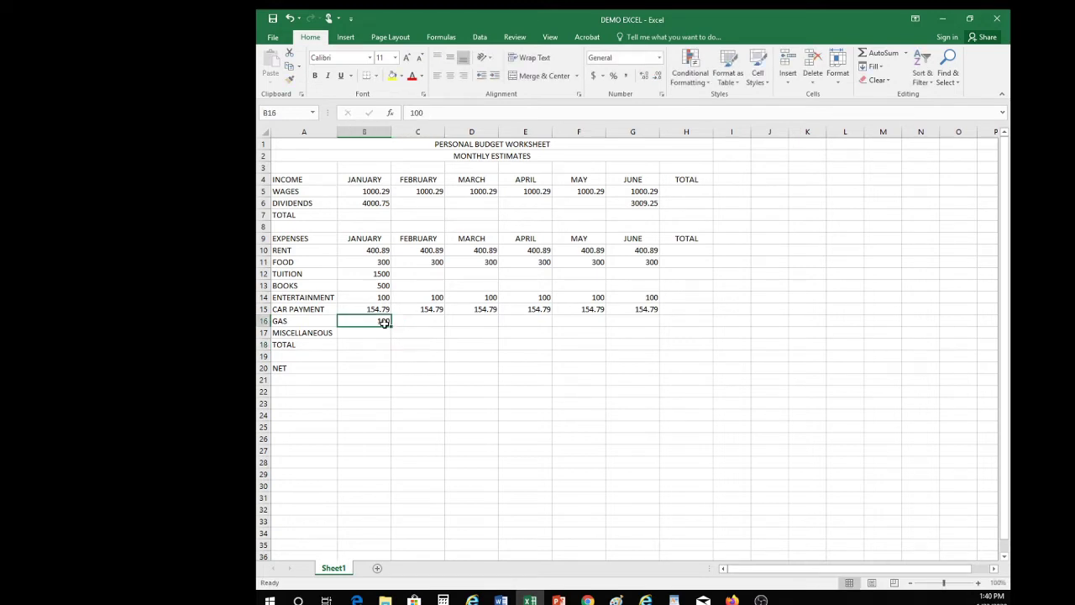
drag(393, 327, 658, 329)
Step: Enter 100 as the January miscellaneous expense in B17 and fill it across through June to G17
click(363, 332)
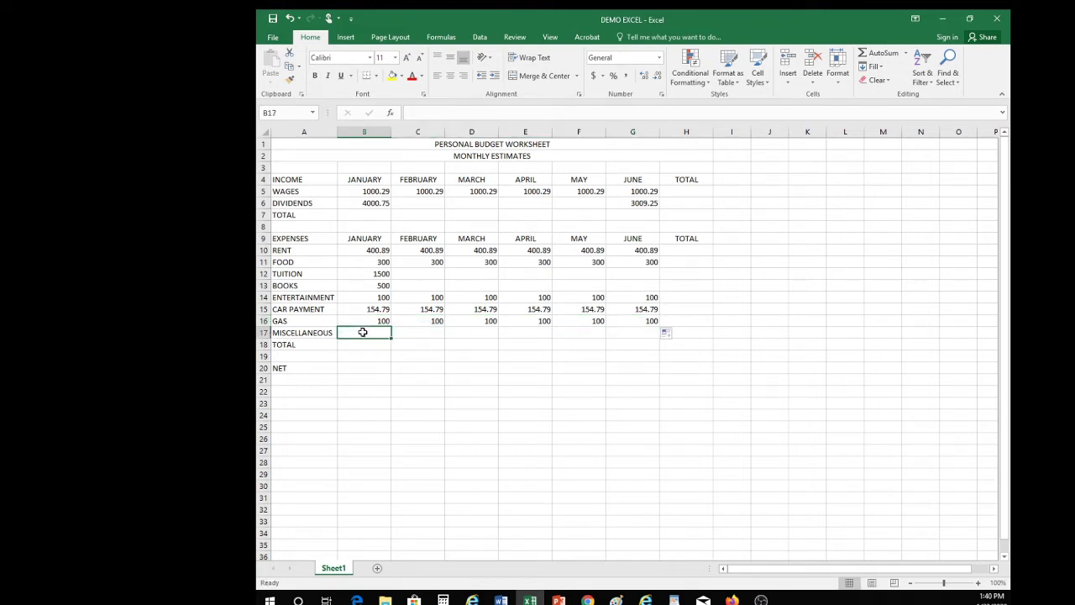
text(100)
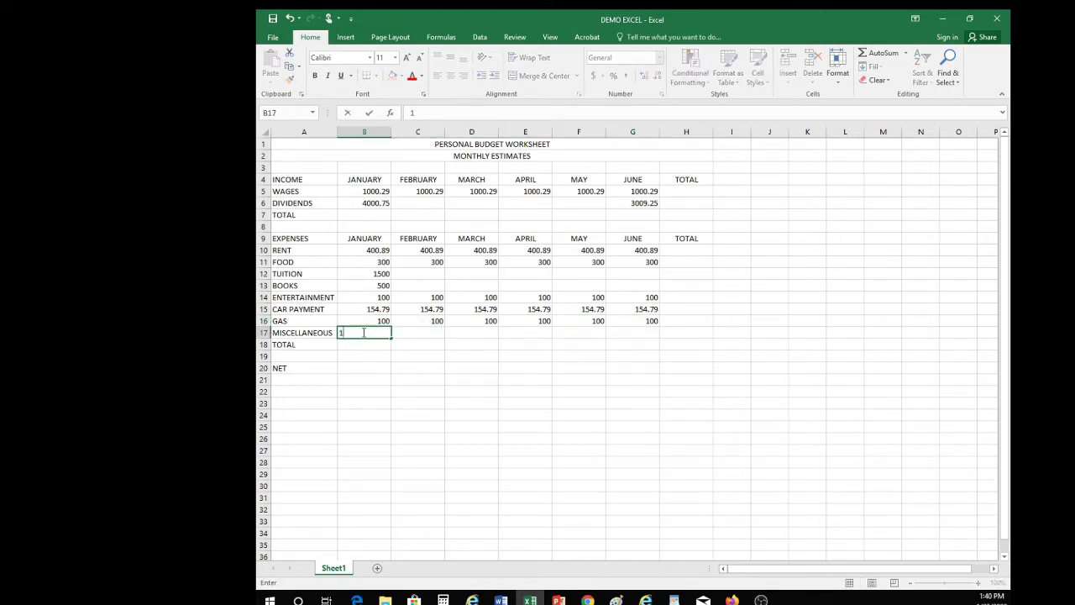
click(369, 356)
click(372, 331)
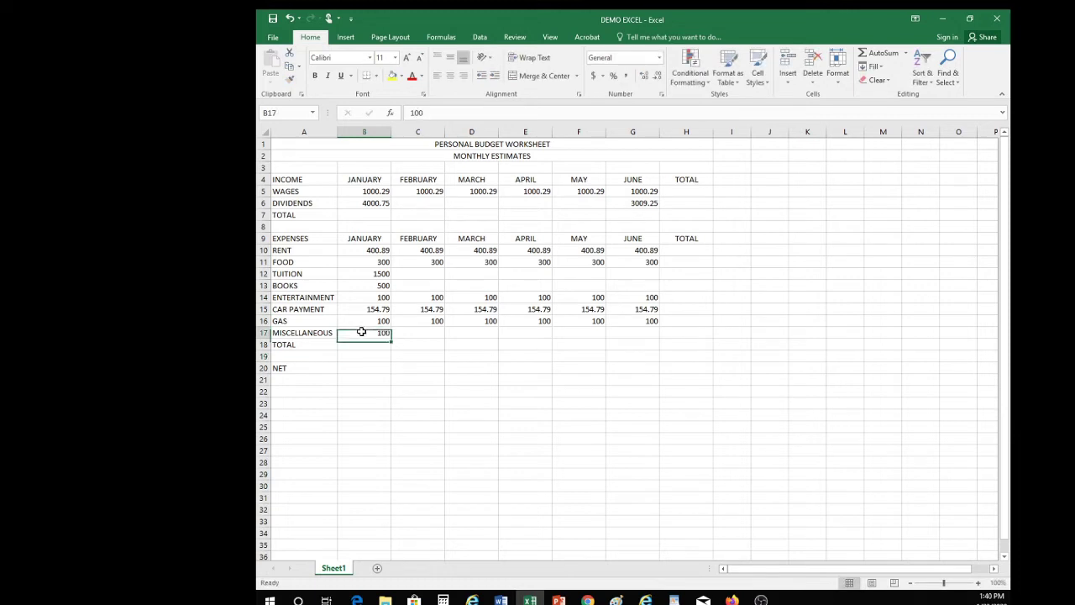
drag(392, 339, 651, 336)
click(645, 376)
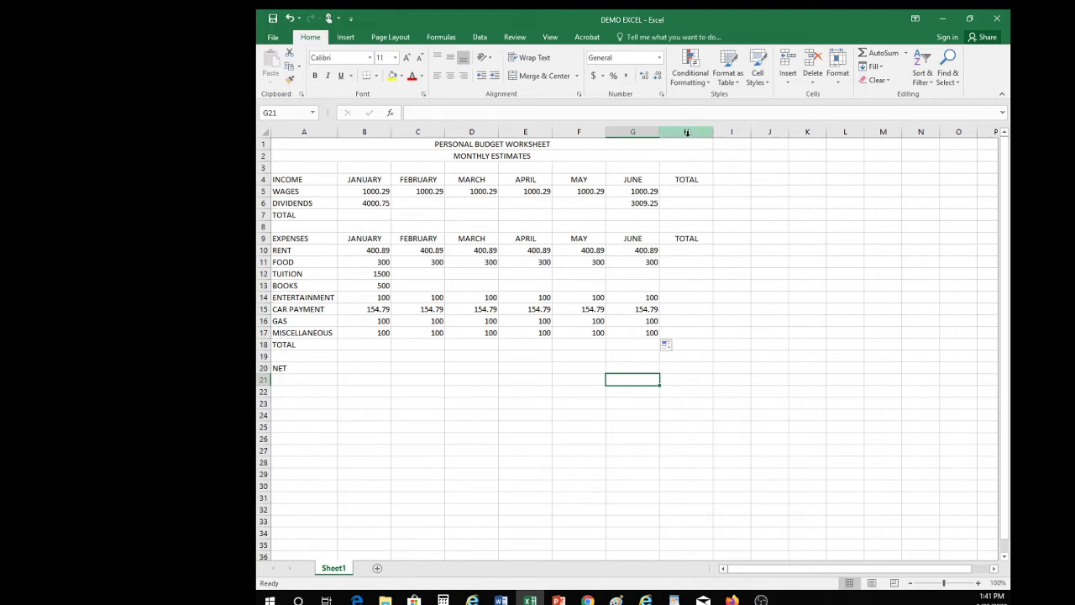
Step: Total the January–June wages in H5 with an AutoSum of B5:G5
click(682, 190)
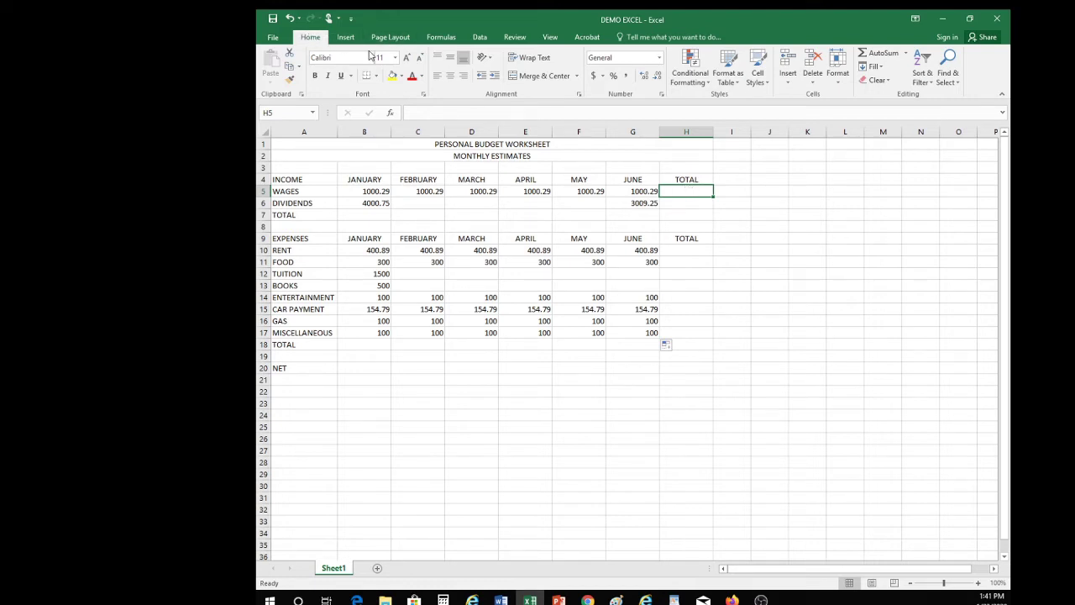
click(906, 53)
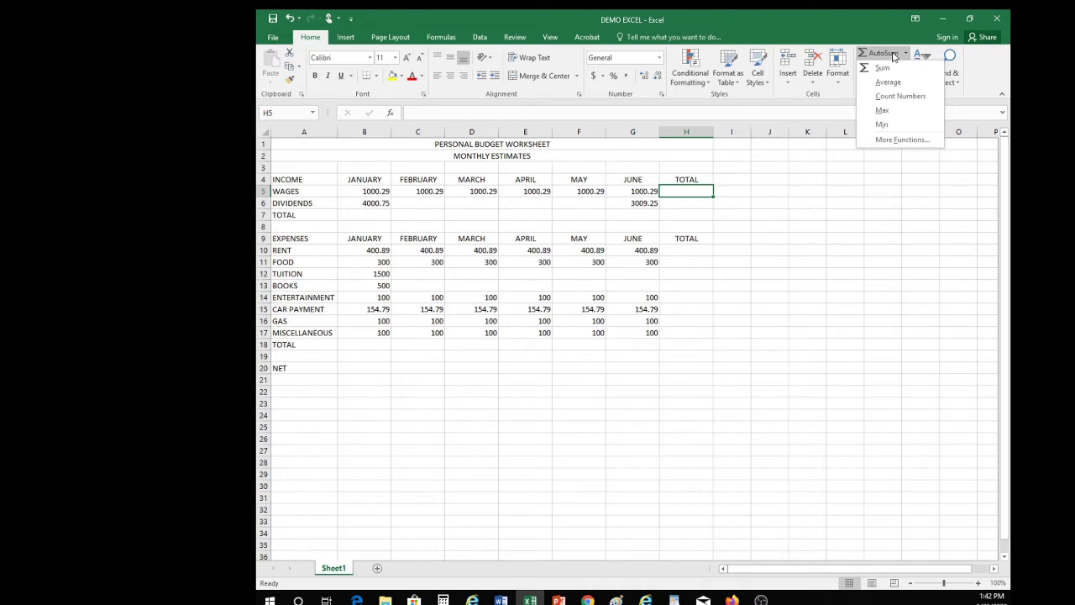
click(884, 69)
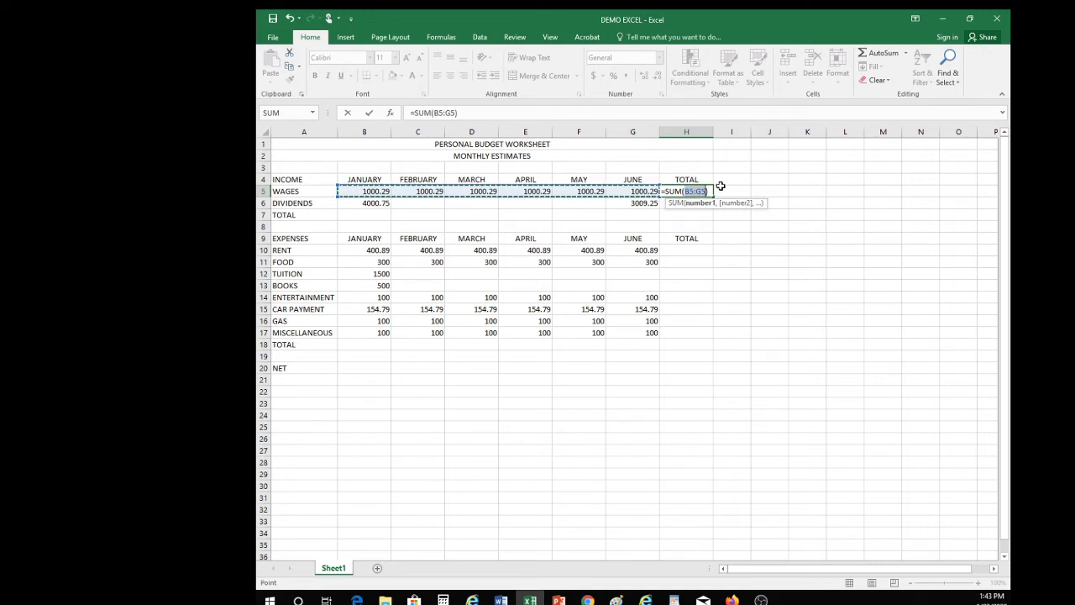
key(Return)
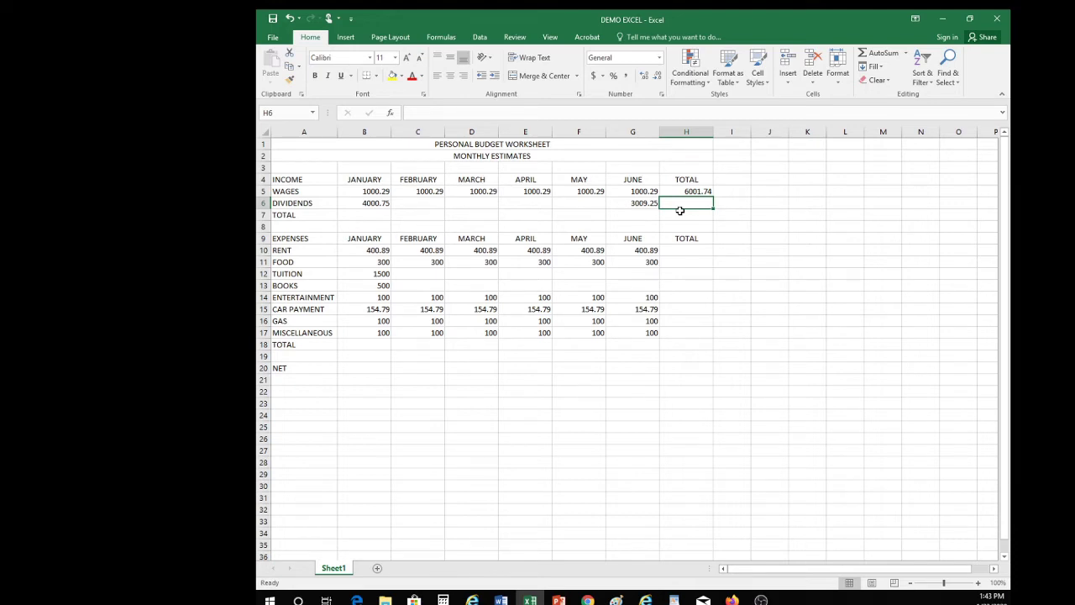
click(689, 192)
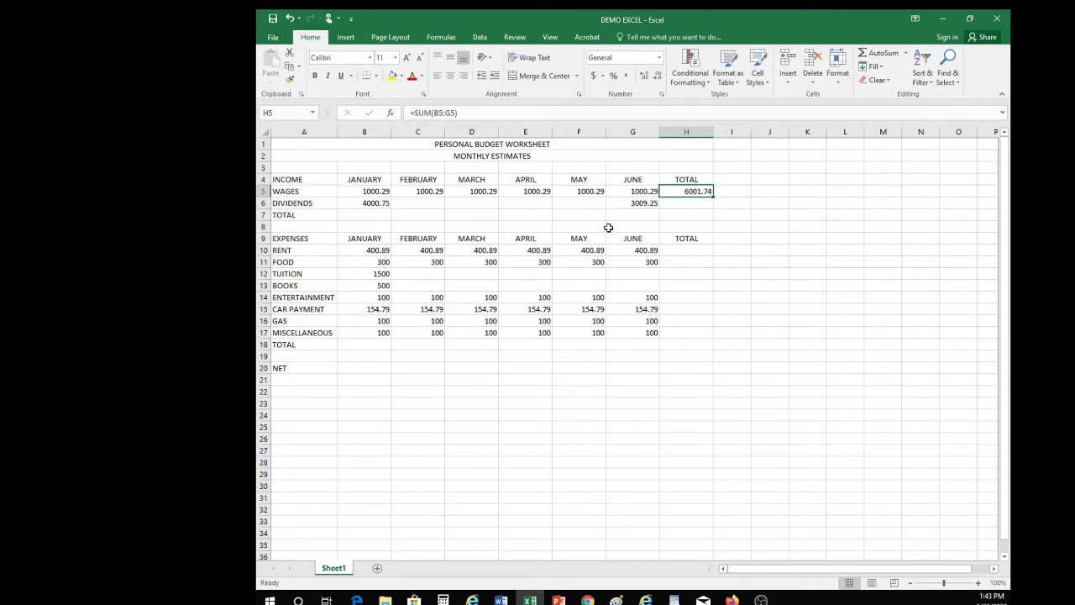
Step: Total the January–June rent in H10 with an AutoSum of B10:G10
click(680, 251)
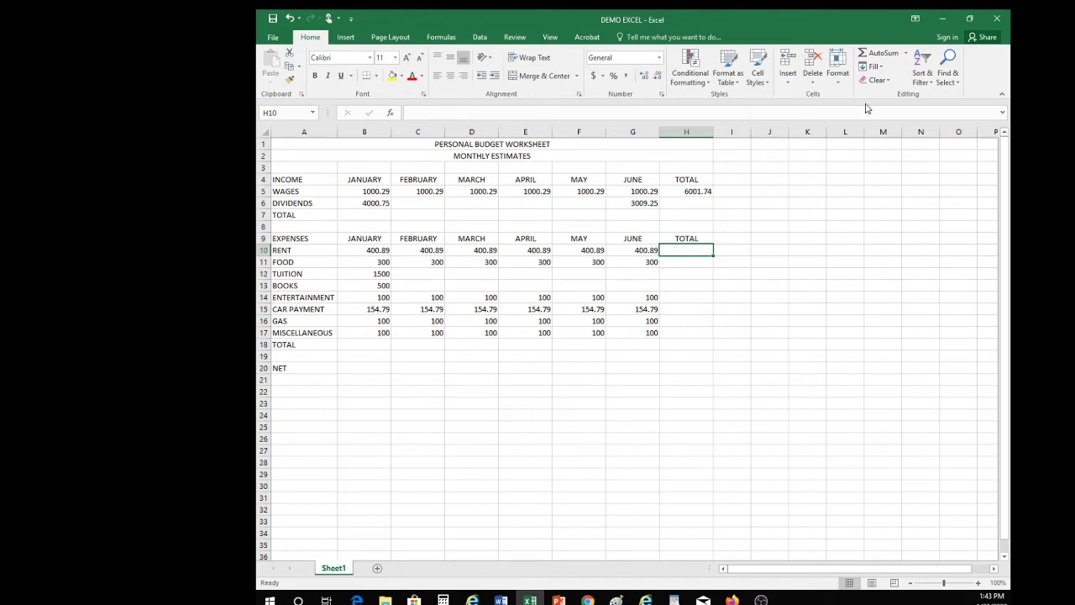
click(906, 53)
click(883, 68)
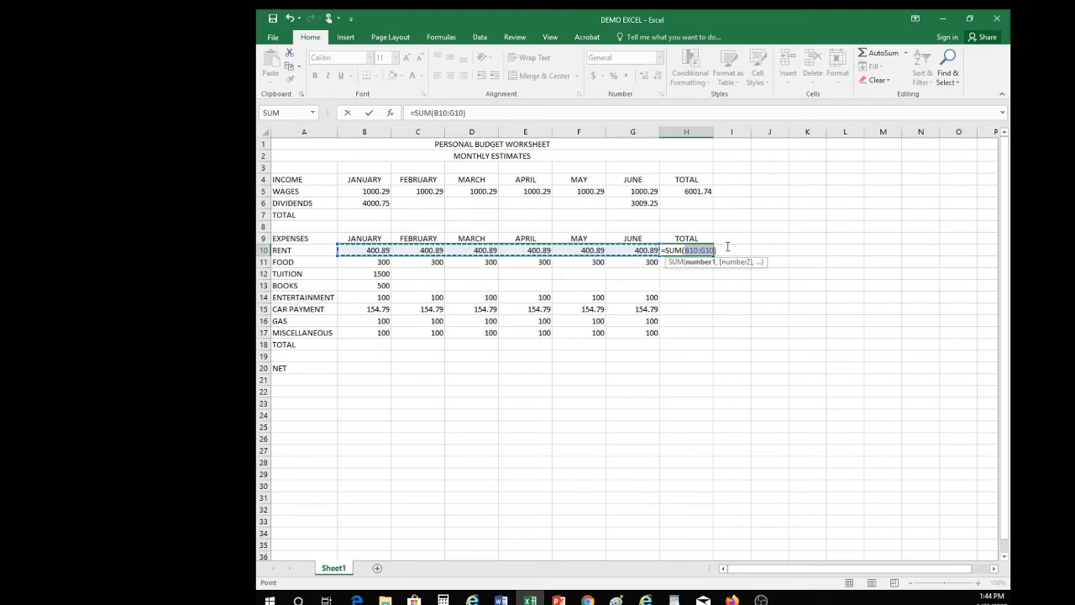
key(Return)
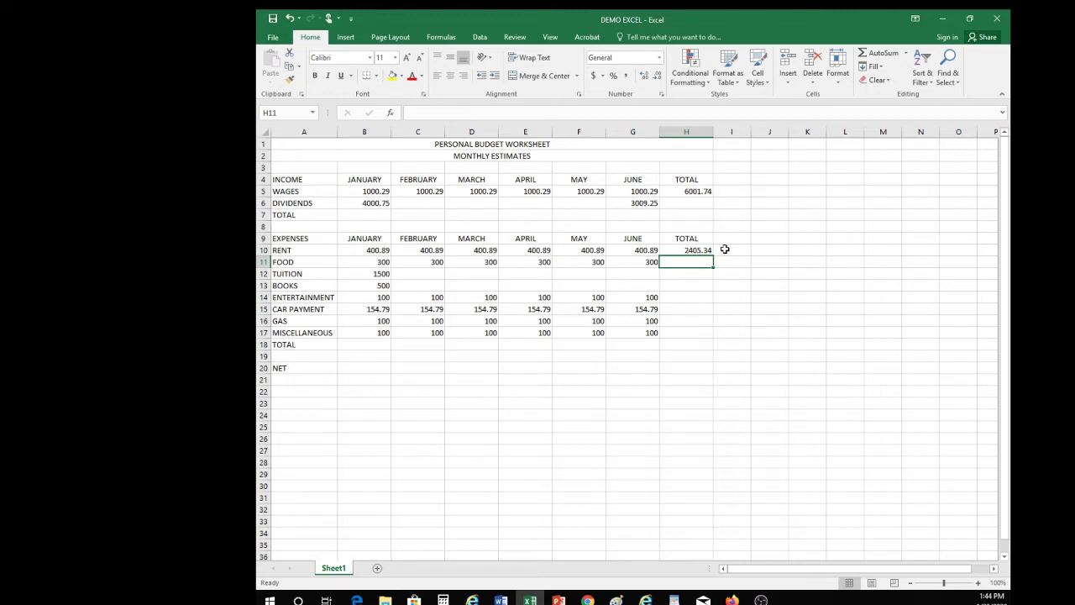
Step: Fill the wages total formula from H5 down to H7 and check the copied formulas against the original
click(695, 192)
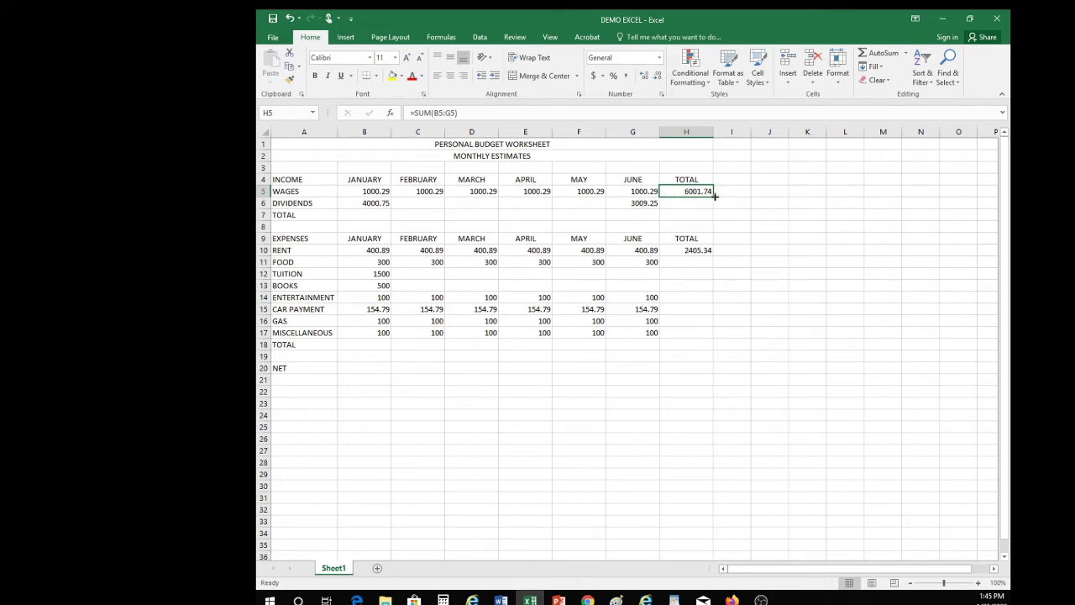
drag(715, 196, 710, 218)
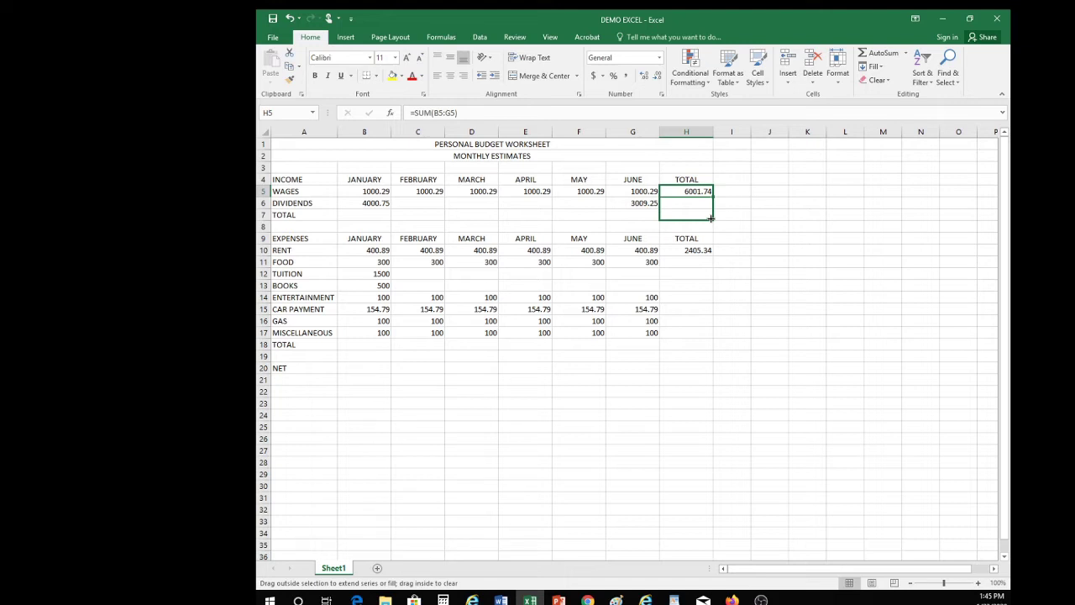
drag(710, 218, 710, 217)
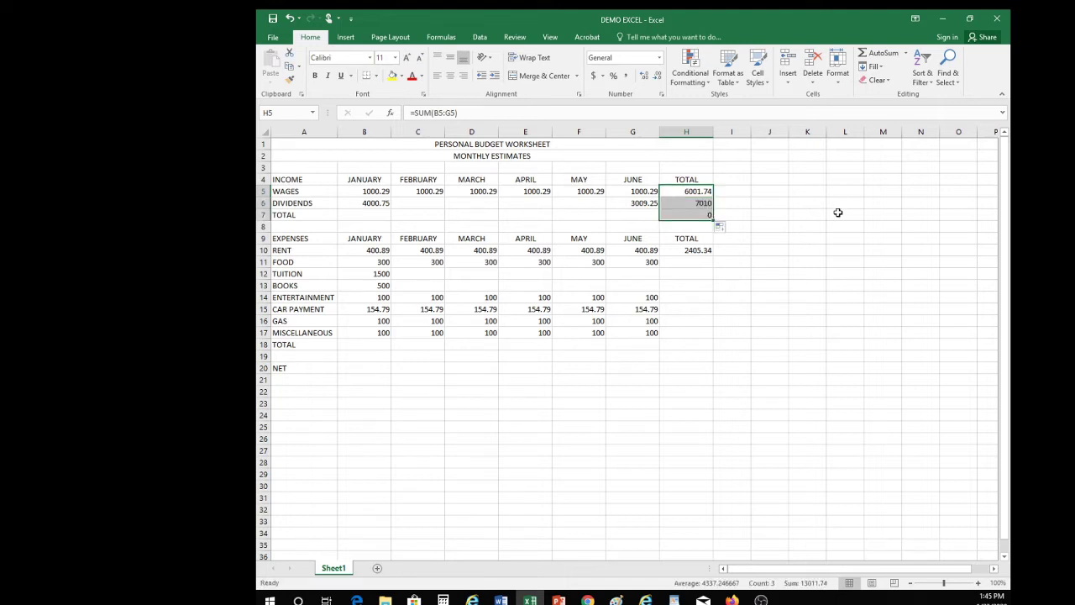
click(696, 216)
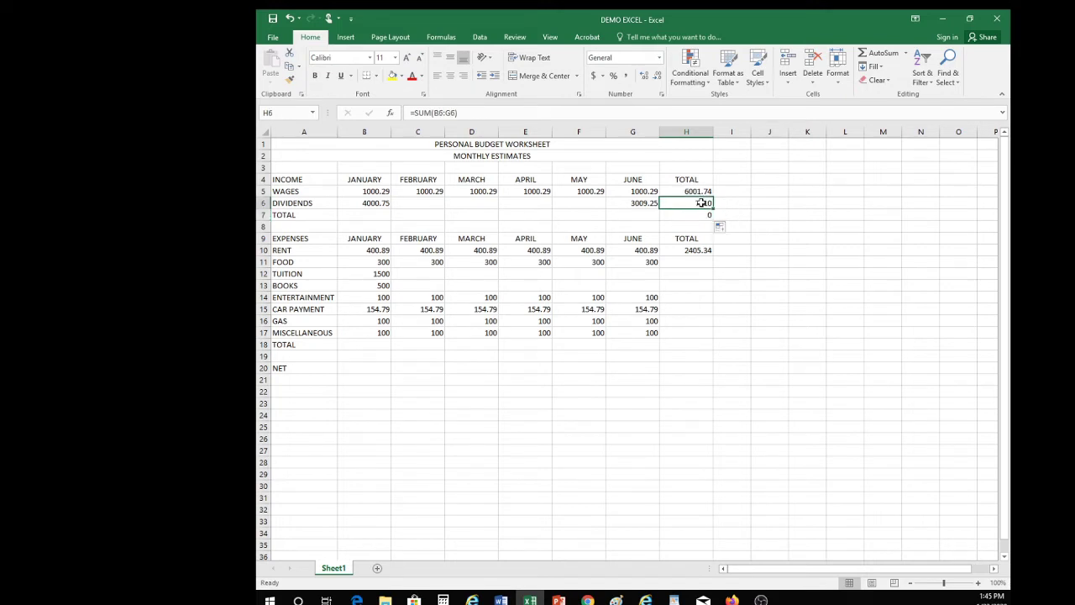
click(701, 203)
click(695, 193)
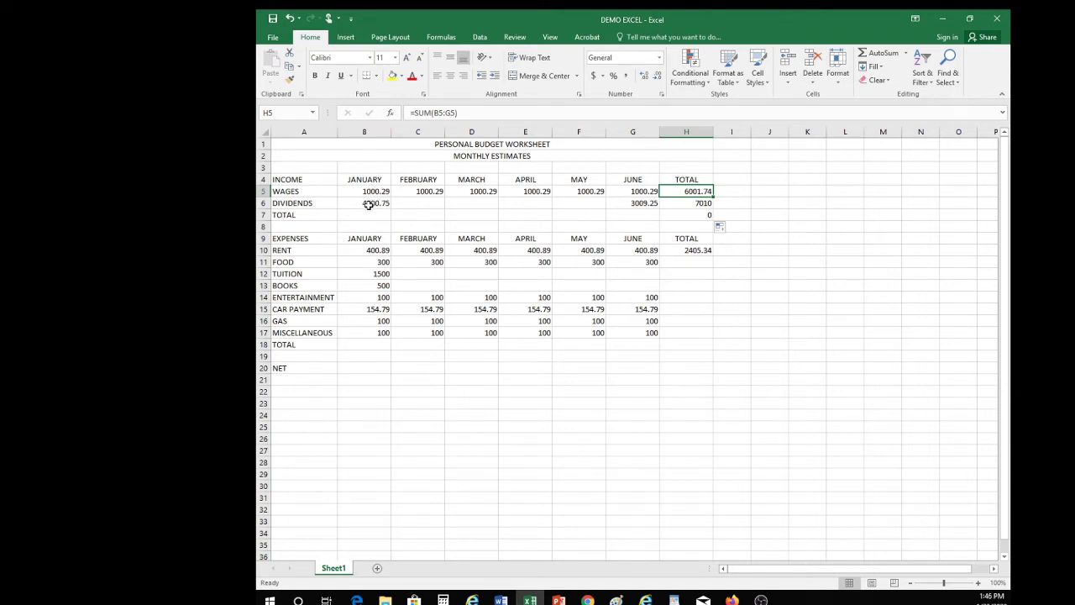
click(700, 203)
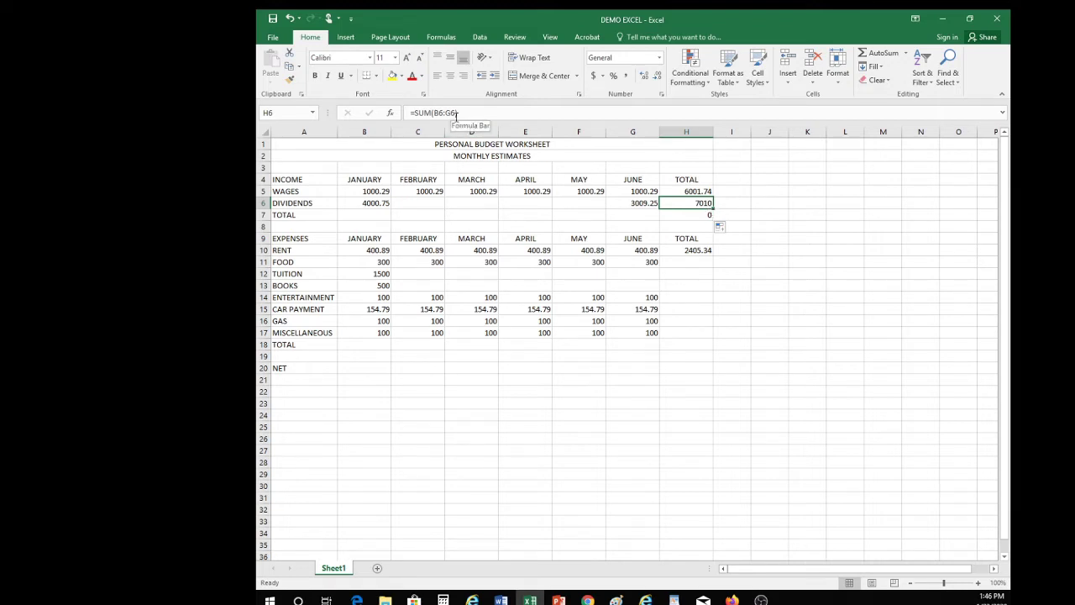
Step: Enter the formula =B5+B6 in B7 to total the January income
click(372, 215)
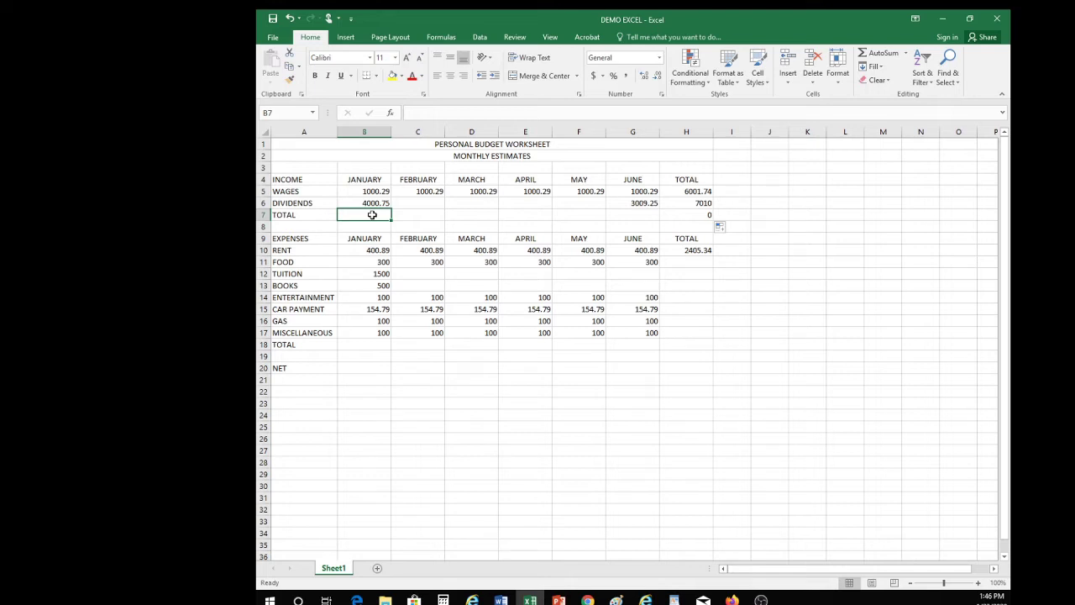
text(=)
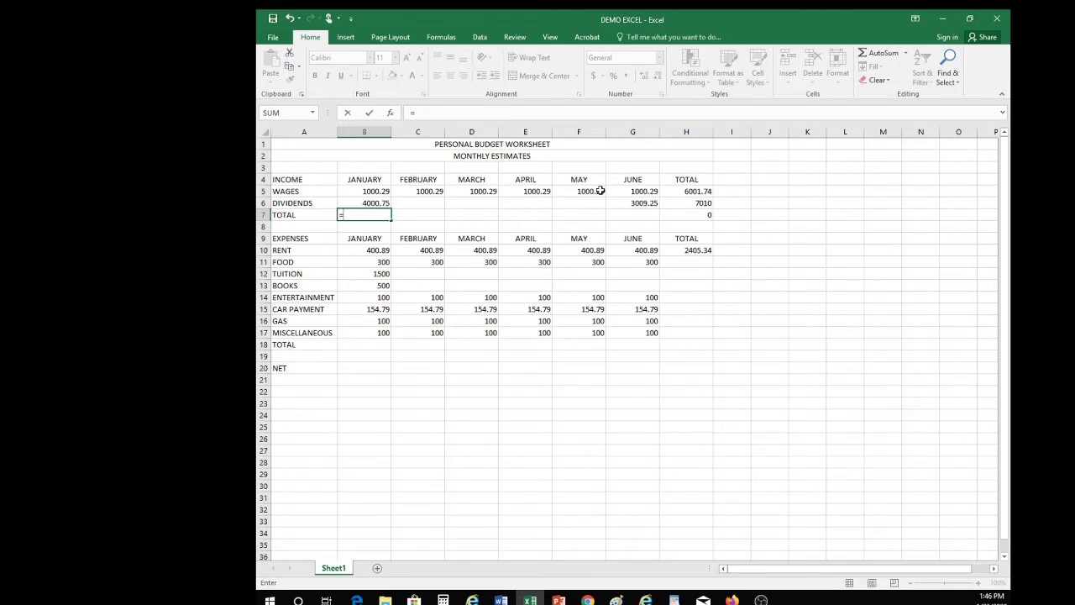
text(B)
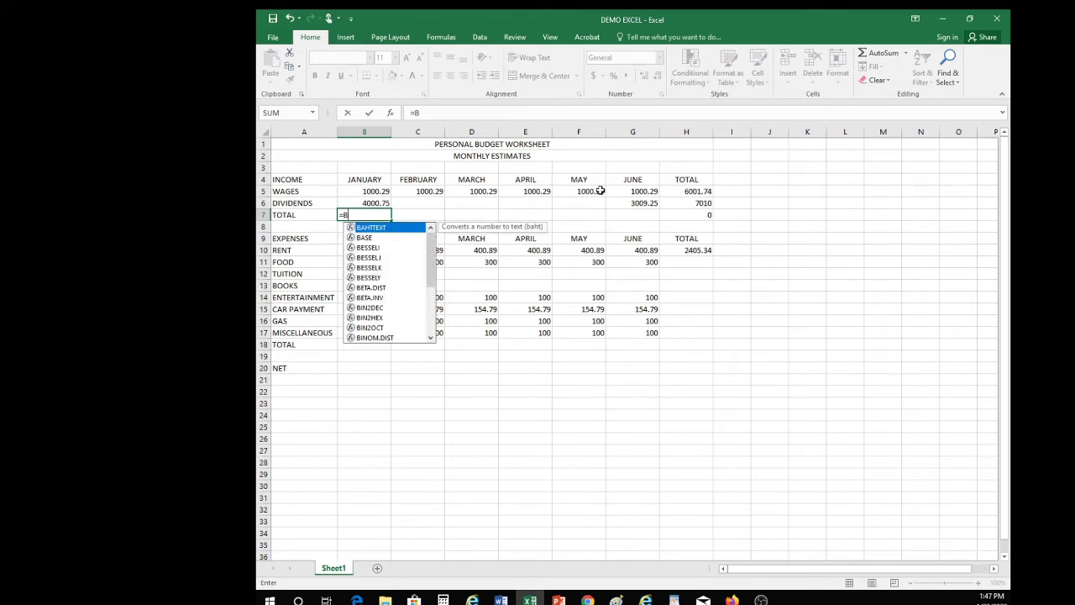
text(5)
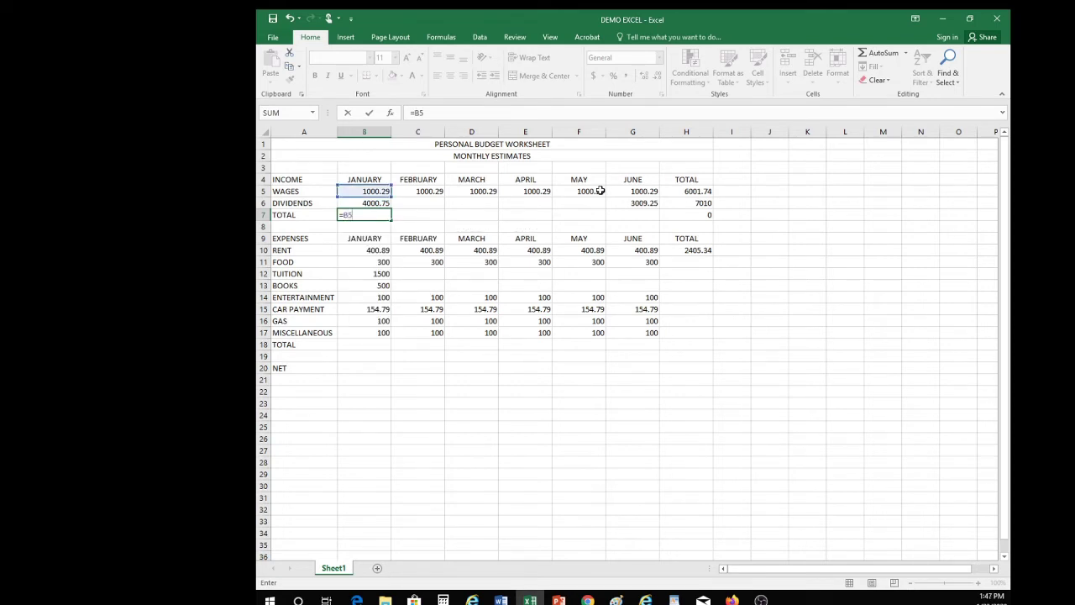
text(+B6)
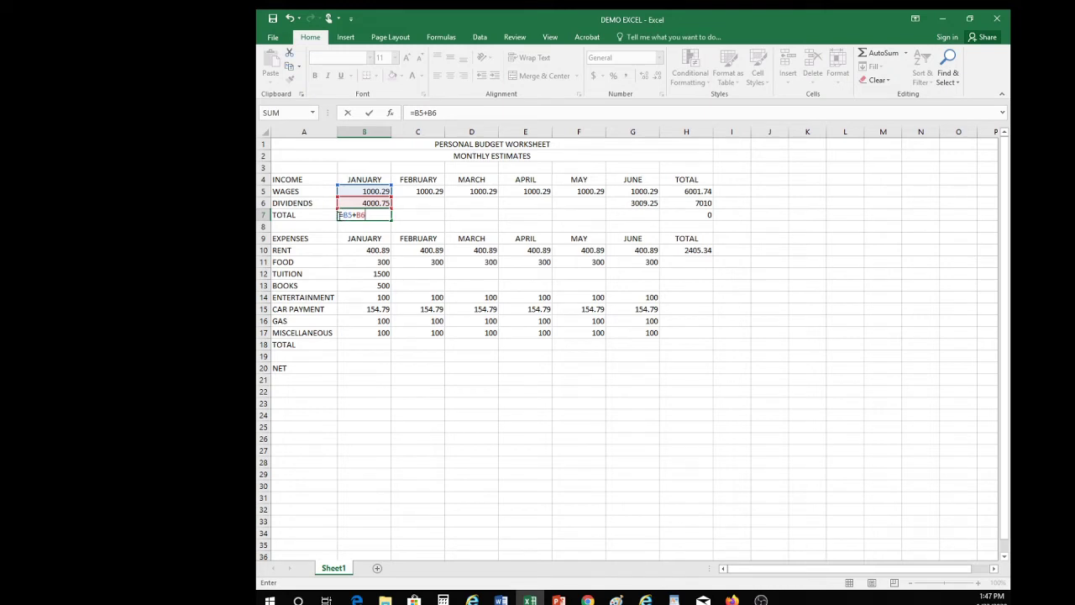
key(Return)
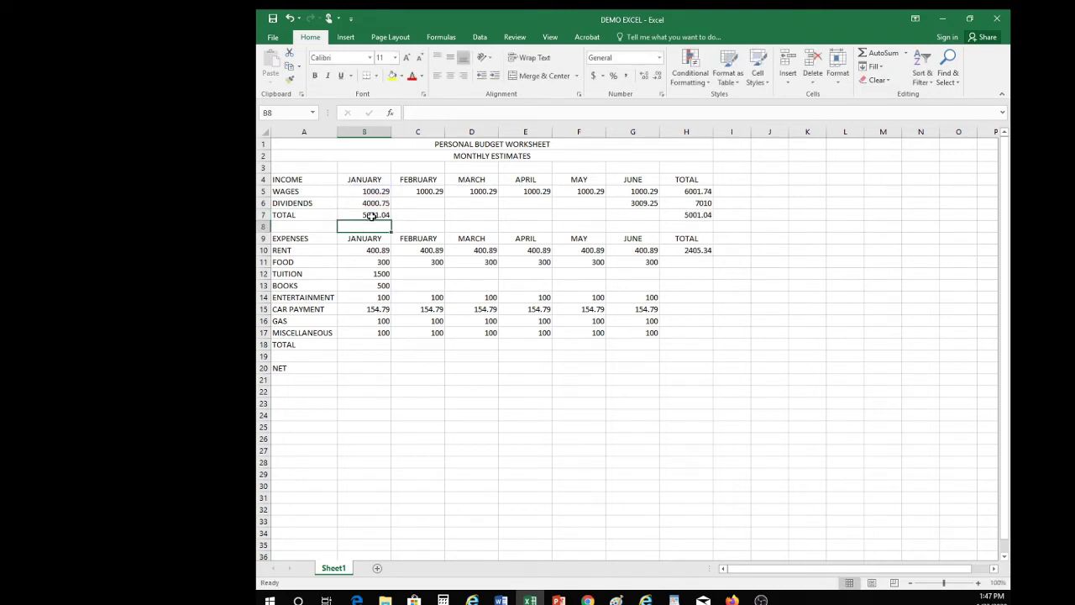
Step: Fill the January income total formula from B7 across through June to G7 and check each month's copied formula
click(377, 215)
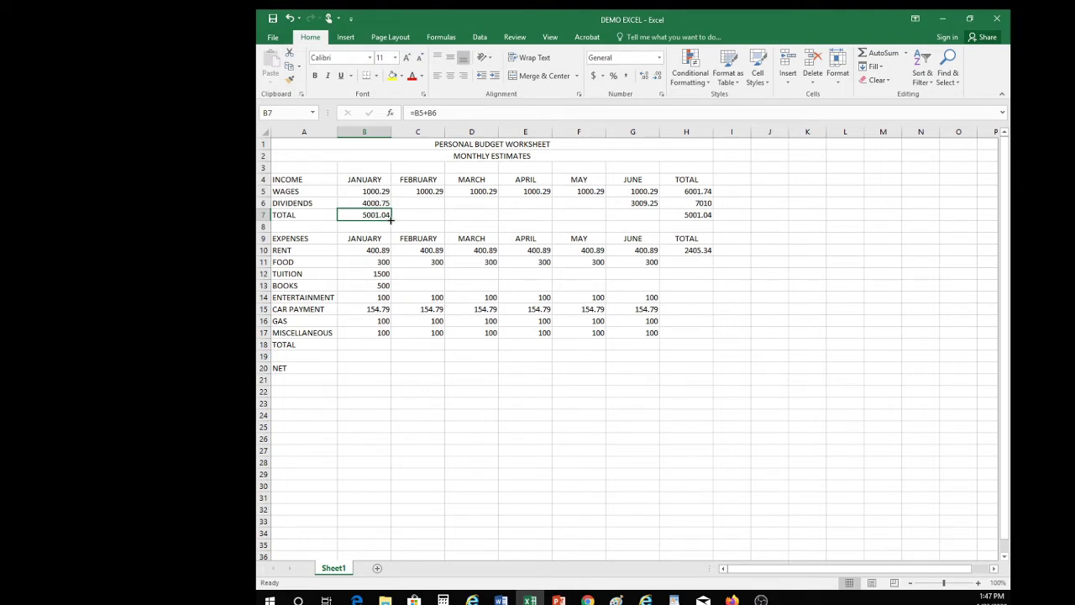
drag(389, 220, 645, 220)
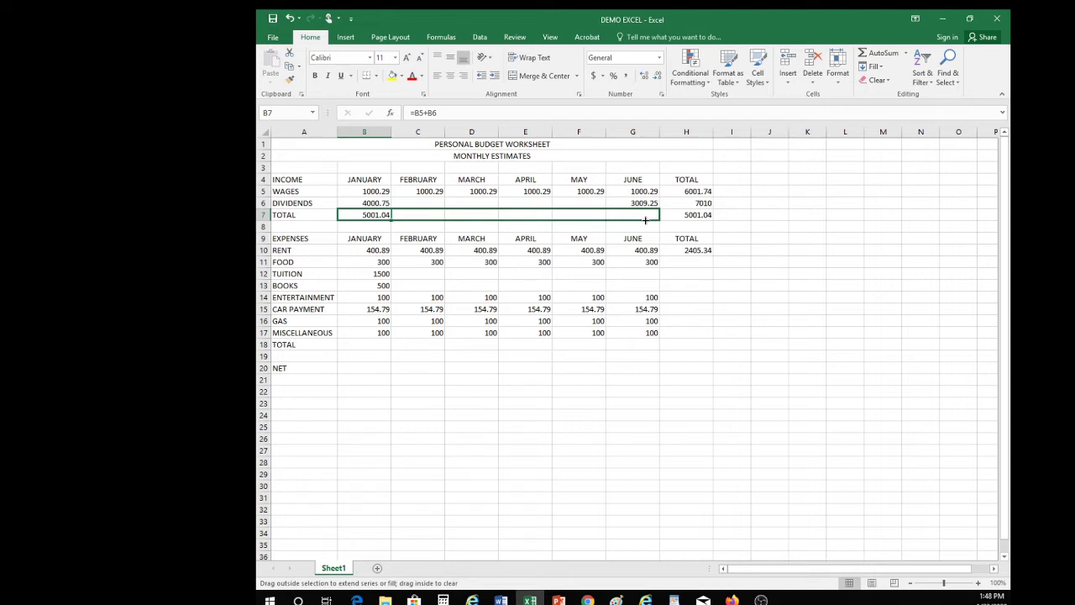
drag(645, 220, 645, 221)
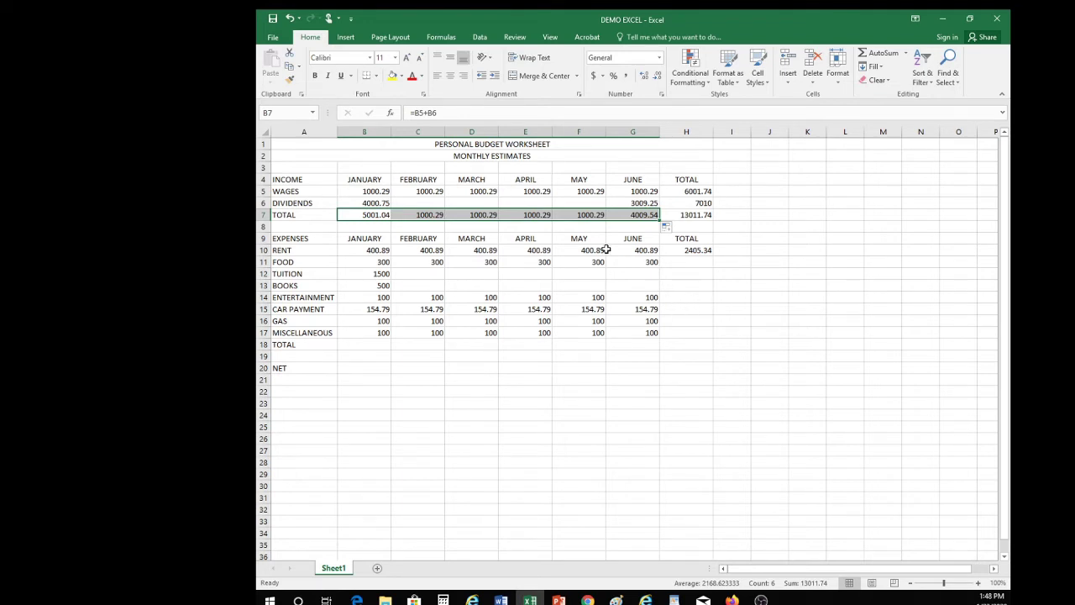
click(626, 218)
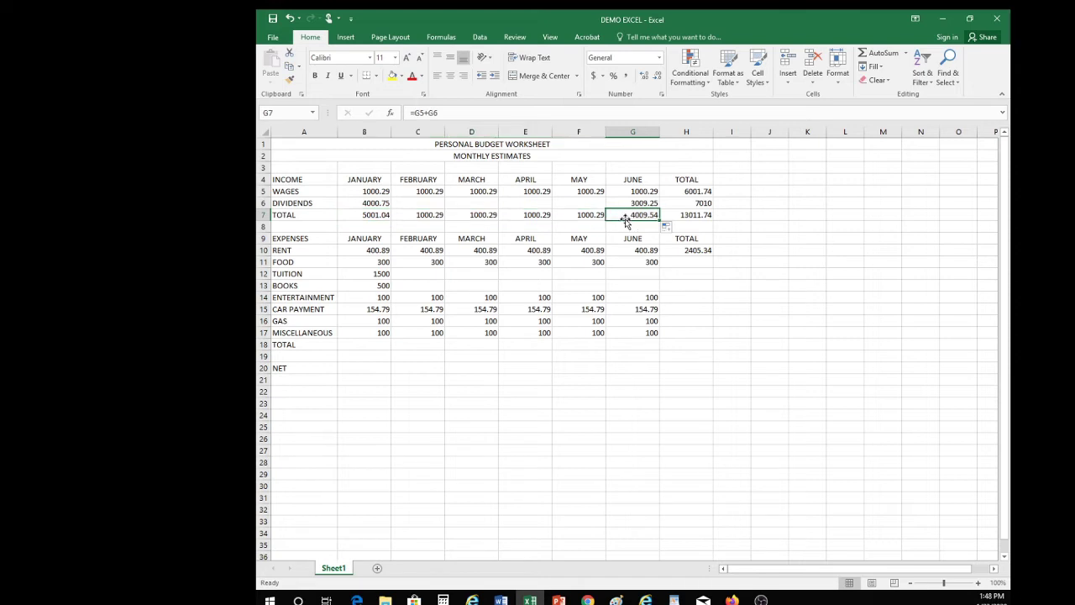
click(428, 215)
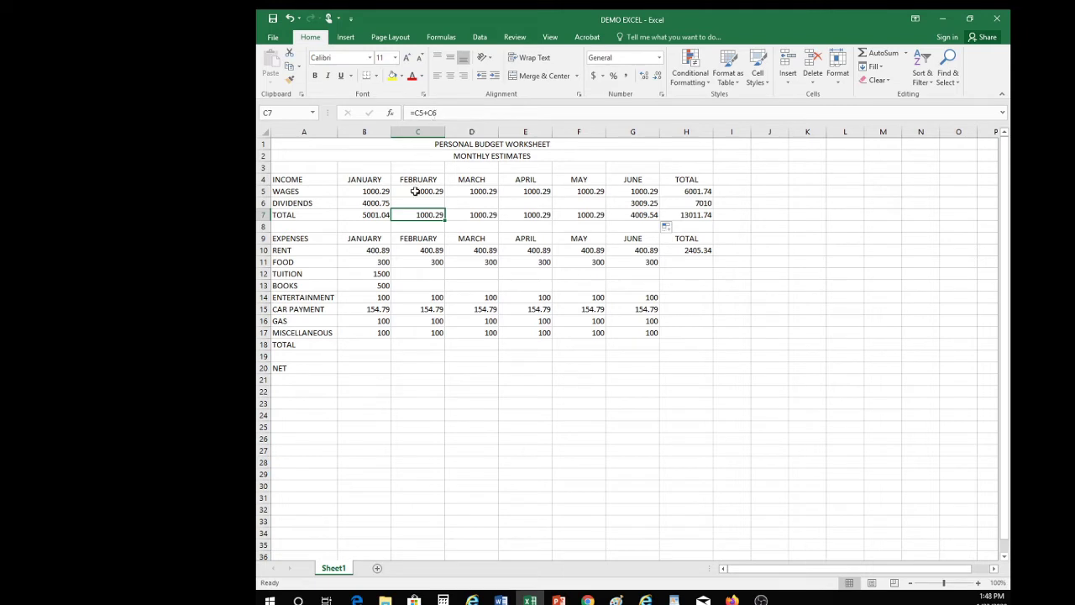
click(476, 216)
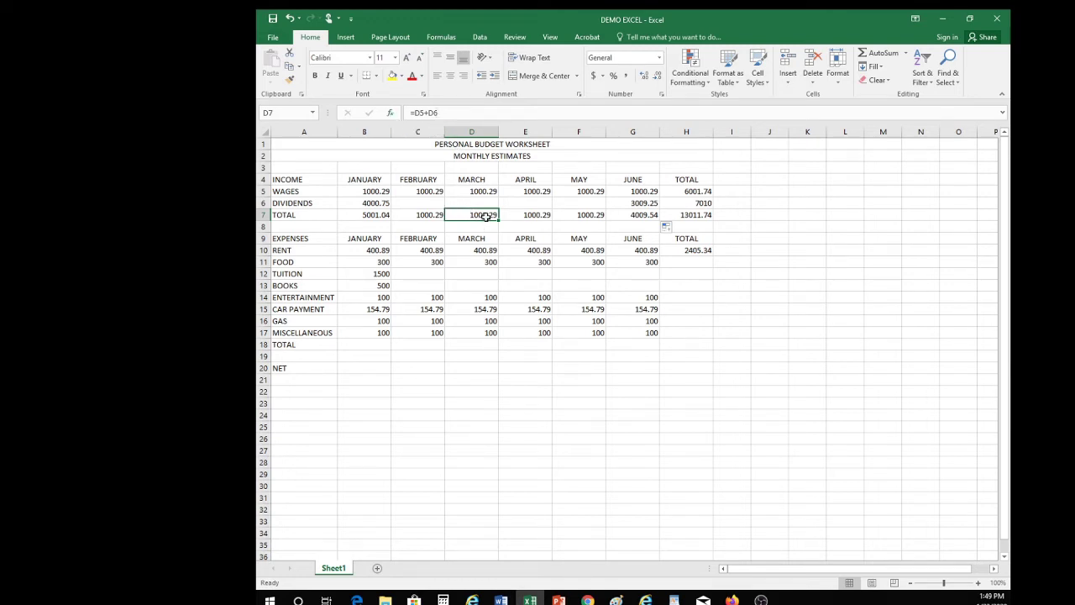
click(539, 215)
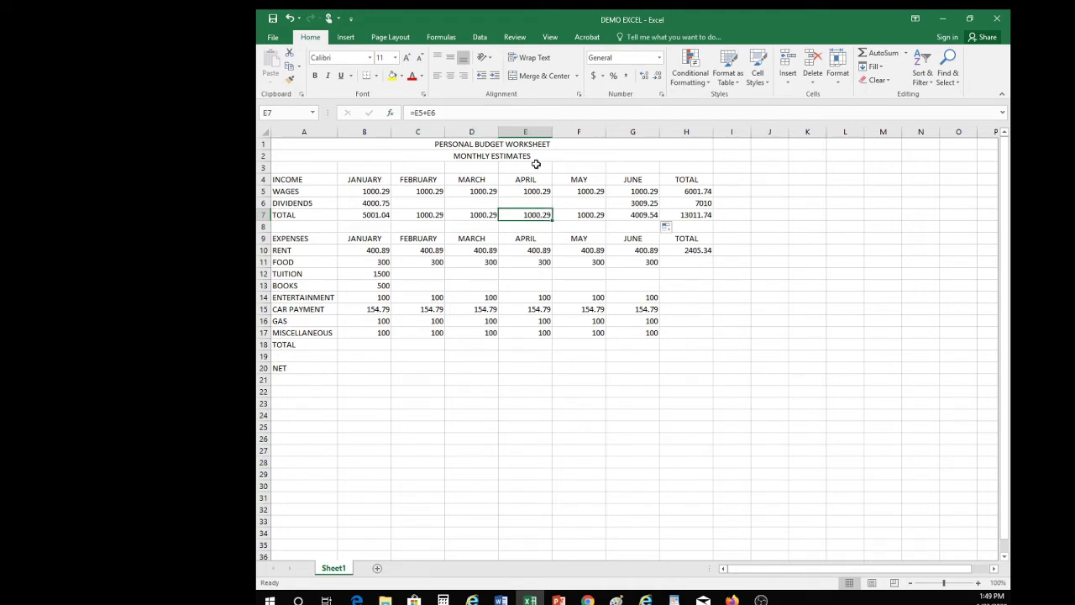
click(584, 216)
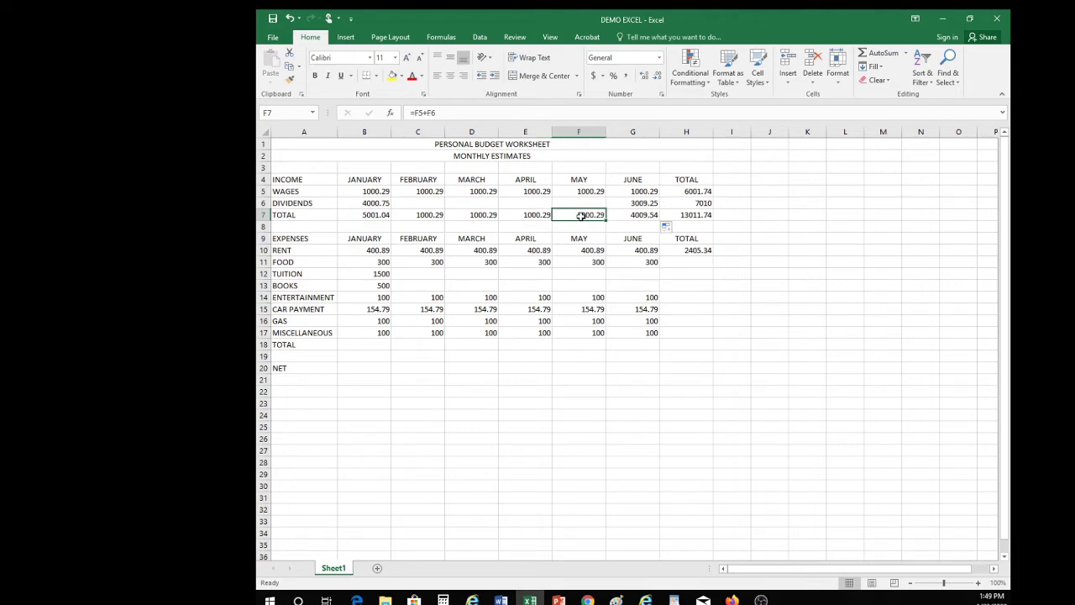
click(635, 215)
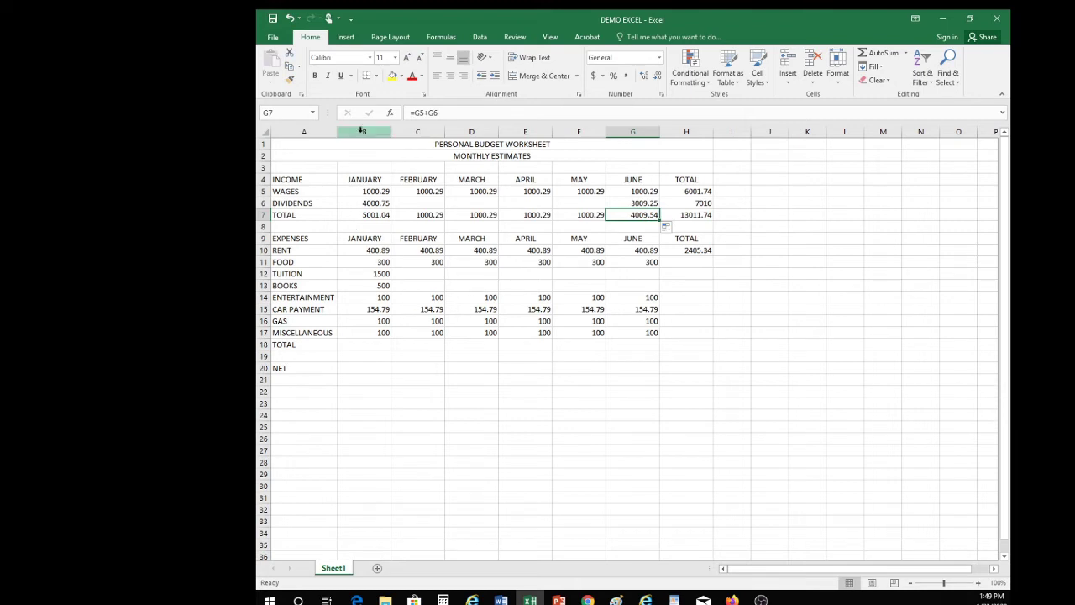
Step: Total the January expenses in B18 with an AutoSum of B10:B17 and fill the formula across to H18
click(363, 344)
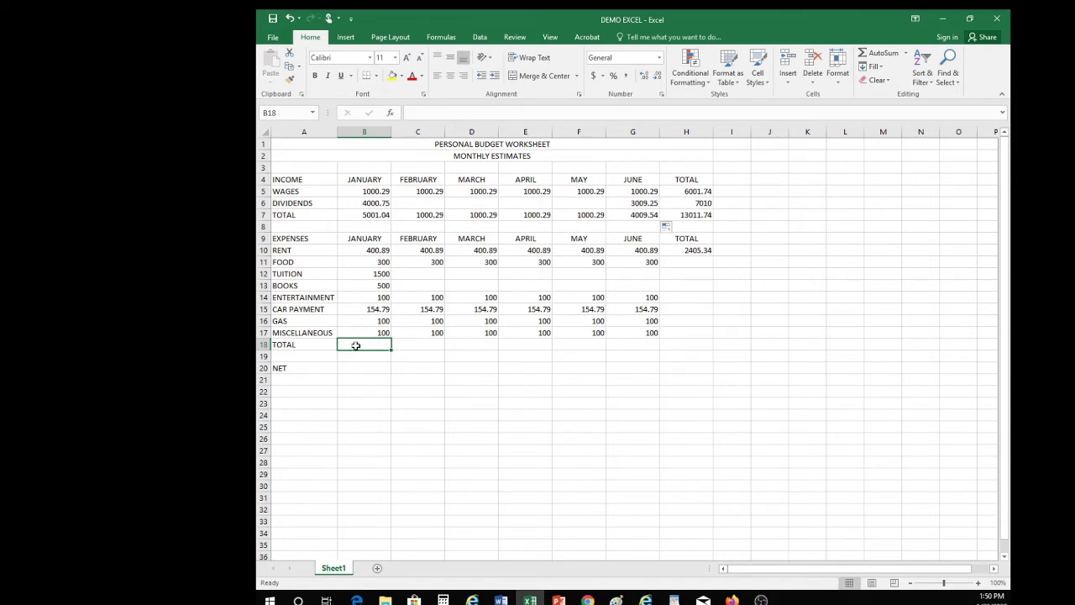
click(886, 55)
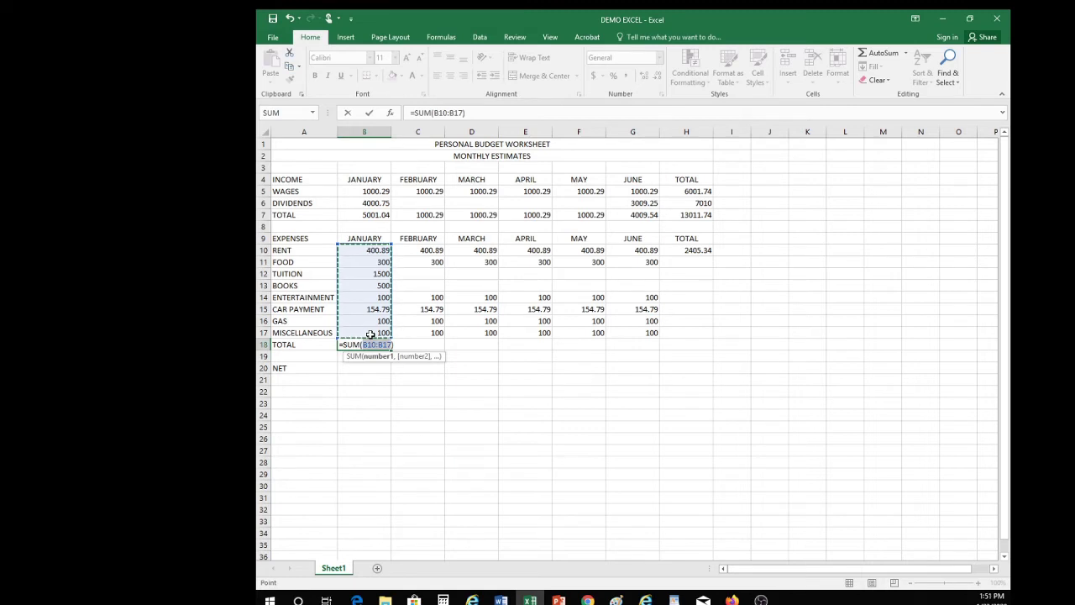
key(Return)
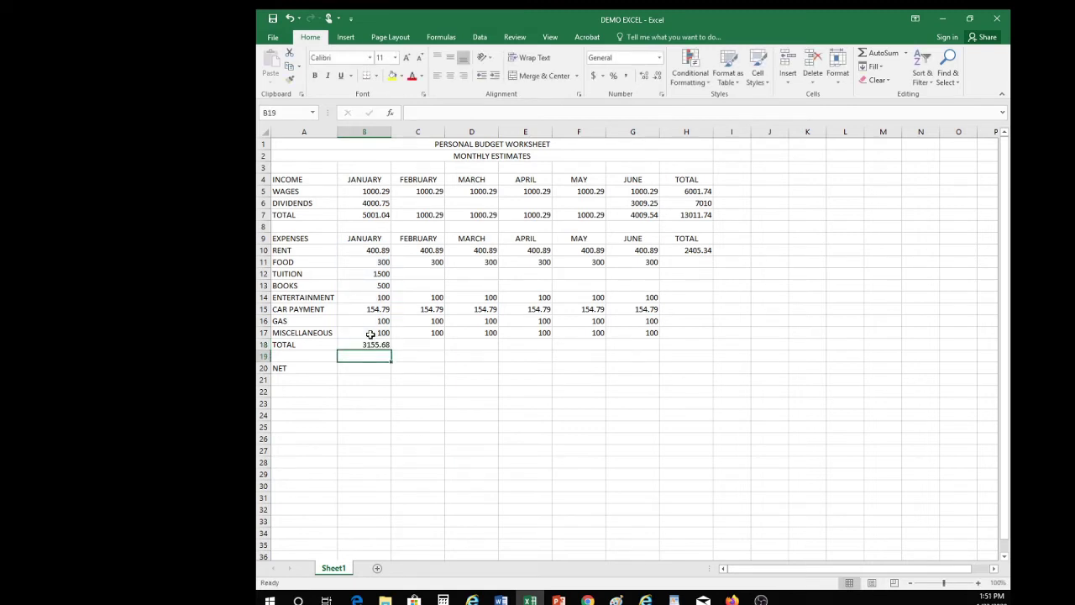
click(378, 345)
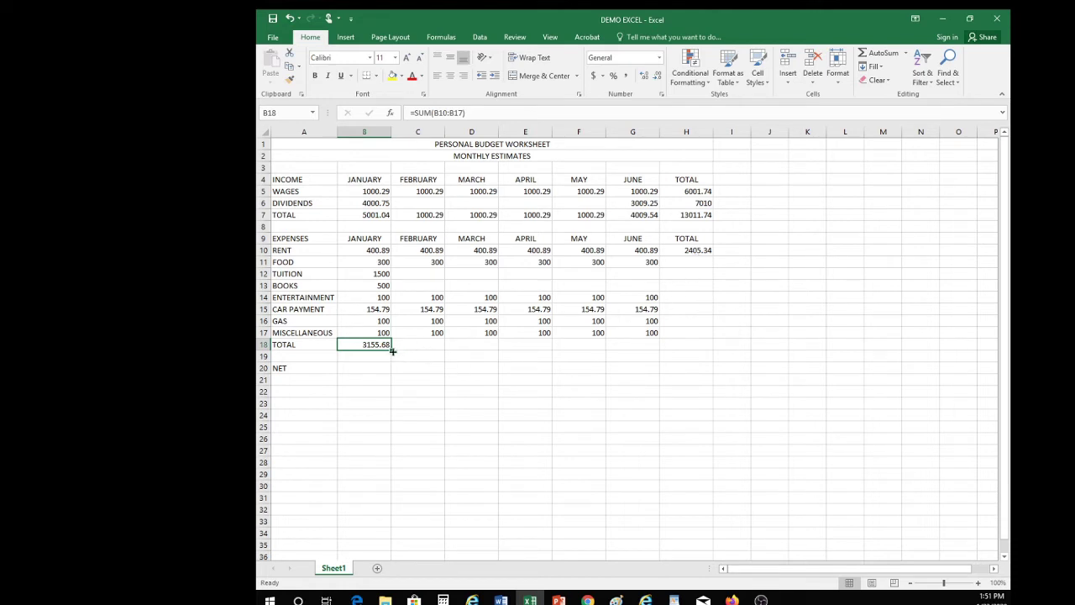
drag(391, 350, 693, 352)
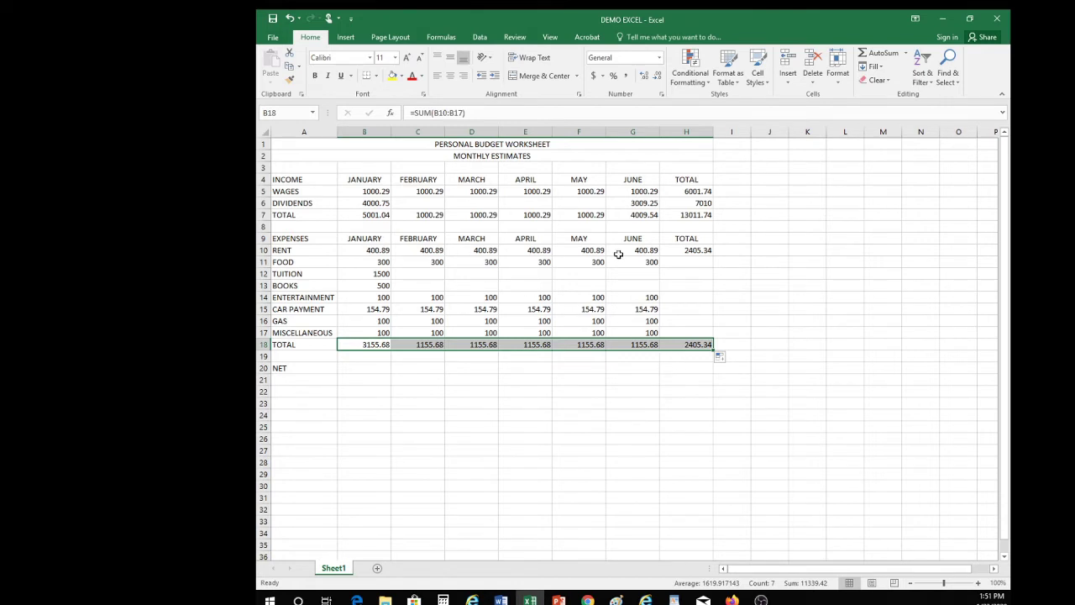
Step: Fill the rent total formula from H10 down through the miscellaneous row to H17
click(691, 250)
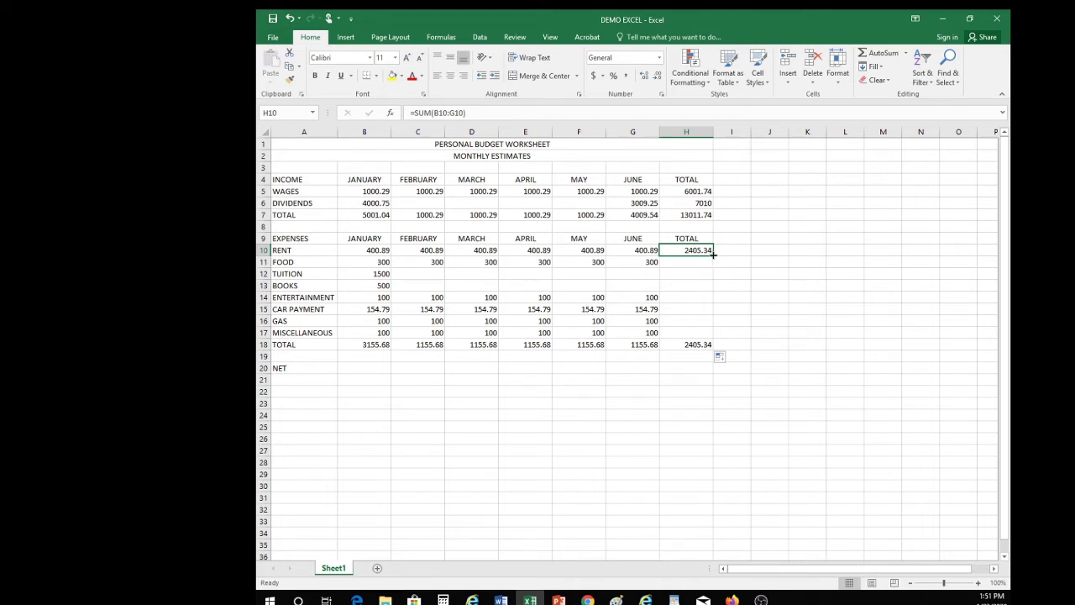
drag(713, 254, 707, 336)
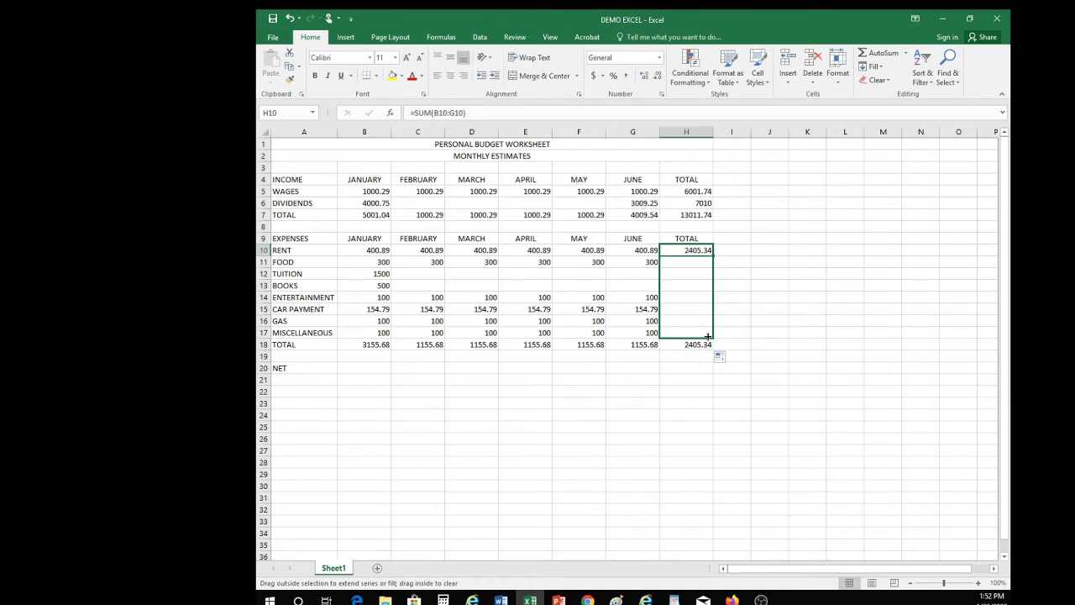
drag(708, 336, 708, 336)
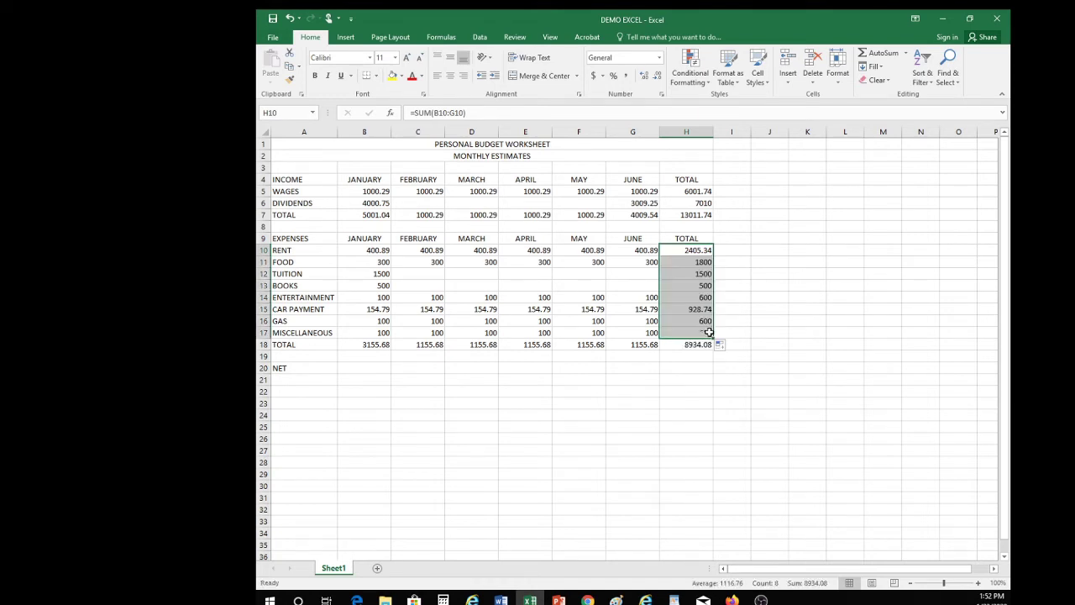
Step: Calculate January's net in B20 by subtracting the expense total from the income total with =B7-B18
click(640, 380)
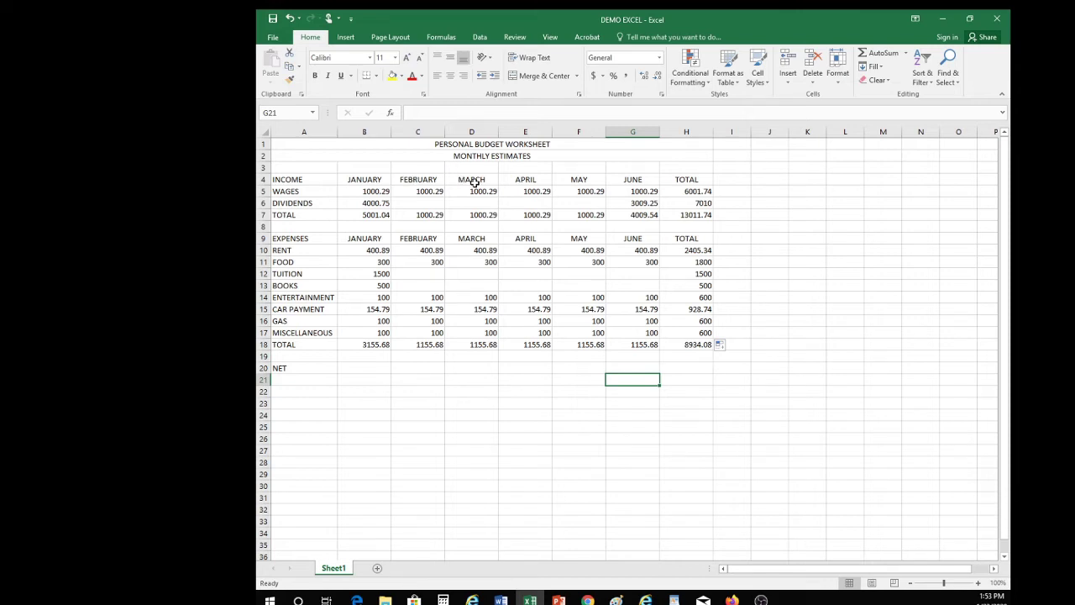
click(368, 370)
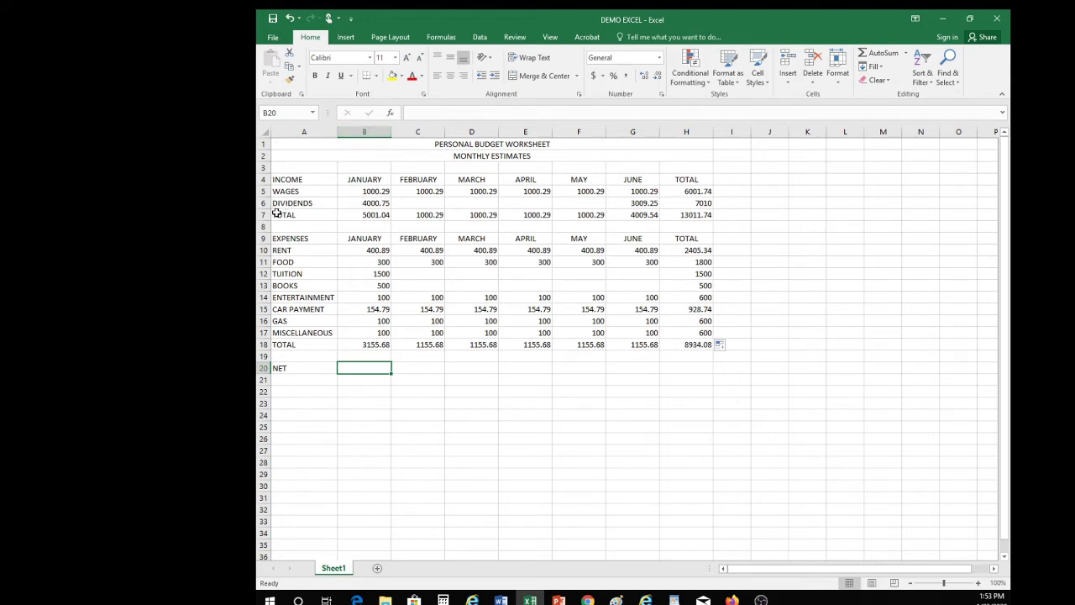
click(367, 215)
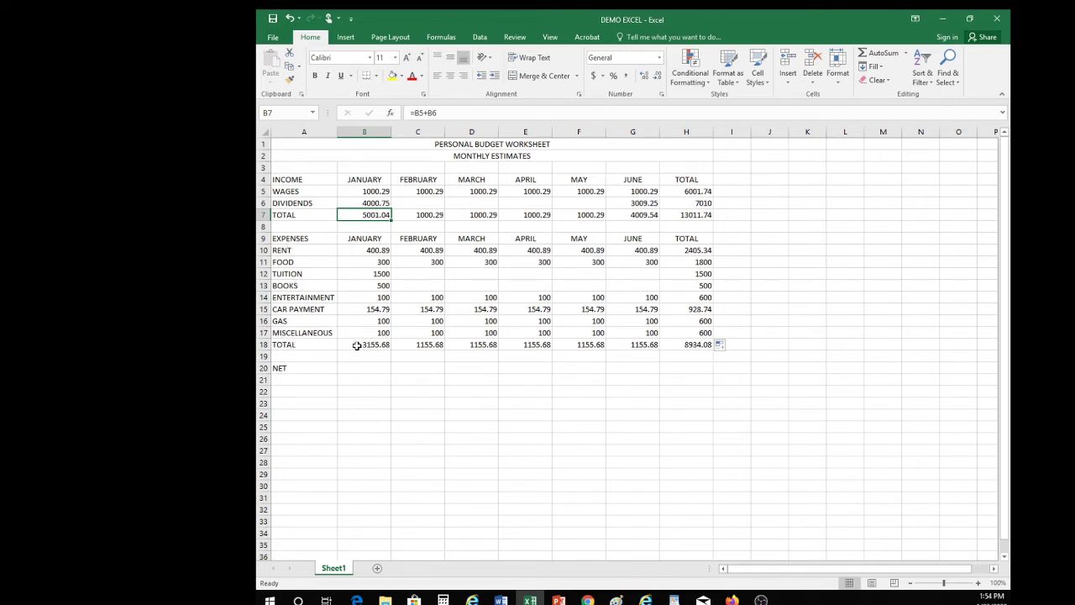
click(356, 344)
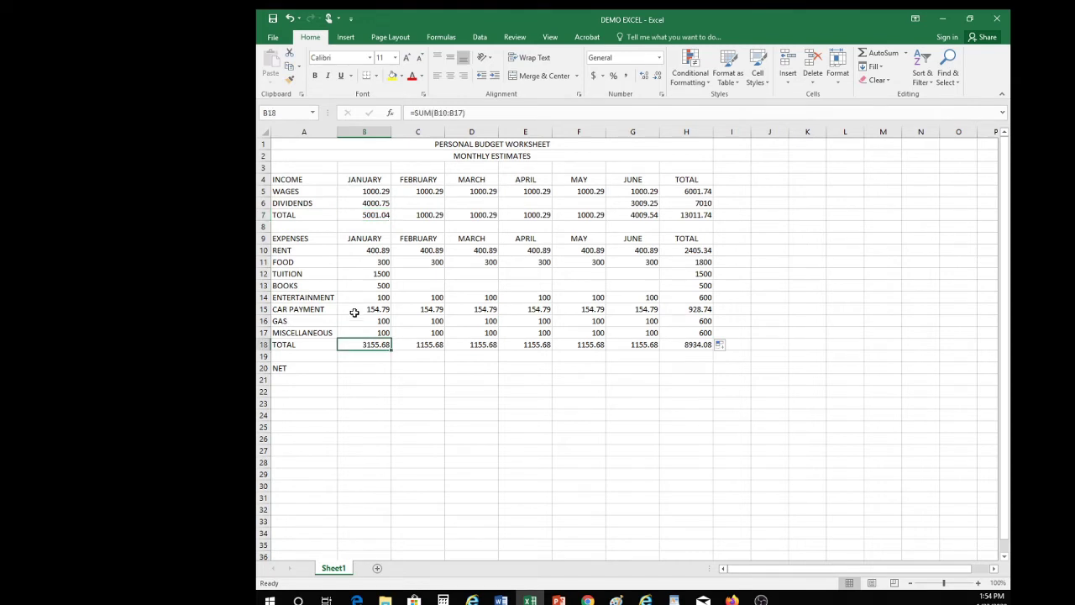
click(372, 215)
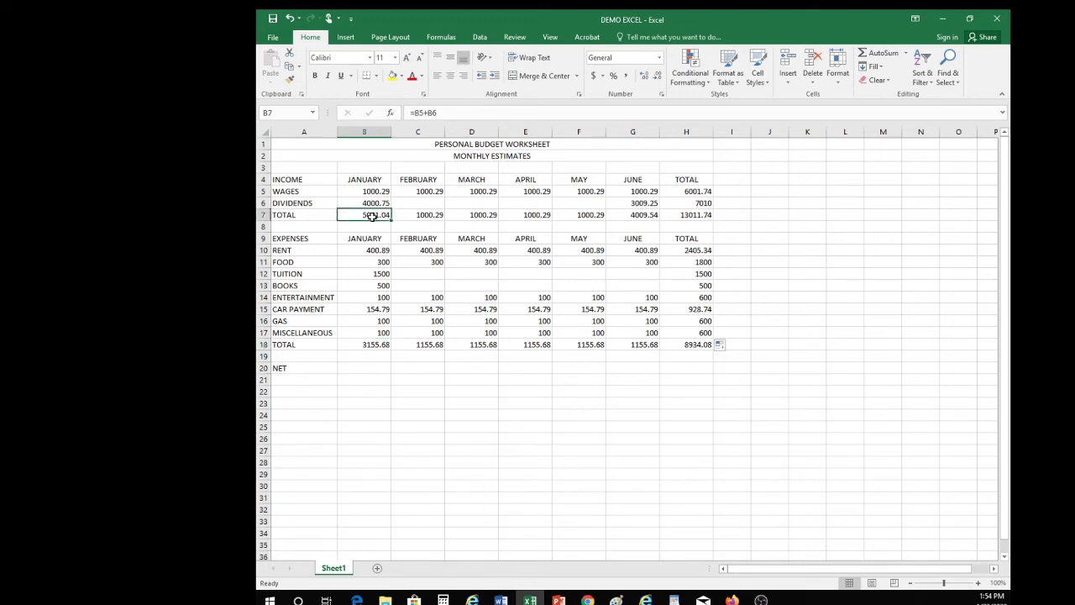
click(361, 345)
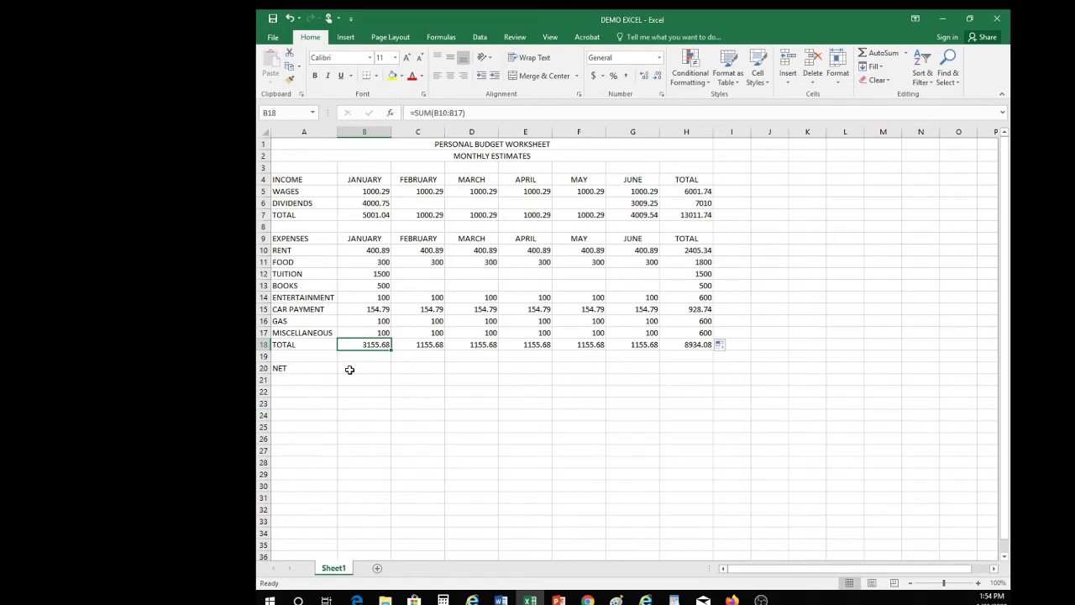
click(349, 370)
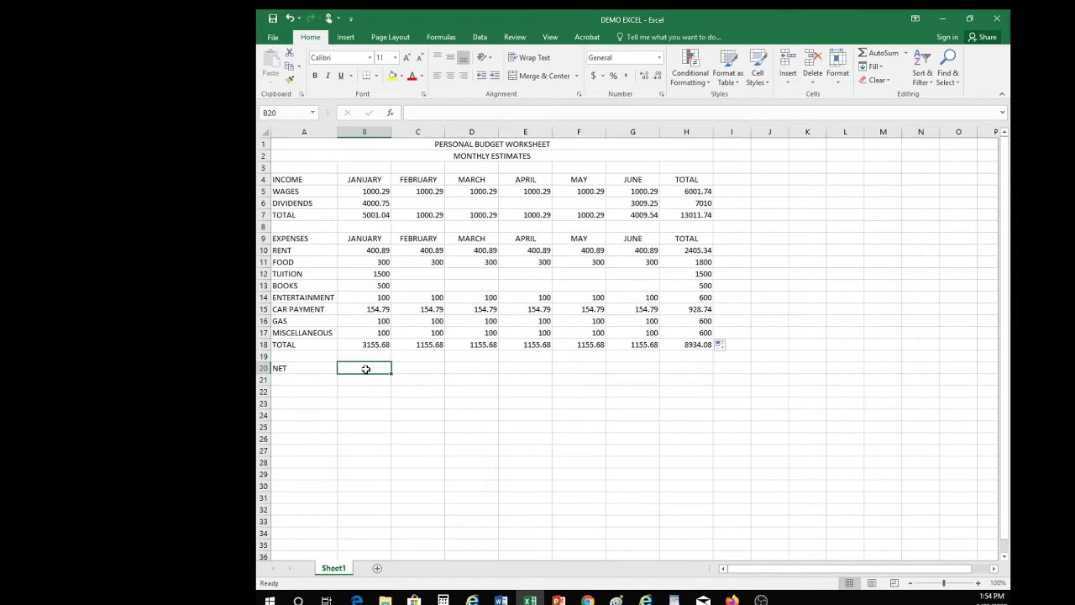
text(=)
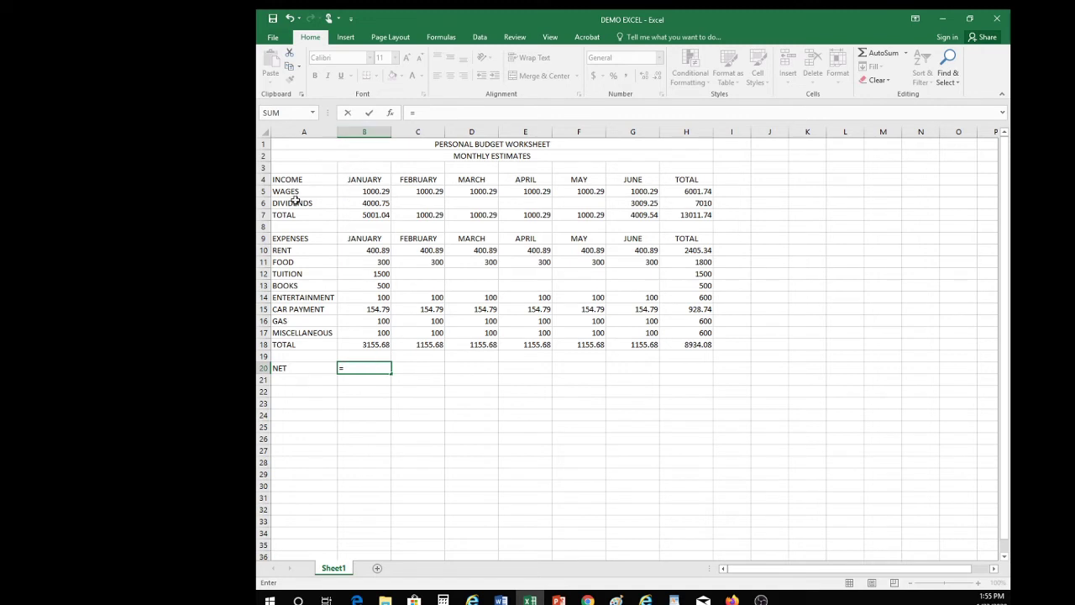
click(372, 215)
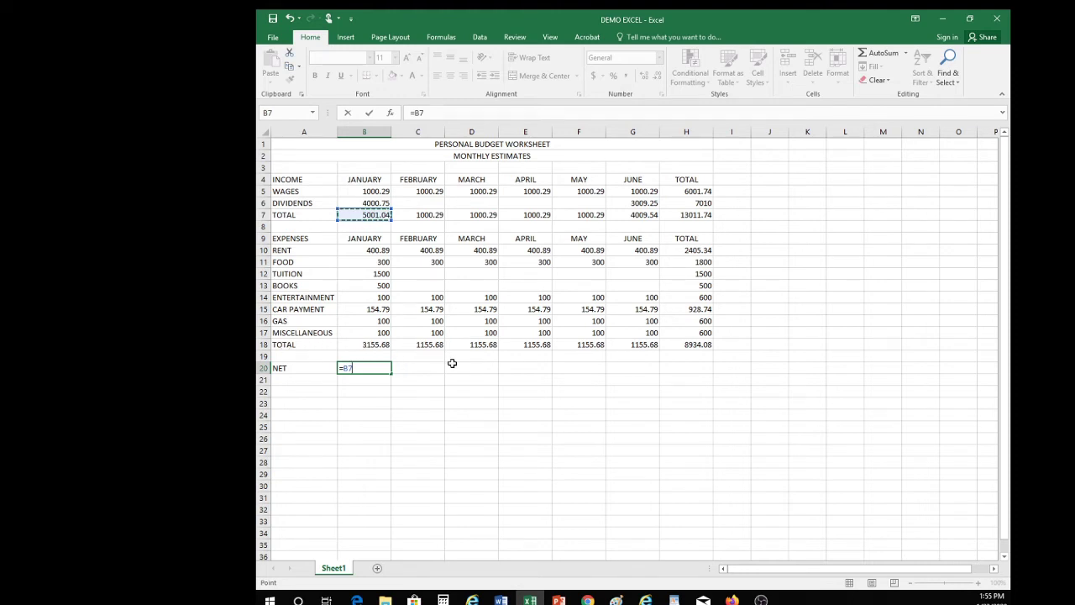
text(-)
click(363, 344)
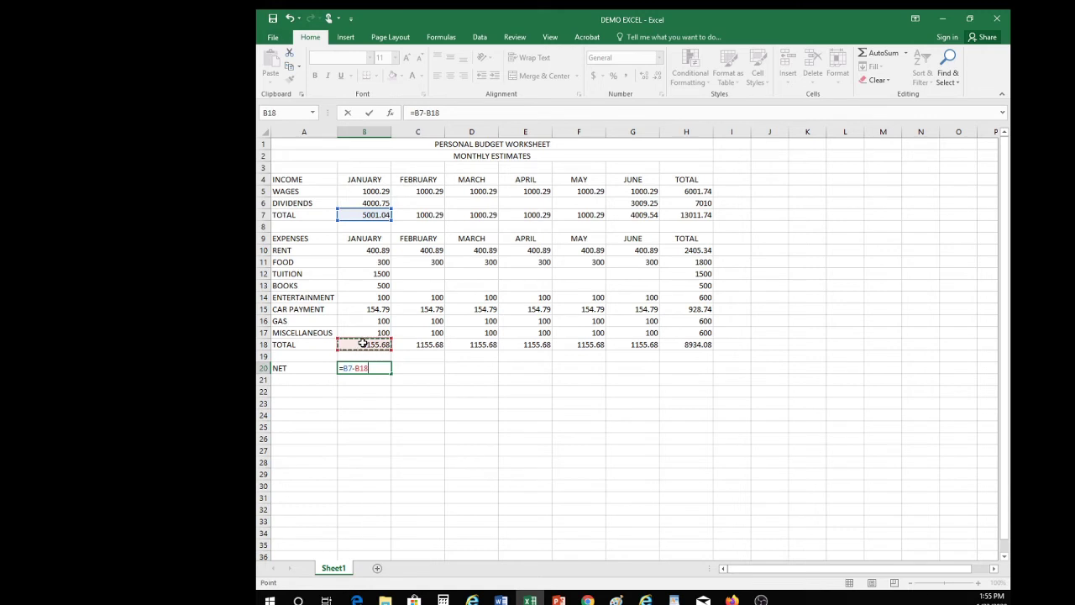
key(Return)
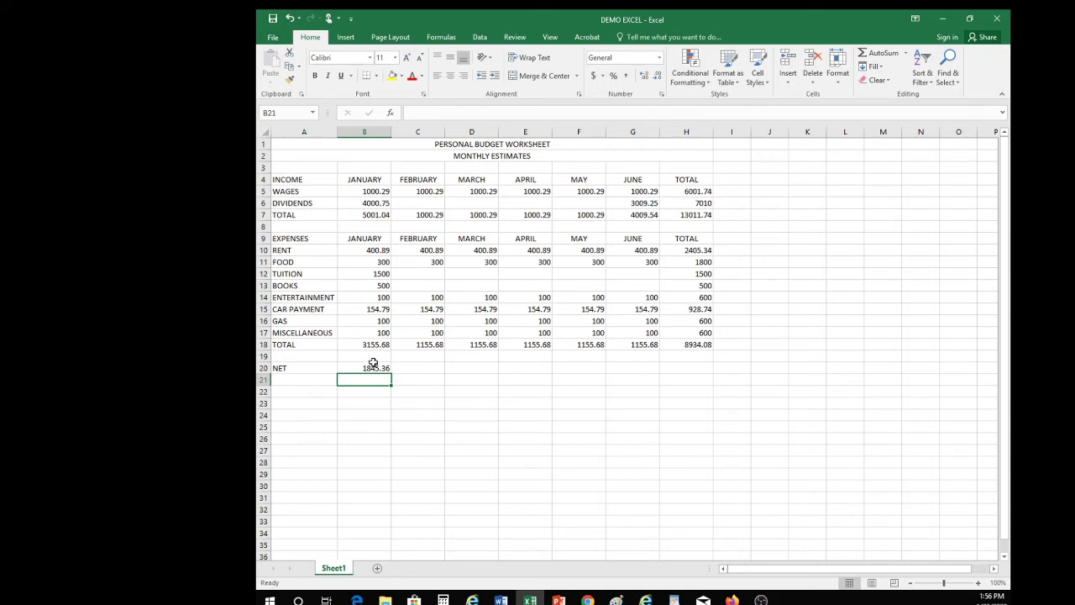
Step: Fill the January net formula across row 20 through June and the Total column, up to H20
click(364, 369)
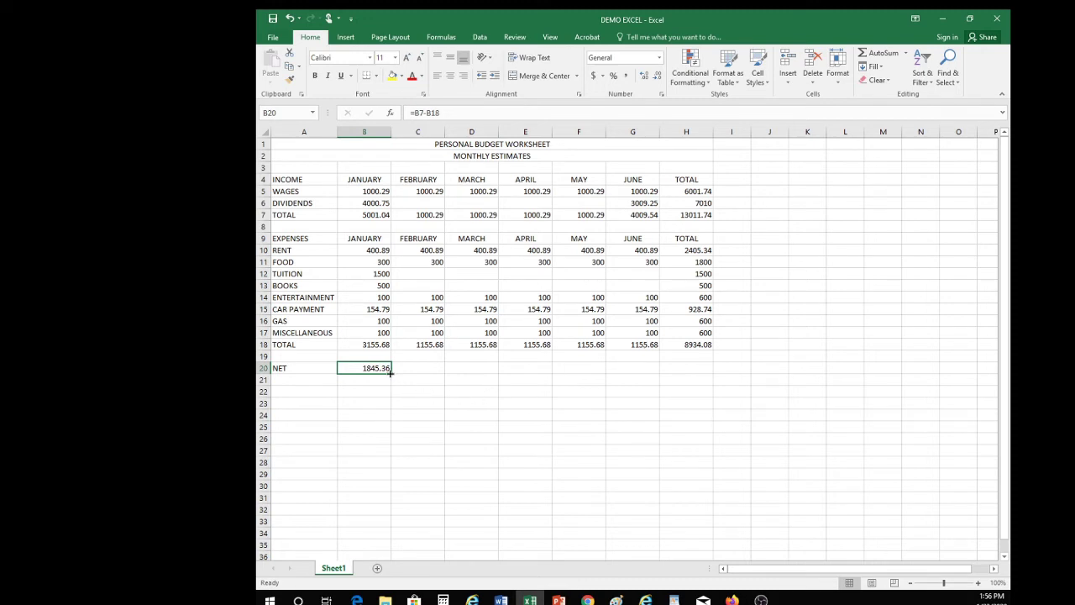
drag(390, 374, 644, 376)
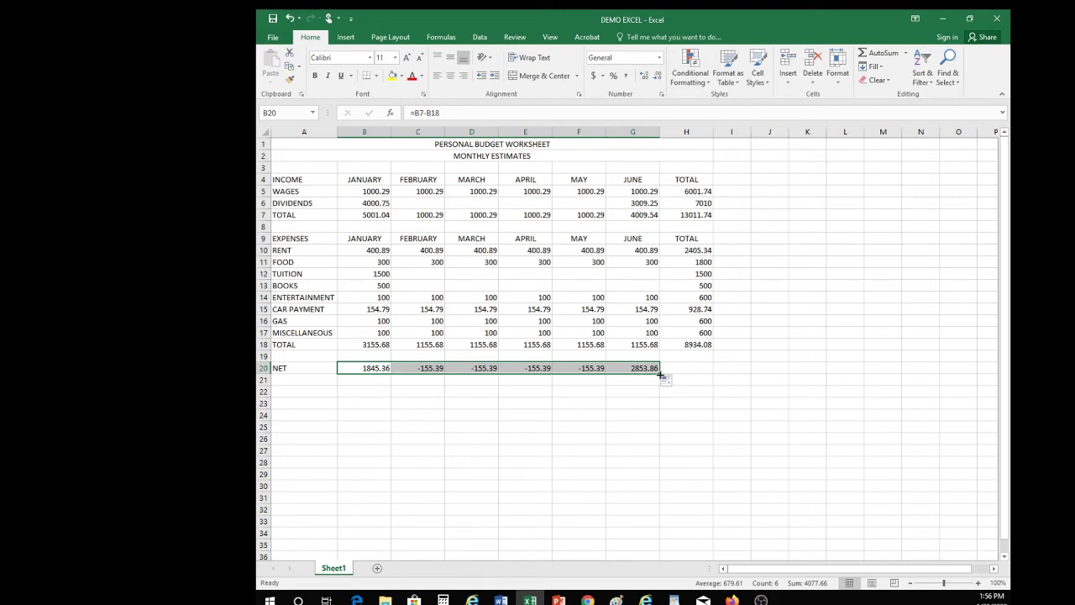
drag(660, 373, 712, 370)
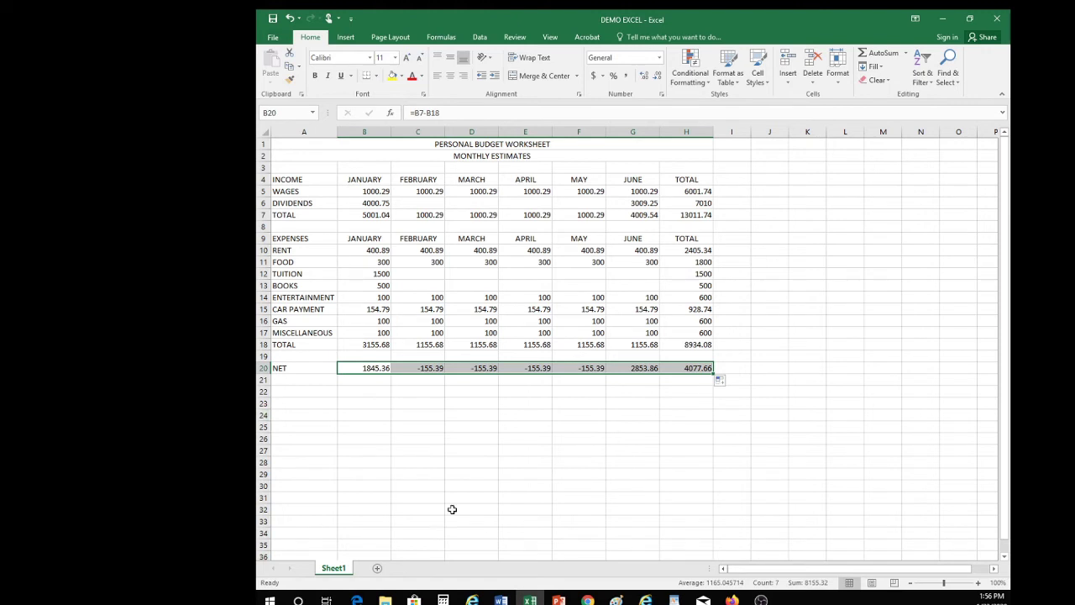
click(379, 391)
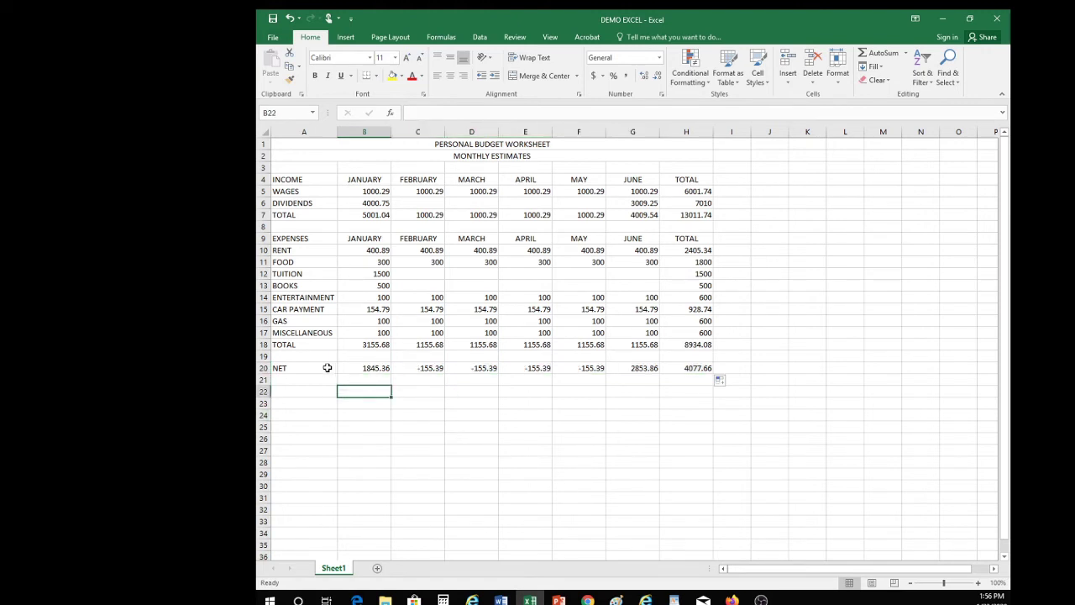
Step: Check the copied net formulas cell by cell in row 20, from January through the Total column
click(370, 367)
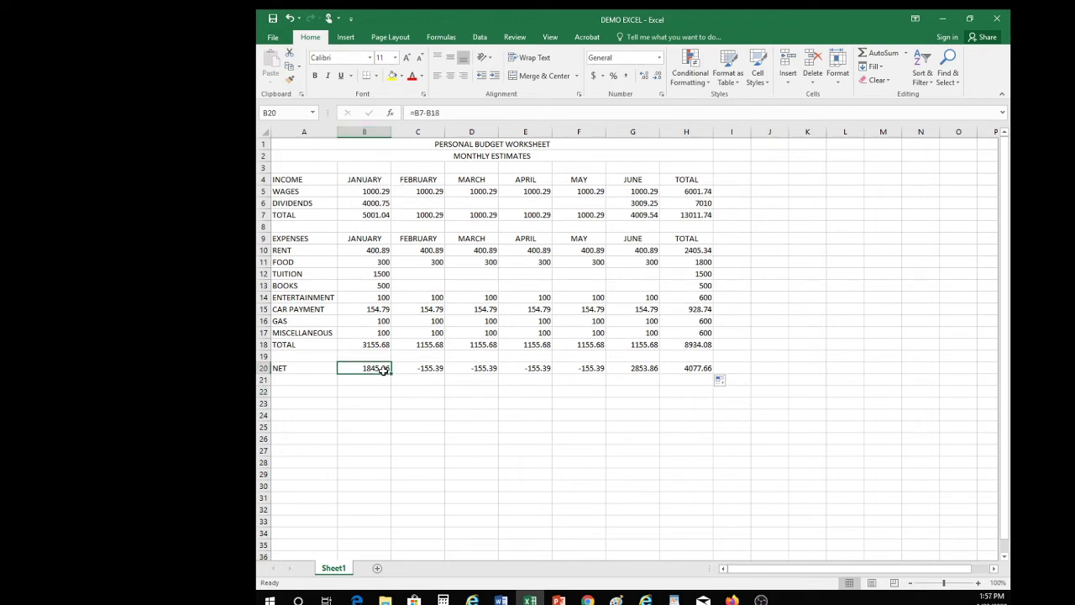
click(427, 368)
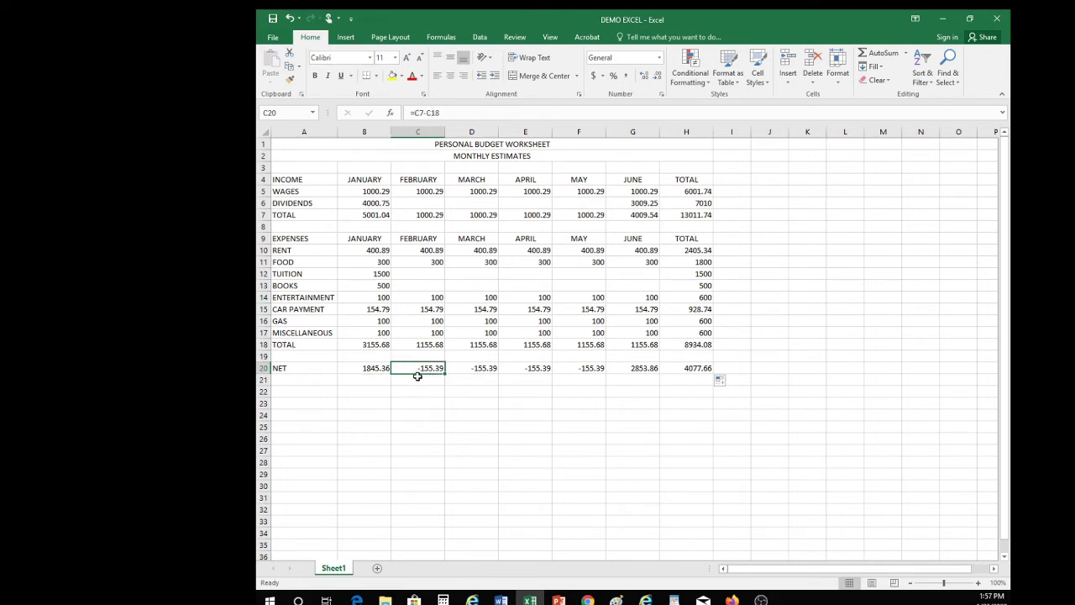
click(484, 369)
click(520, 368)
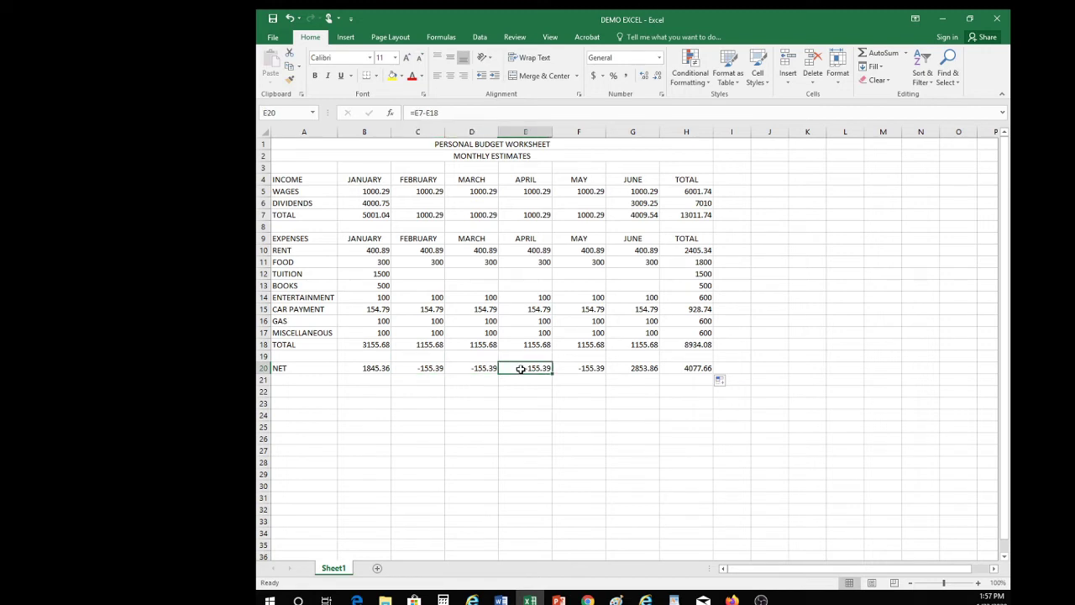
click(589, 371)
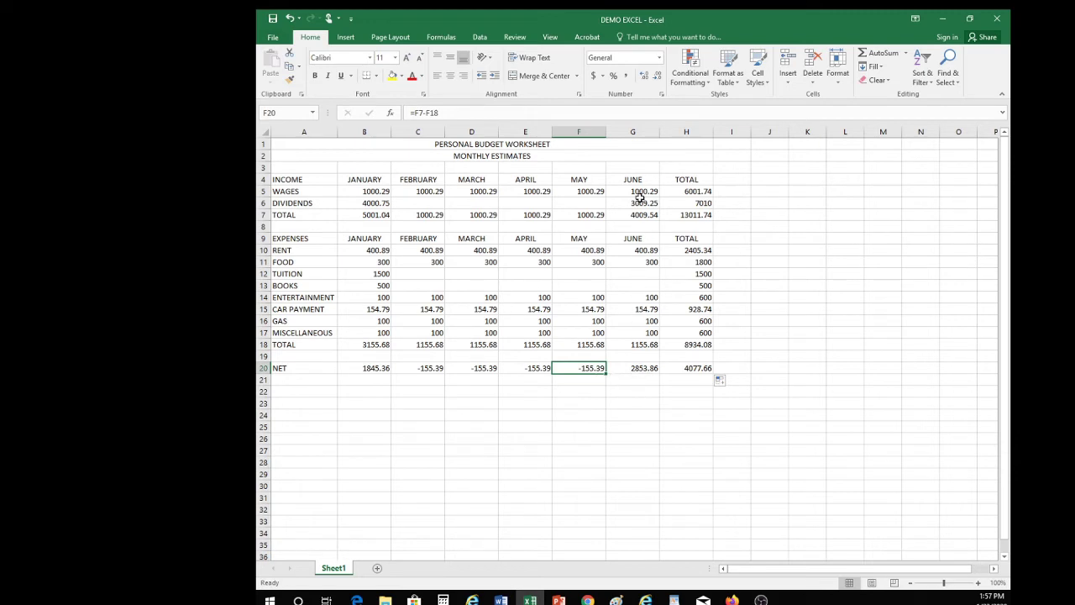
click(647, 370)
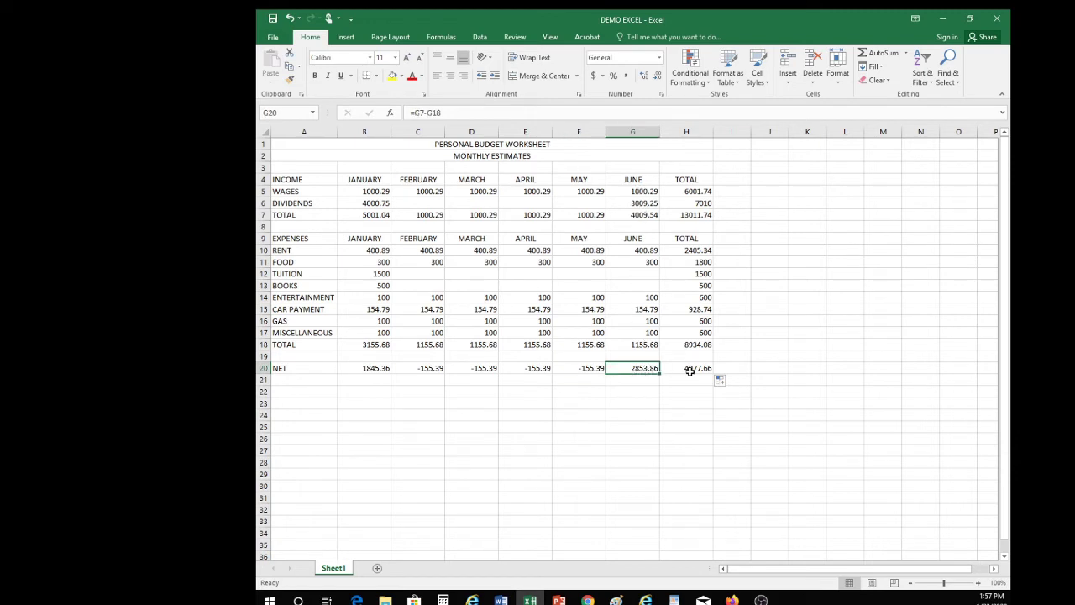
click(689, 369)
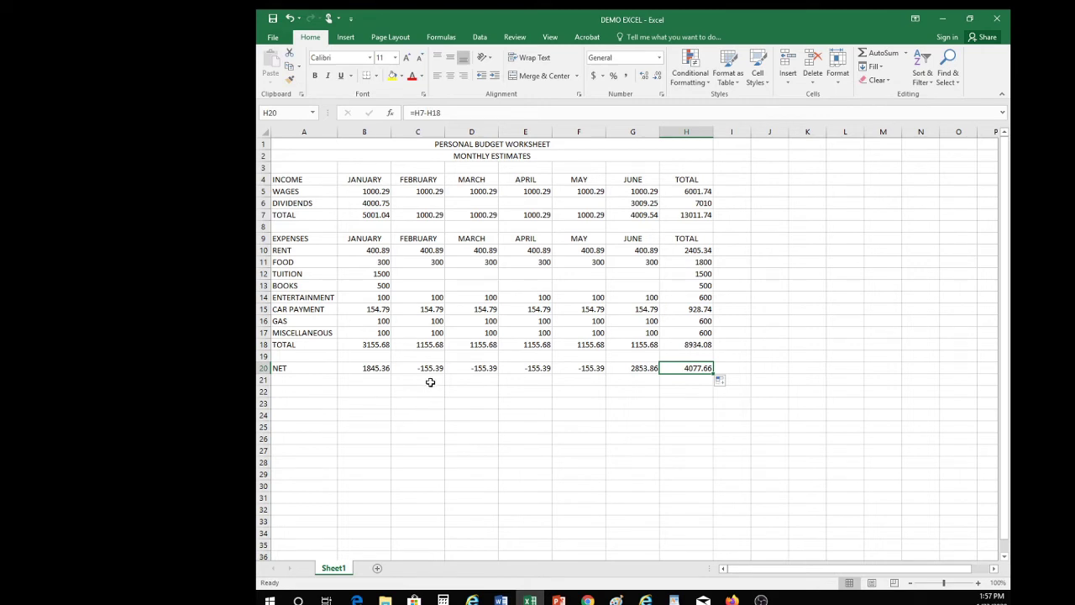
Step: Compare January's net with the February to May nets in C20:F20, examining the combined sum of those four months
click(372, 370)
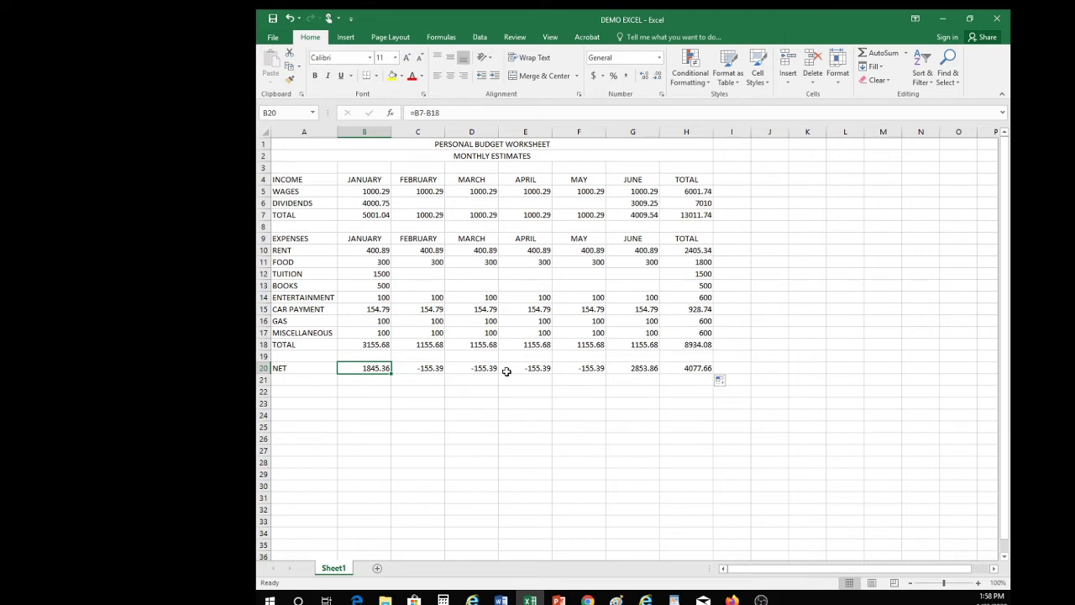
click(427, 370)
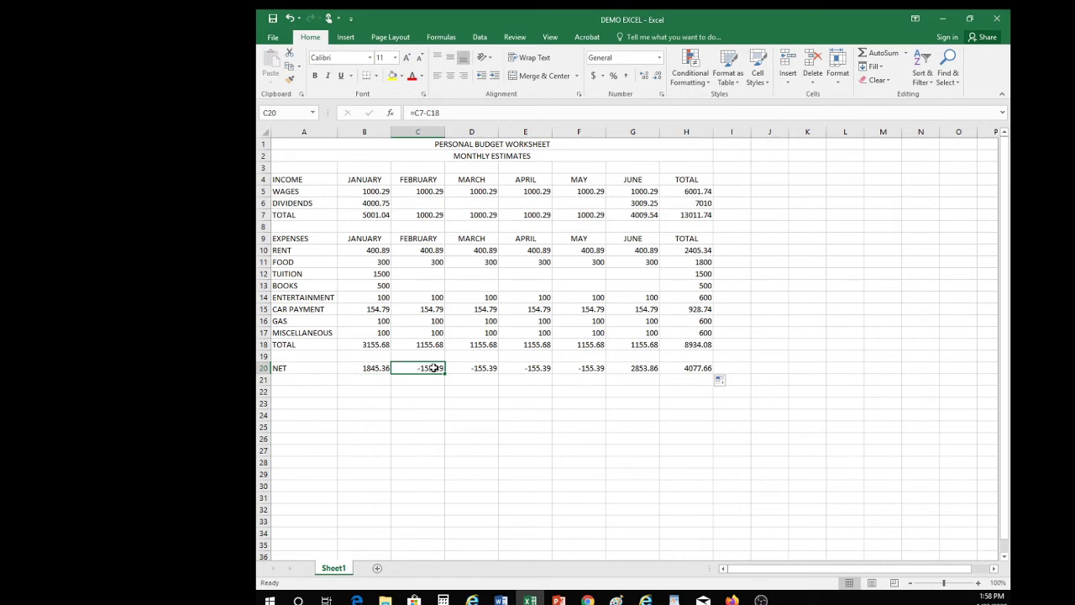
drag(435, 367, 579, 366)
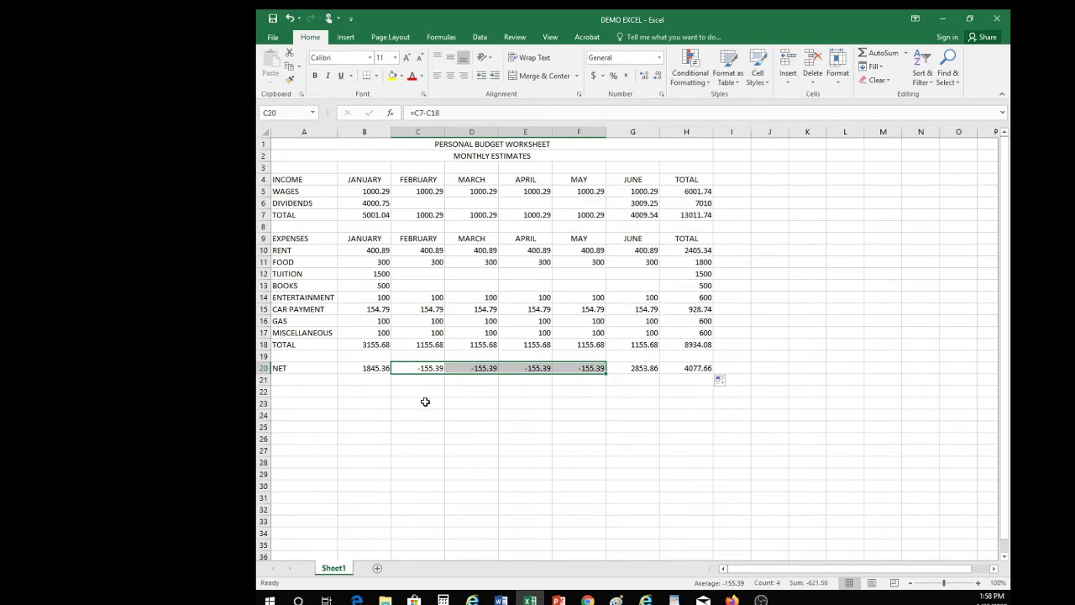
click(377, 368)
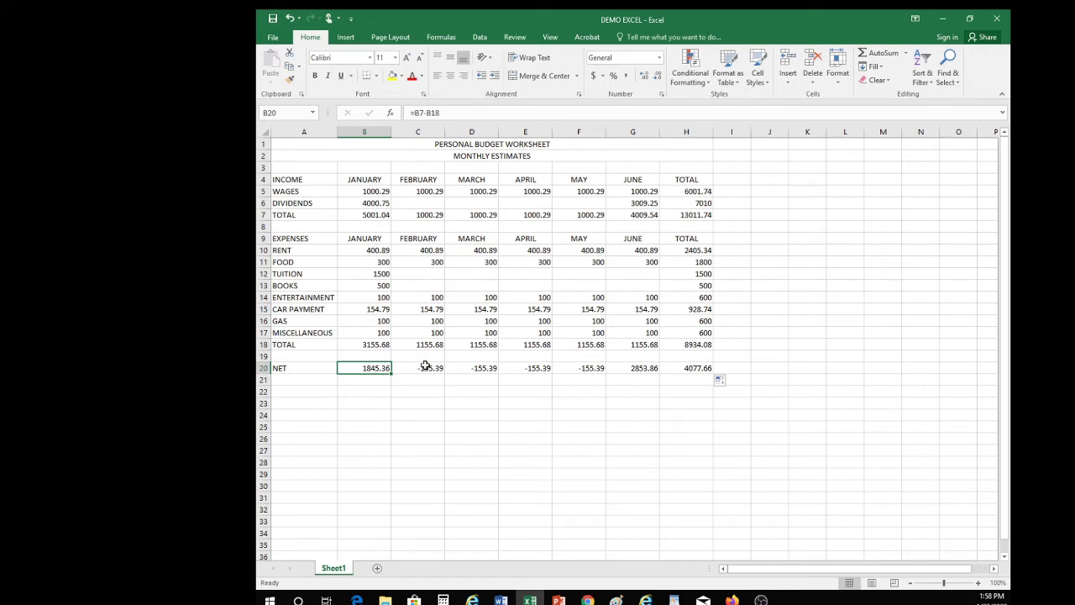
drag(425, 367, 594, 371)
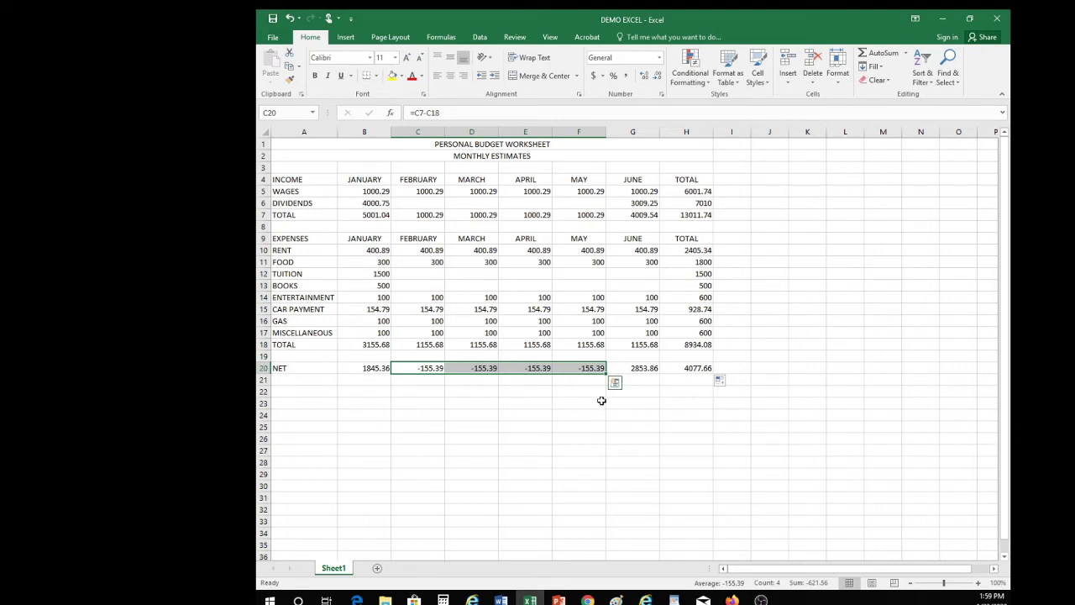
click(635, 416)
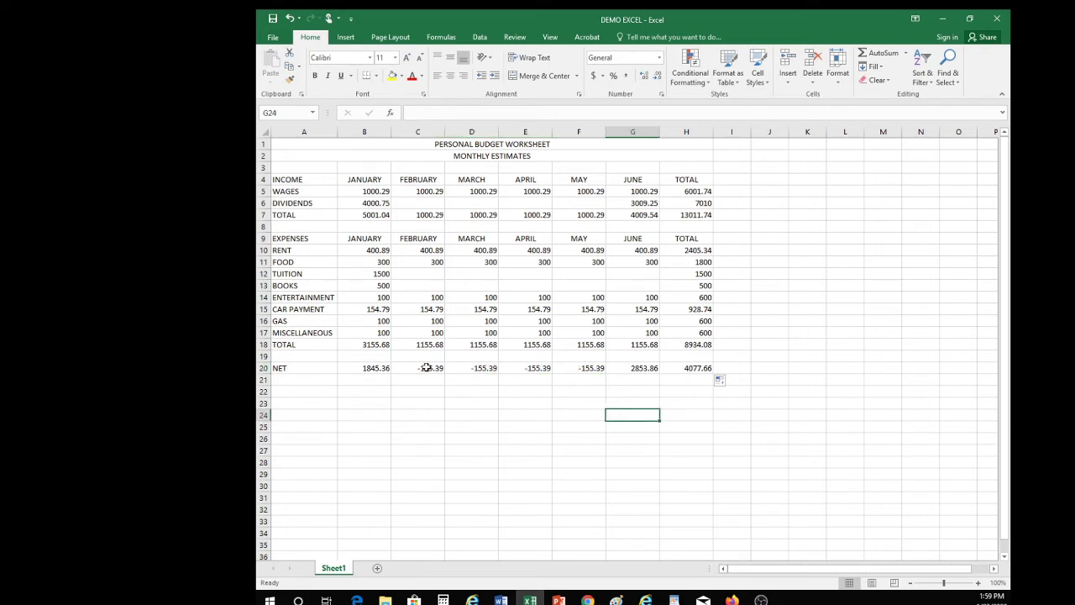
drag(427, 368, 591, 366)
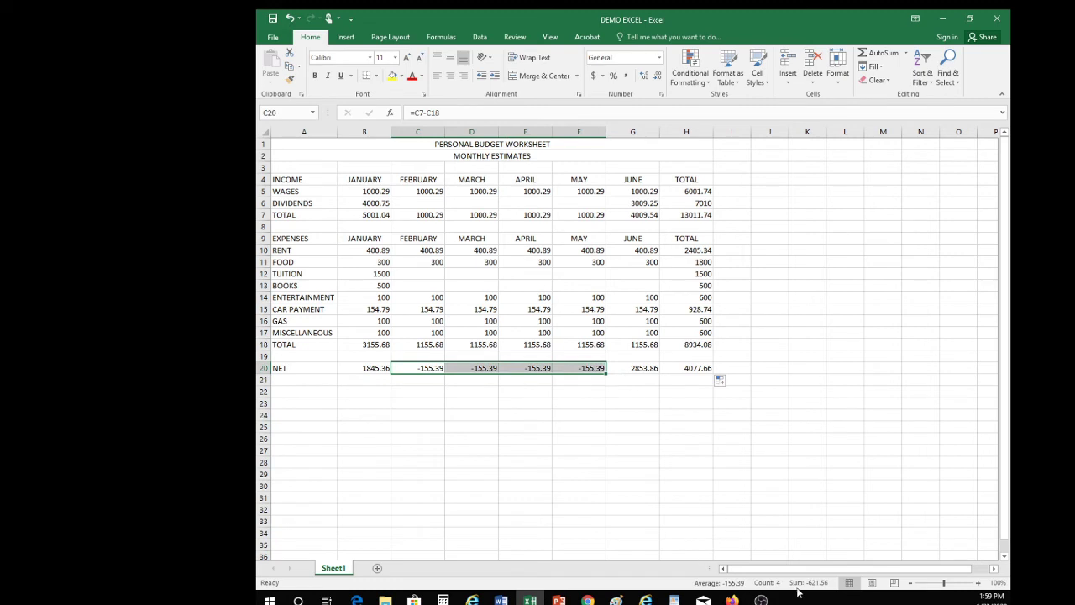
click(650, 391)
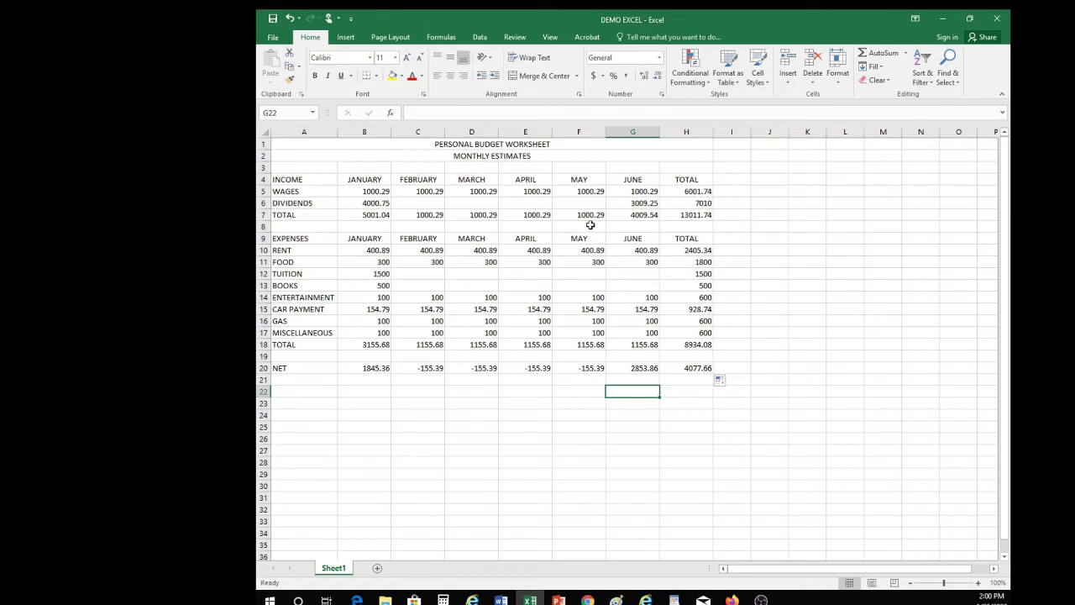
Step: Examine the blank dividends cells for February through May and the blank February tuition and books cells
click(419, 202)
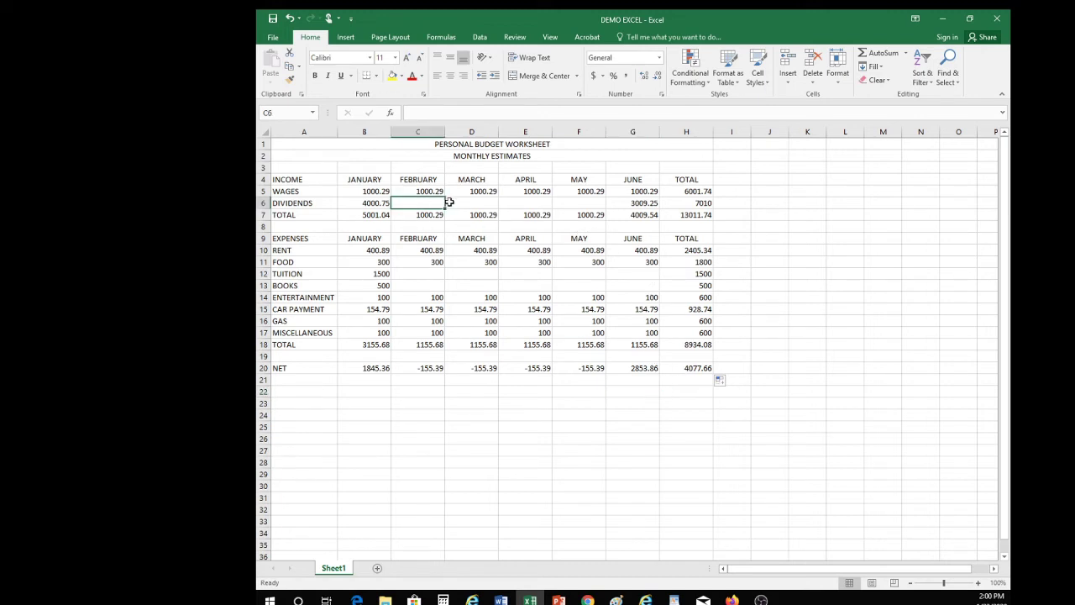
drag(446, 203, 581, 199)
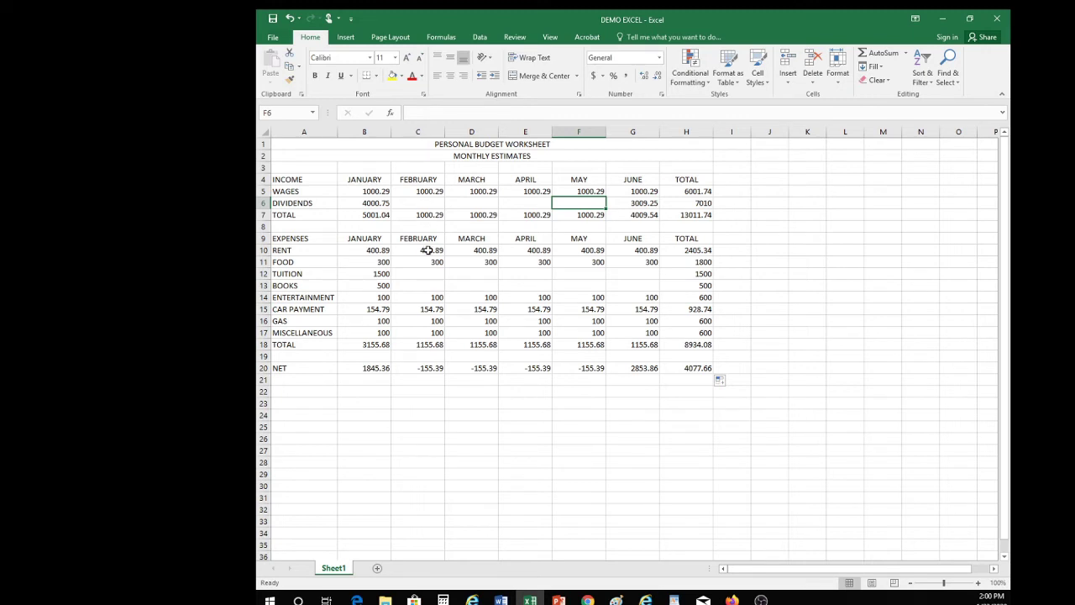
drag(427, 272, 436, 282)
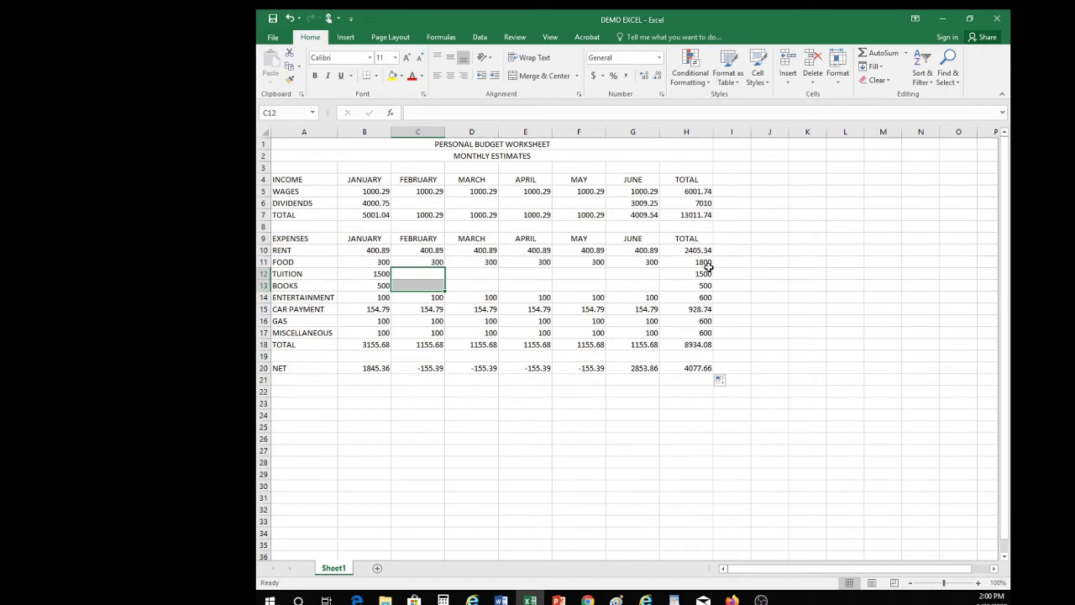
Step: Set the gas expense to 150 for both May and June in F16:G16
click(704, 321)
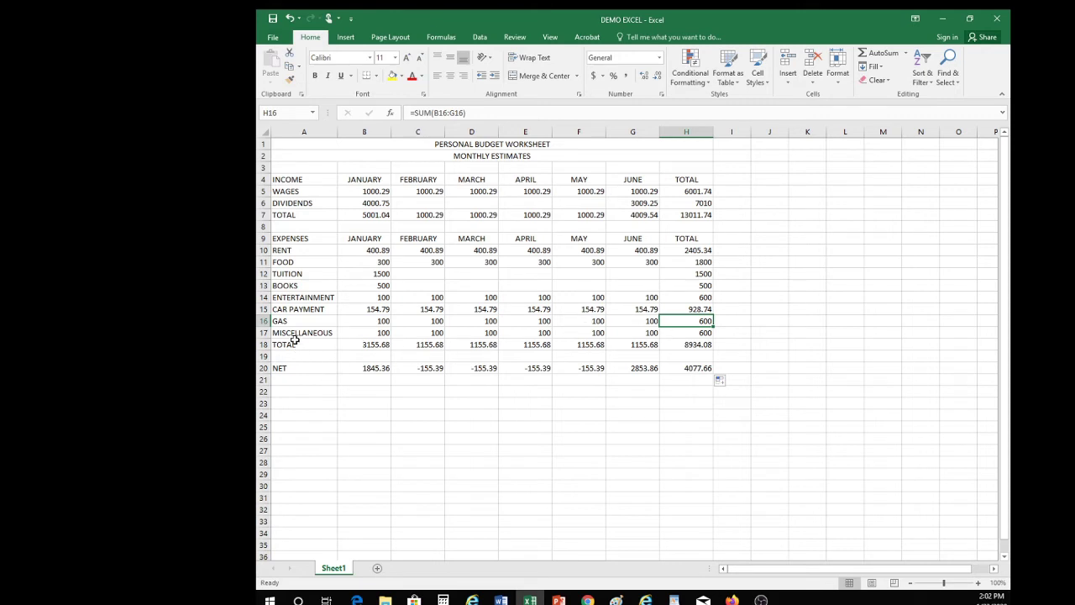
click(593, 321)
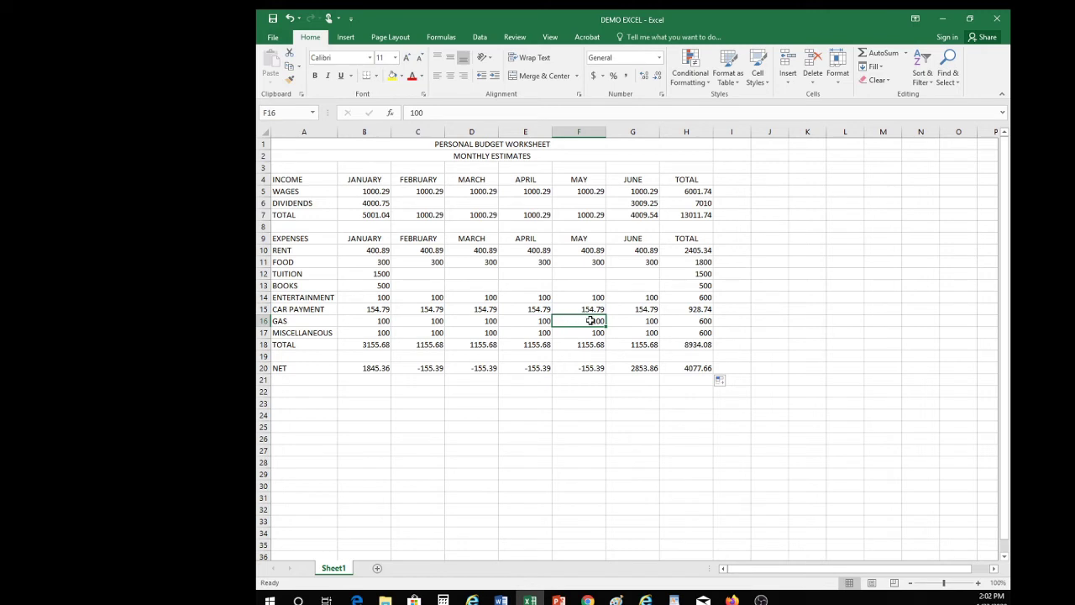
text(15)
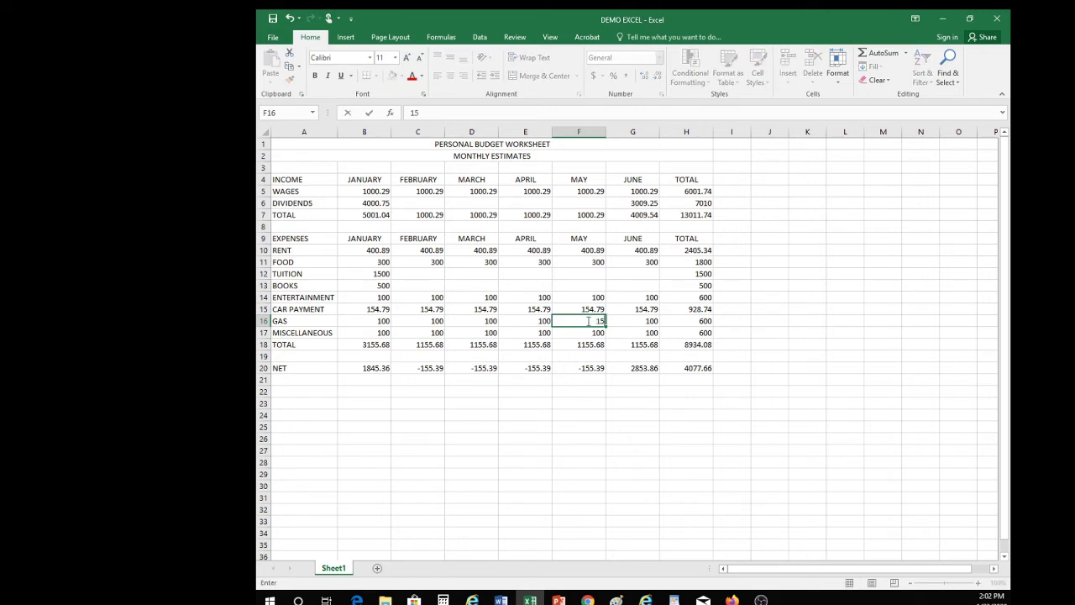
text(0)
key(Tab)
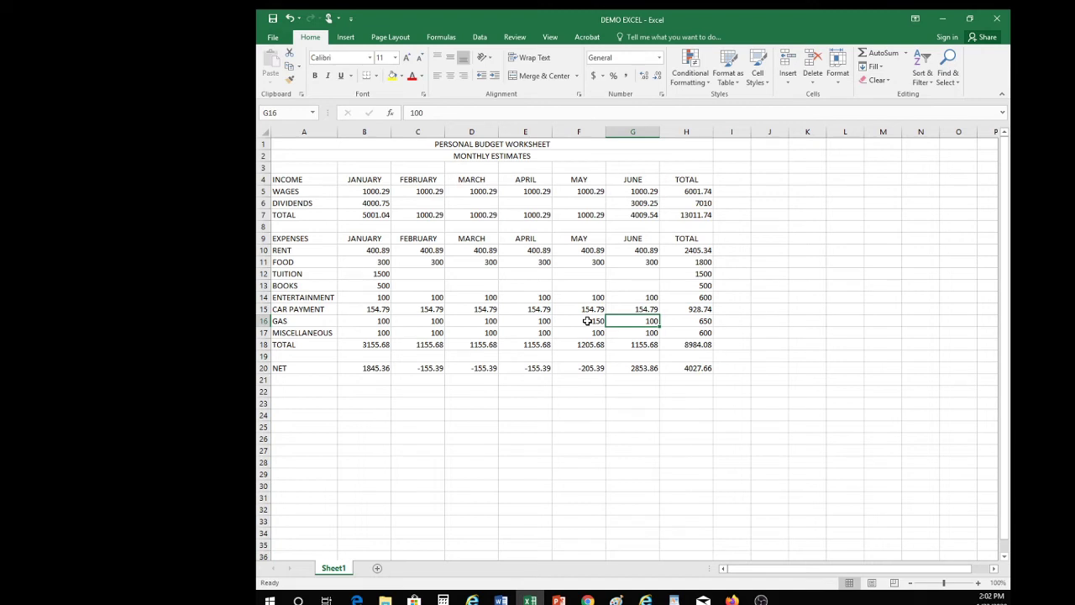
text(1)
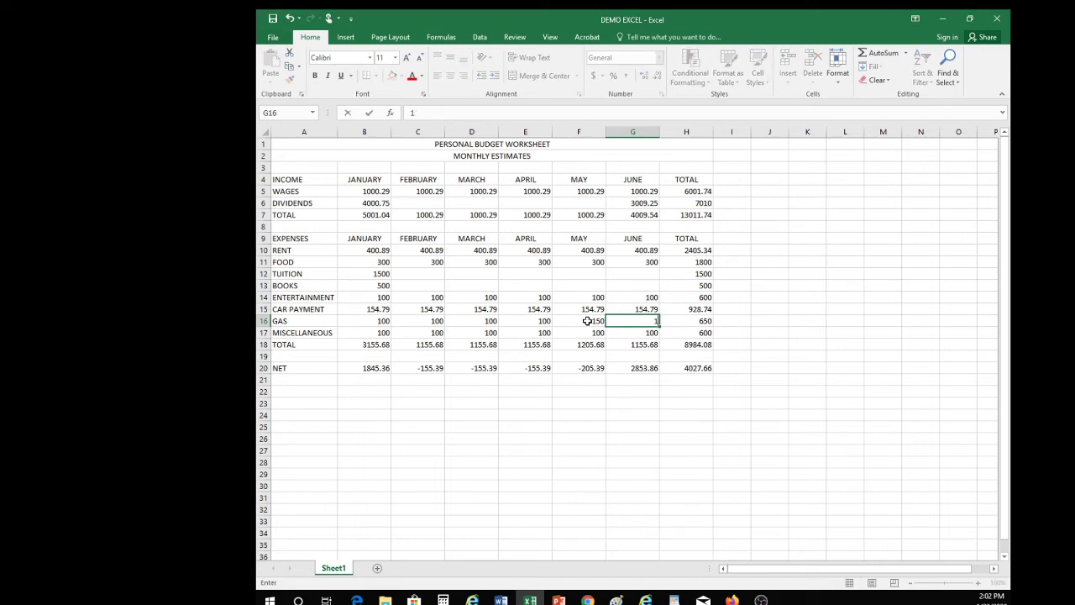
text(50)
click(658, 438)
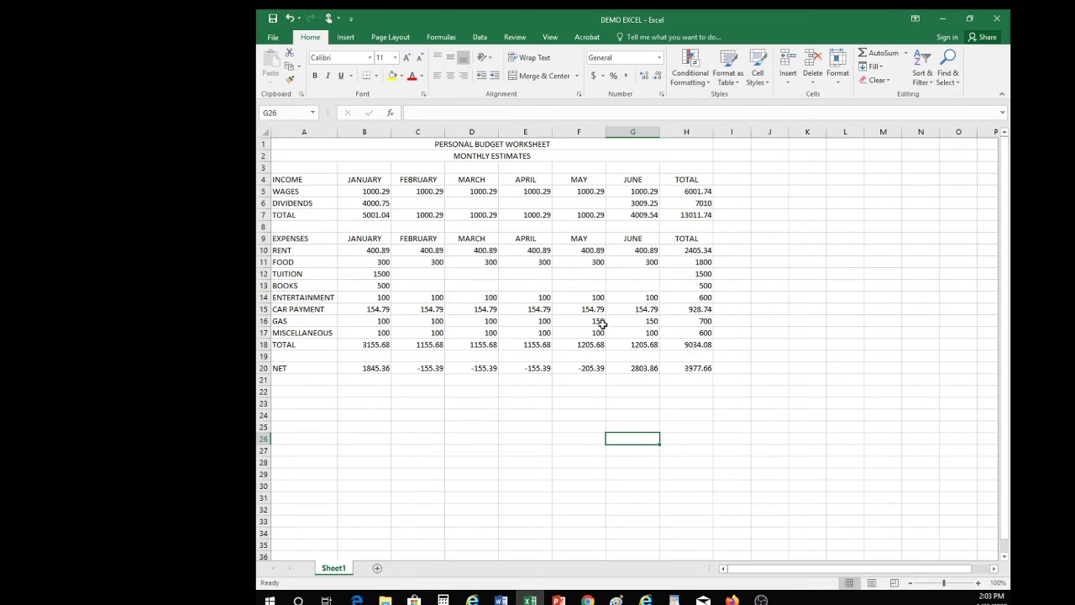
Step: Examine the May and June entertainment amounts, the June net and the overall net in H20
click(589, 297)
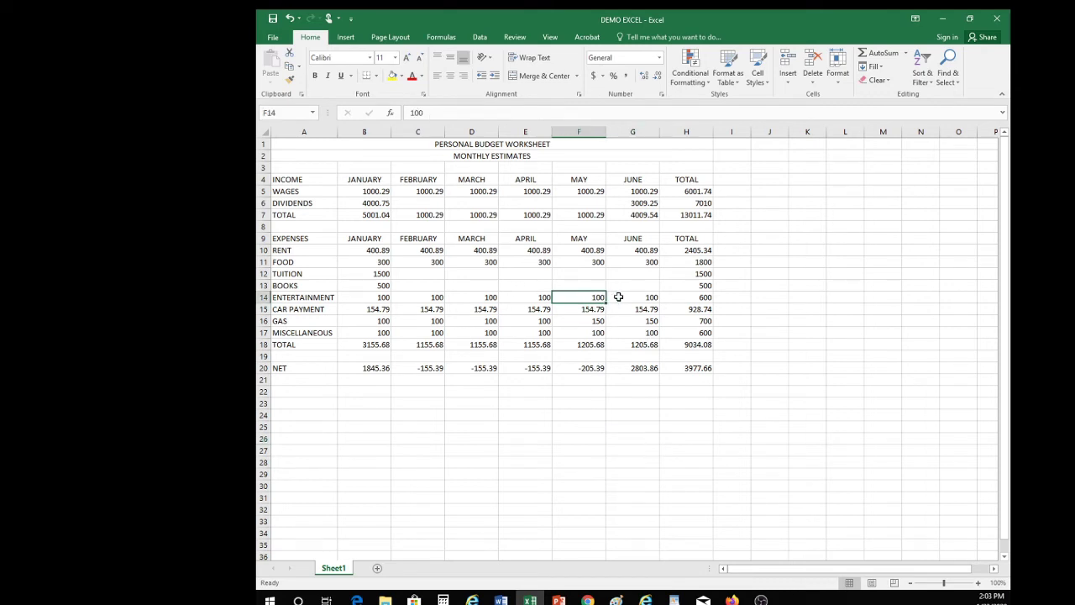
click(628, 296)
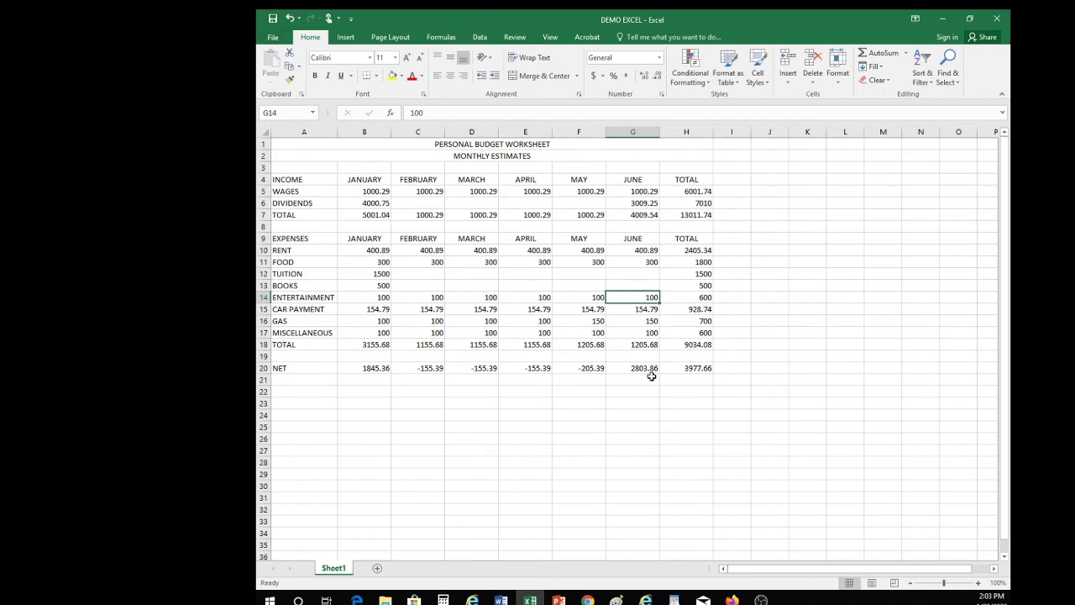
click(652, 416)
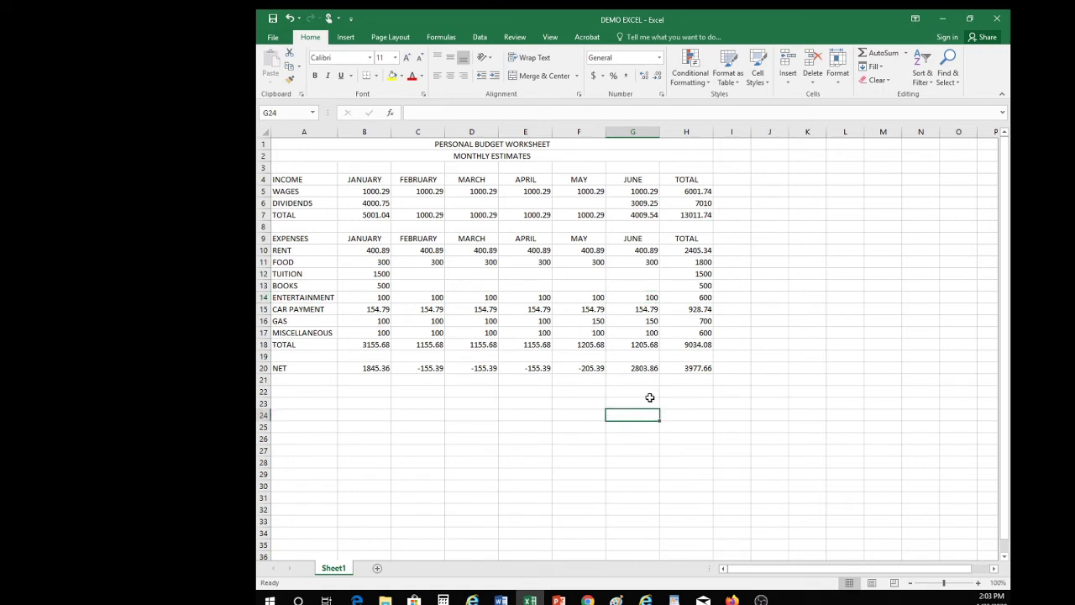
click(645, 369)
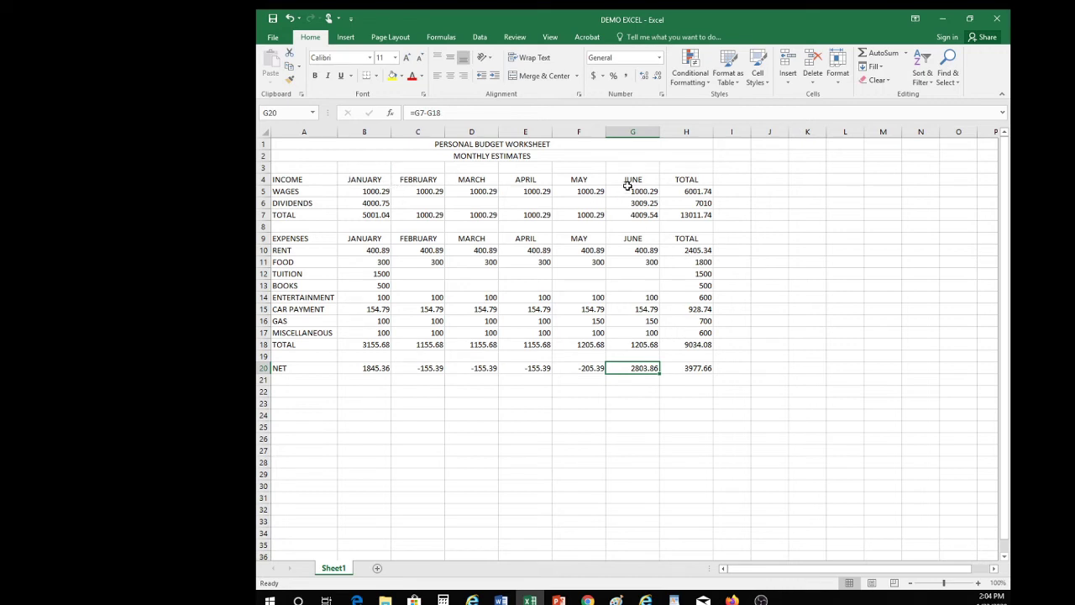
click(698, 369)
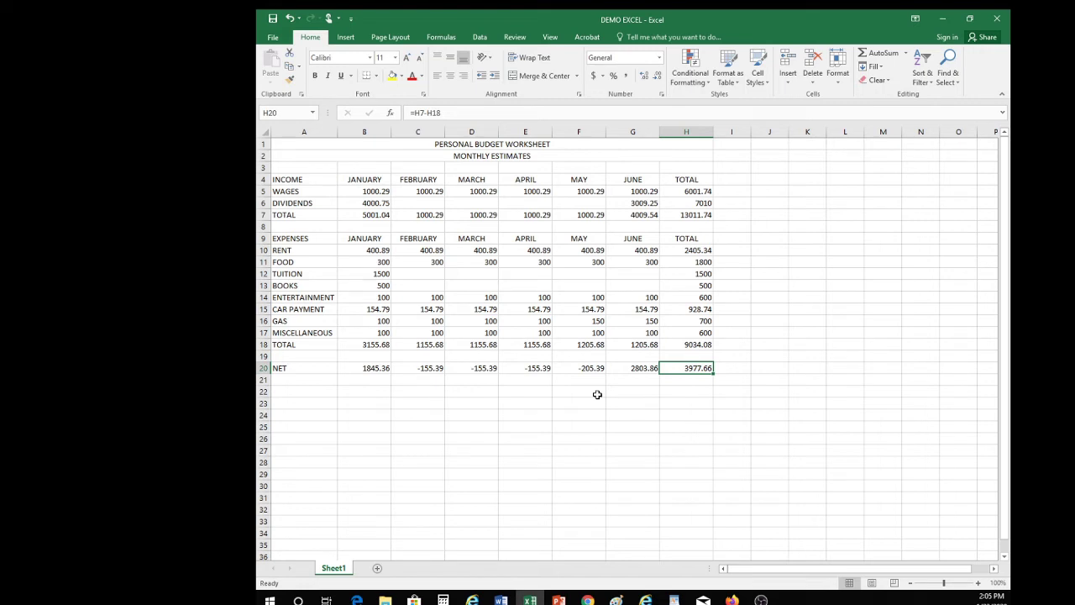
Step: Make the two merged title lines in rows 1 and 2 bold
click(454, 144)
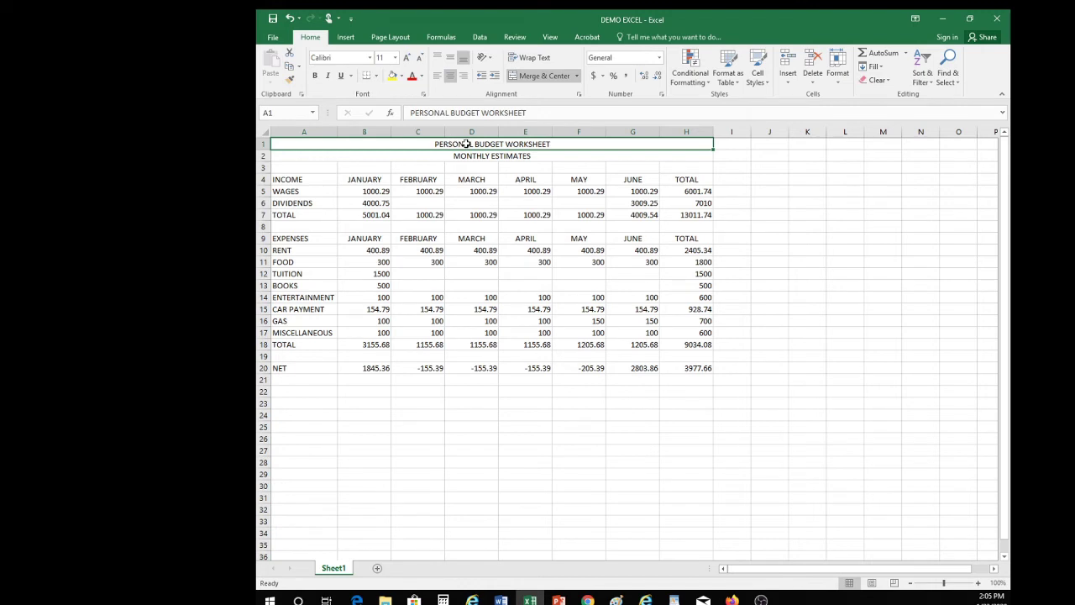
drag(466, 145, 466, 154)
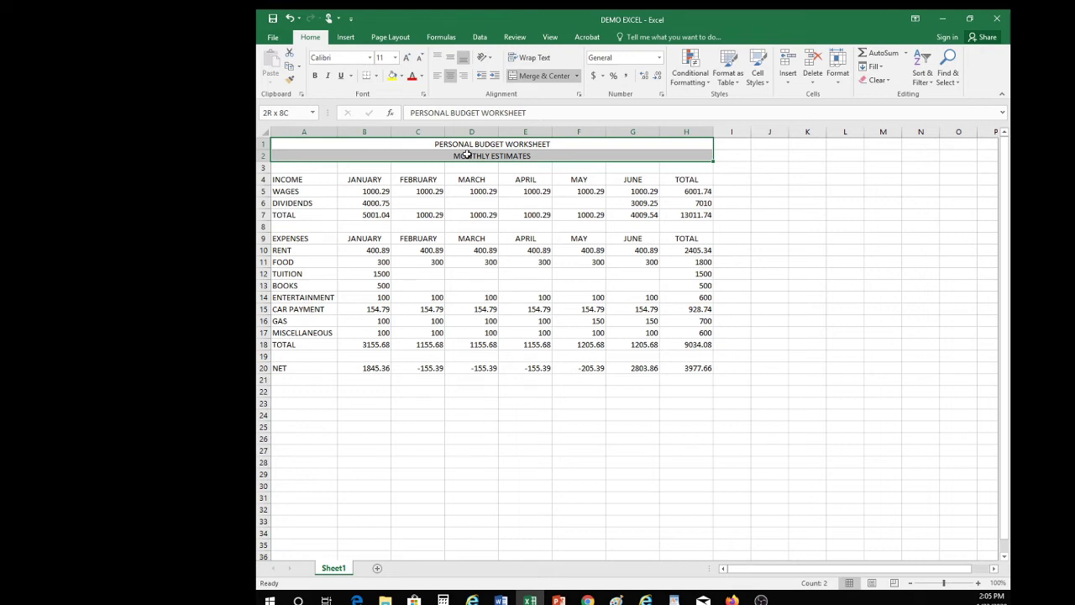
drag(466, 154, 466, 154)
click(312, 74)
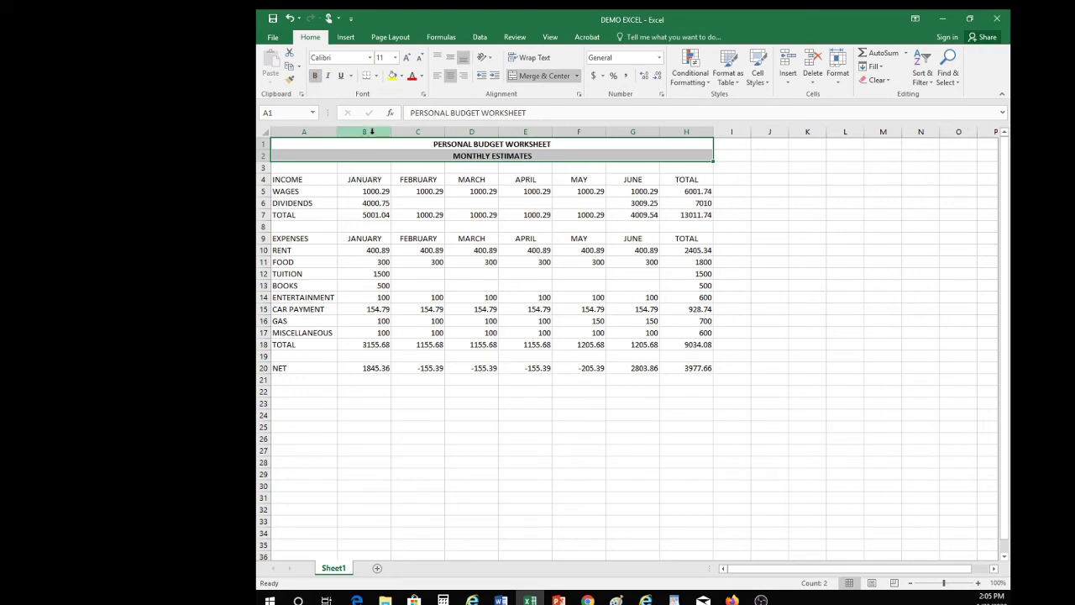
click(748, 157)
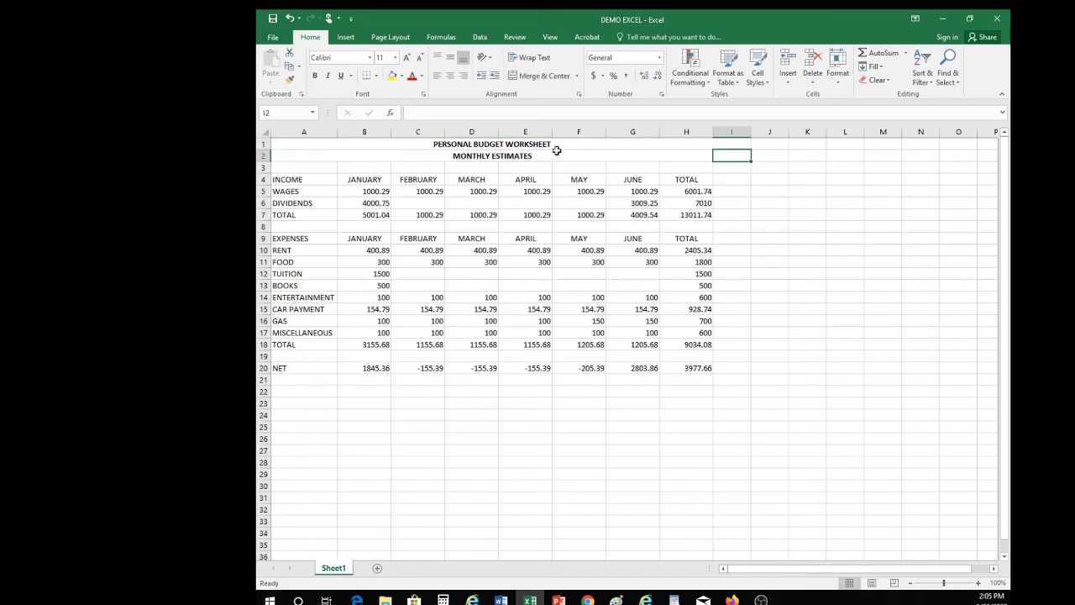
Step: Fill the two title rows with a custom light turquoise from the standard colour palette
drag(513, 143, 509, 148)
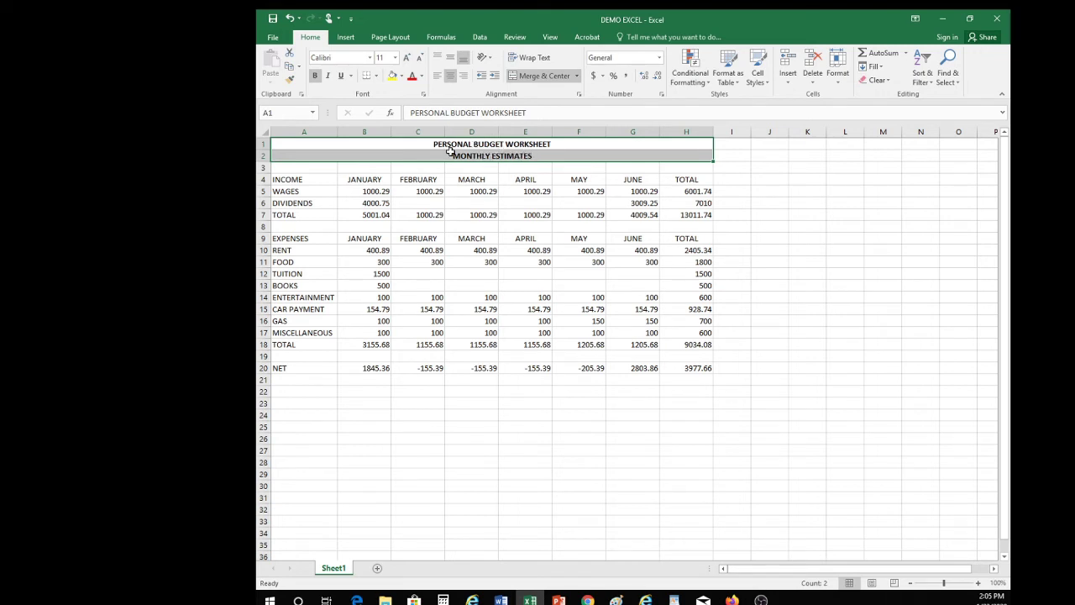
click(401, 76)
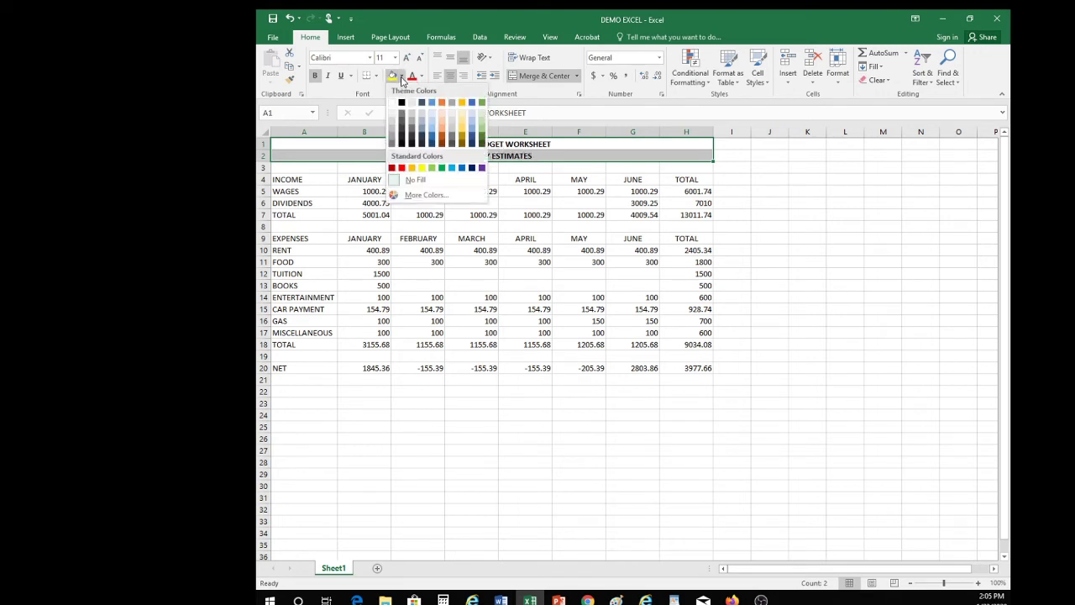
click(425, 195)
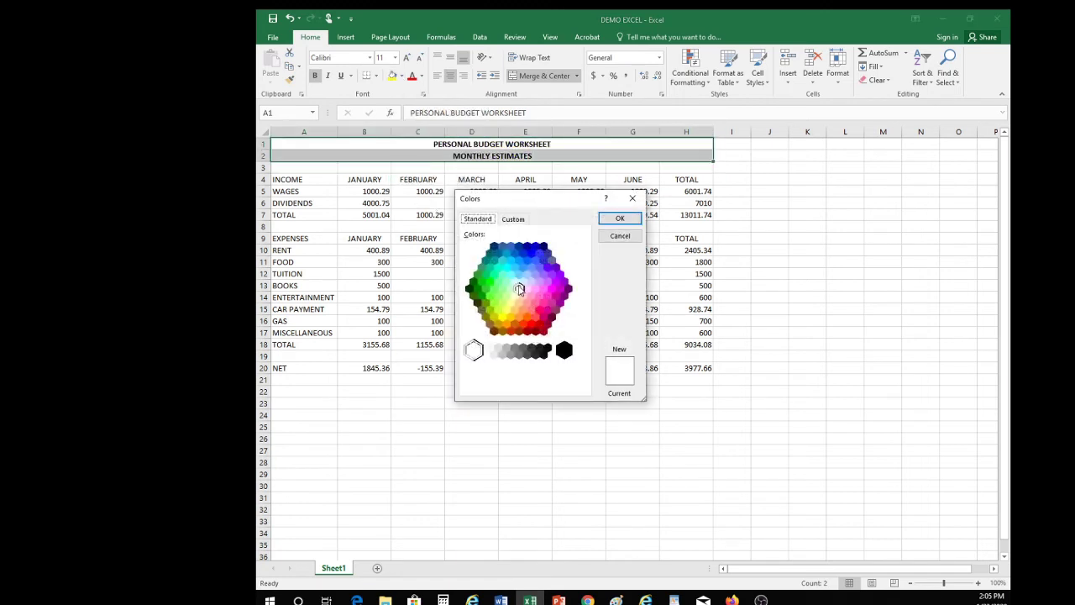
click(517, 284)
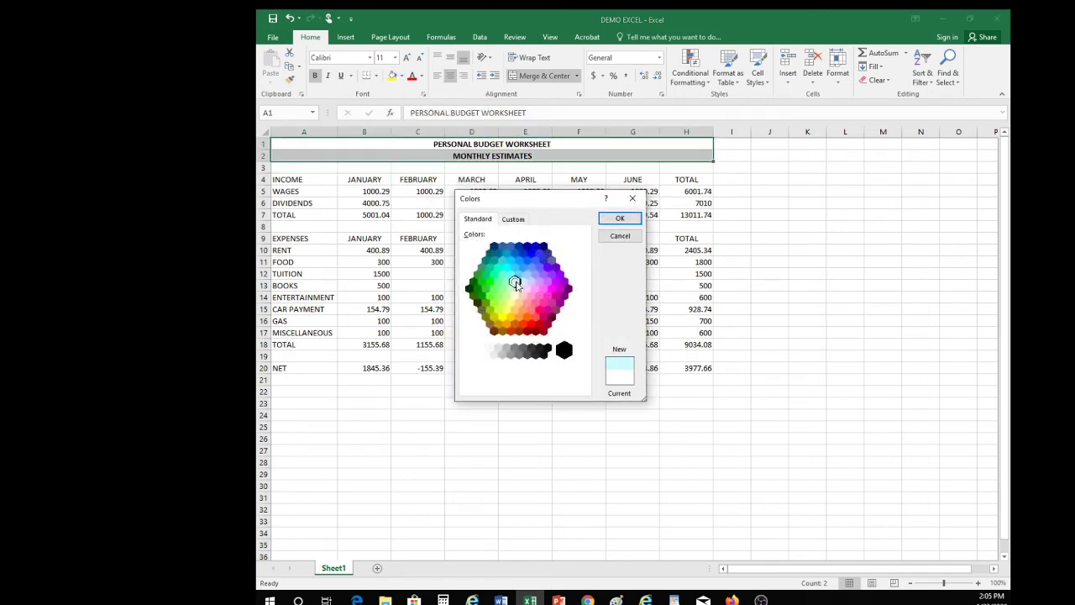
click(618, 219)
click(687, 167)
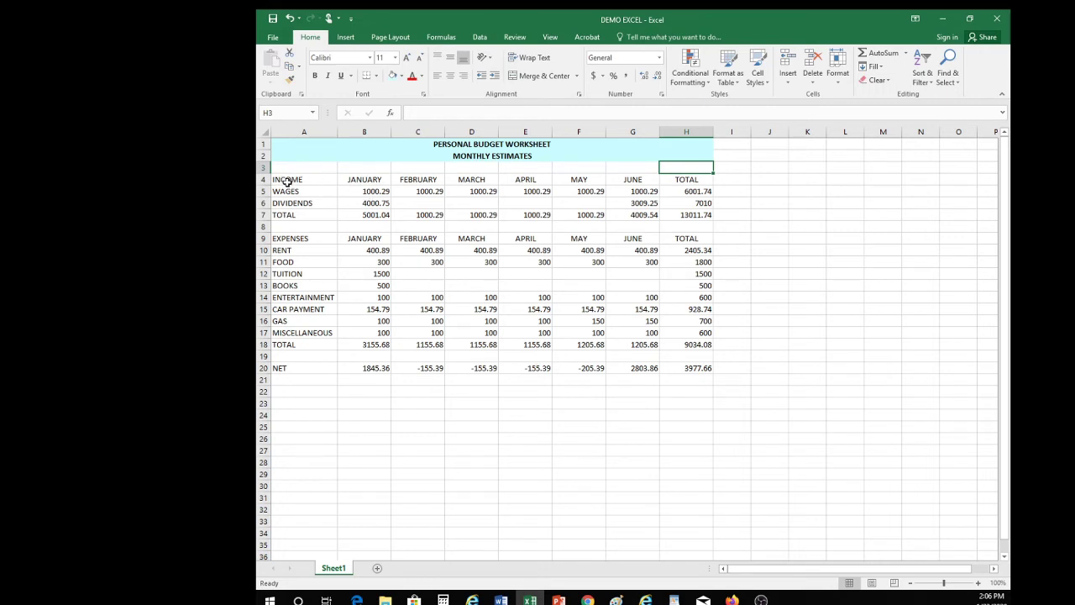
Step: Make the income heading row A4:H4 bold and centre its labels
drag(284, 180, 676, 180)
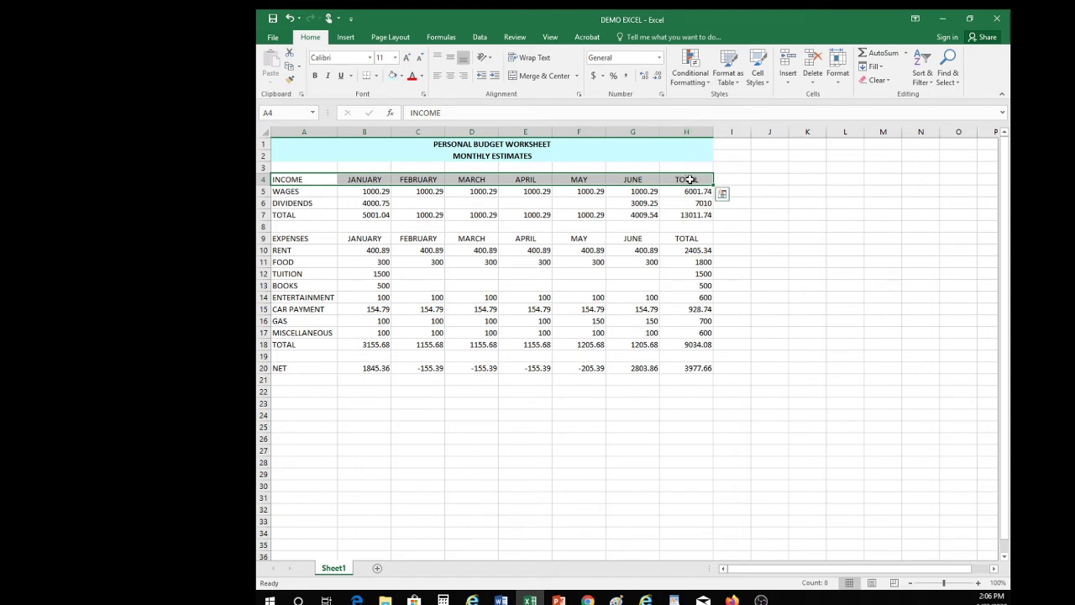
click(315, 77)
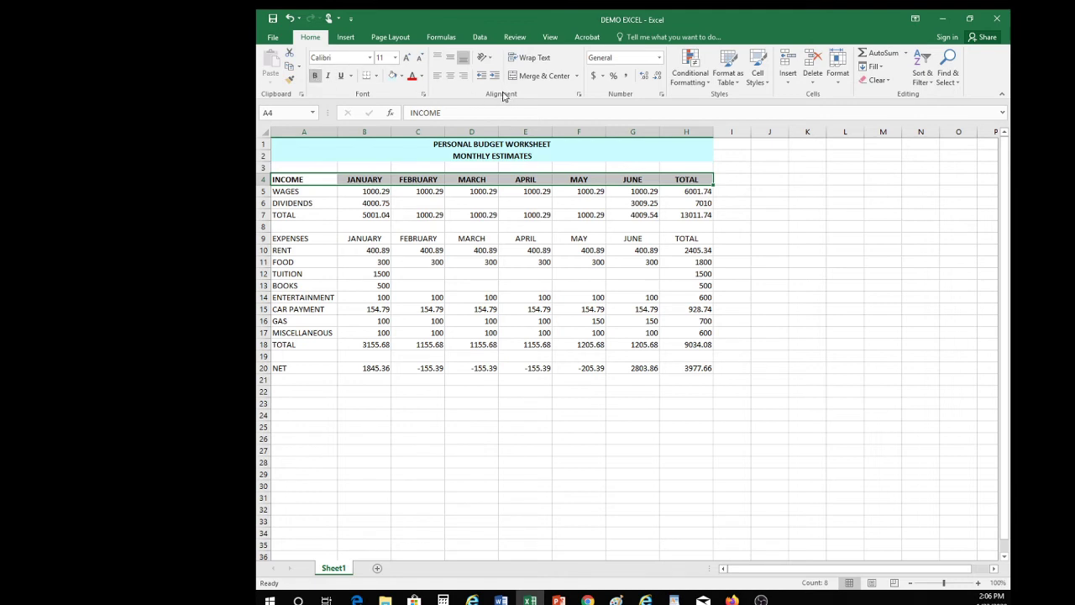
click(451, 75)
click(337, 443)
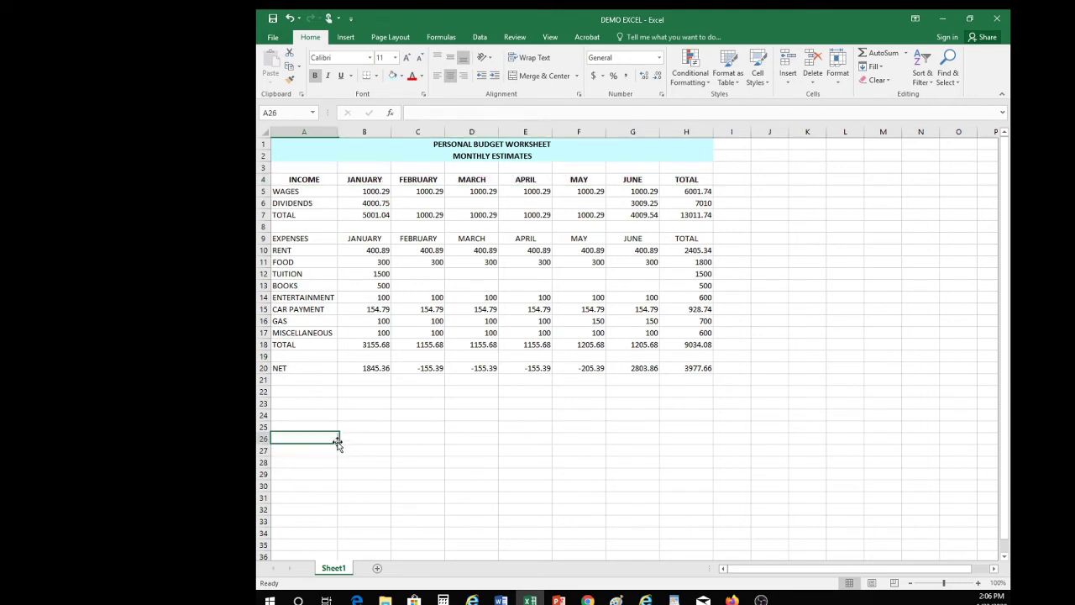
Step: Make the expenses heading row A9:H9 bold
click(287, 238)
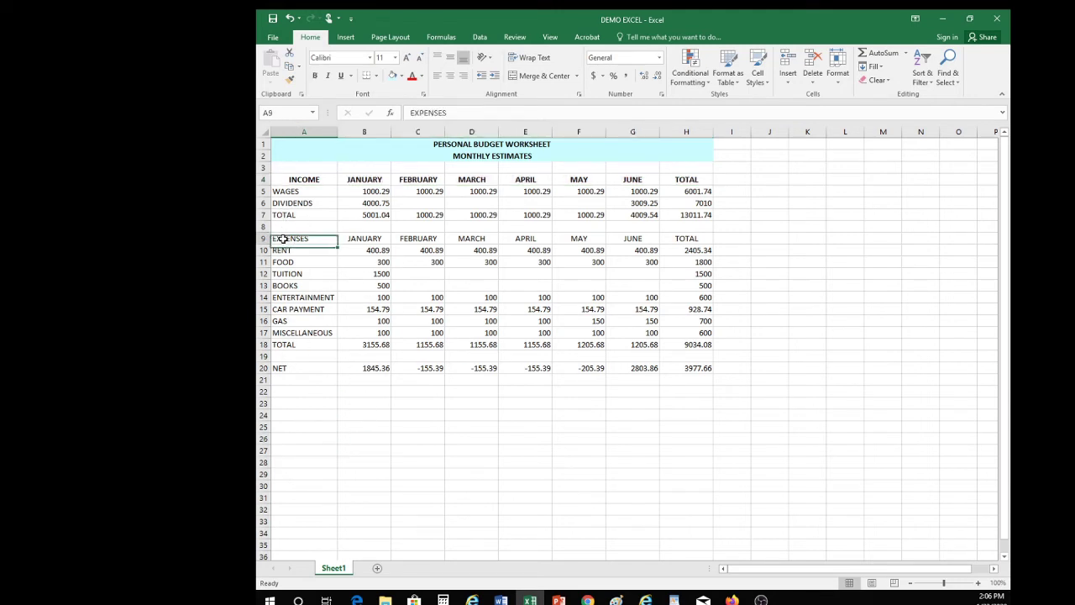
drag(286, 239, 686, 238)
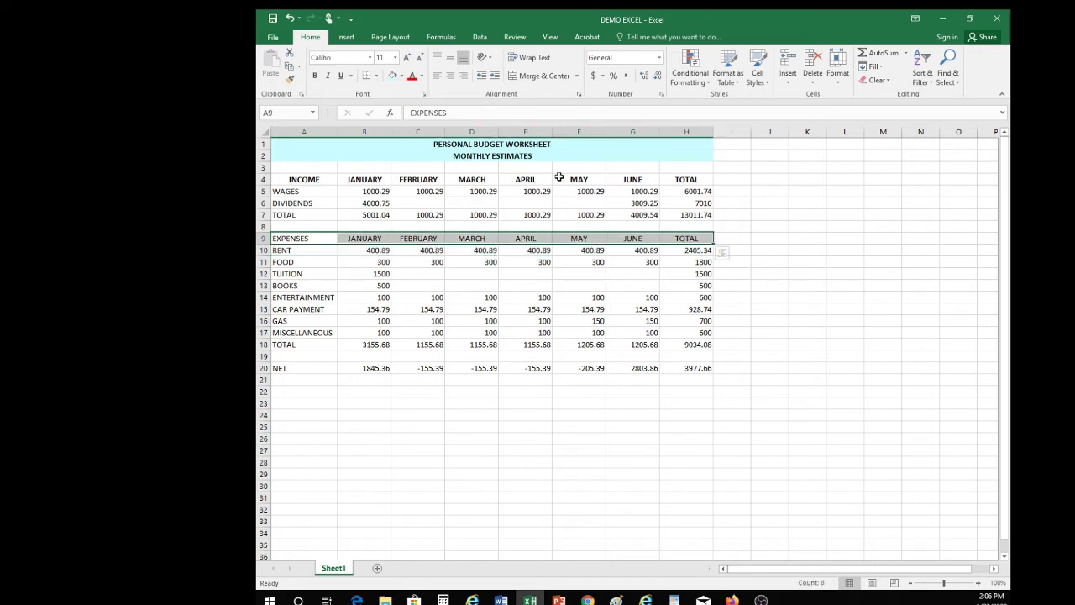
click(314, 75)
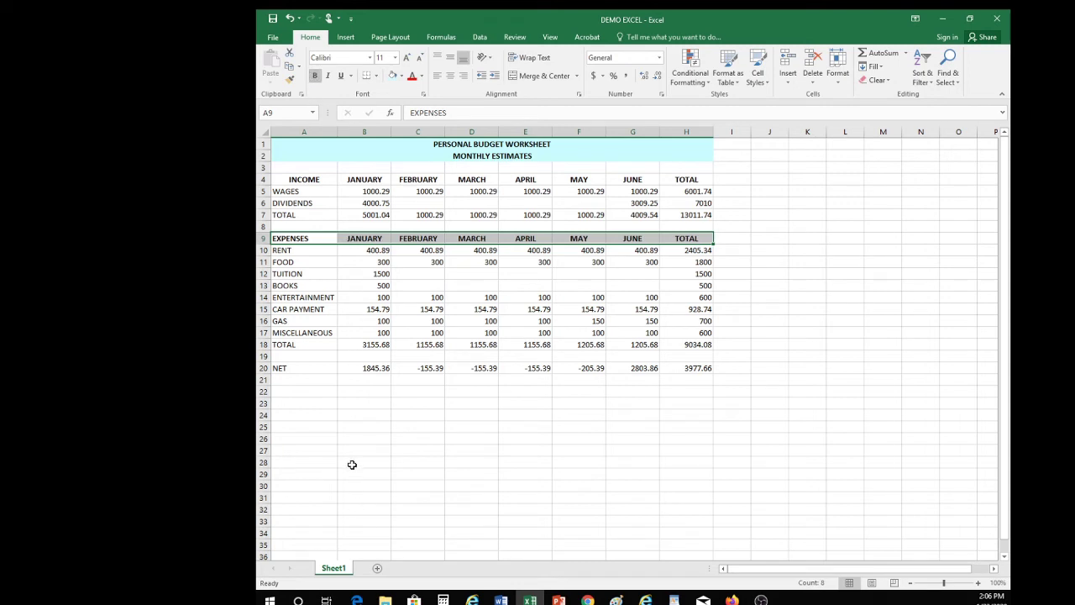
click(353, 463)
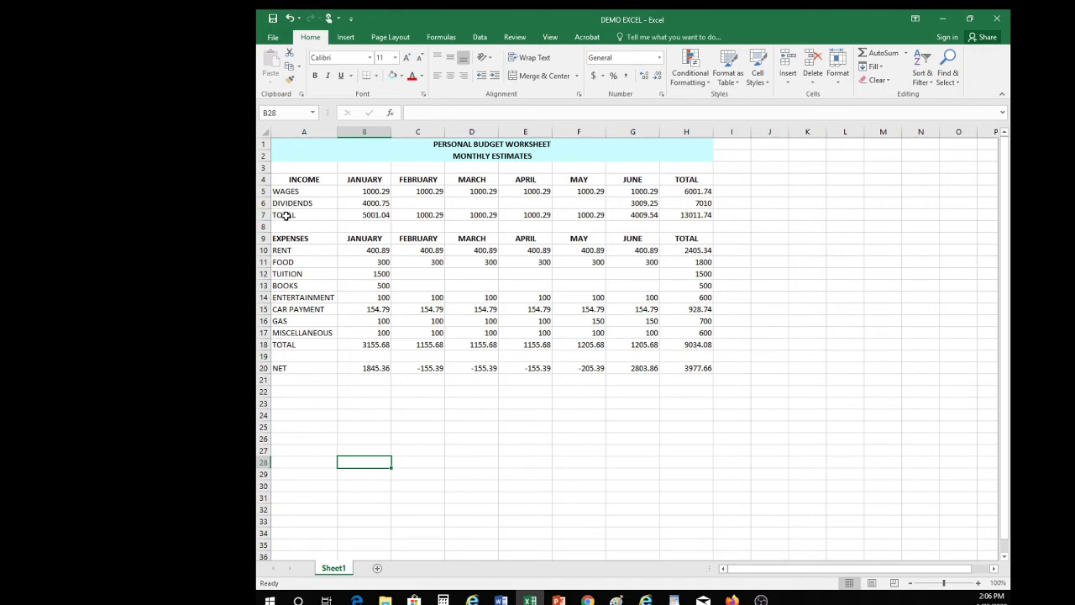
Step: Fill the income total row A7:H7 with a custom lime yellow-green from the standard colour palette
drag(283, 215, 678, 215)
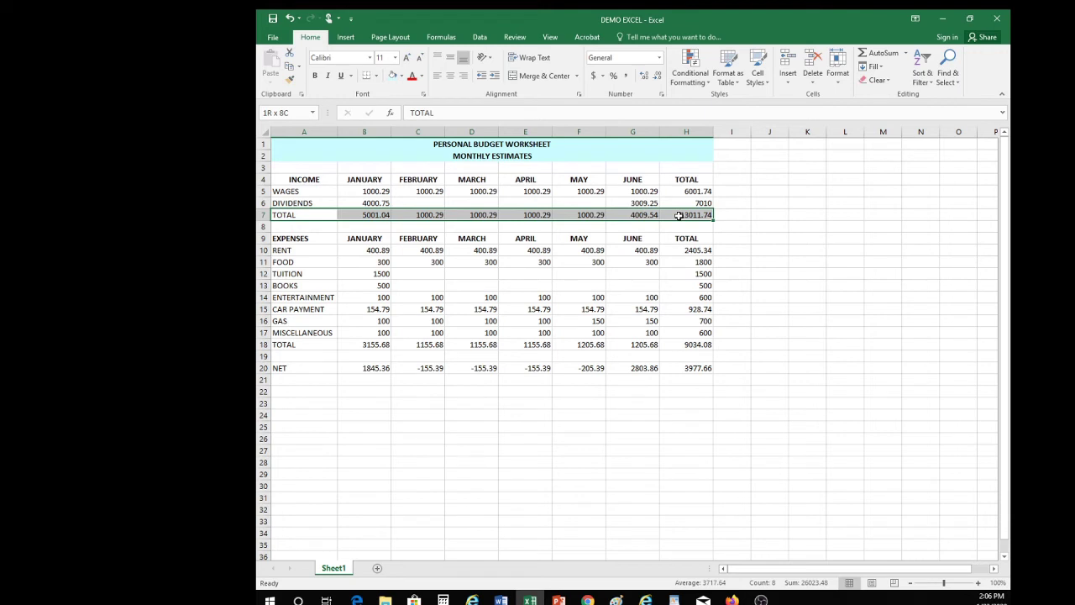
drag(678, 215, 677, 215)
click(402, 75)
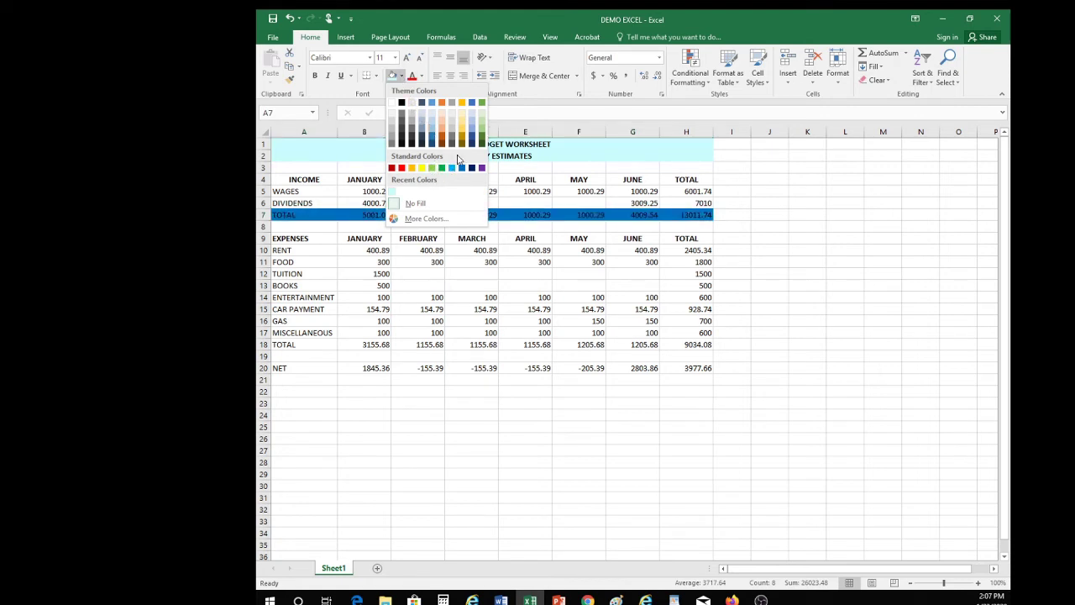
click(415, 218)
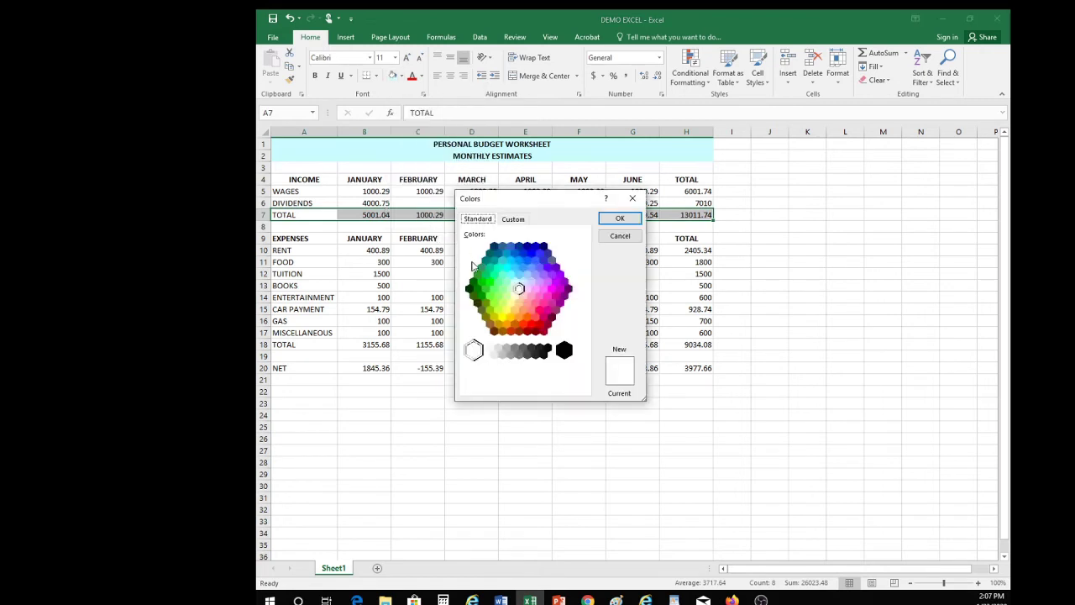
click(499, 311)
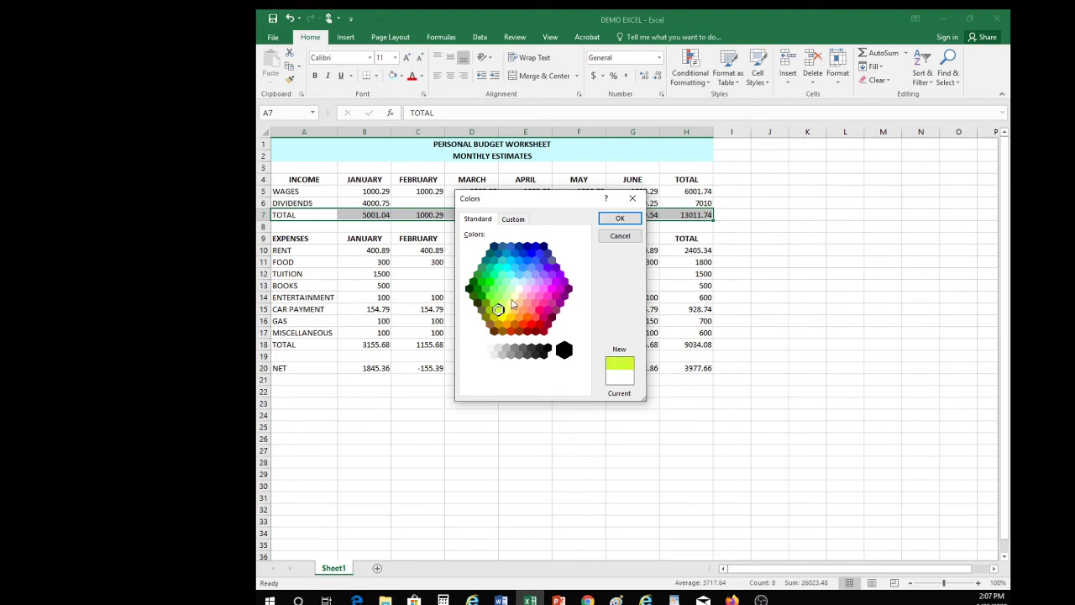
click(619, 219)
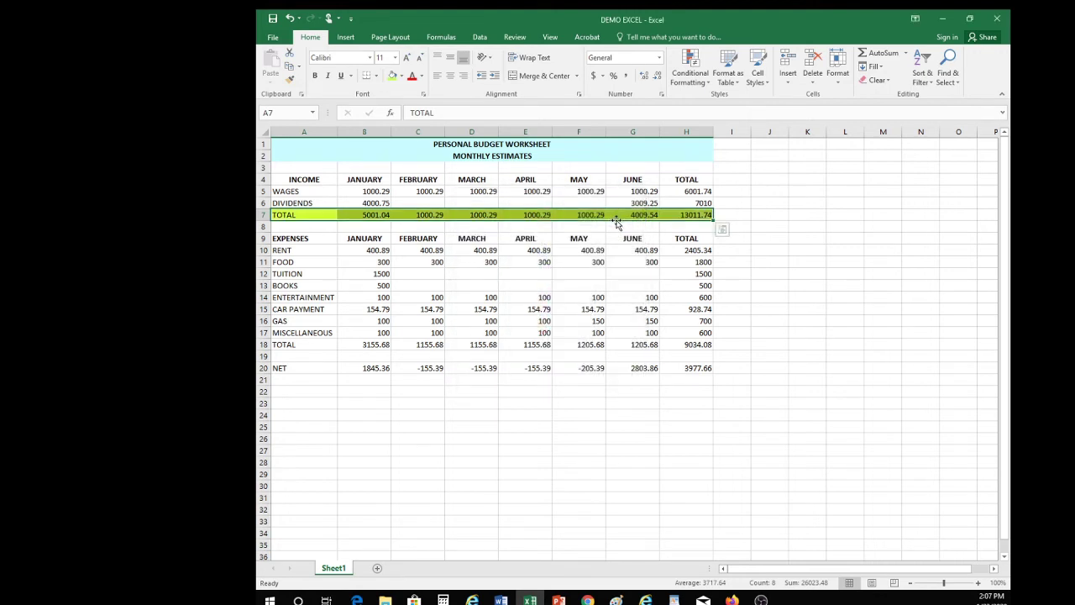
click(392, 426)
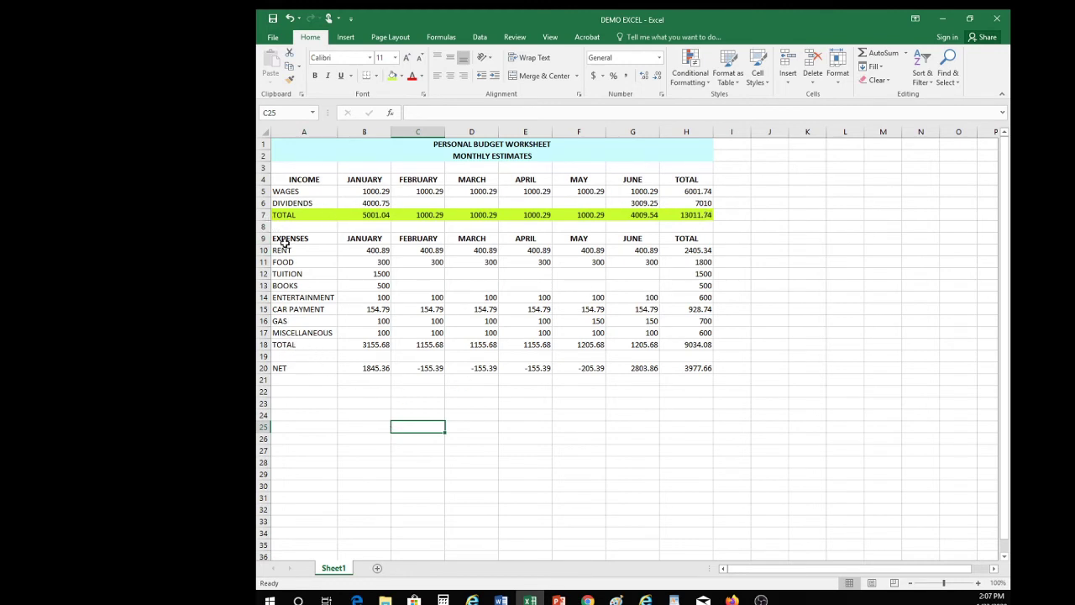
Step: Fill the expenses total row A18:H18 with a custom golden orange from the standard colour palette
drag(284, 345, 676, 341)
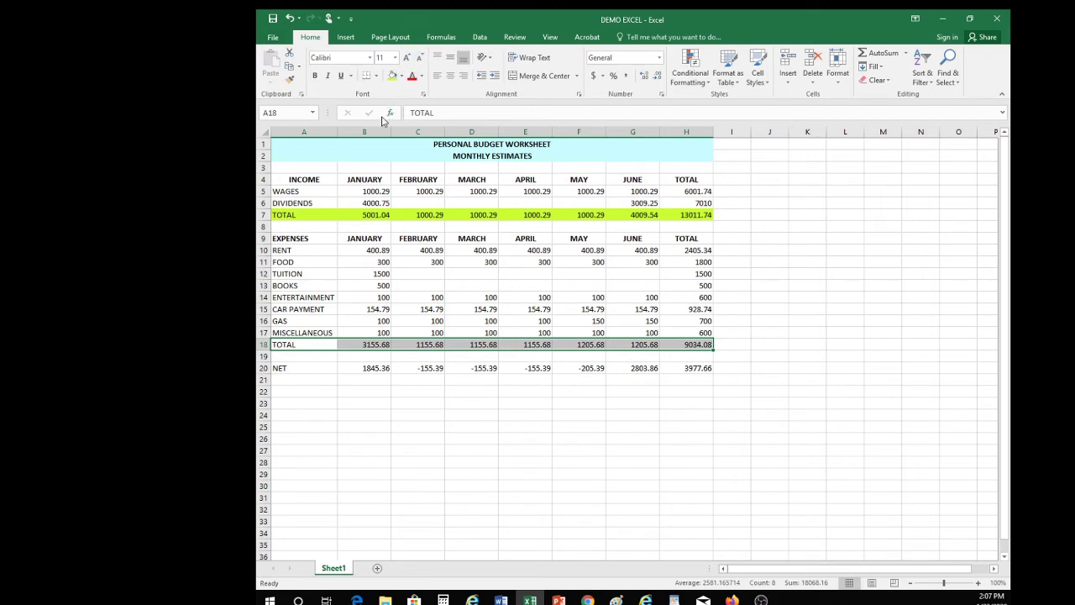
click(402, 76)
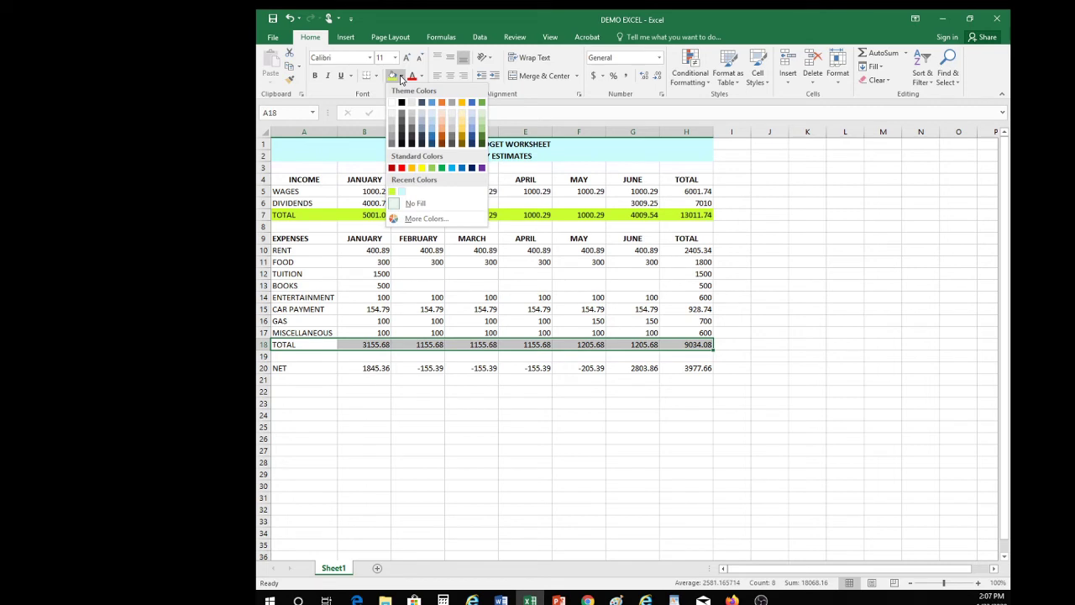
click(420, 219)
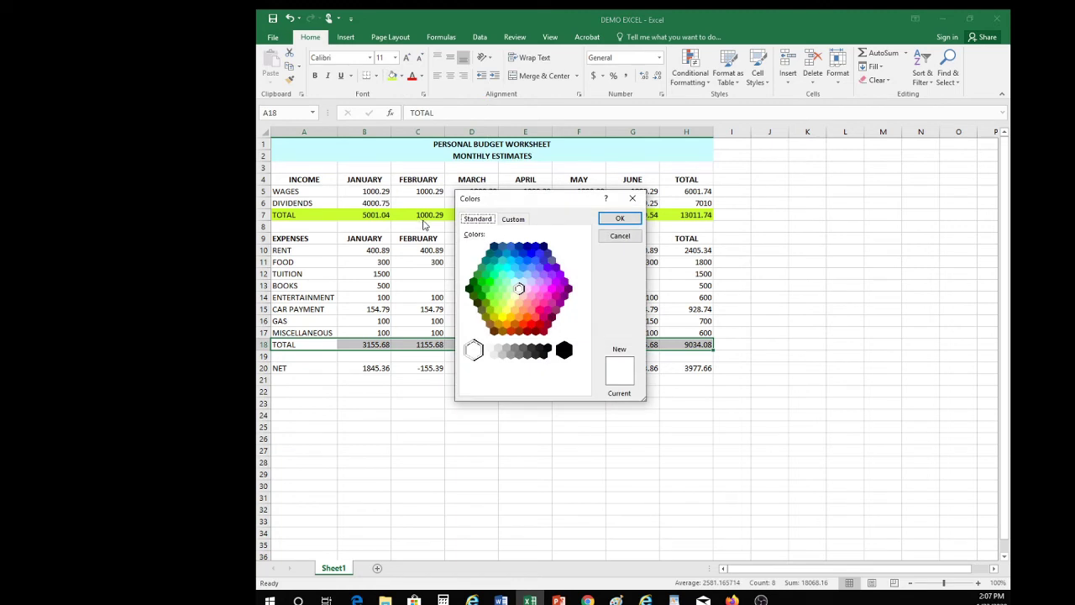
click(511, 316)
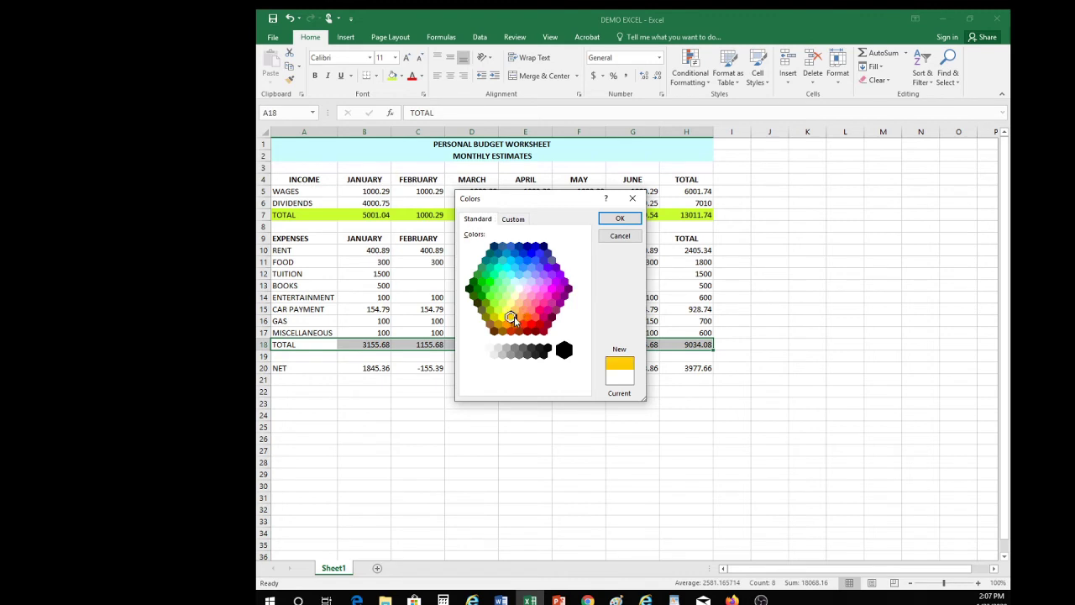
click(618, 218)
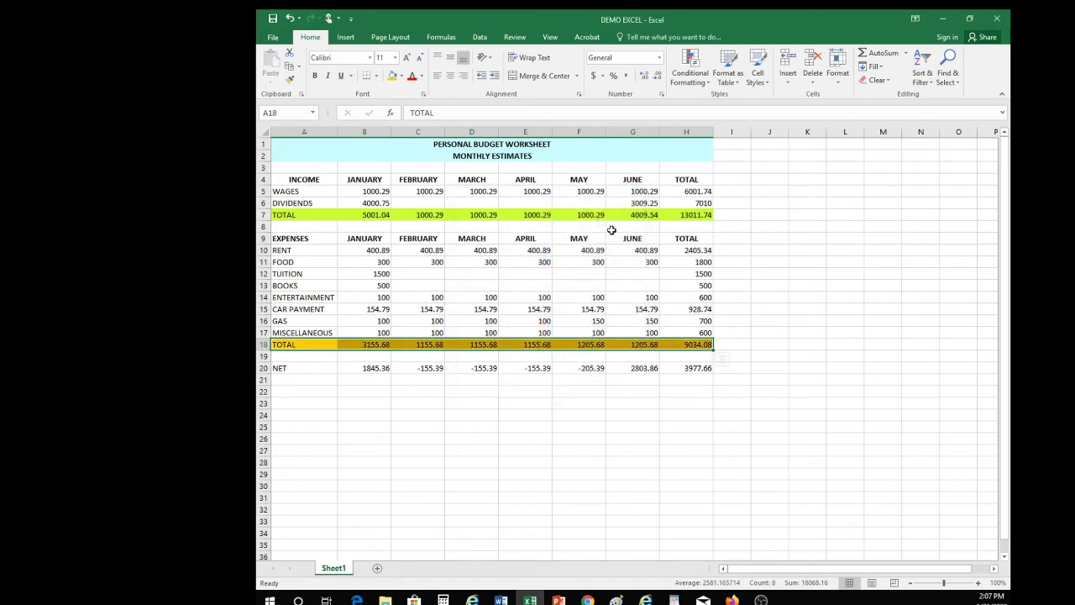
click(473, 408)
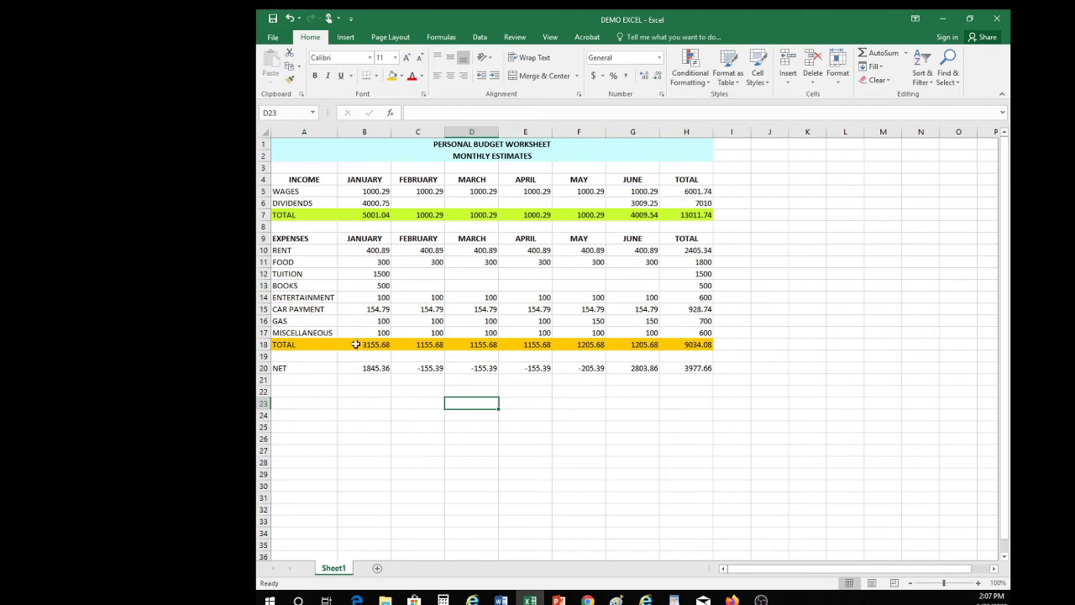
Step: Fill the net row A20:H20 with a custom light yellow from the standard colour palette
drag(280, 367, 696, 366)
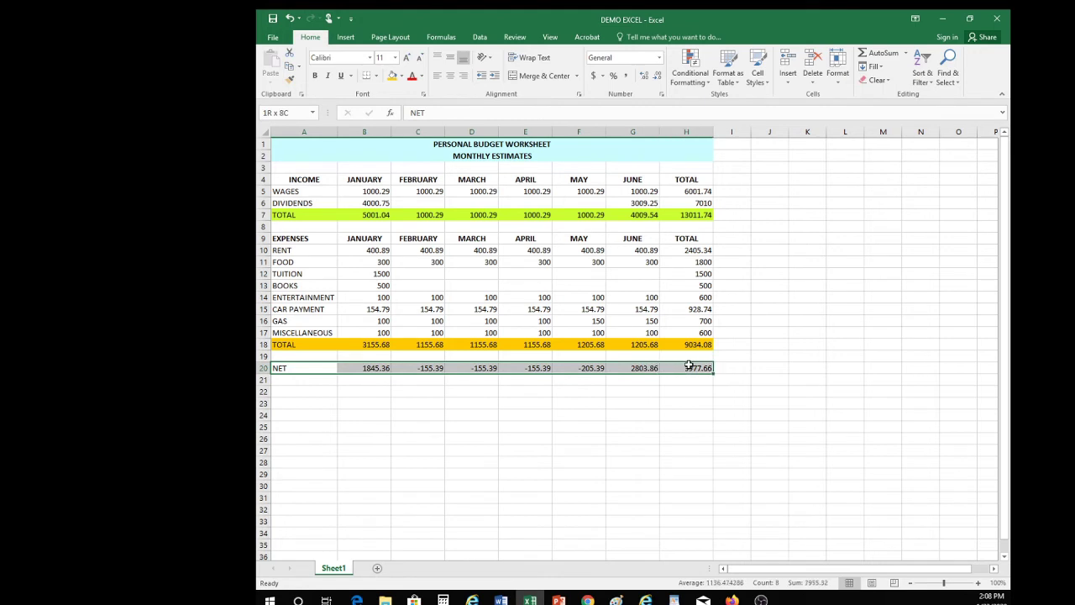
click(403, 77)
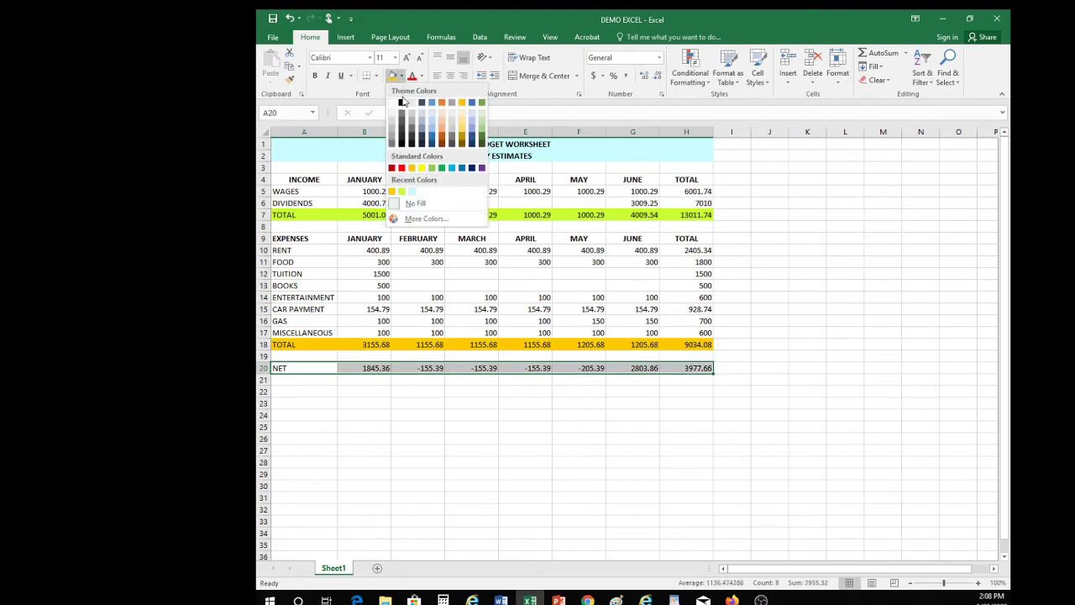
click(415, 219)
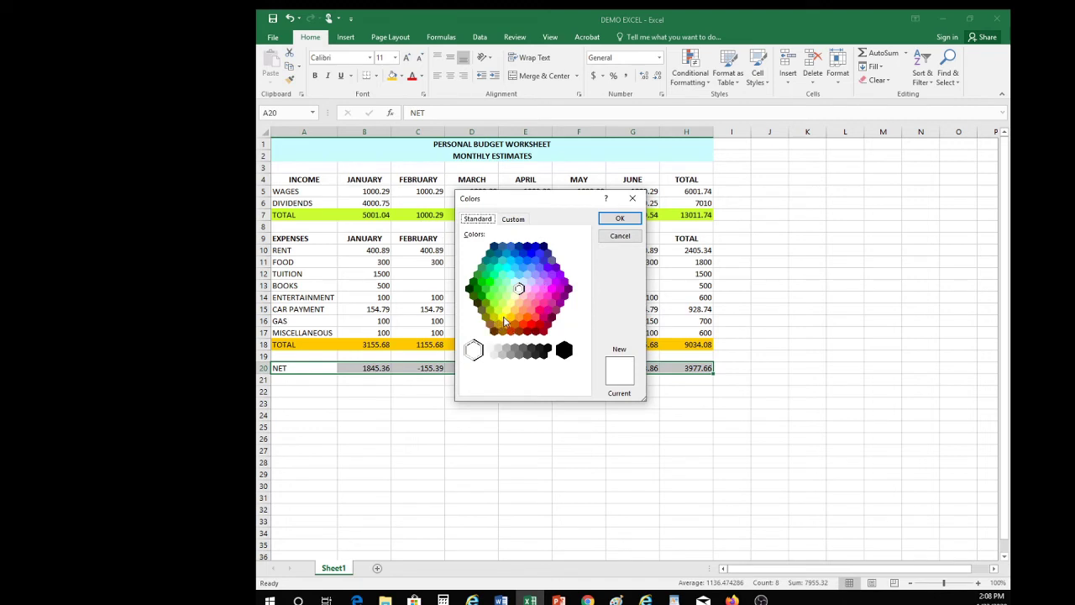
click(512, 303)
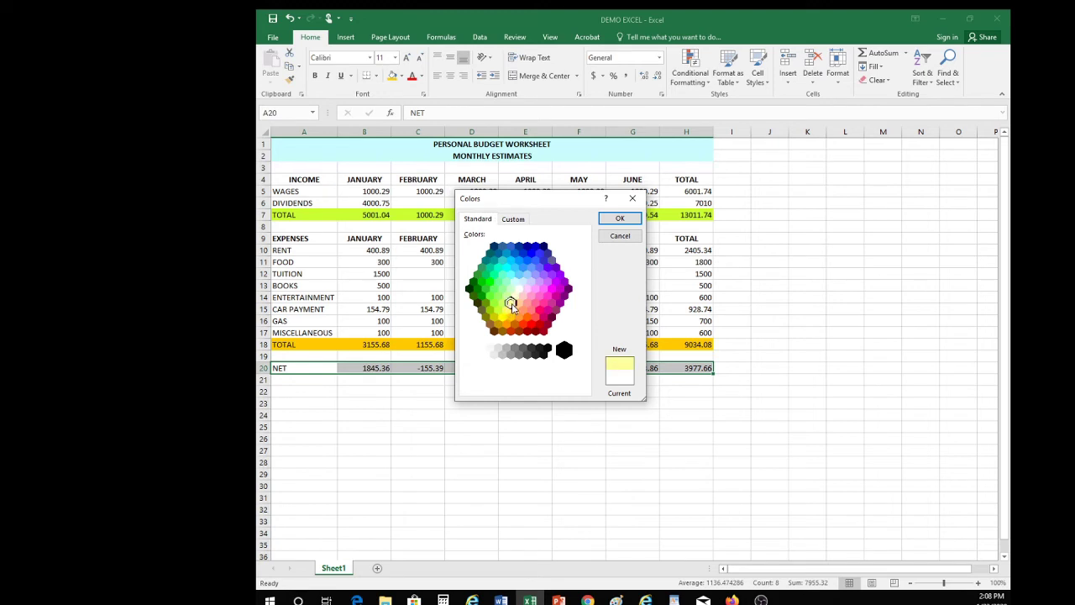
click(619, 220)
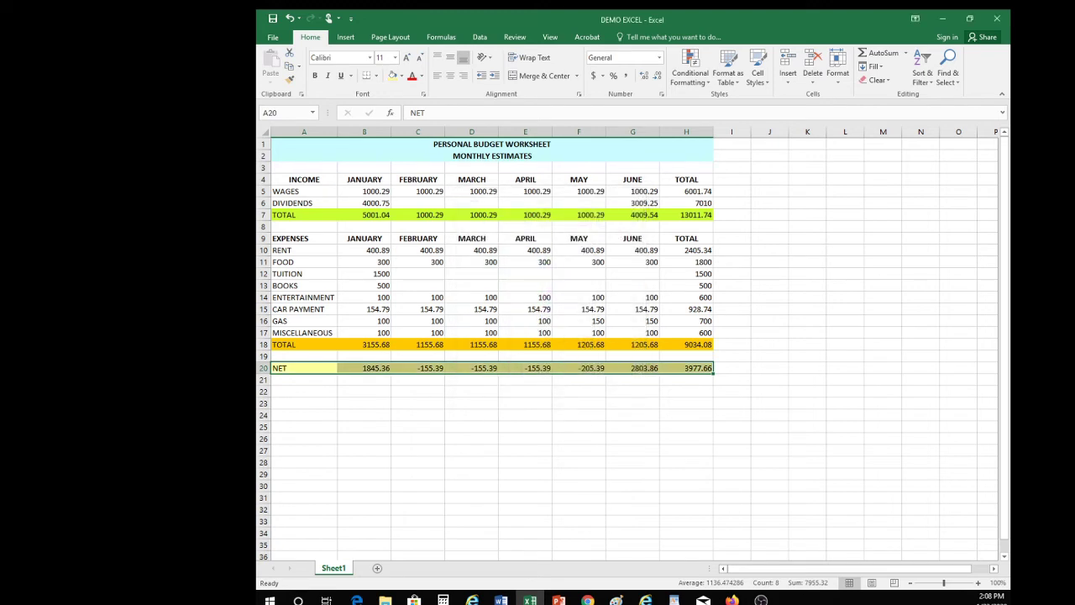
click(369, 438)
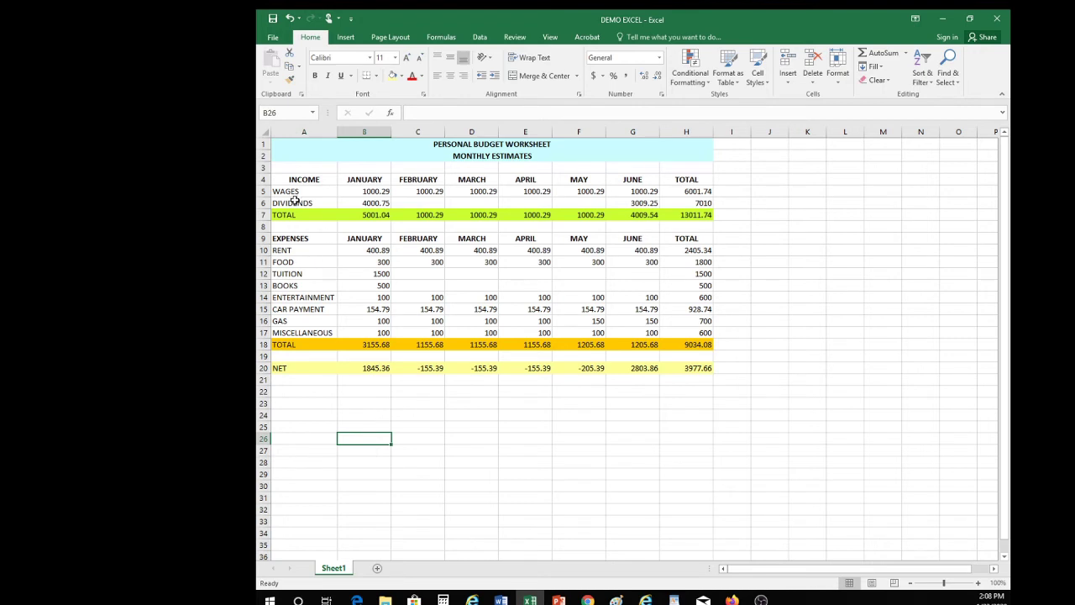
Step: Apply the accounting number format with dollar signs to the income totals in B7:H7
click(381, 227)
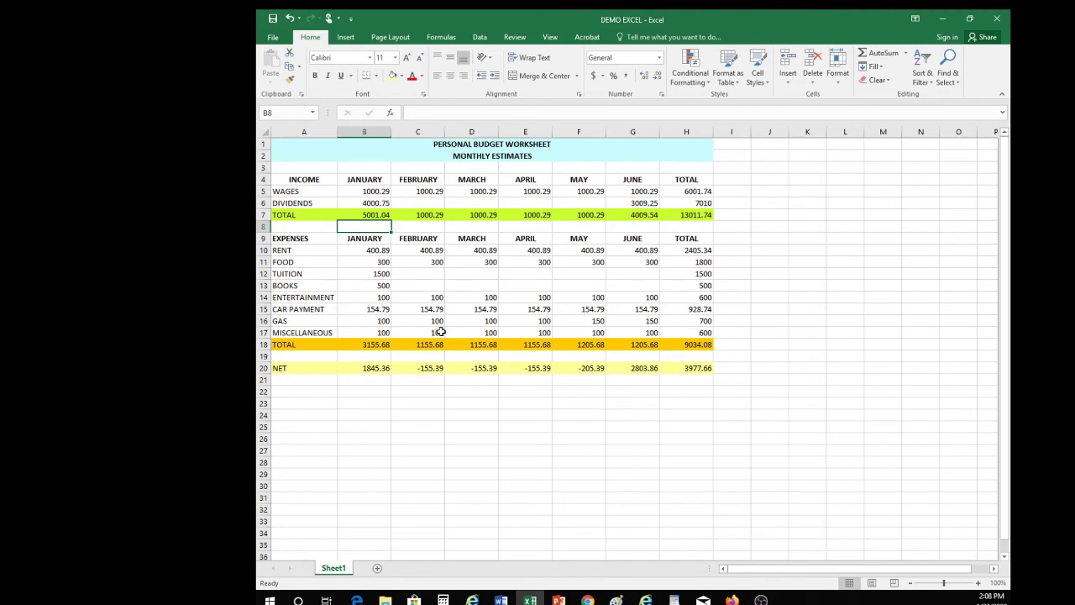
click(368, 215)
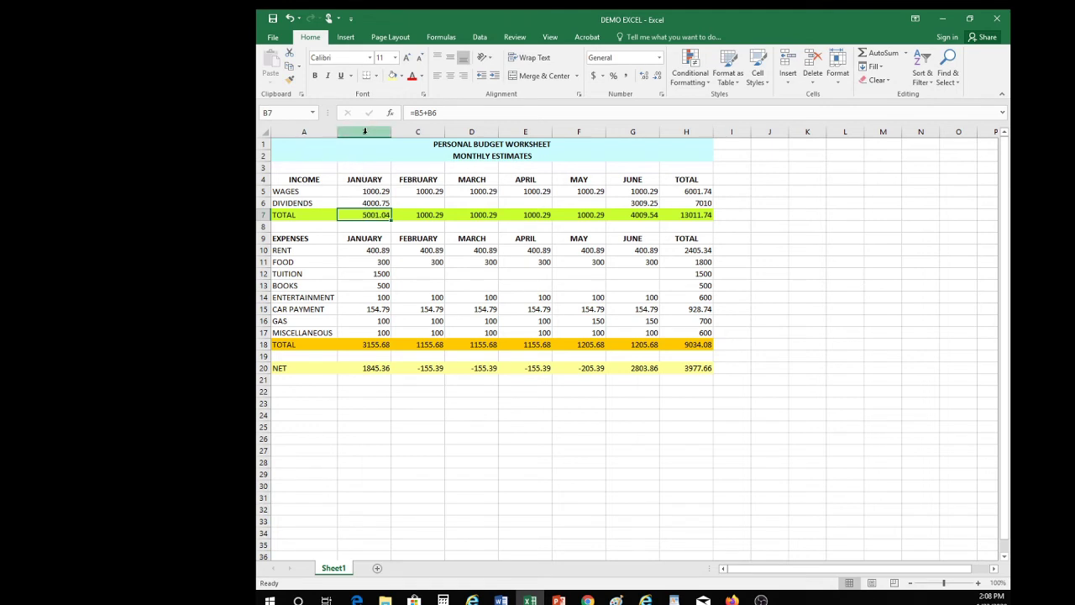
drag(378, 216, 681, 217)
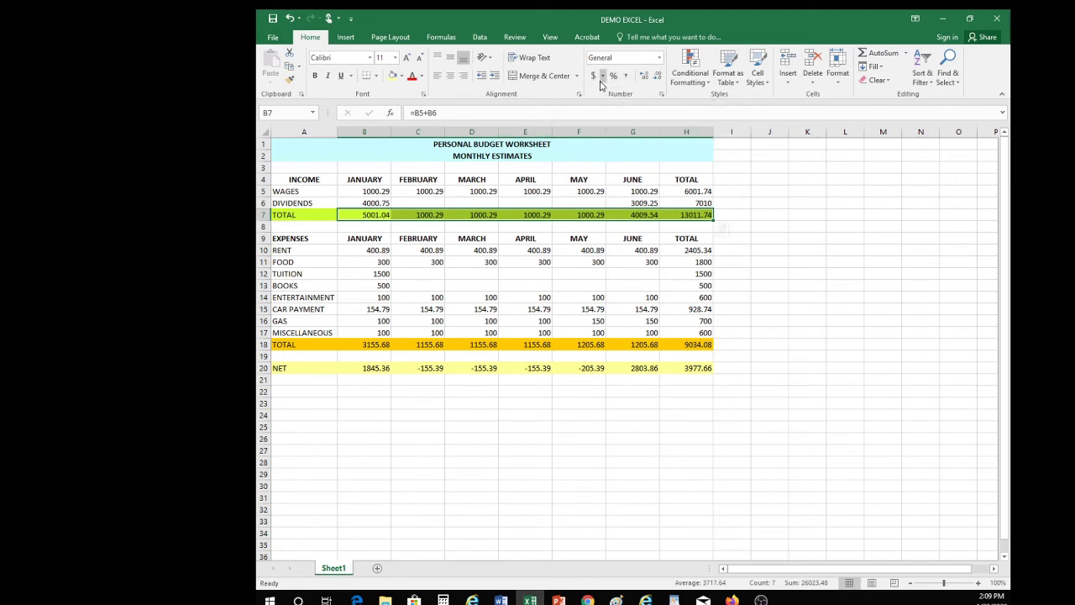
click(592, 77)
click(786, 230)
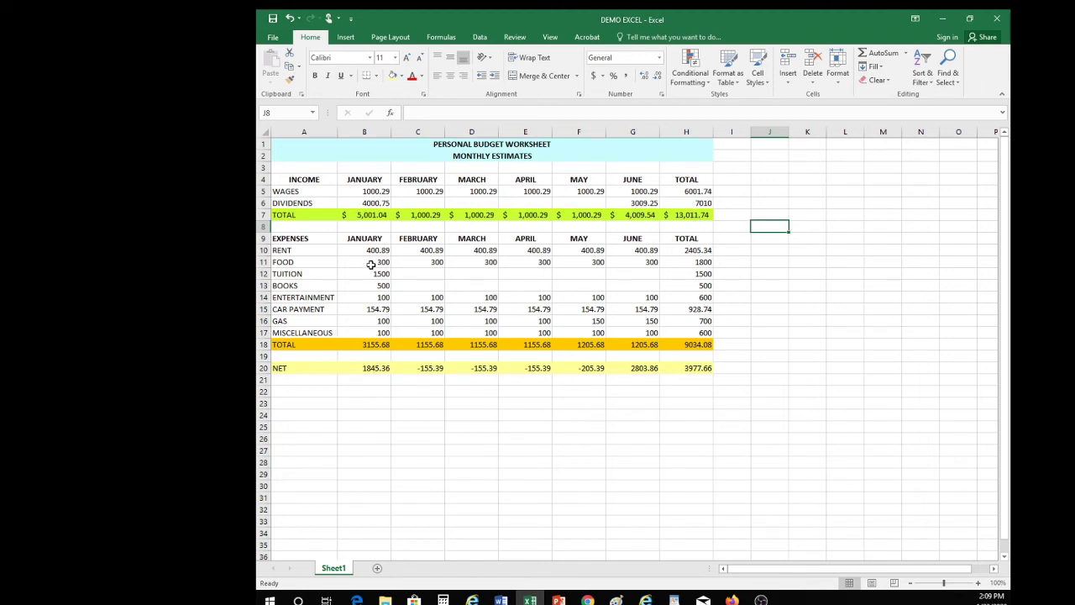
Step: Apply the accounting number format with dollar signs to the expenses totals in B18:H18
click(375, 345)
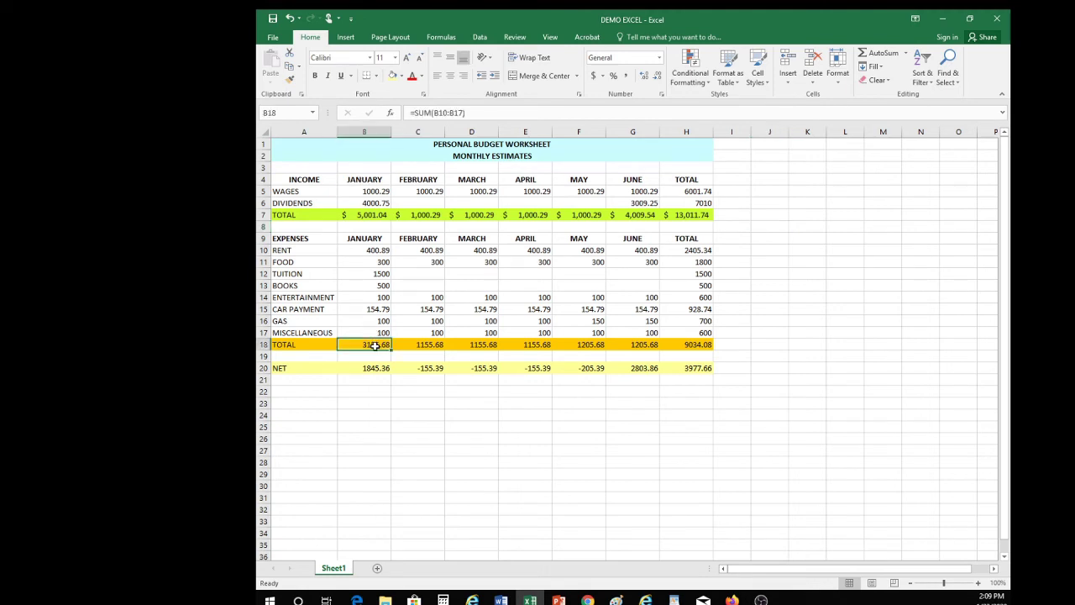
drag(376, 346, 685, 345)
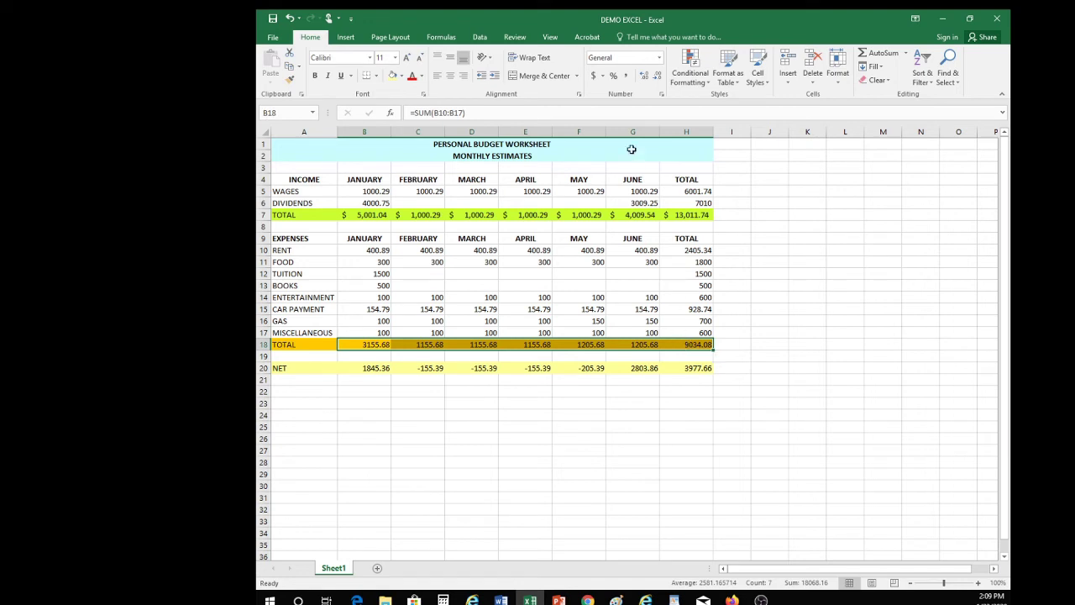
click(594, 76)
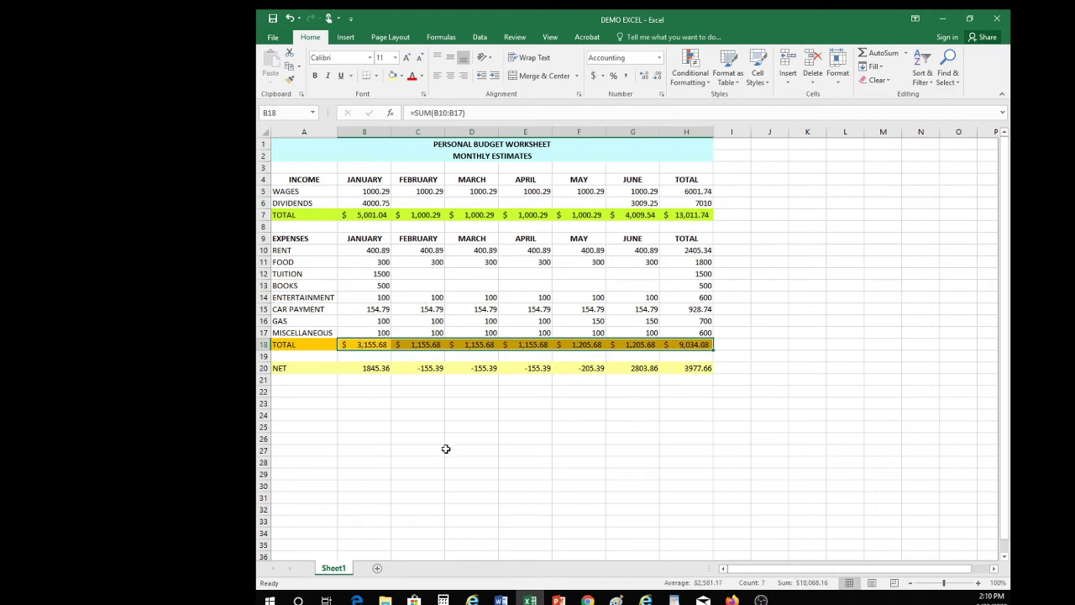
Step: Apply the accounting number format with dollar signs to the net amounts in B20:H20
click(375, 368)
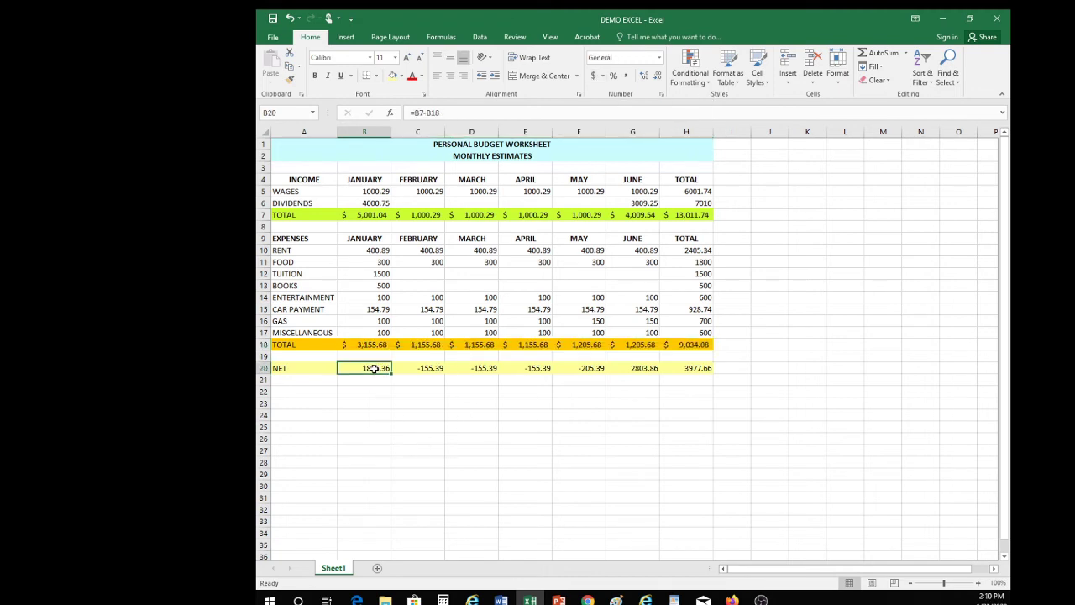
drag(374, 368, 696, 367)
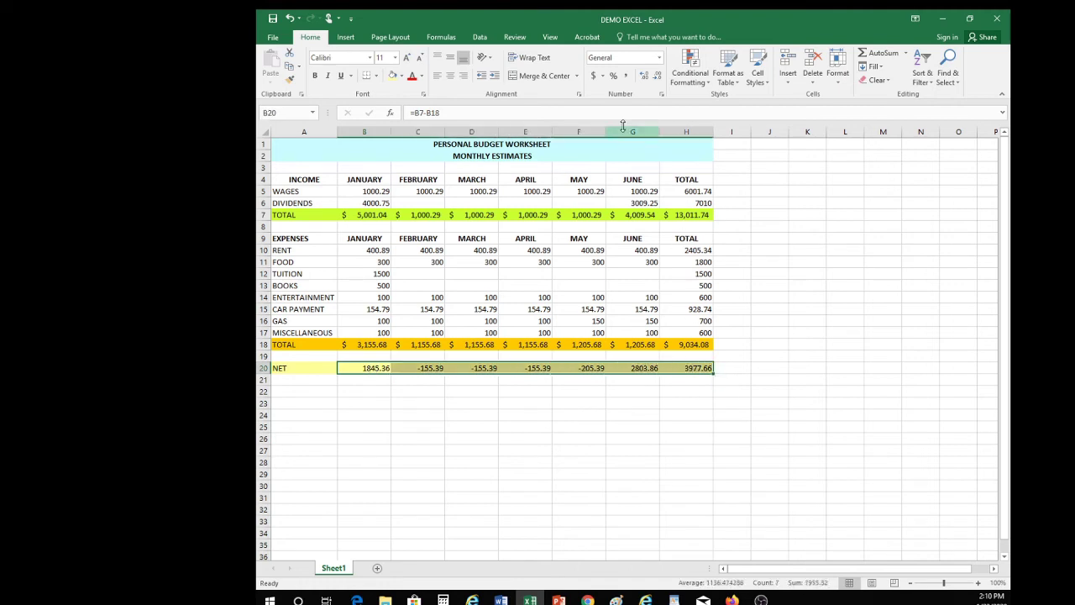
click(593, 75)
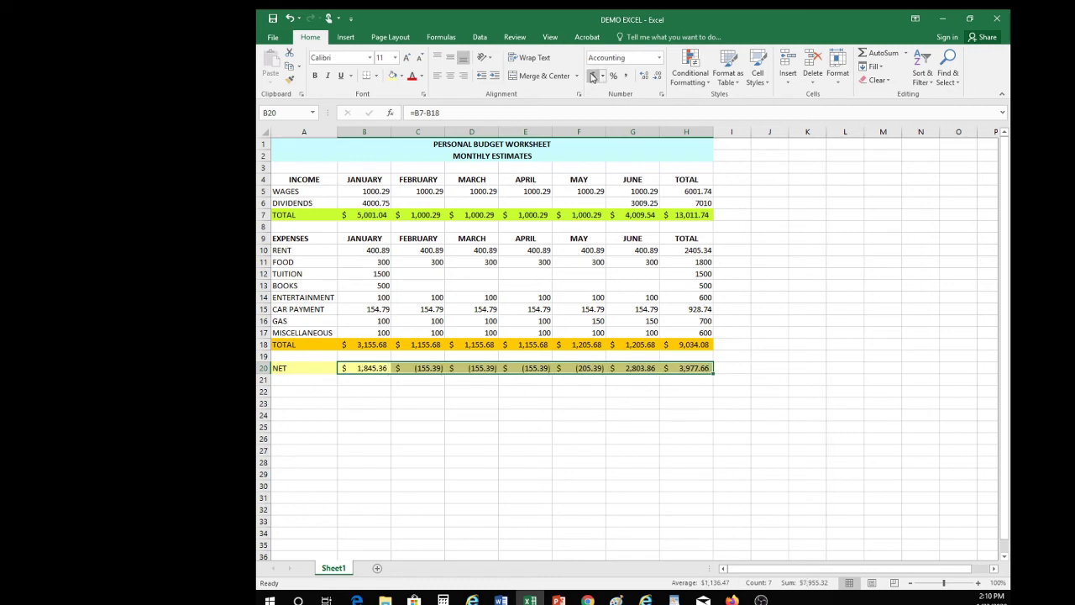
click(451, 417)
click(416, 461)
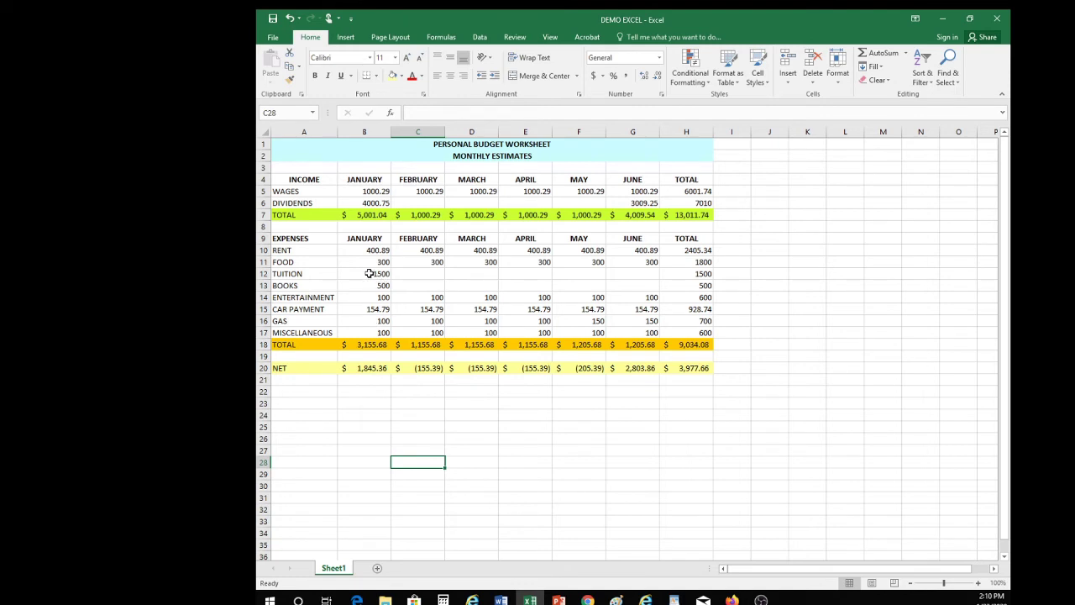
Step: Apply the comma number style to the monthly wages and dividends in B5:G6
click(372, 192)
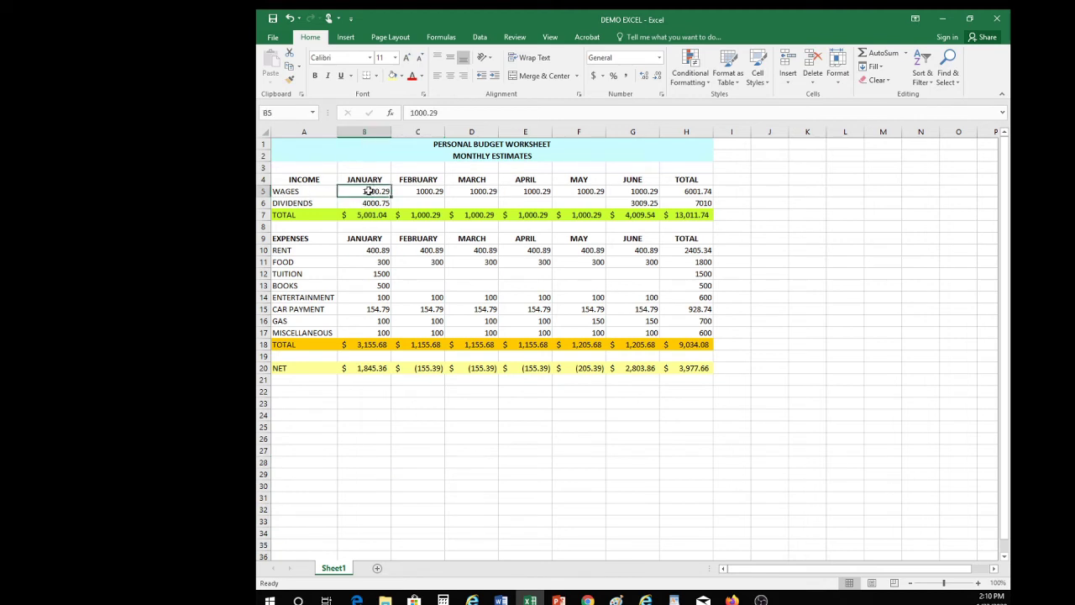
drag(373, 191, 625, 206)
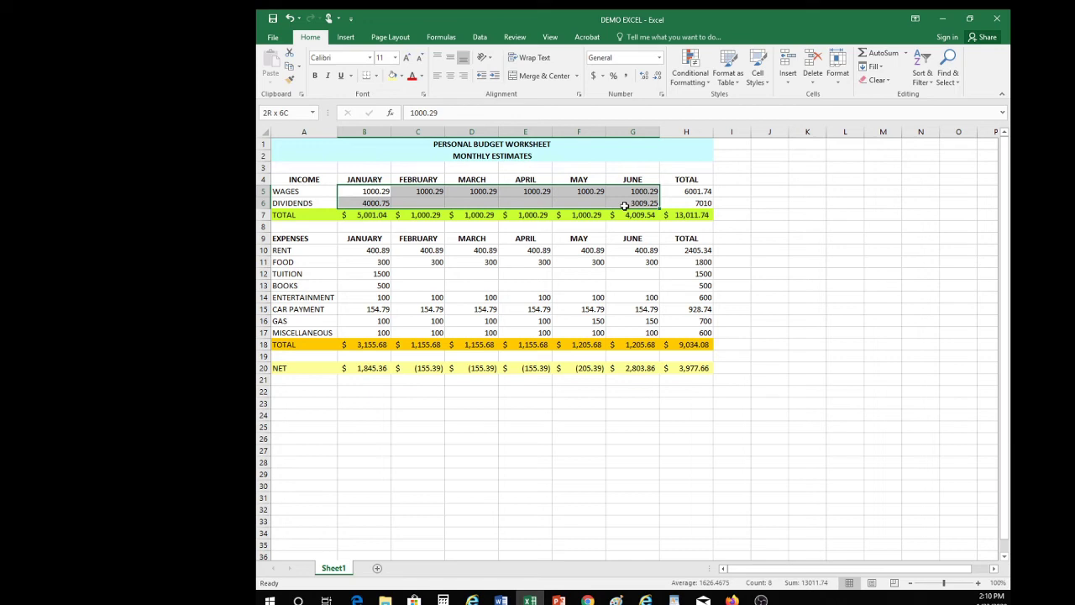
drag(625, 206, 625, 206)
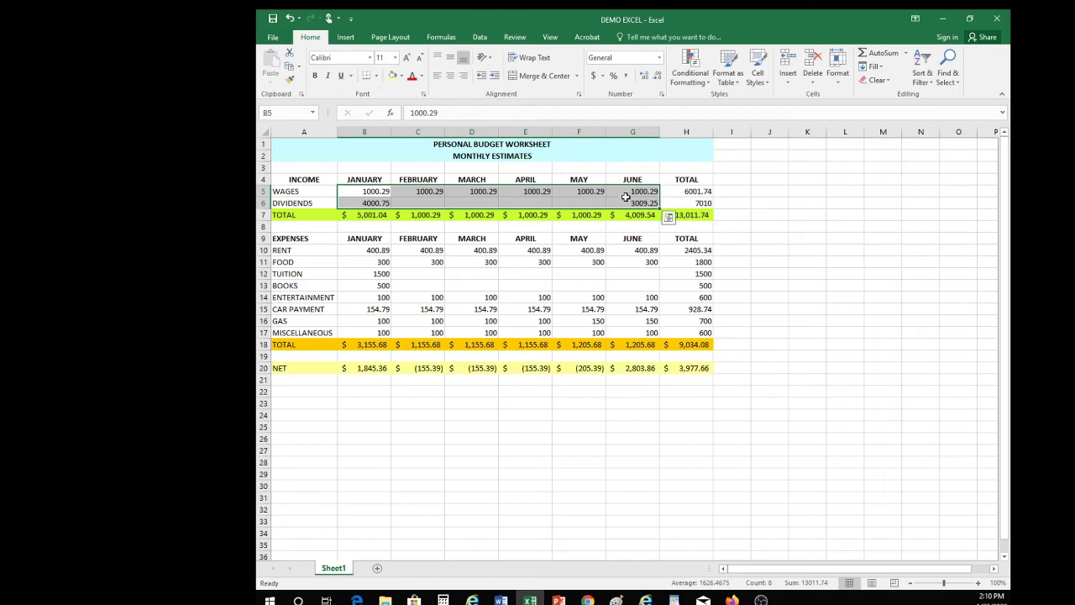
click(625, 76)
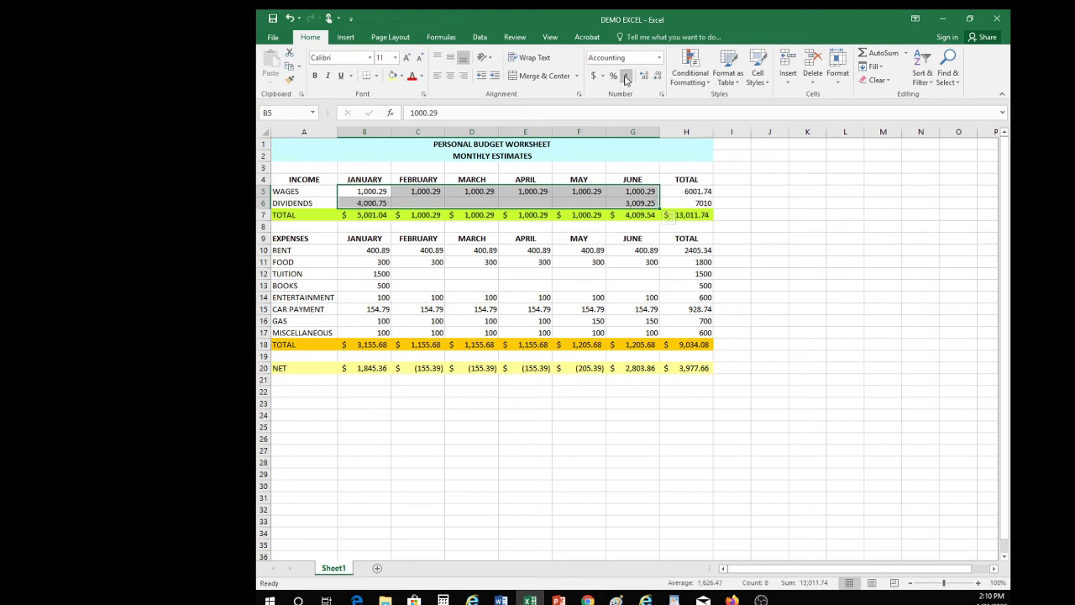
click(746, 225)
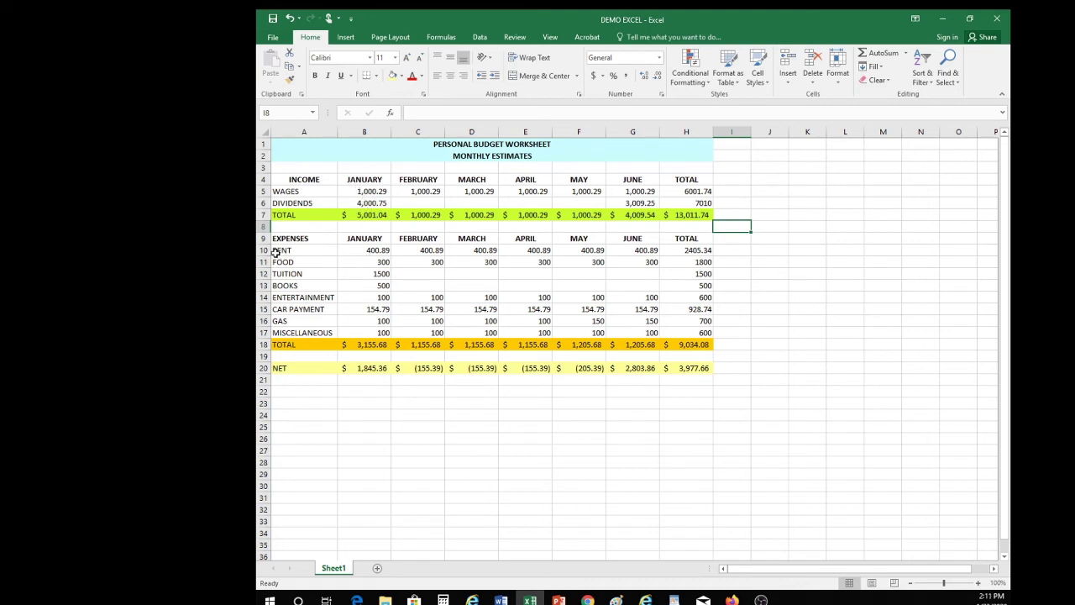
Step: Apply the comma number style to the monthly expense amounts in B10:G17
click(378, 251)
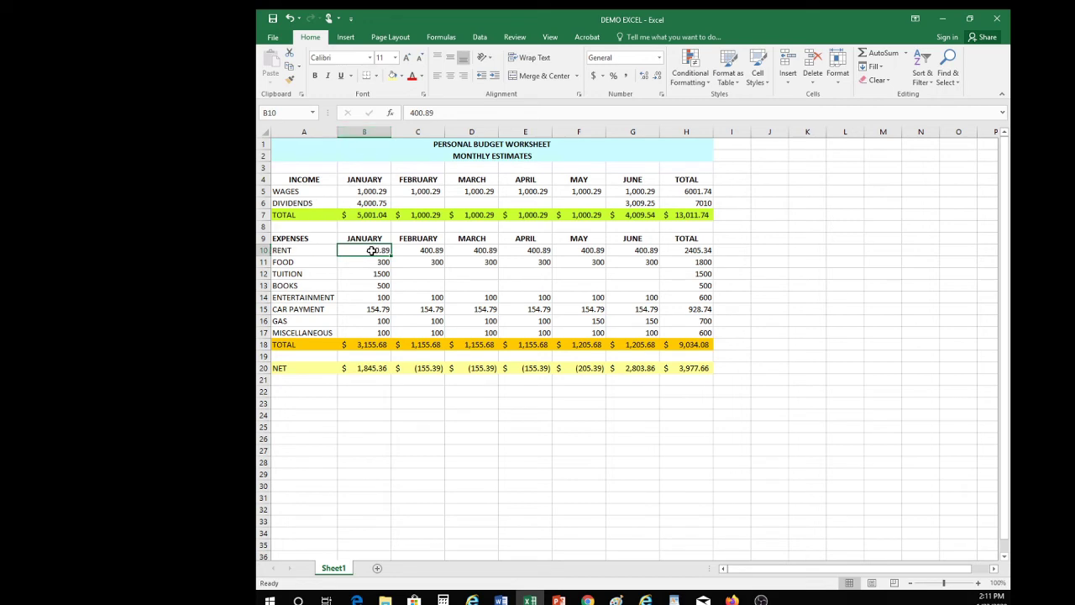
drag(370, 250, 647, 331)
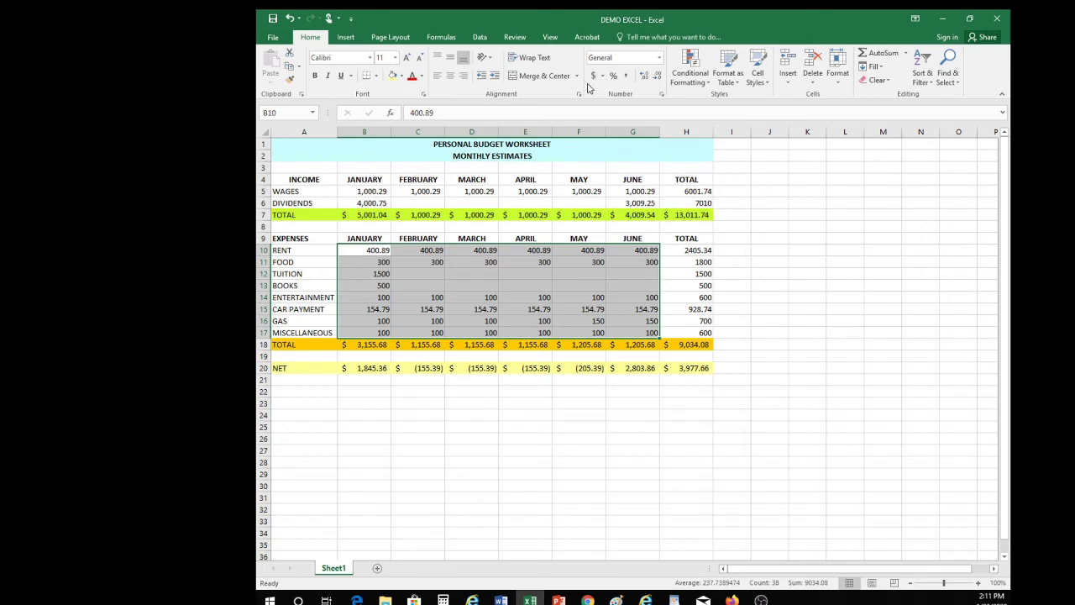
click(626, 79)
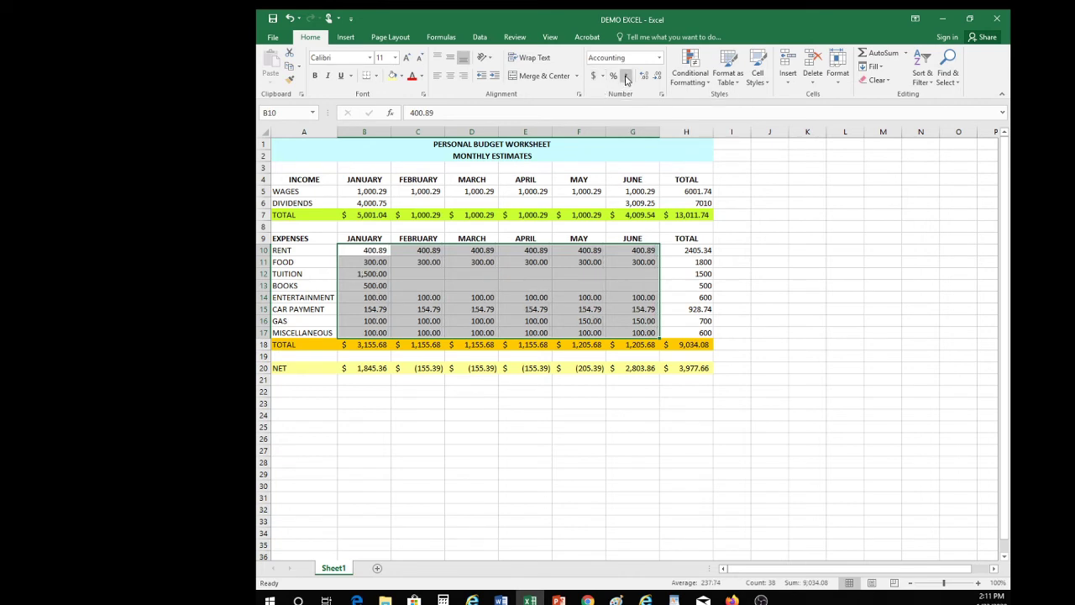
click(777, 283)
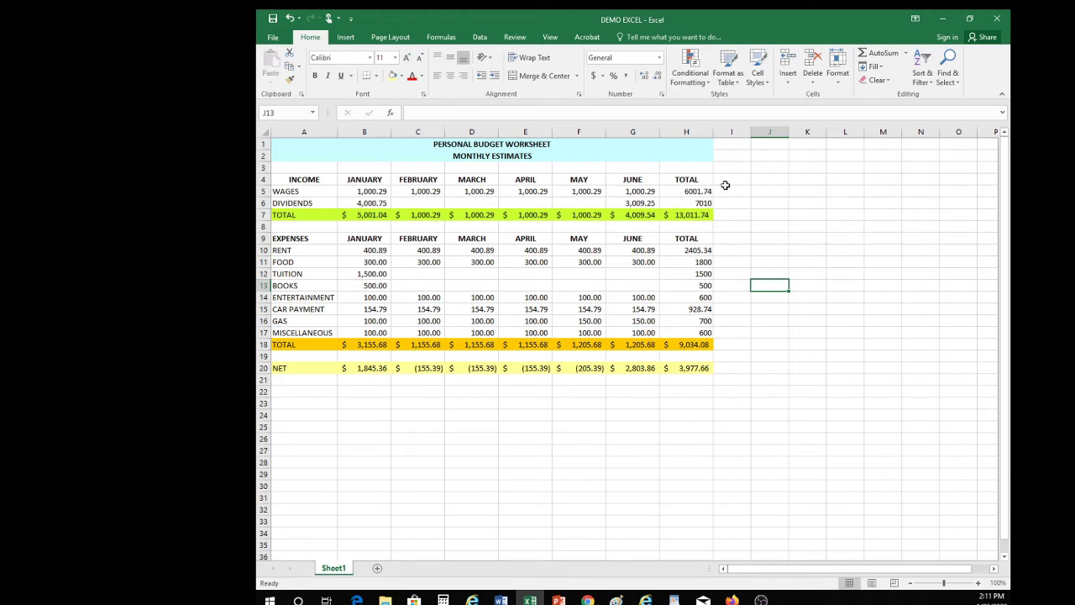
Step: Apply the accounting number format with dollar signs to the wages and dividends totals in H5:H6
click(700, 193)
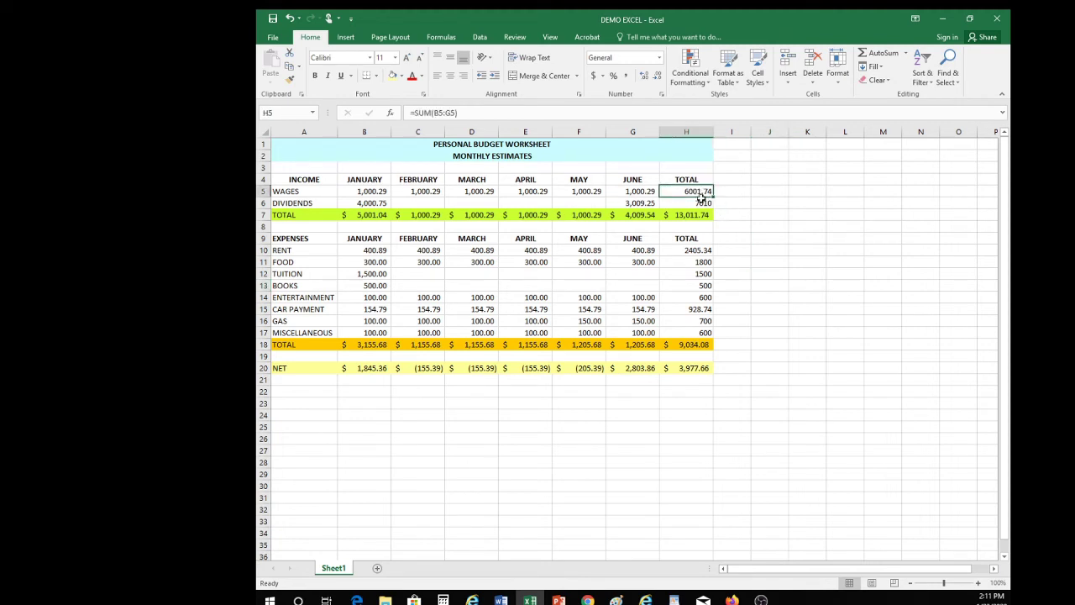
drag(700, 195, 701, 203)
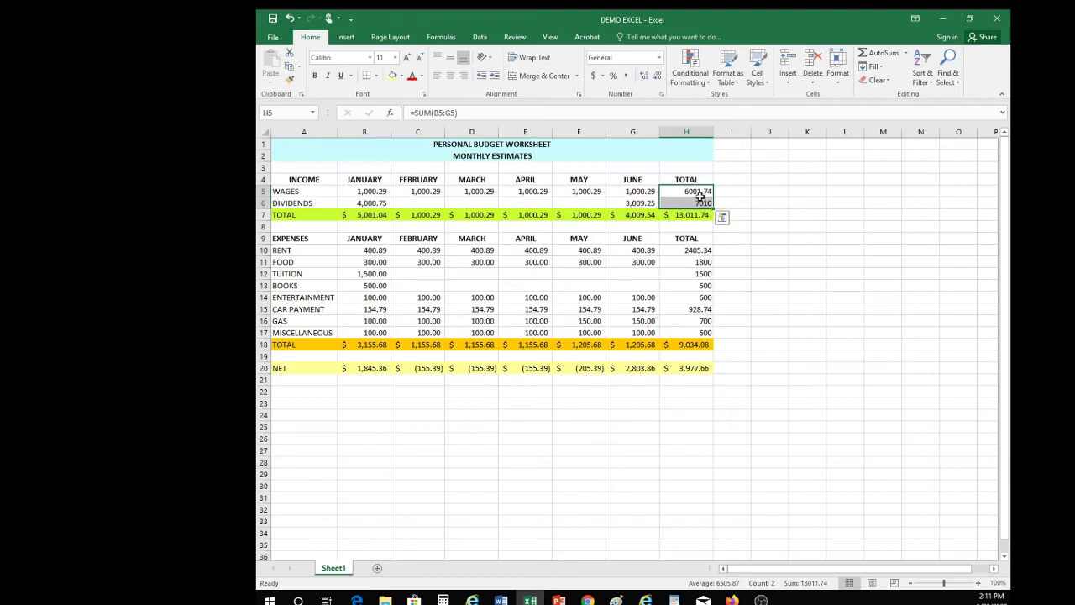
click(595, 77)
Step: Apply the accounting number format with dollar signs to the expense totals in H10:H17
click(696, 256)
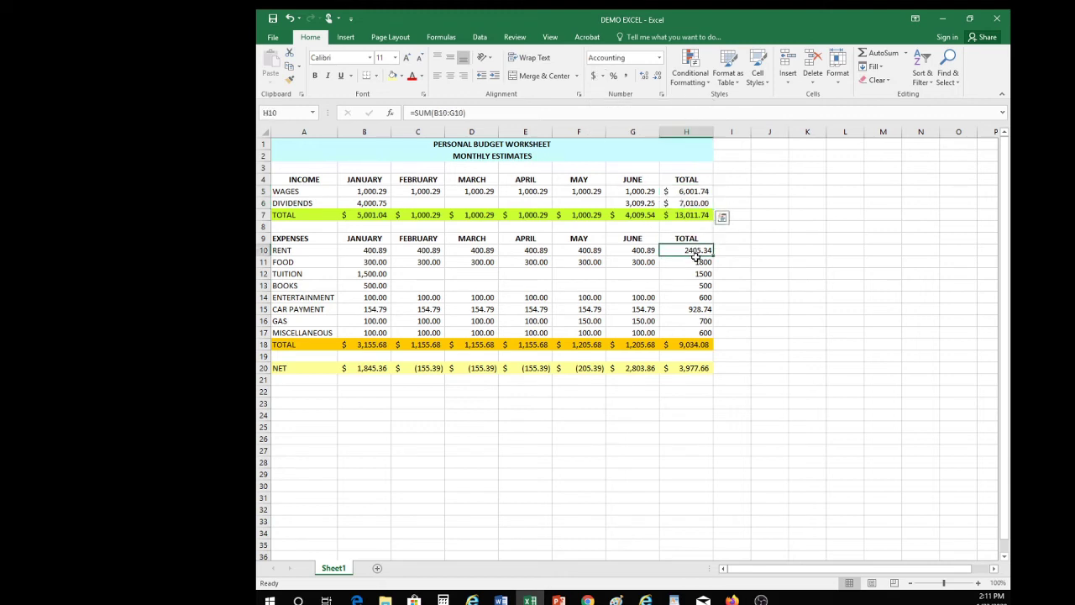
drag(695, 256, 697, 331)
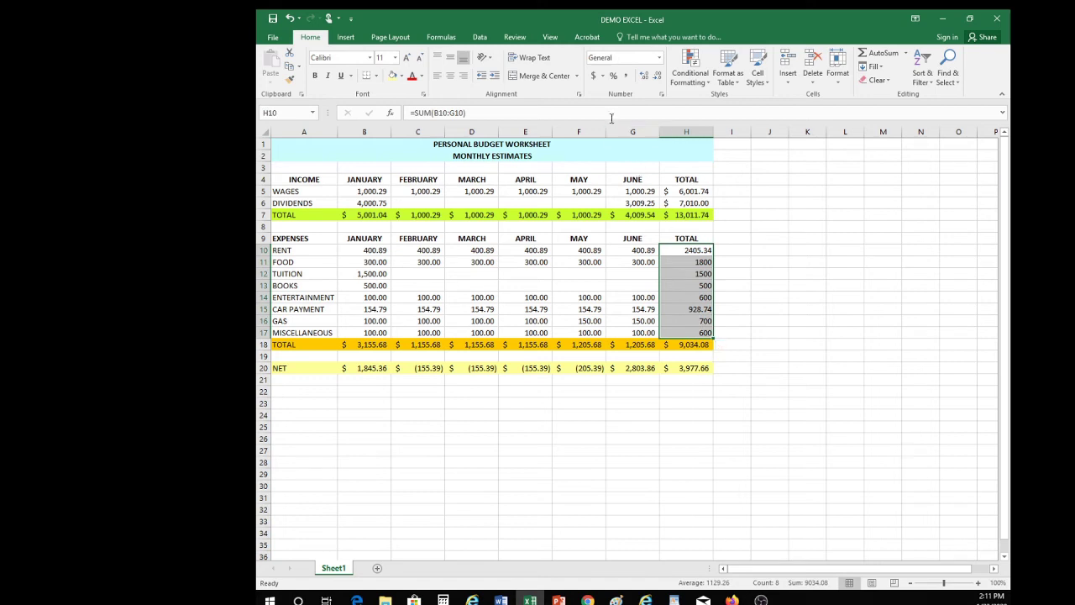
click(595, 76)
click(787, 341)
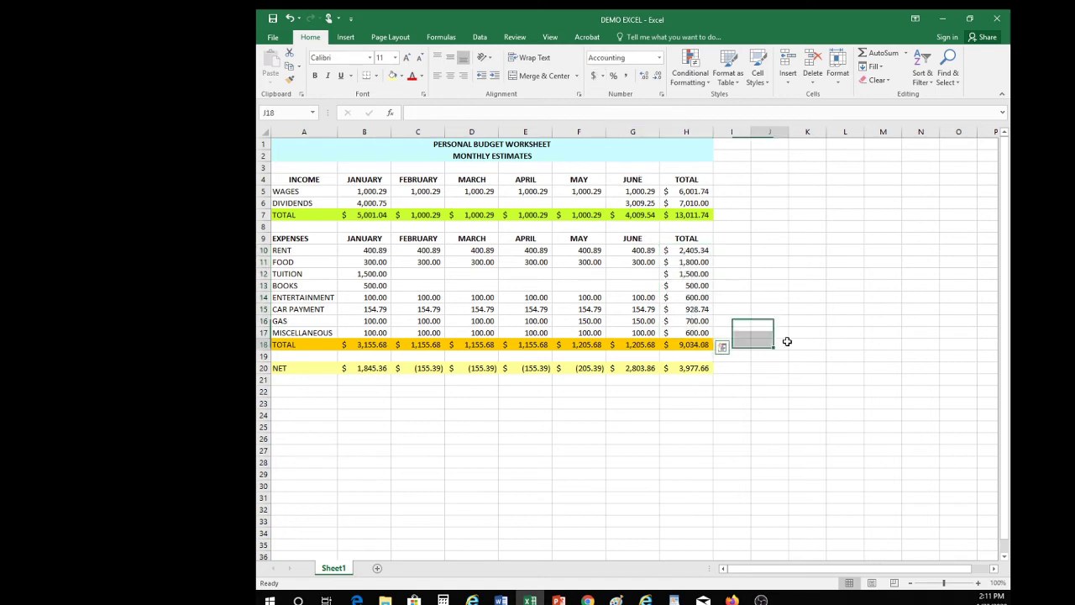
click(387, 451)
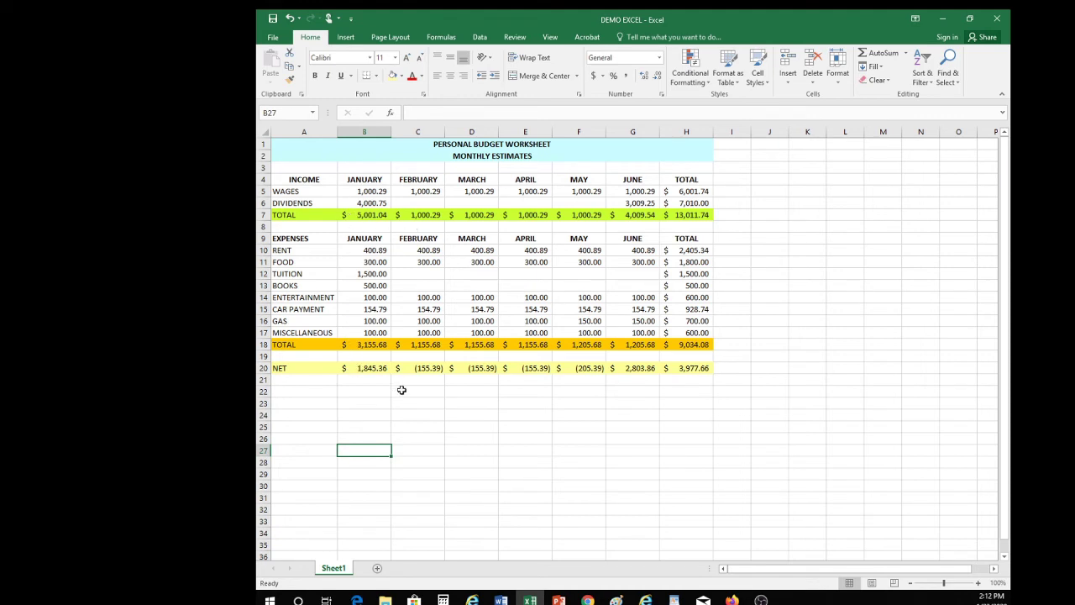
click(362, 389)
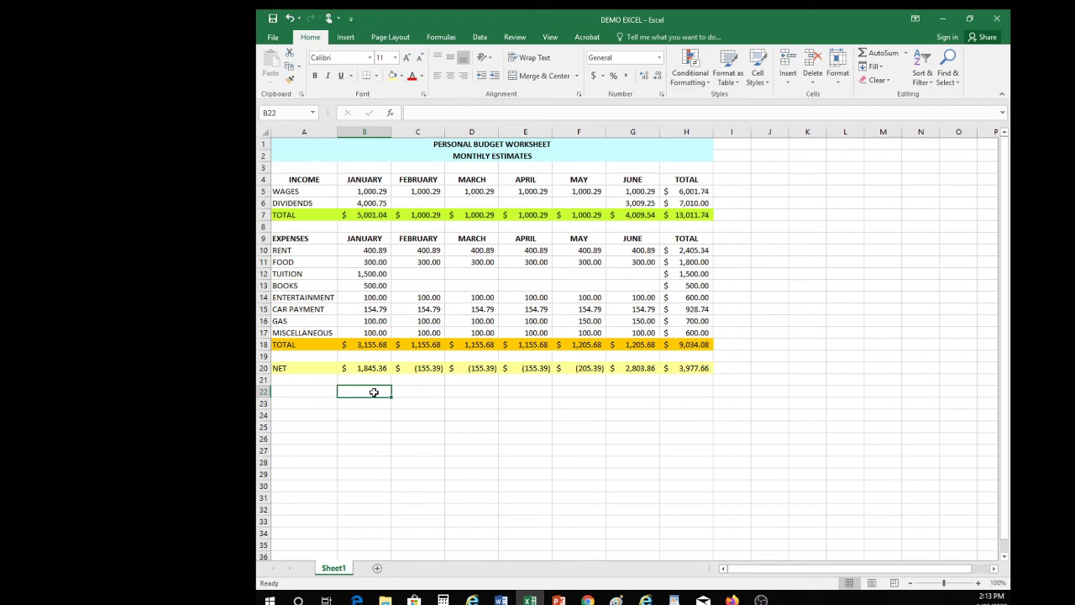
drag(364, 389, 420, 384)
drag(356, 238, 420, 239)
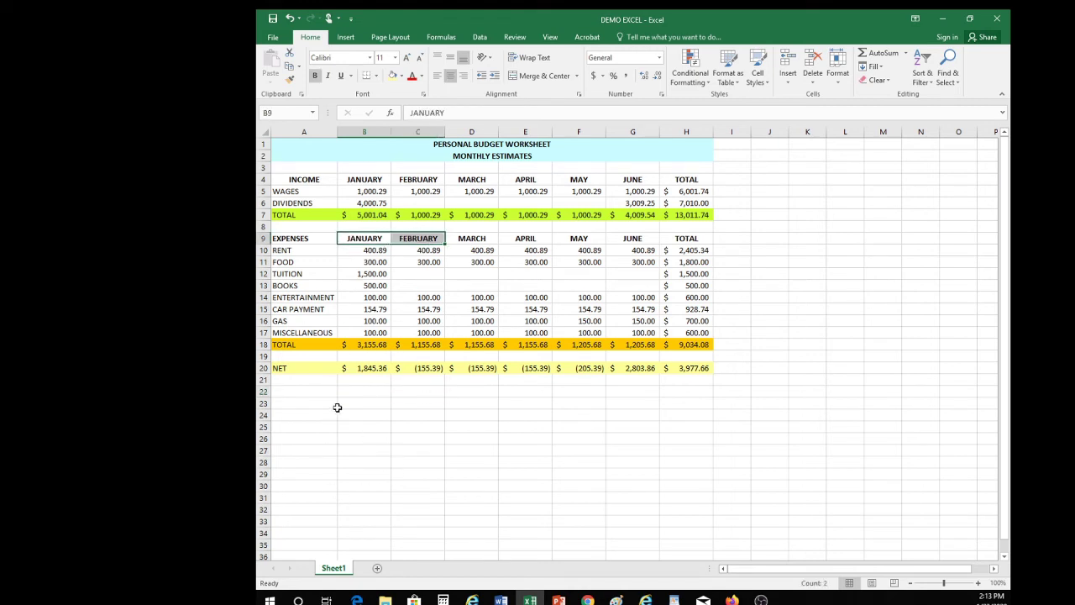
click(363, 395)
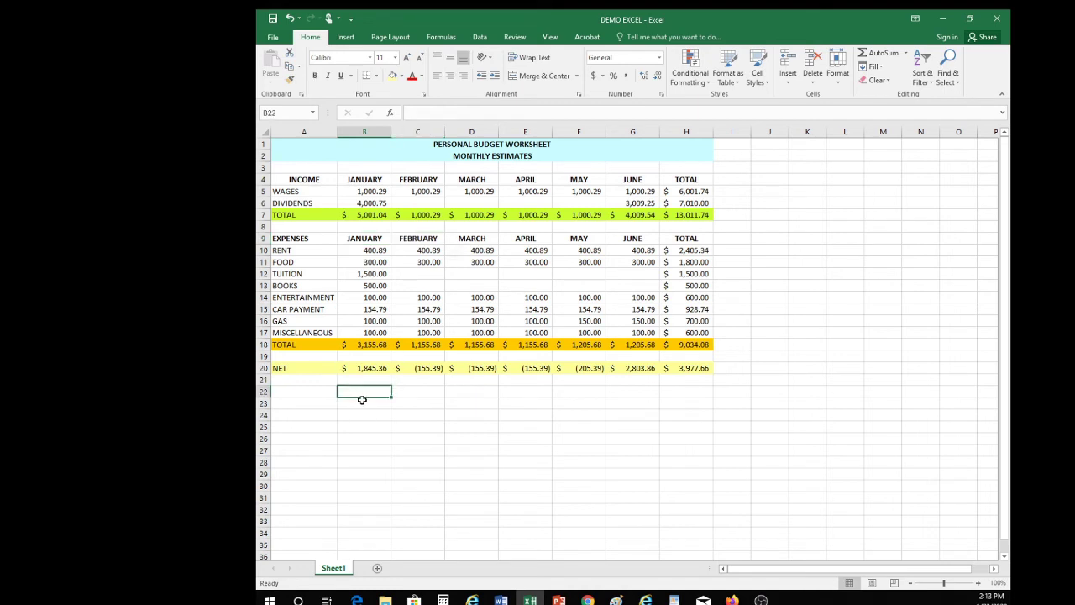
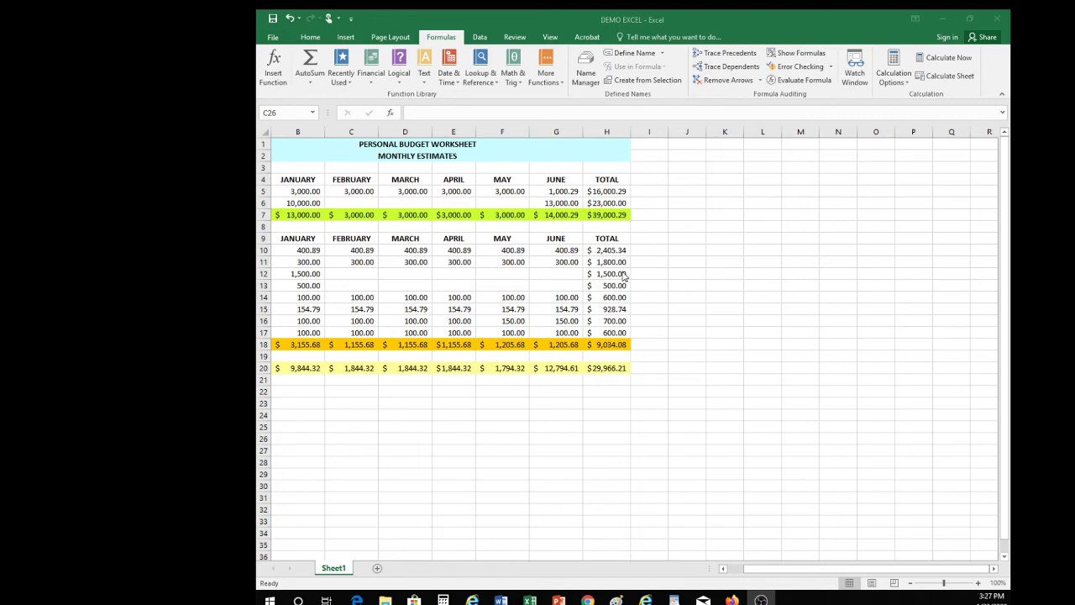
Step: Narrow the TOTAL column H and the APRIL column E until they are too small for their larger amounts
click(632, 132)
drag(631, 129, 620, 128)
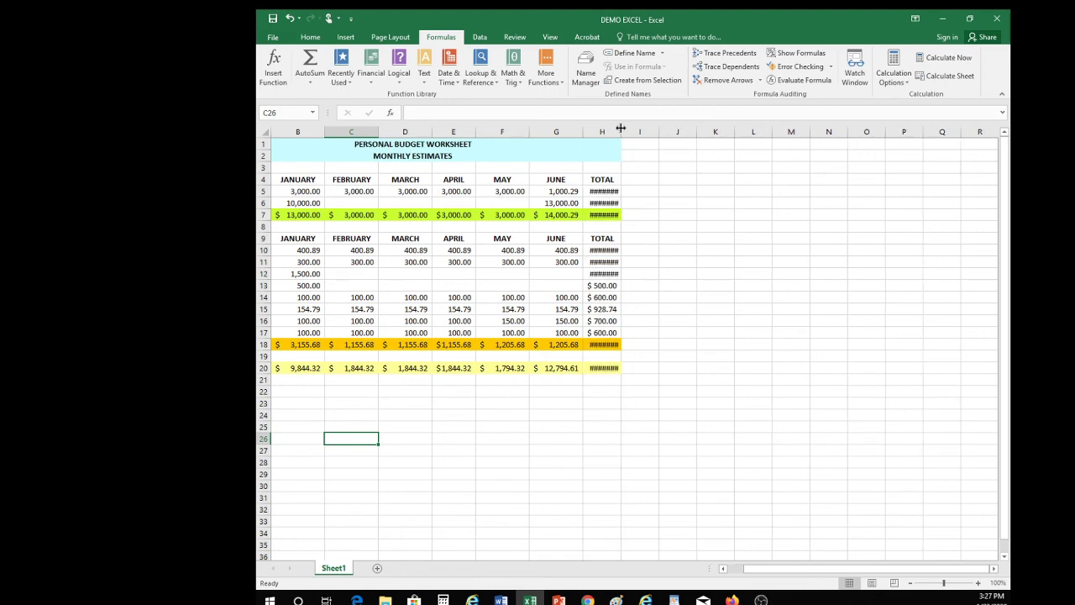
click(467, 132)
drag(476, 132, 465, 132)
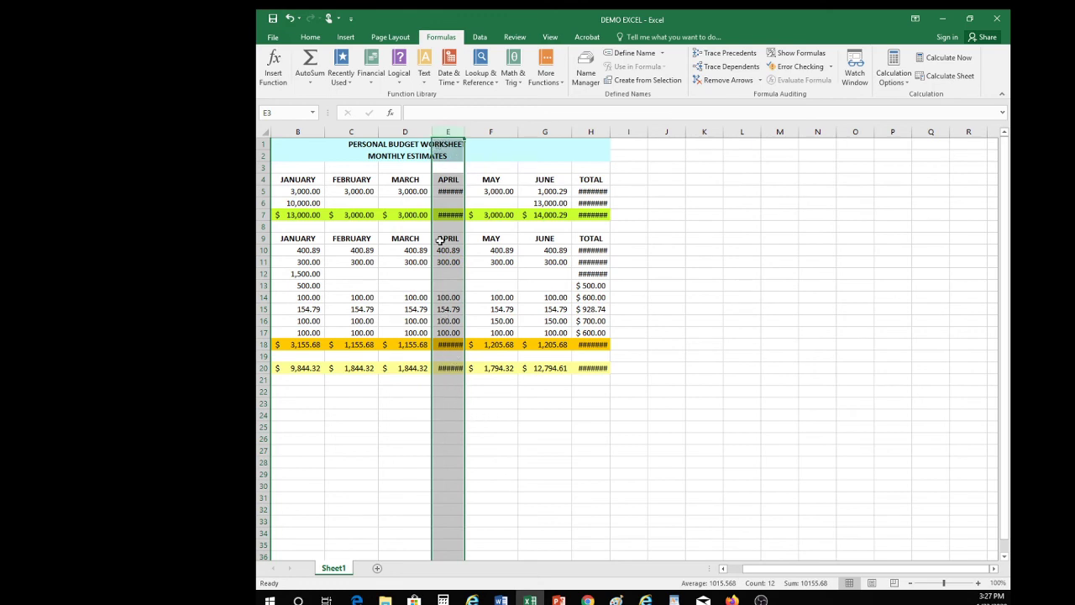
click(650, 227)
Step: Widen the APRIL column E and autofit the TOTAL column H so all their amounts display in full
click(449, 192)
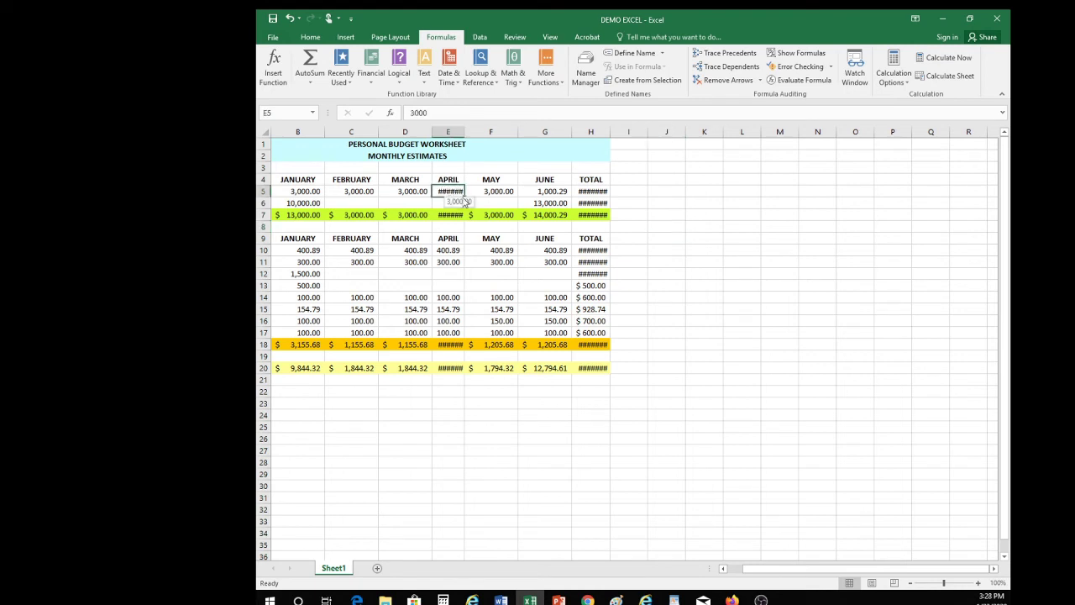
click(592, 191)
click(592, 203)
click(593, 216)
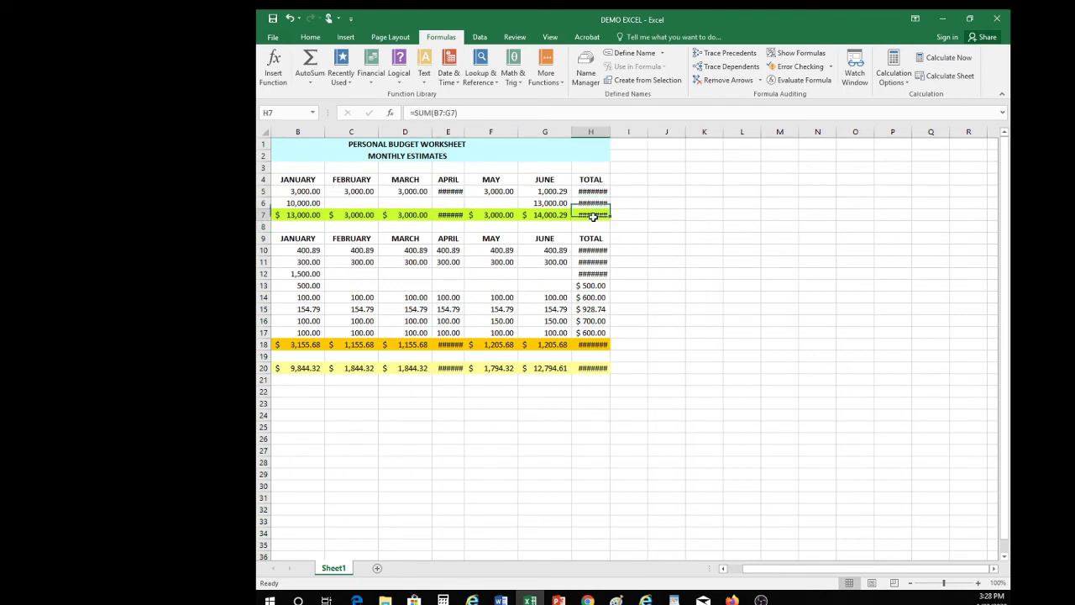
click(593, 250)
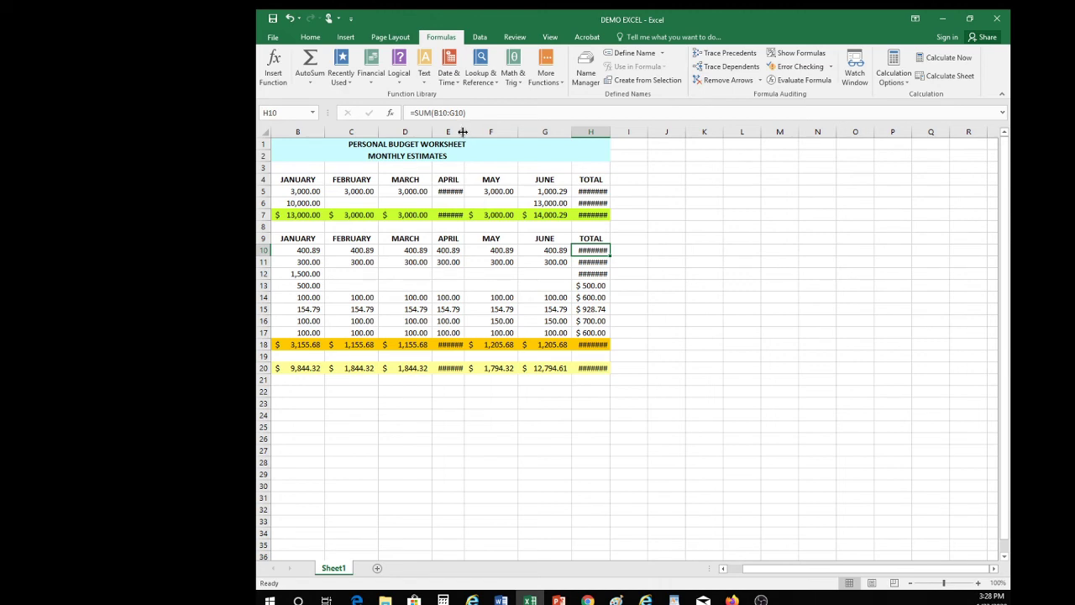
drag(463, 132, 475, 132)
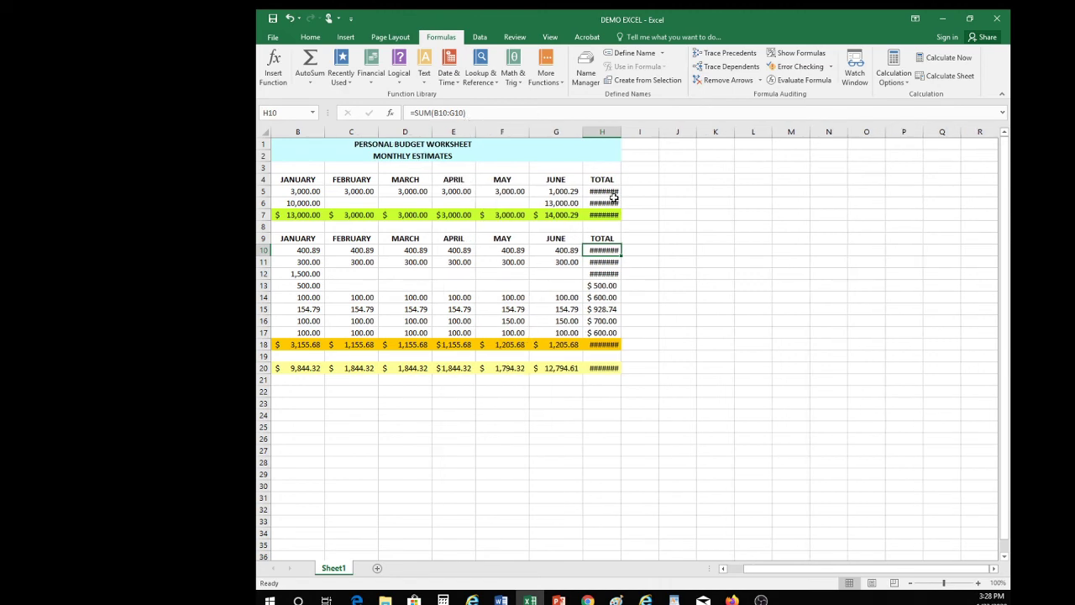
double_click(621, 131)
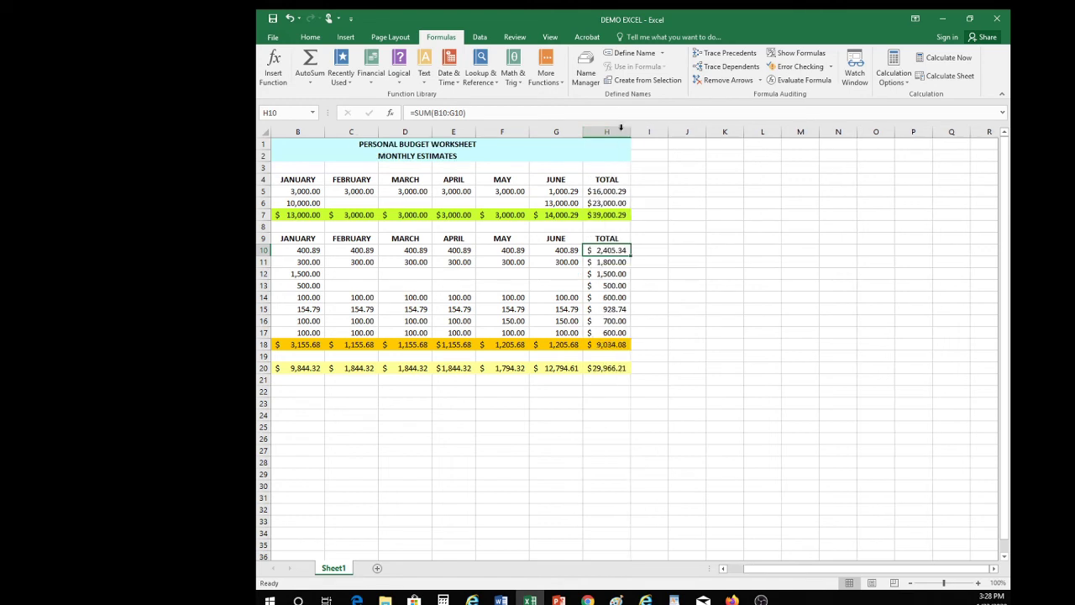
click(309, 403)
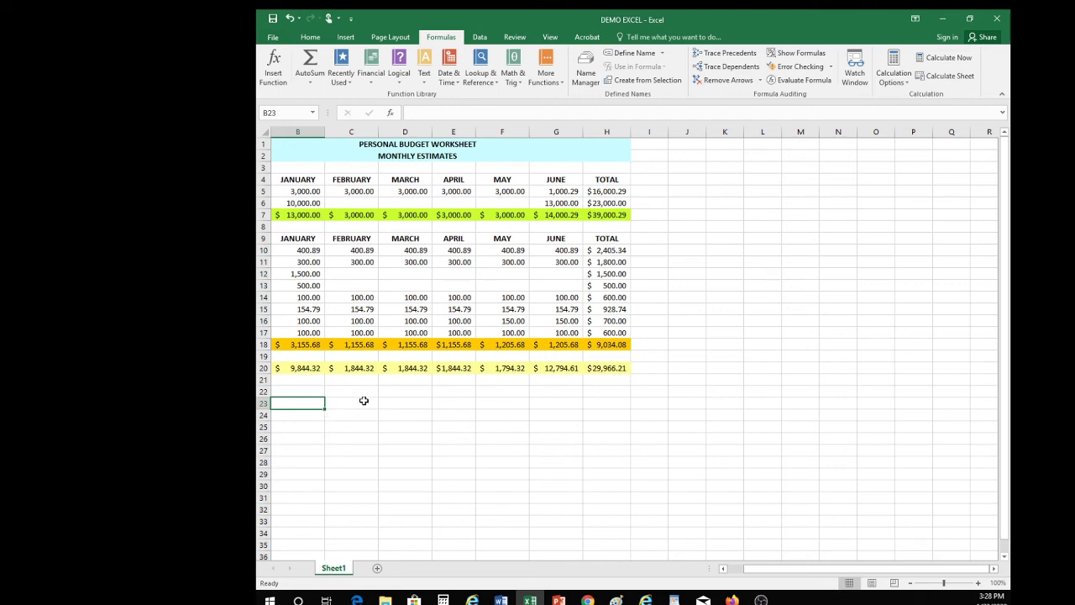
Step: Switch the worksheet between showing formulas and showing calculated values twice to review the cell formulas
click(358, 214)
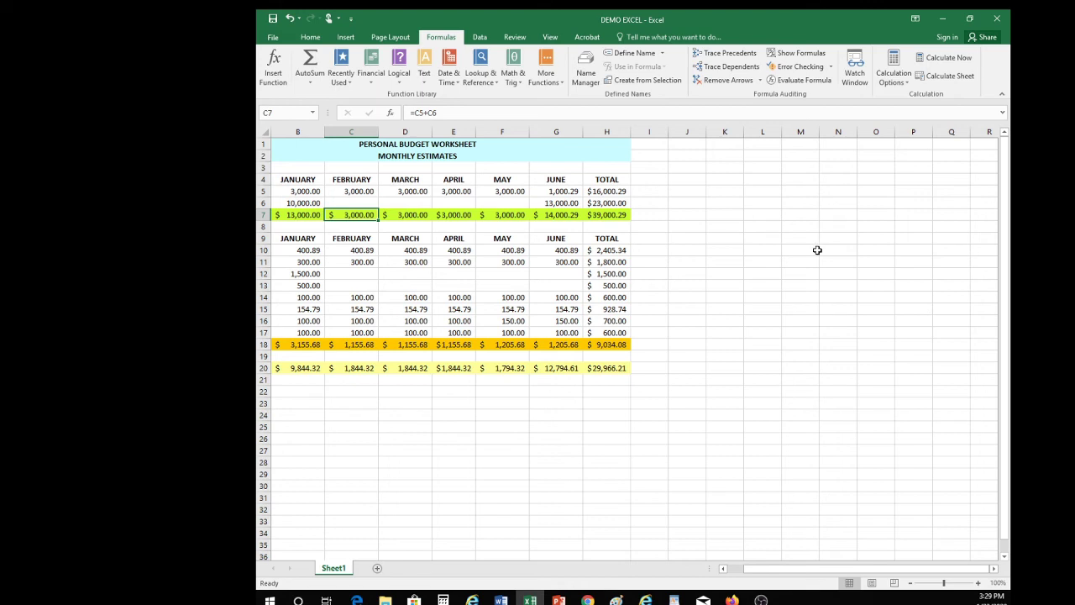
key(ctrl+grave)
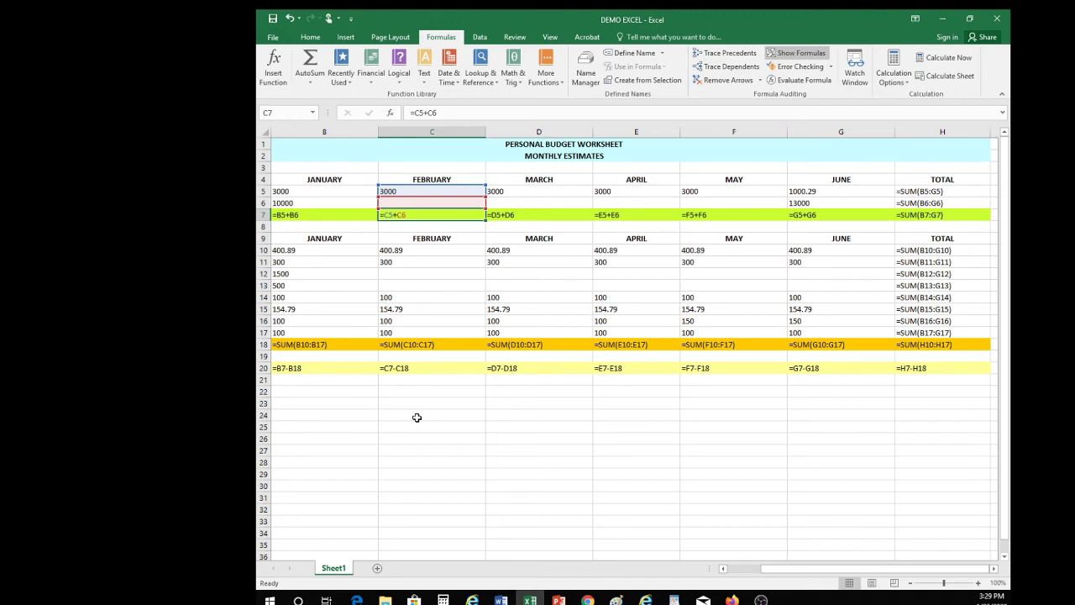
key(ctrl+grave)
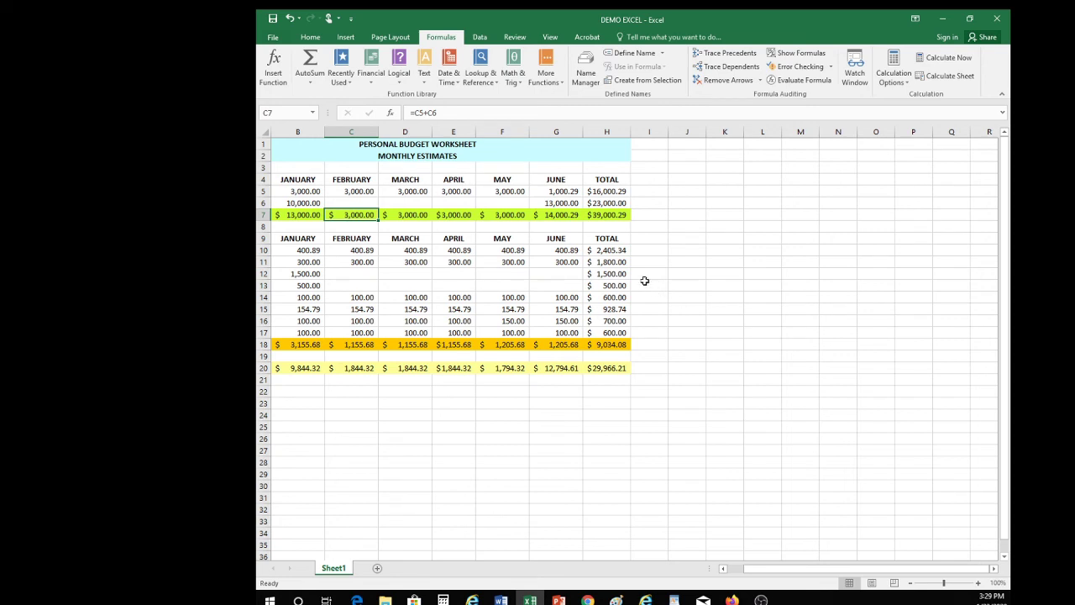
click(311, 37)
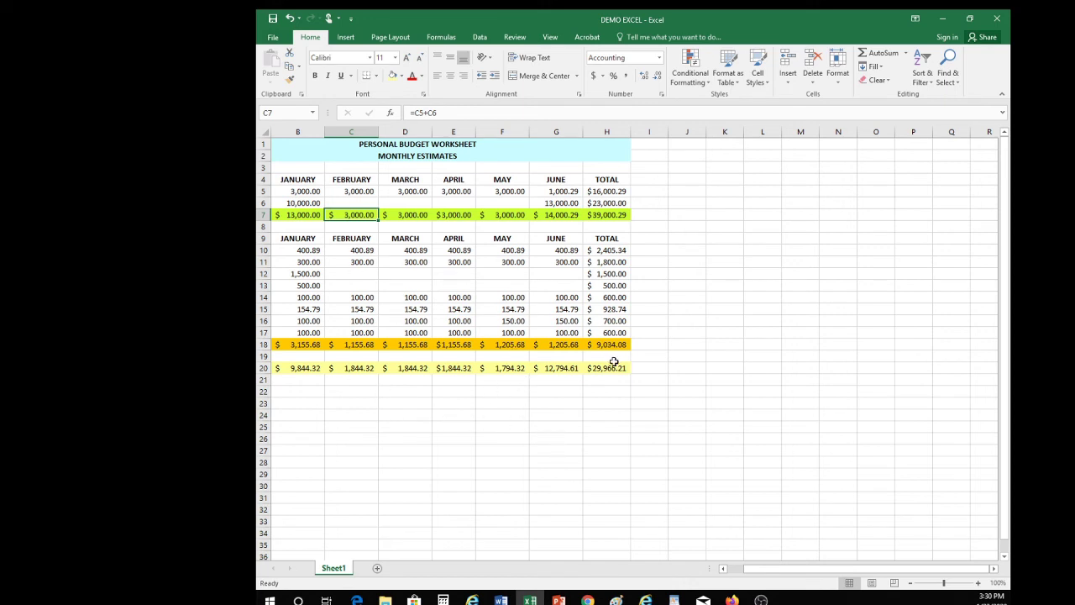
click(440, 38)
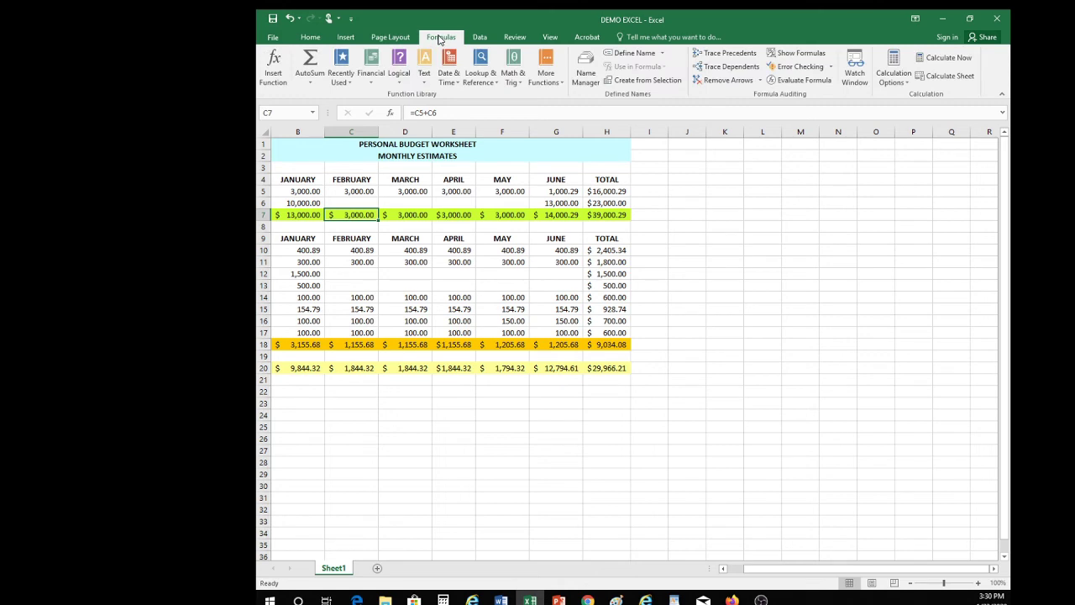
click(791, 57)
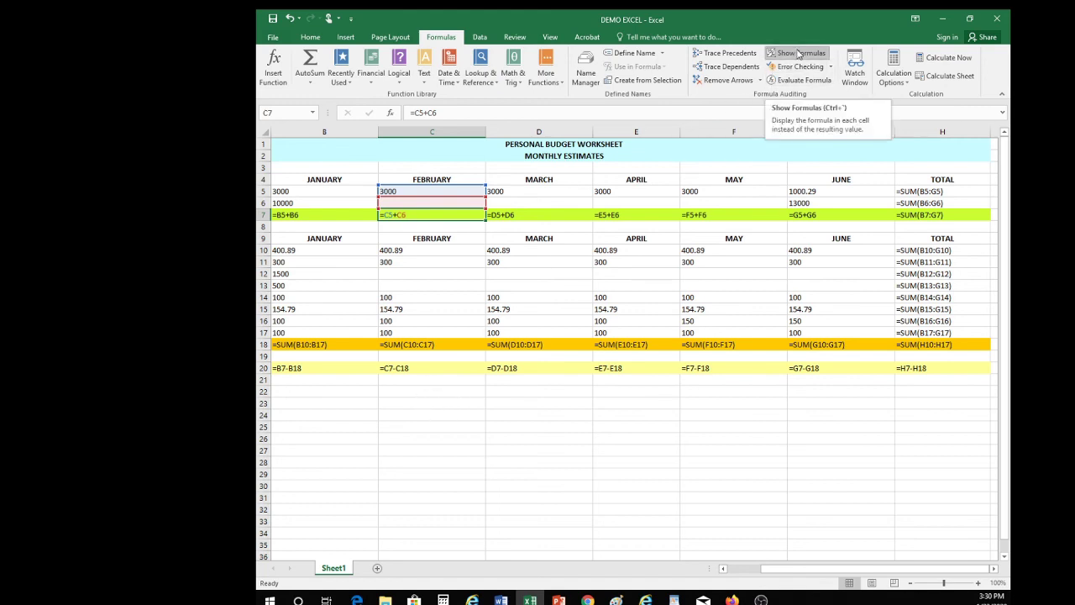
click(799, 54)
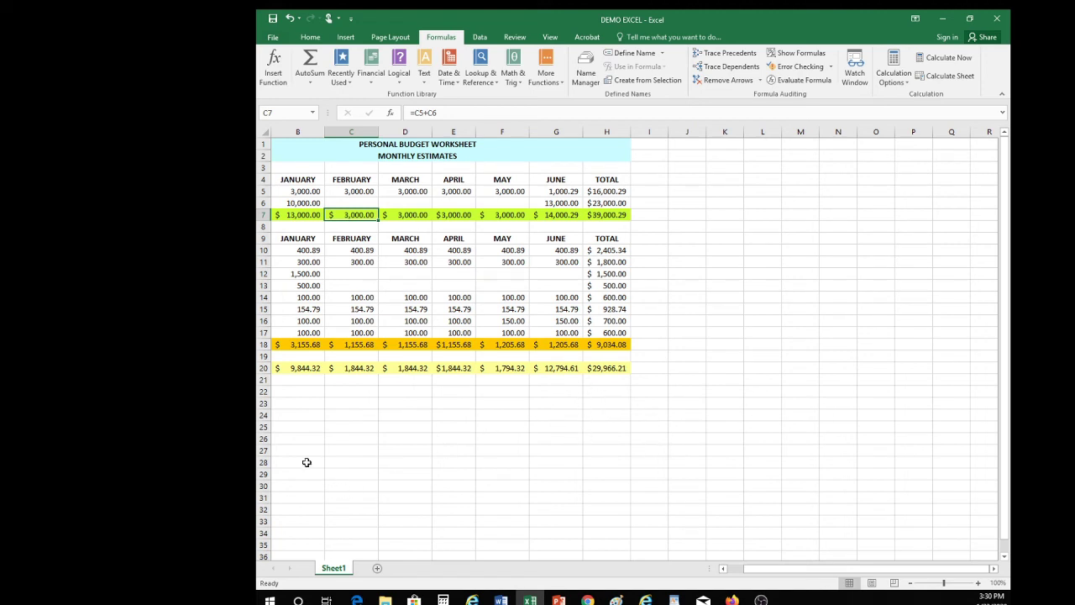
Step: Save the DEMO EXCEL workbook and close it
click(273, 38)
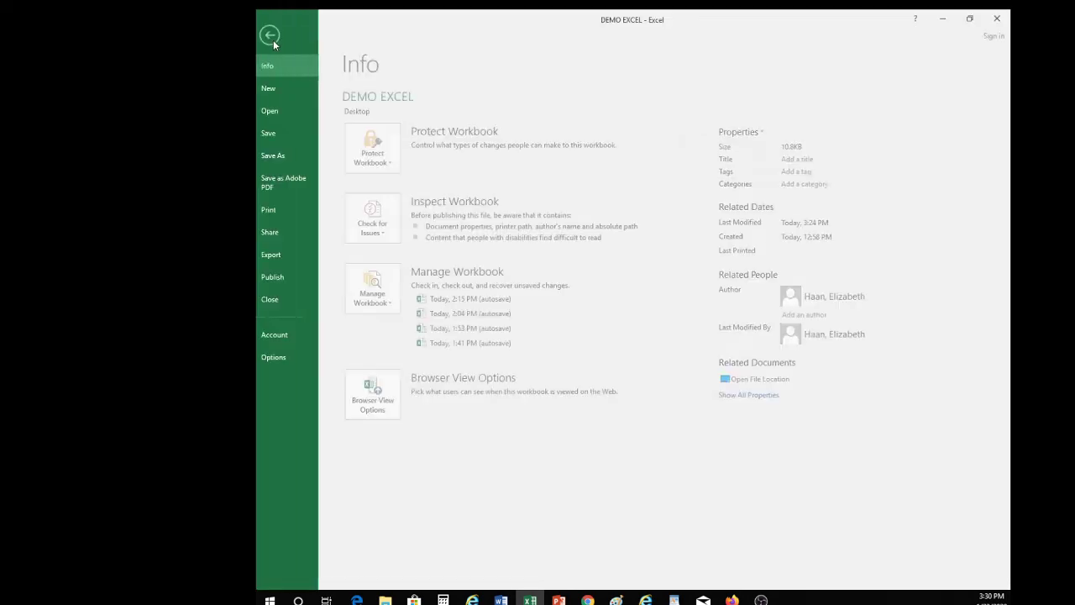
click(281, 131)
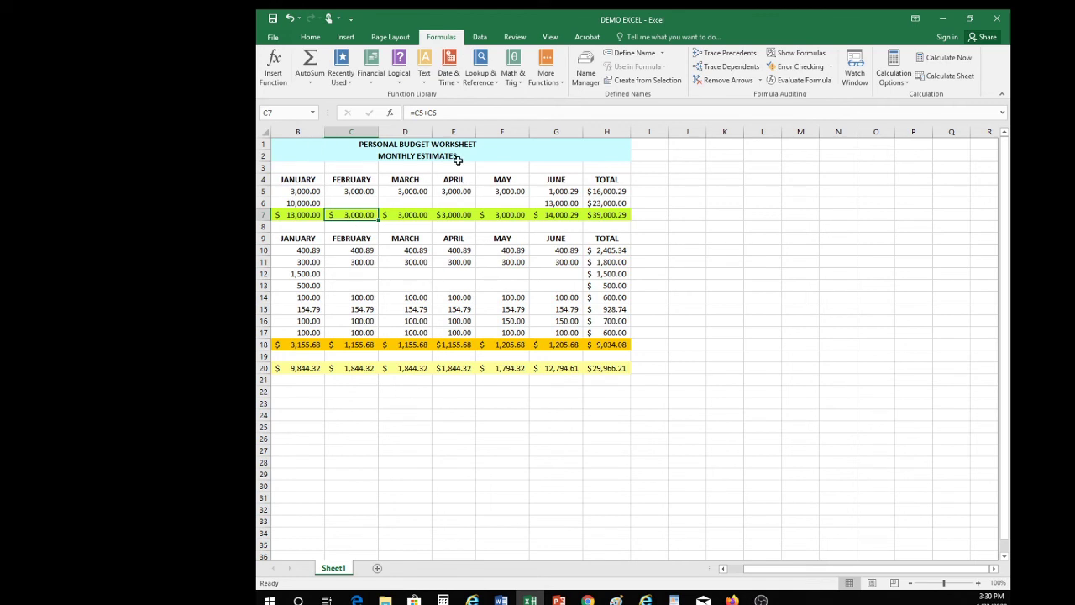
click(998, 18)
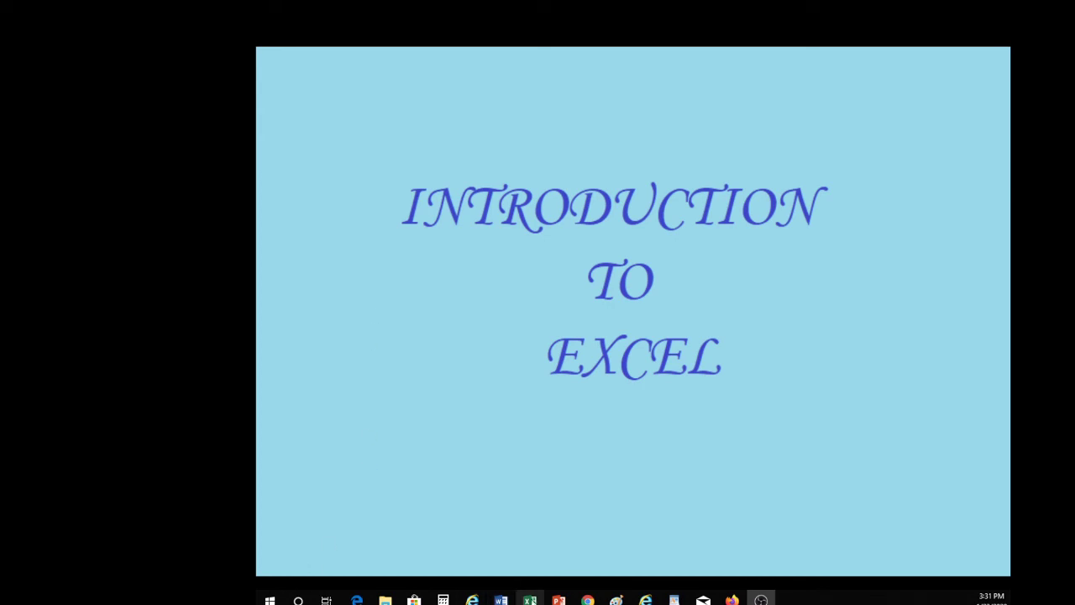
Step: Start a blank workbook in Excel and enter the title "DEMO OF GENERIC CLASS AVERAGE WORKSHEET" in A1
click(530, 599)
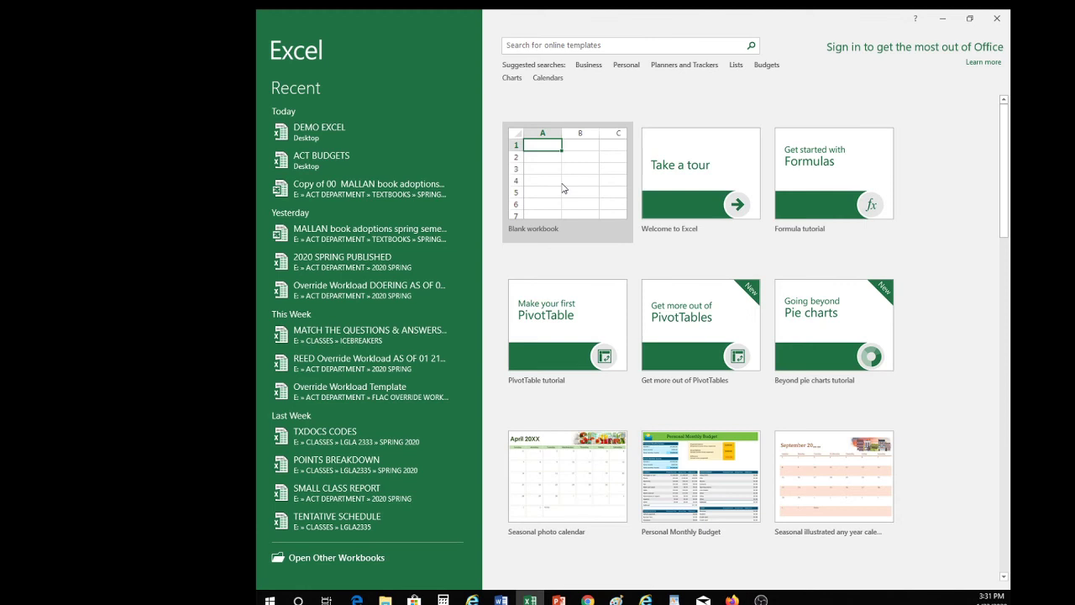
click(562, 186)
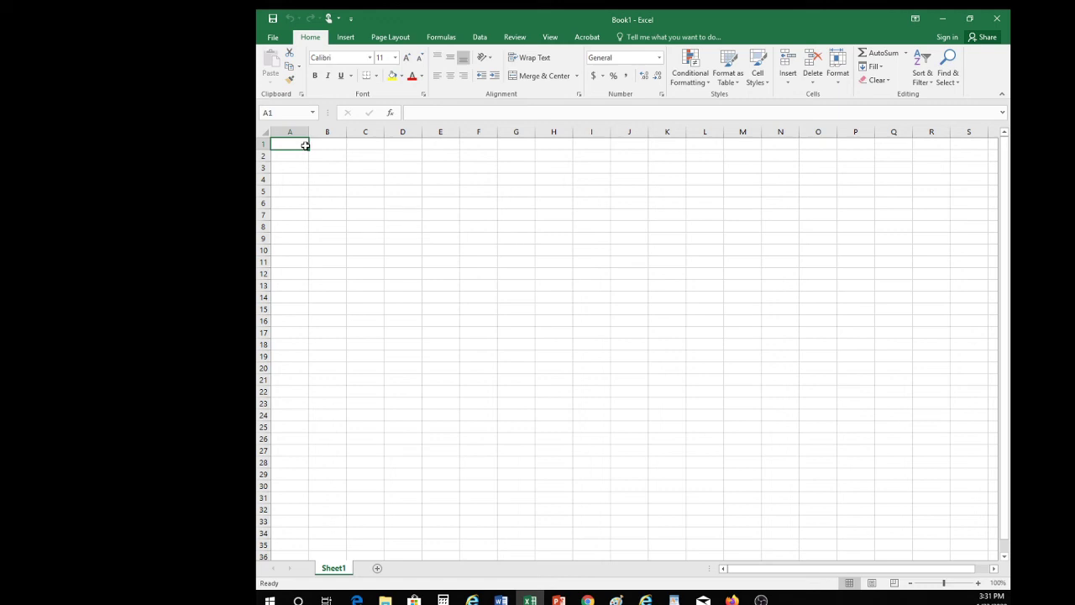
text(d)
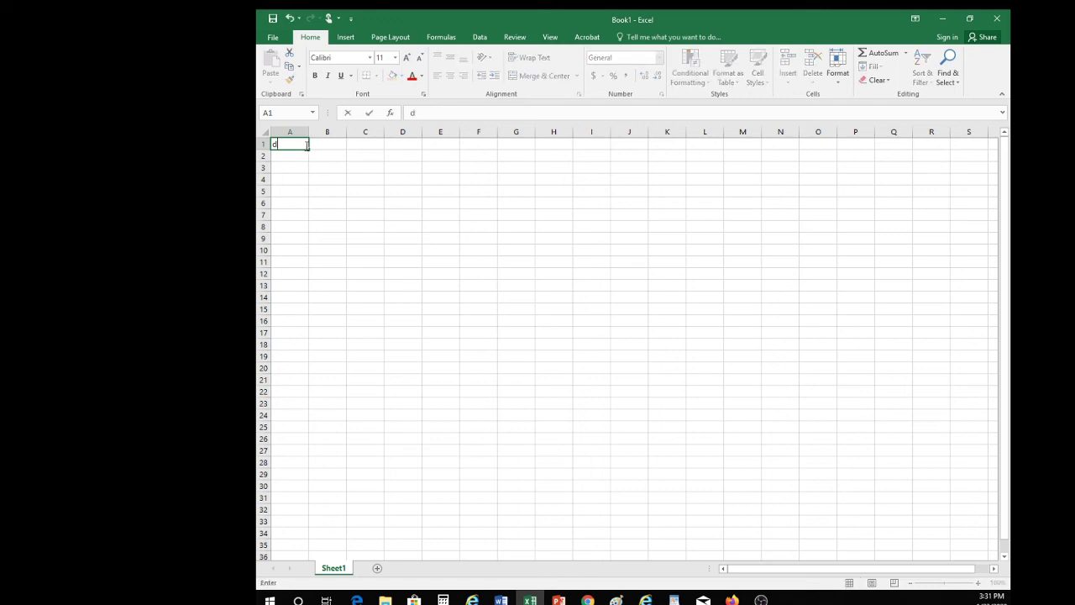
text(eep)
key(BackSpace)
key(BackSpace)
key(BackSpace)
key(BackSpace)
text(DEMO OF GENERI)
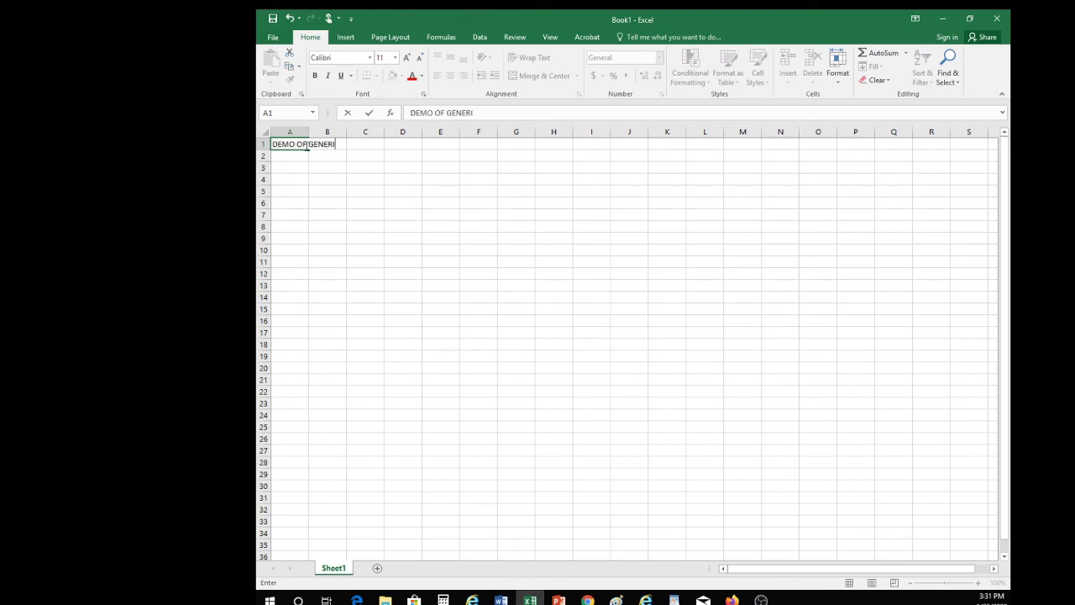
text(C CLASS AVERAGE WOR)
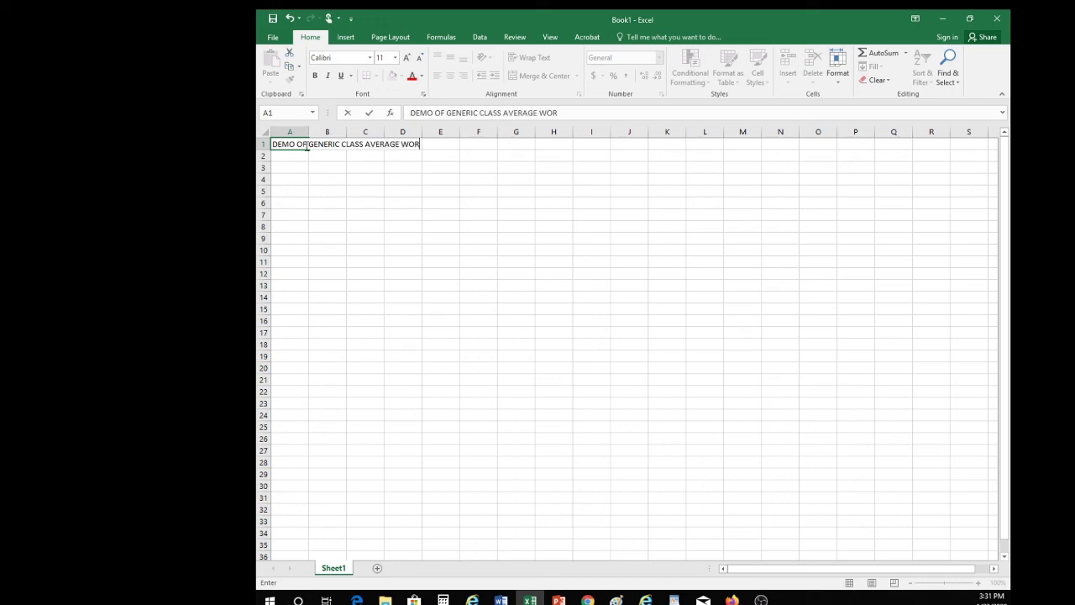
text(KSHEET)
key(Return)
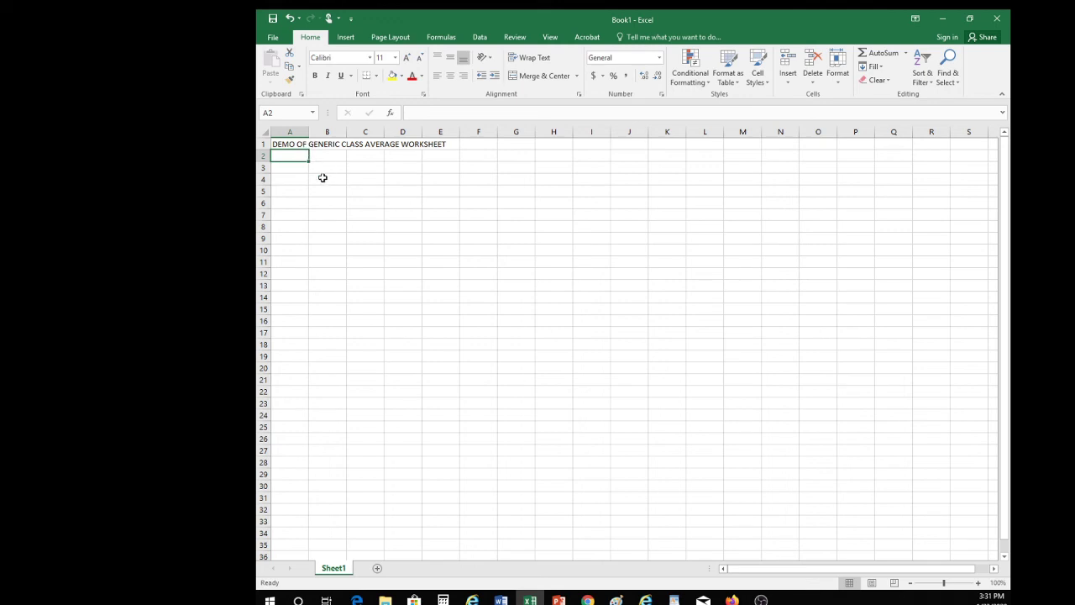
Step: Enter the row labels ASSIGNMENT in A5 and TEST in A7
click(296, 180)
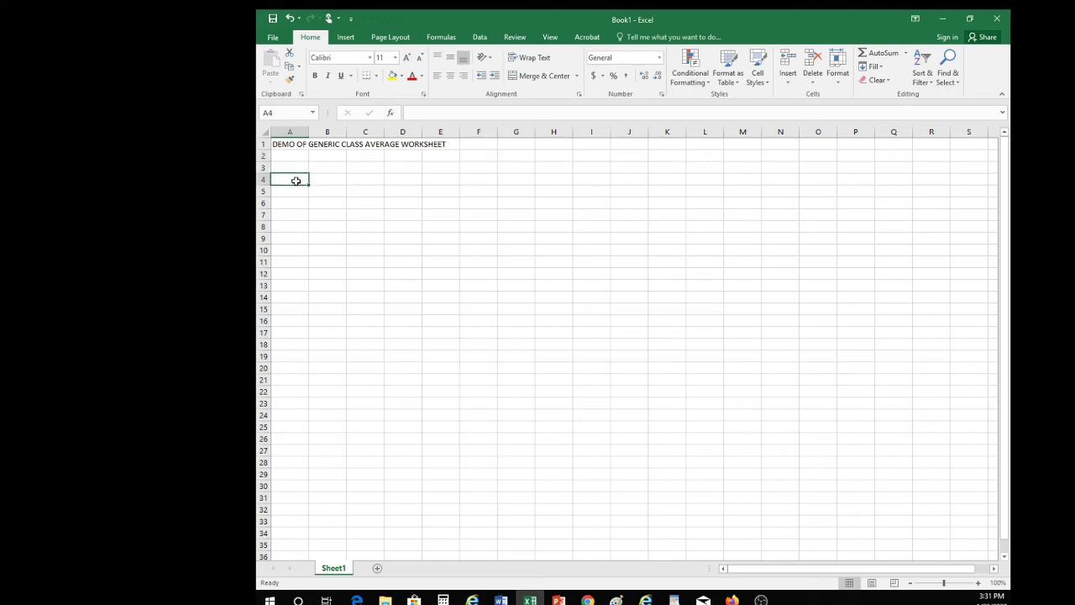
click(291, 189)
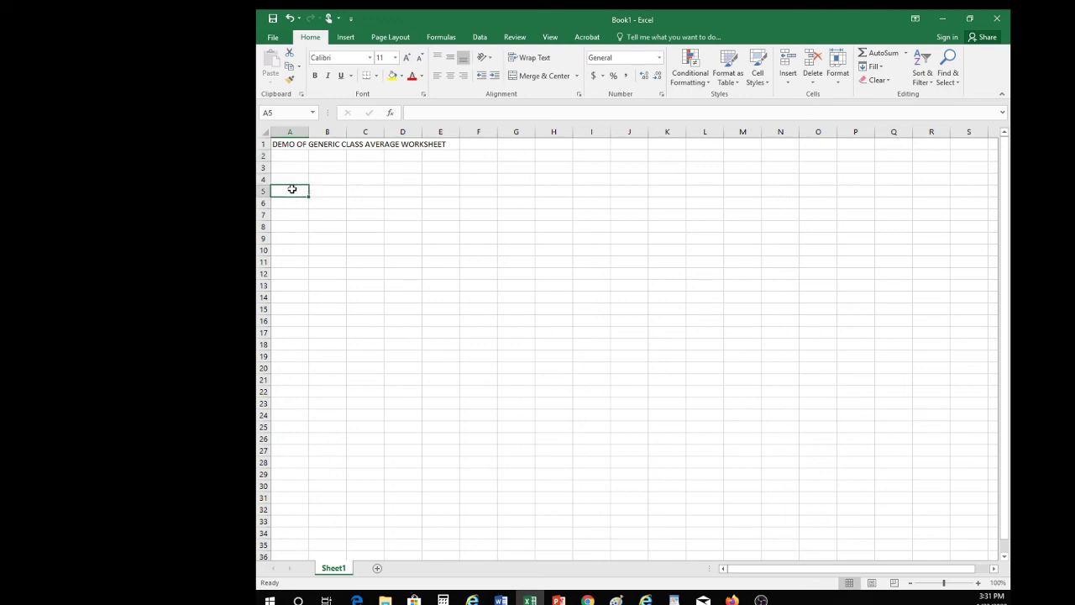
text(ASSIGNMENT)
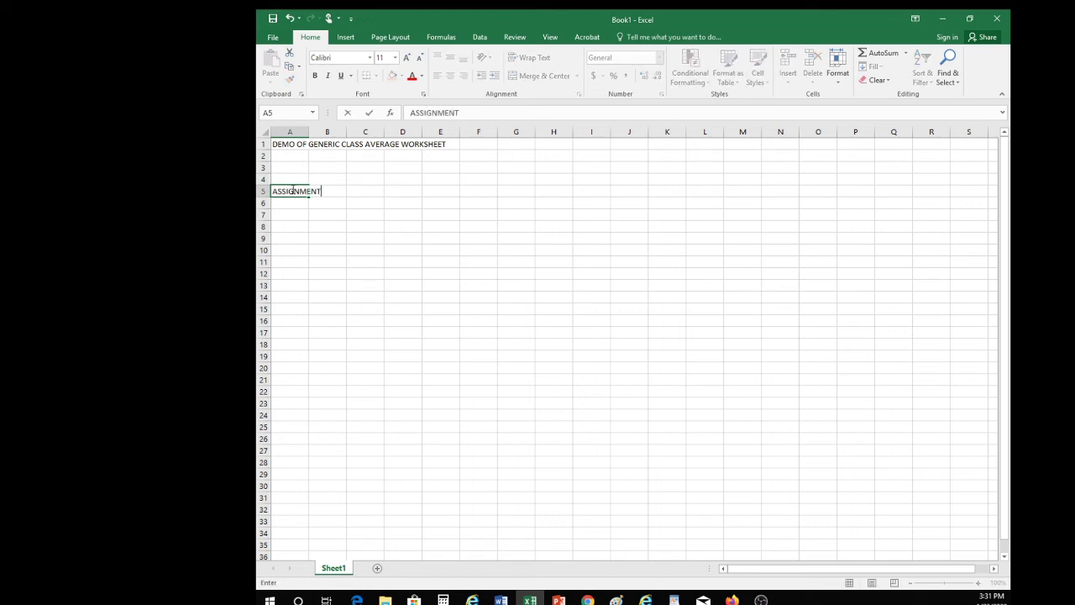
key(Return)
key(Return)
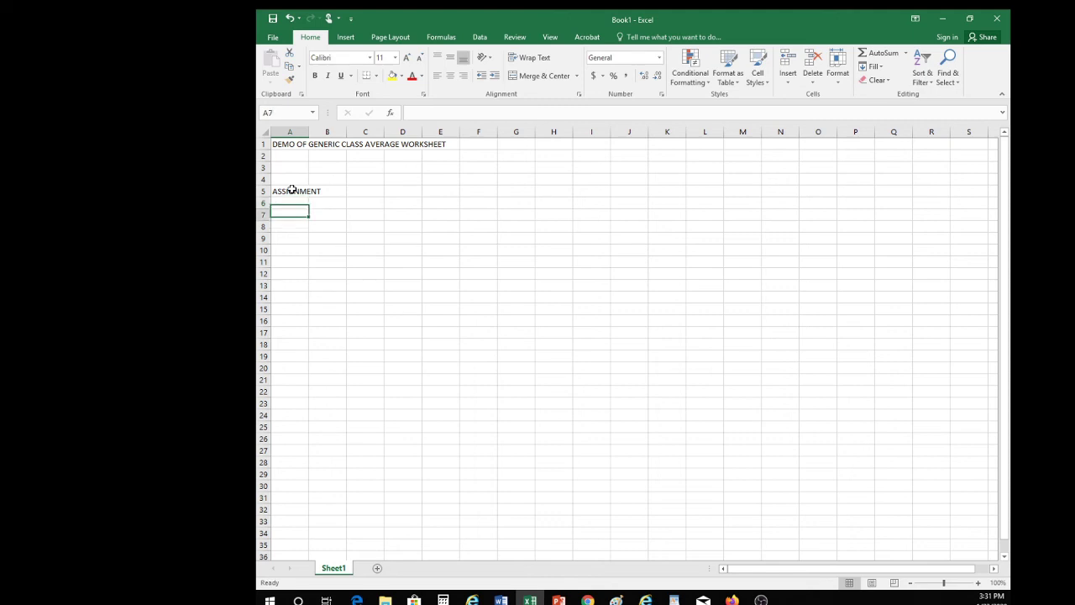
text(TEST)
key(Return)
key(Return)
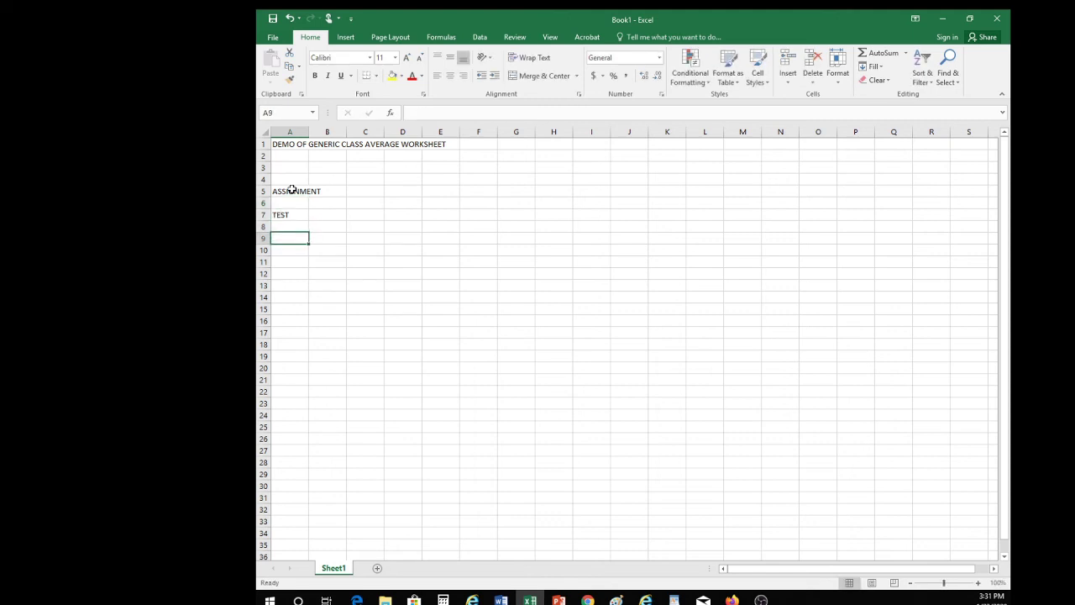
Step: Enter FINAL EXAM in A9 and FINAL CLASS AVERAGE in A11, and widen column A to fit the labels
text(FINAL EXAM)
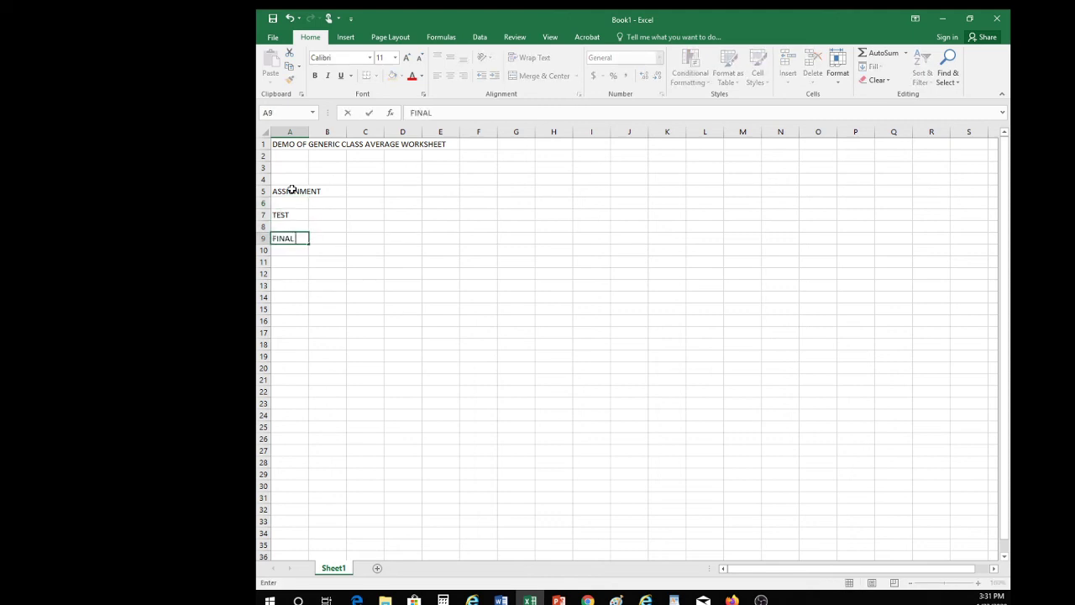
key(Return)
key(Return)
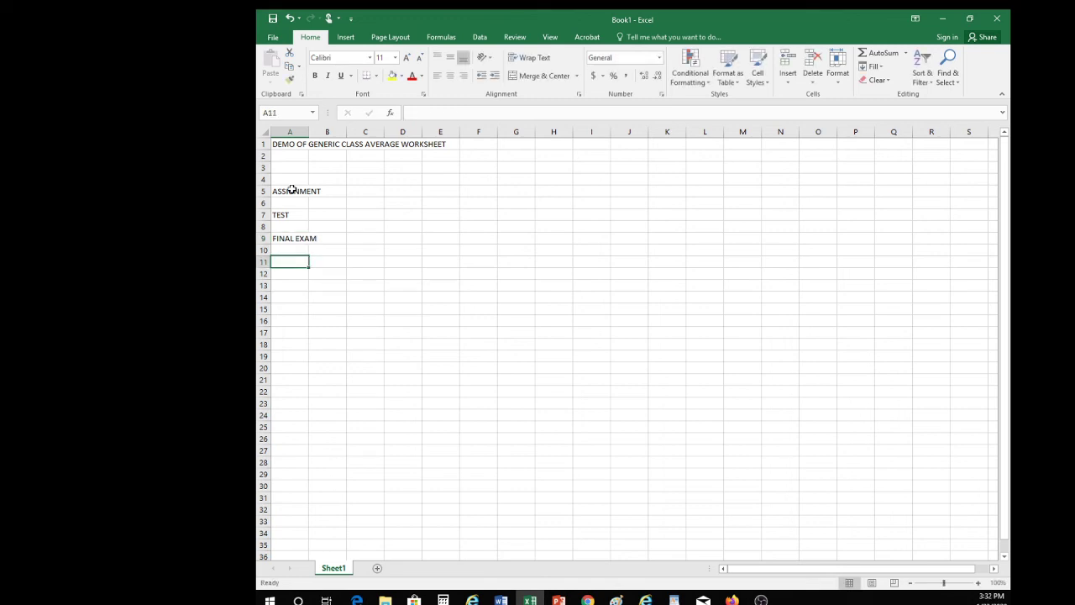
text(FINAL CLASS)
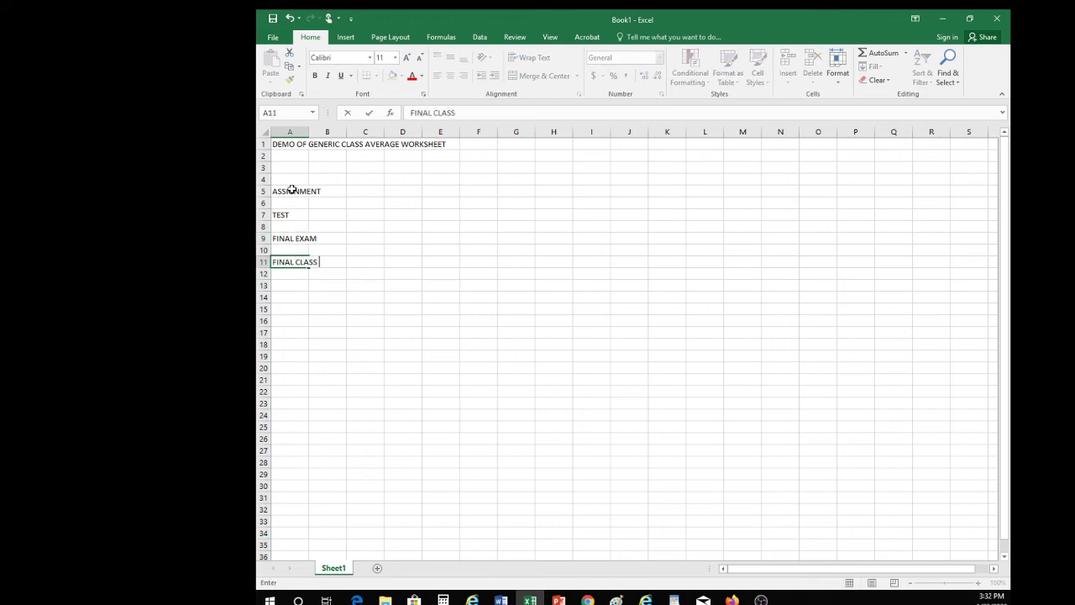
text( AVERAGE)
click(365, 191)
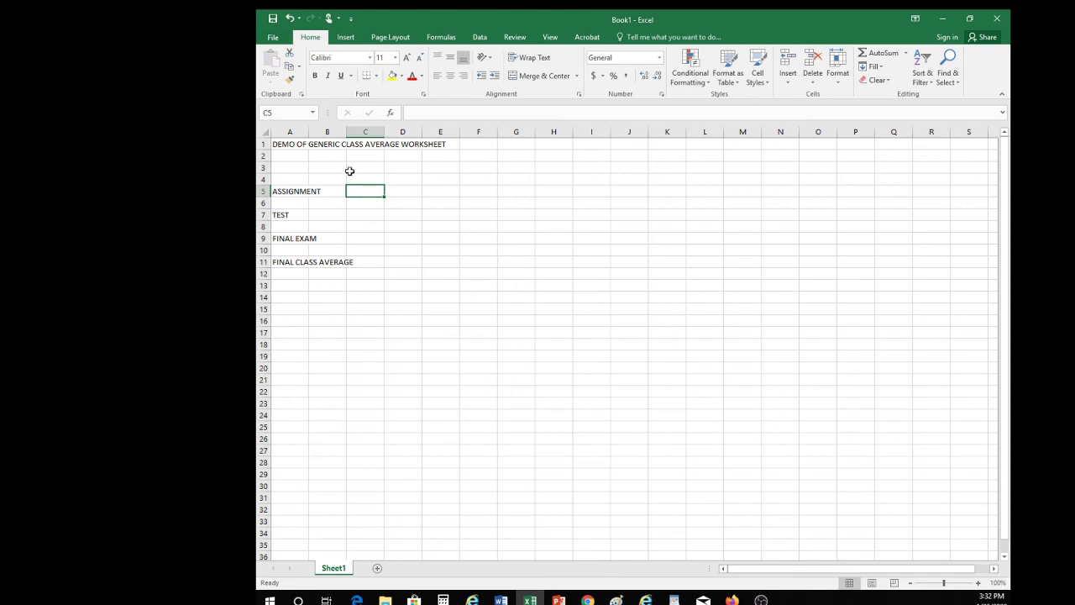
drag(310, 133, 374, 144)
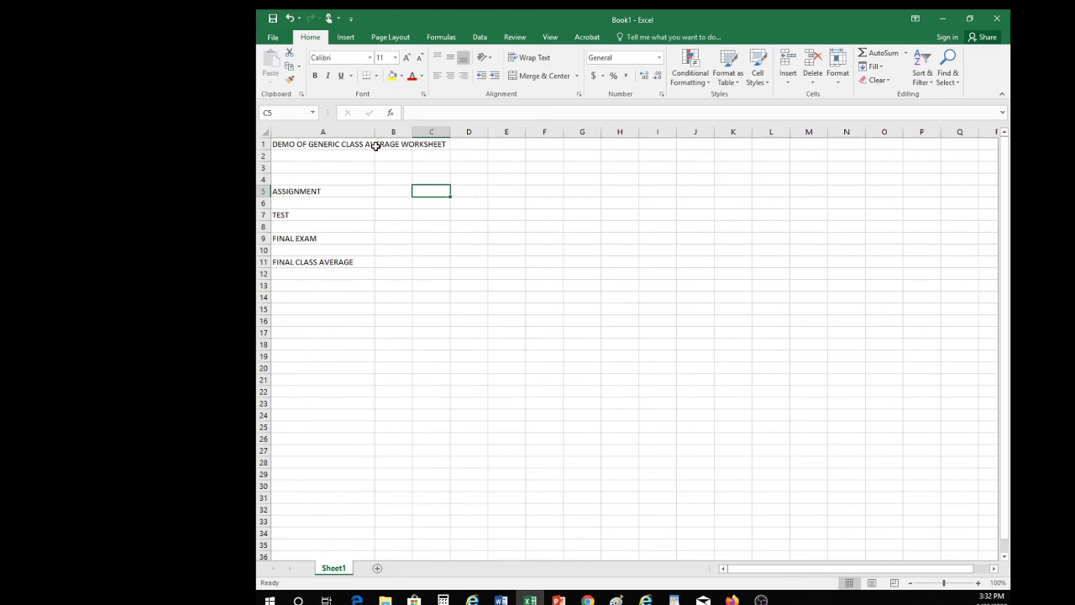
Step: Enter 1 in B3 and 2 in C3, and fill the number series across to 7 in H3
click(390, 192)
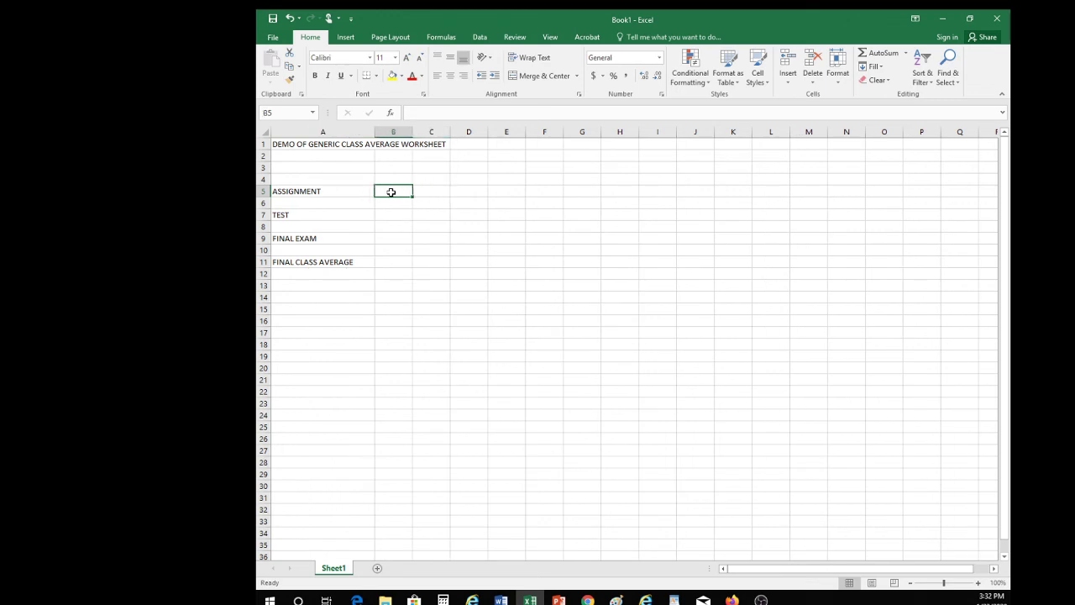
click(393, 166)
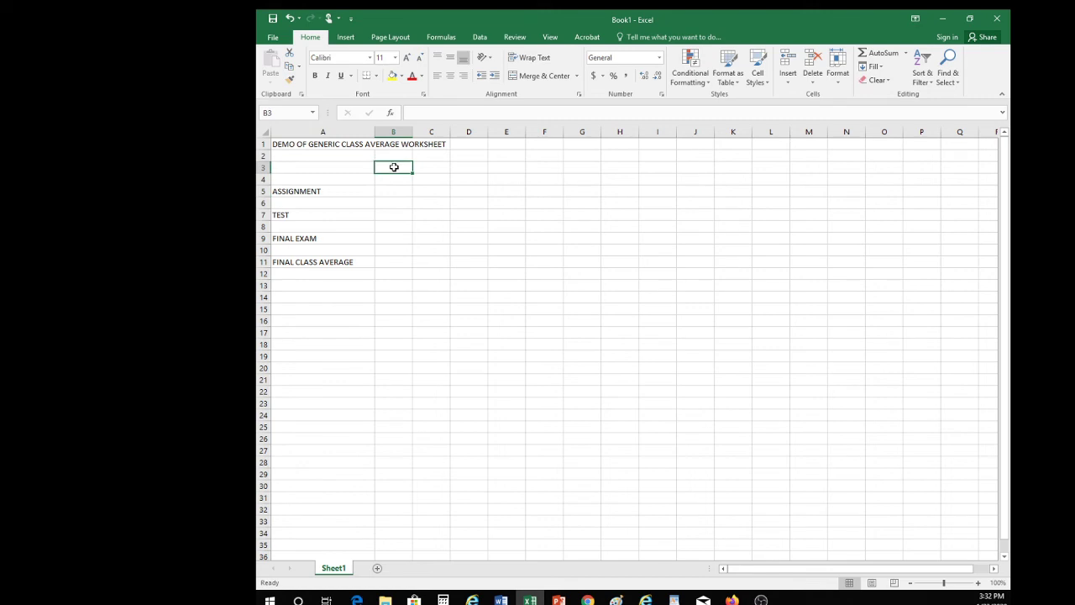
text(1)
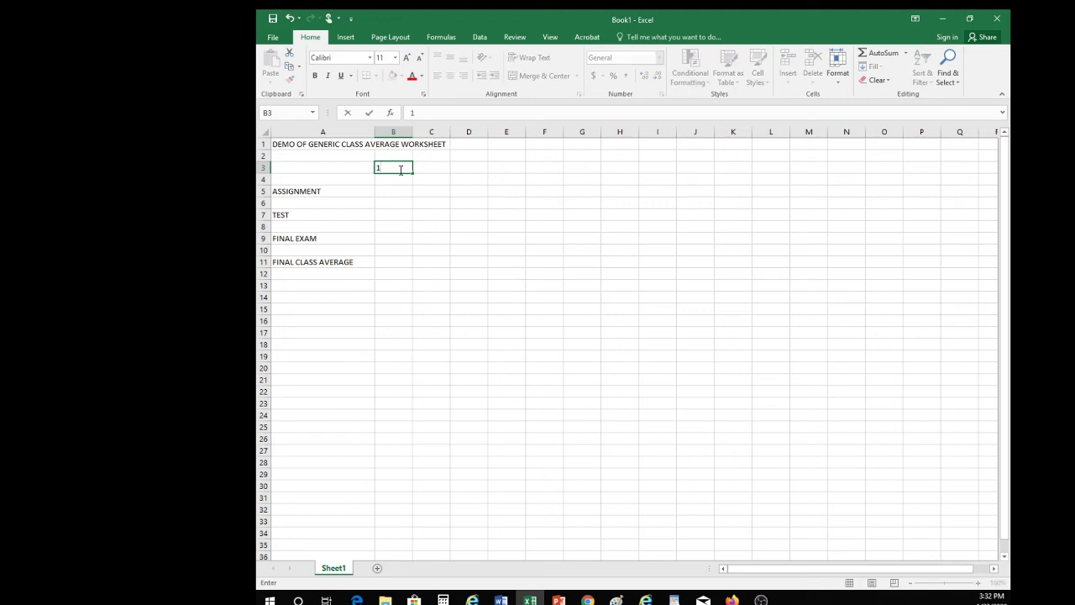
key(Tab)
text(2)
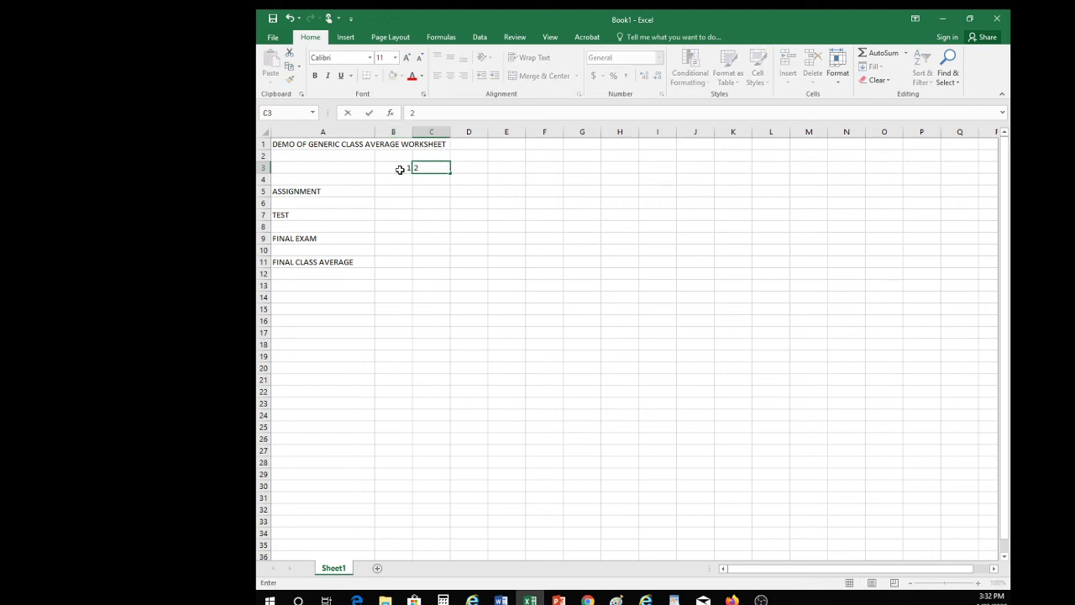
key(Tab)
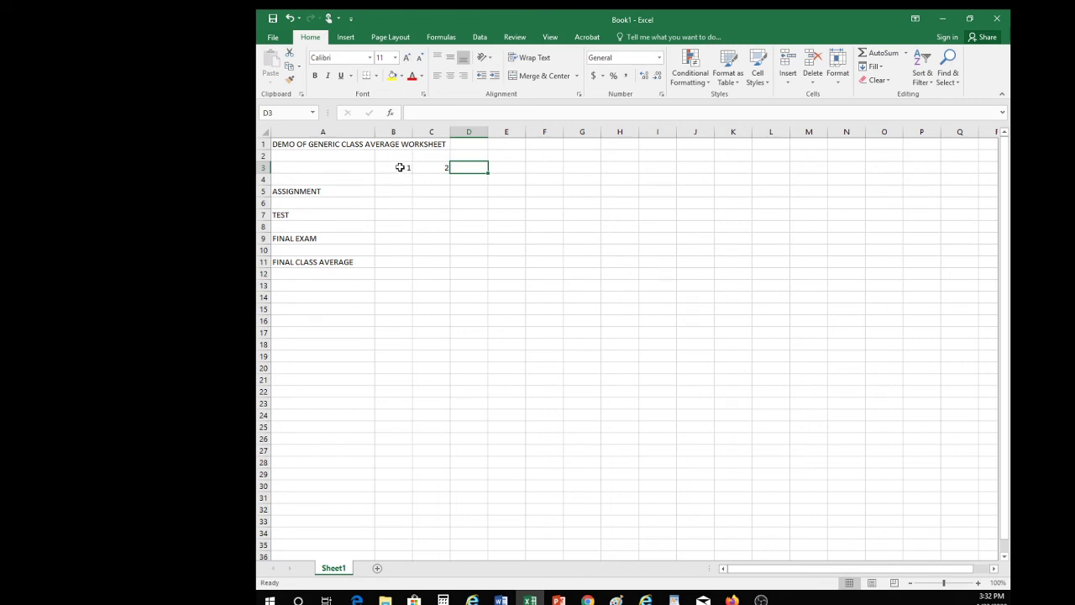
drag(400, 167, 423, 168)
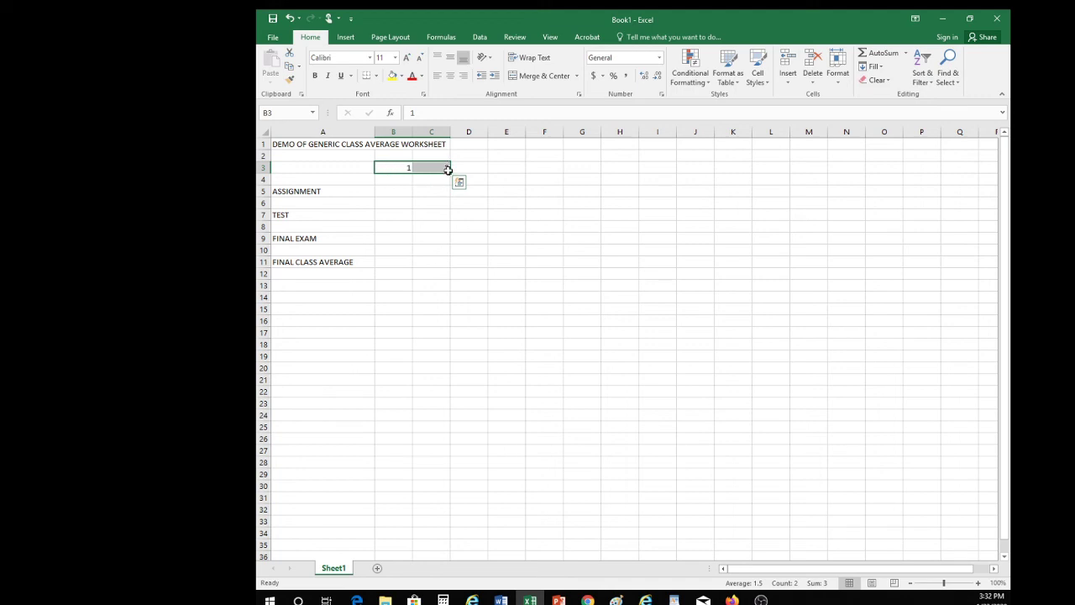
drag(449, 171, 623, 167)
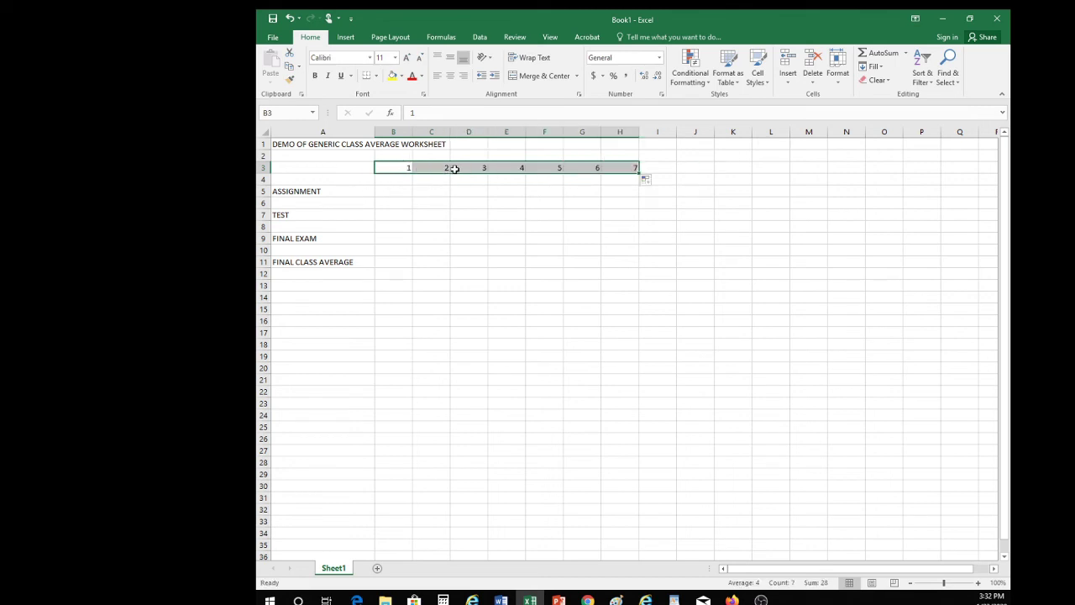
Step: Enter the assignment scores 85, 77, 70, 88, 95, 98 and 100 in cells B5 to H5
click(392, 202)
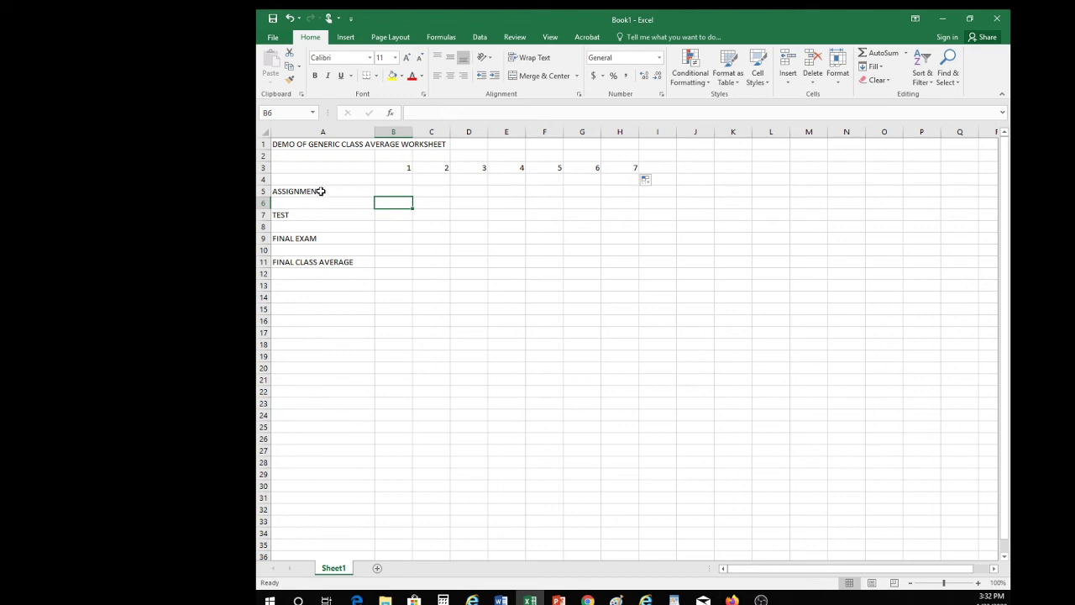
click(402, 191)
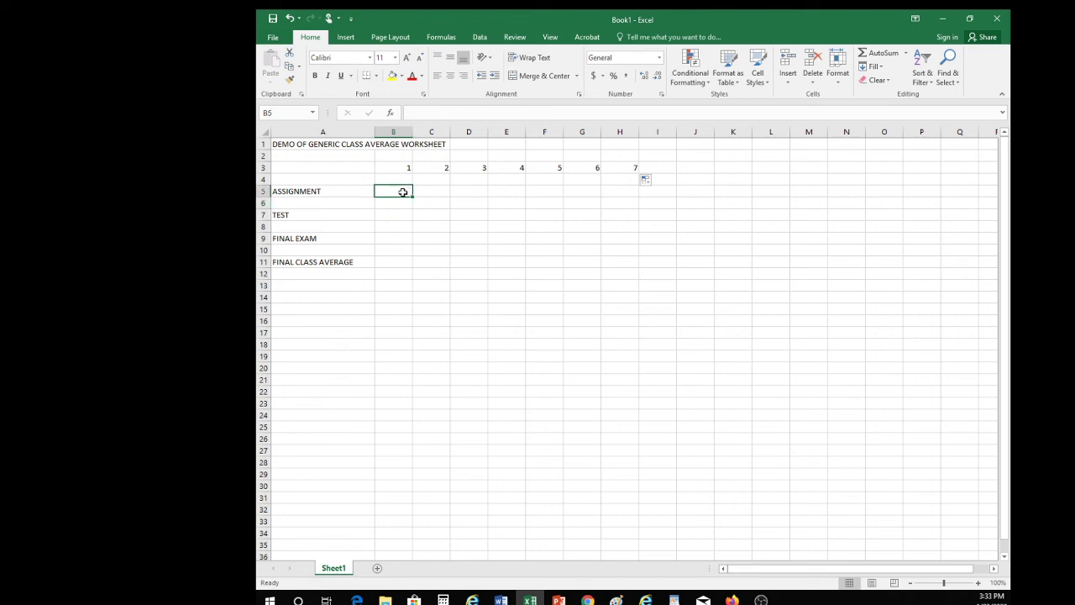
text(85)
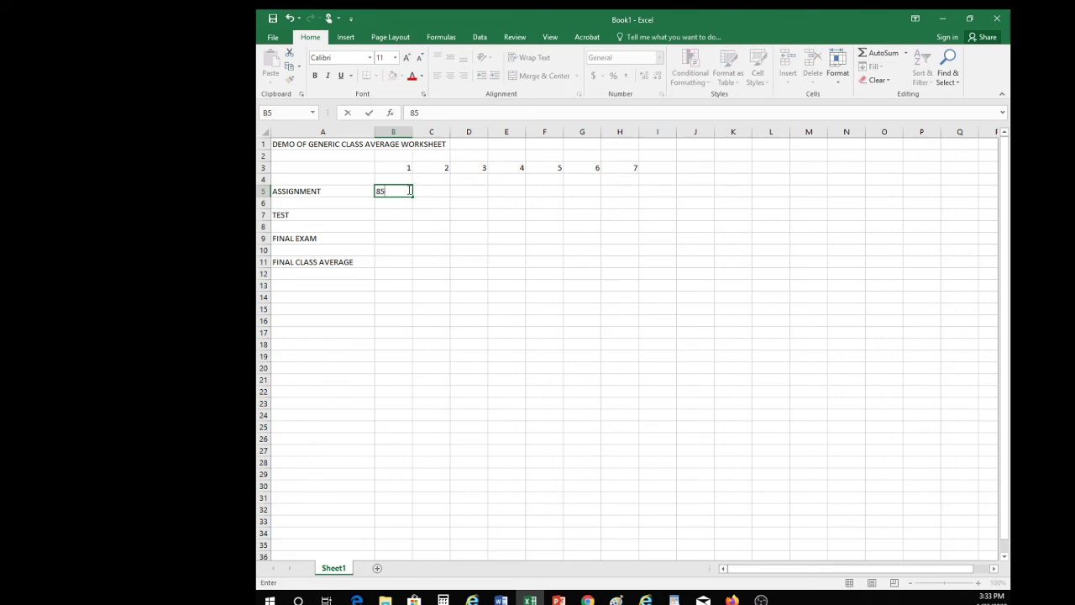
key(Tab)
text(77)
key(Tab)
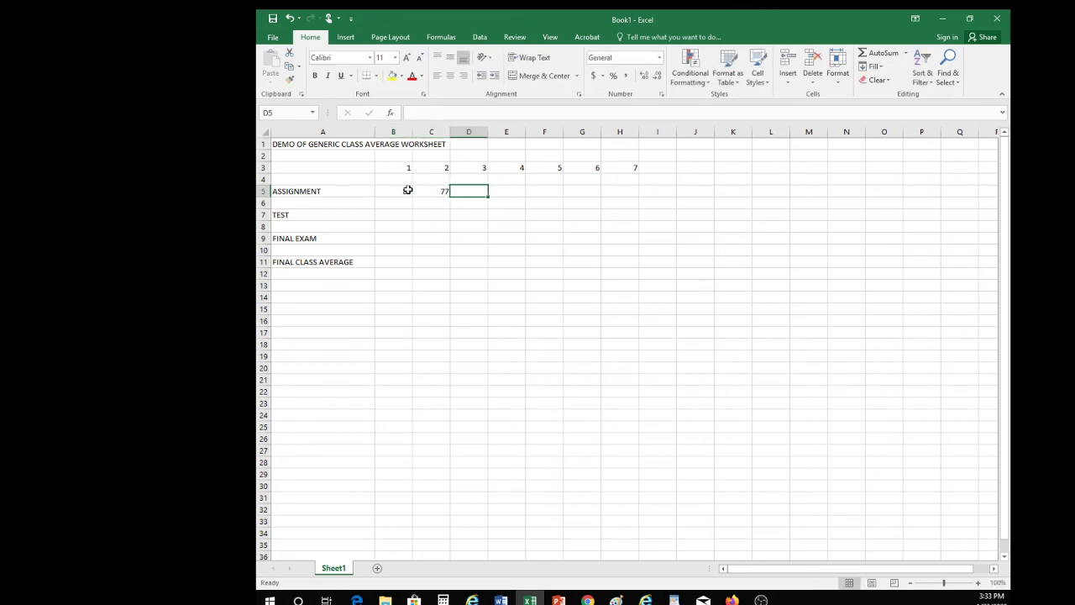
text(70)
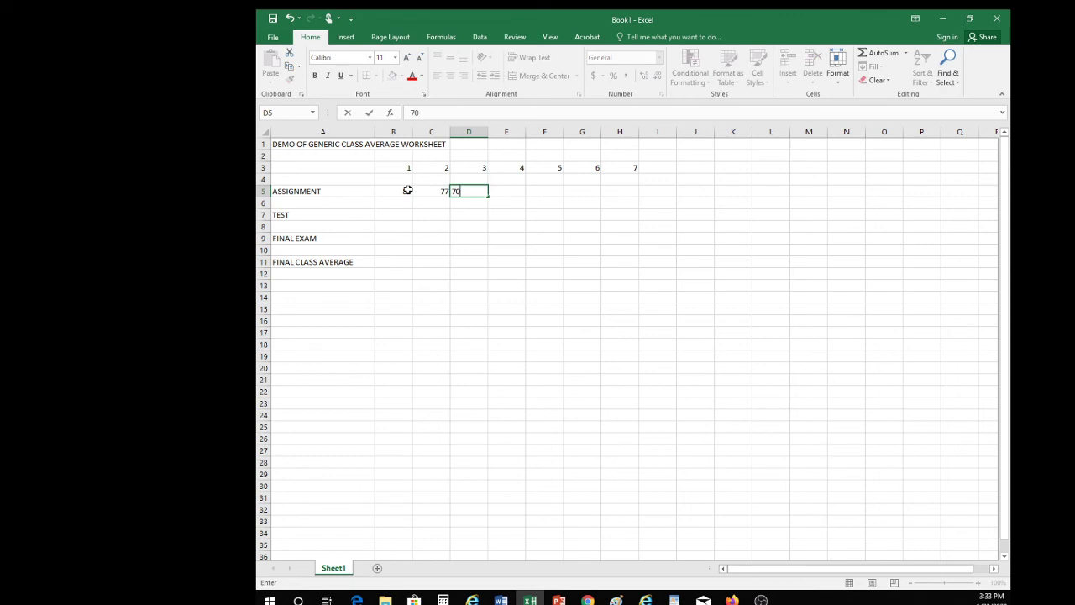
key(Tab)
text(88)
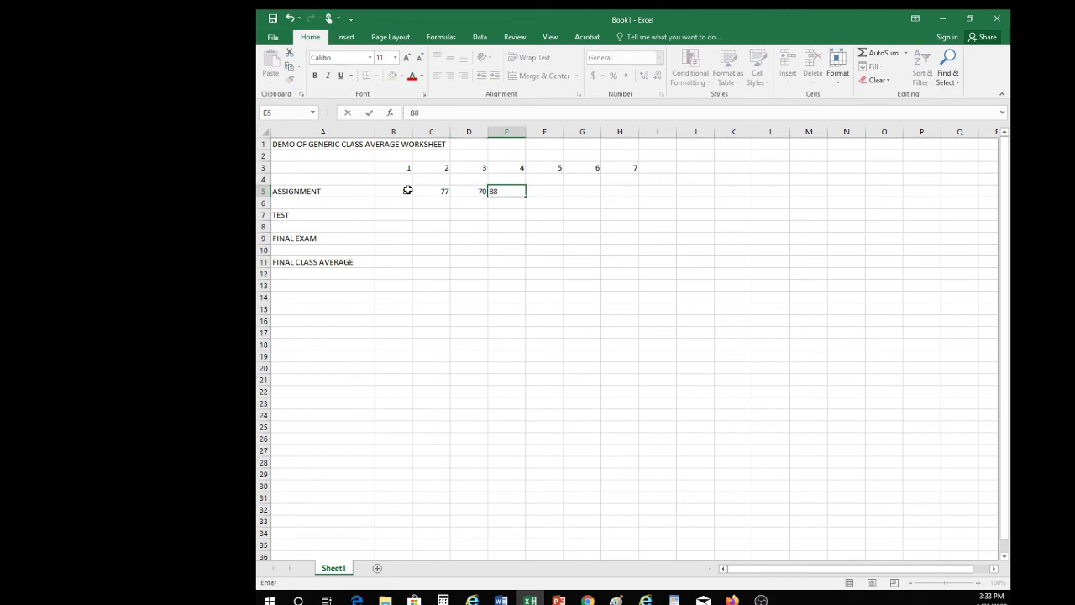
key(Tab)
text(95)
key(Tab)
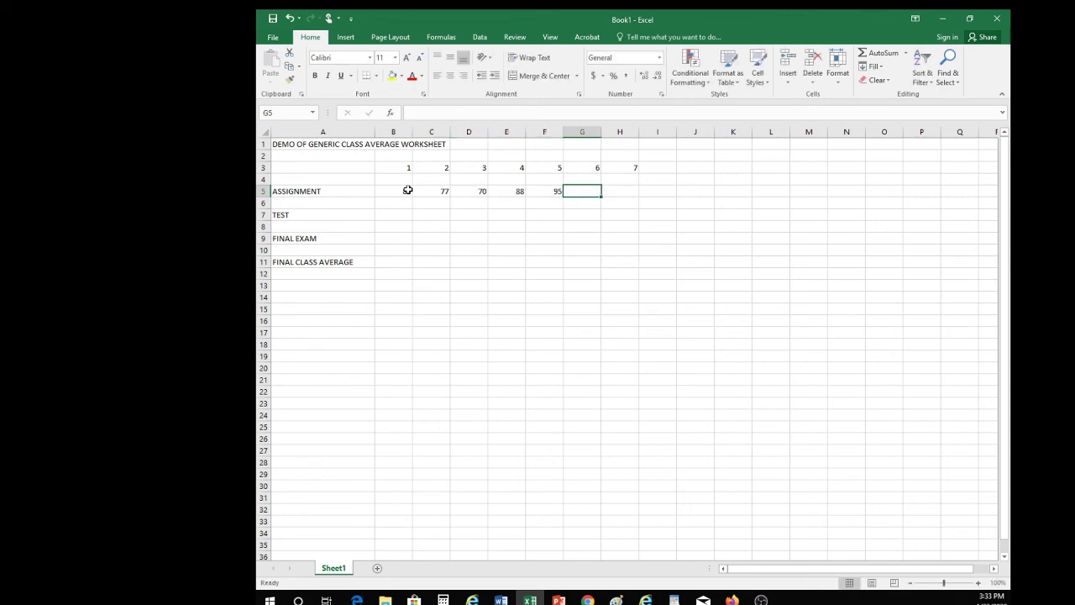
text(98)
key(Tab)
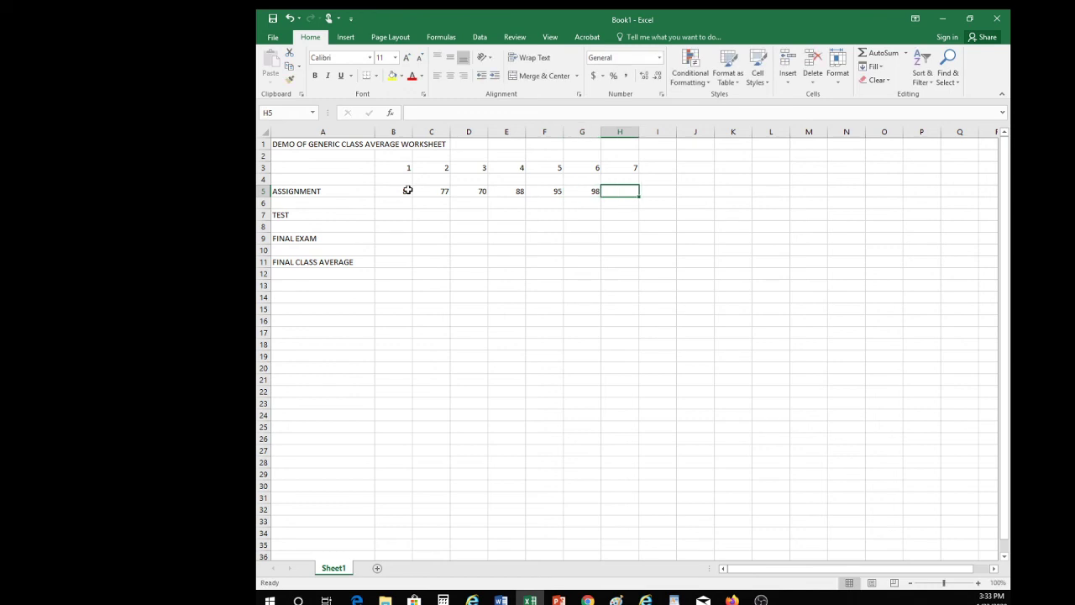
text(100)
key(Tab)
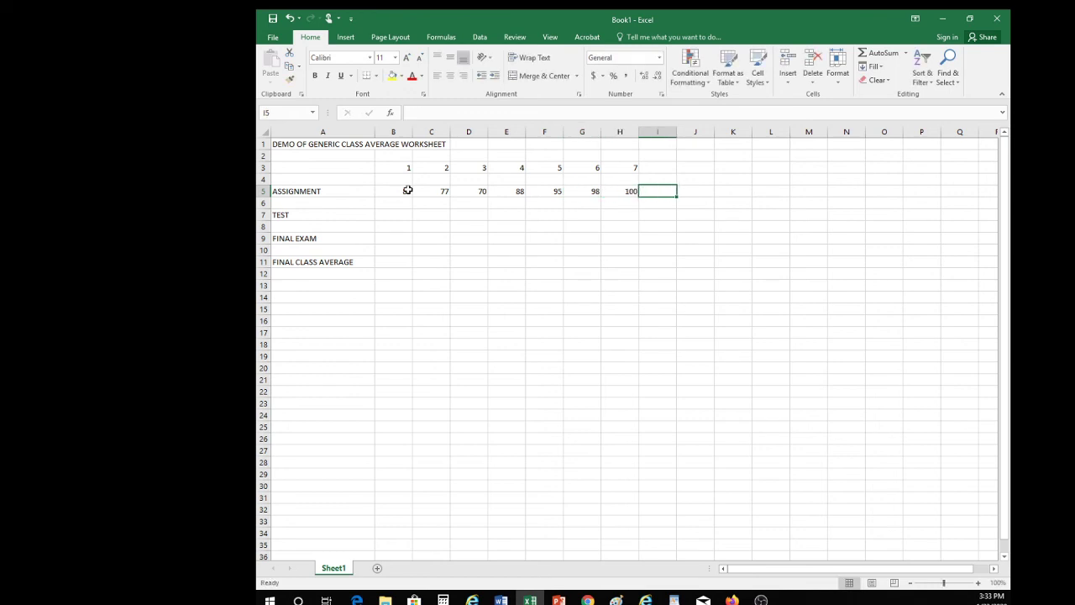
Step: Enter the two-line heading "ASSIGNMENTS AVERAGE" in I4 and widen column I so each word fits on one line
click(662, 177)
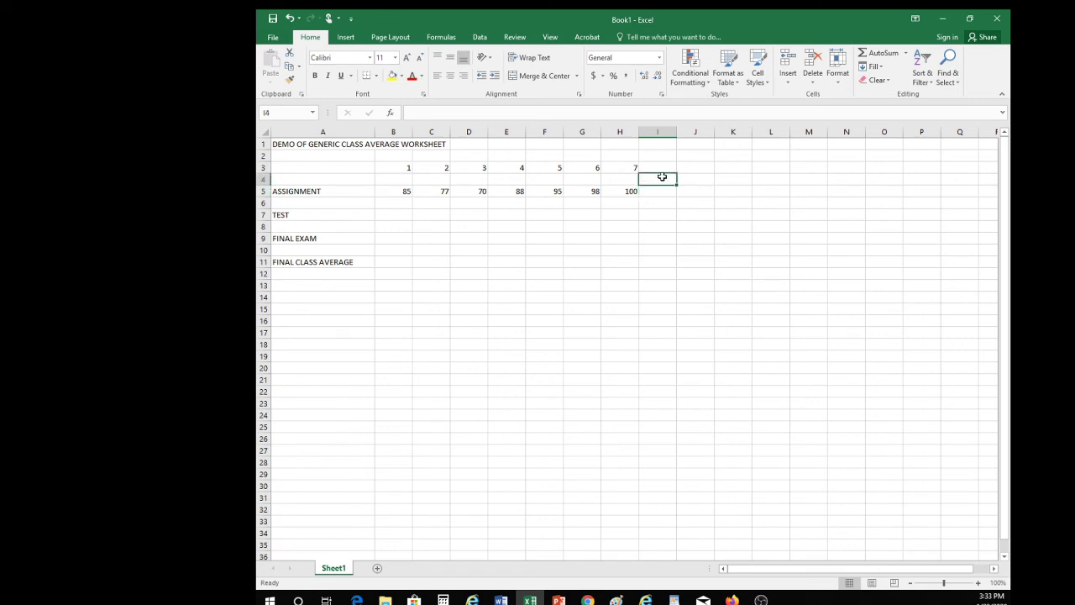
text(ASSI)
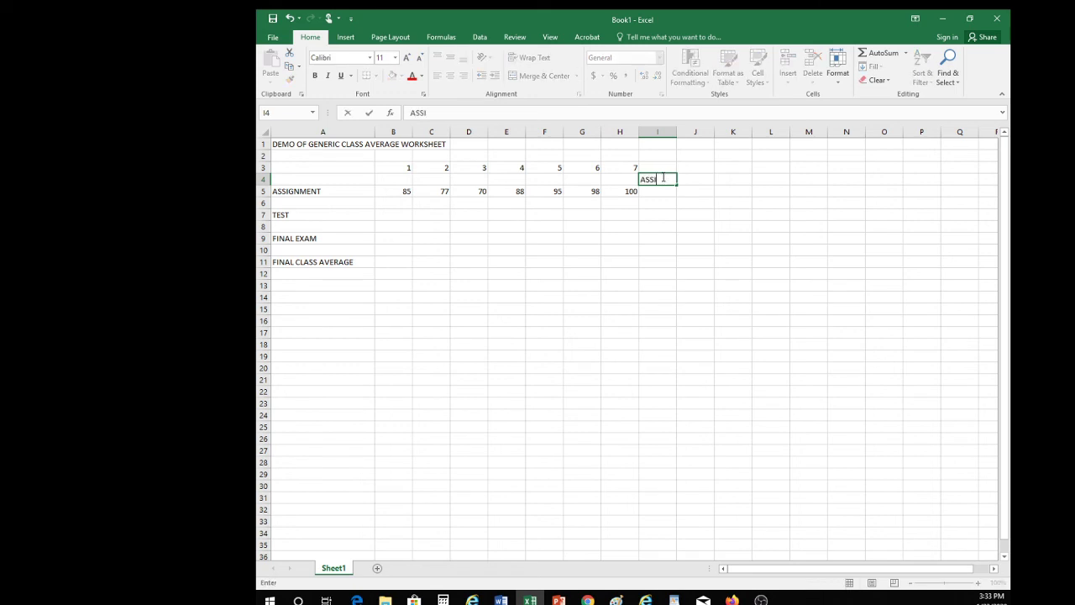
text(GNMENTS)
key(Return)
text(AVERAGE)
key(Return)
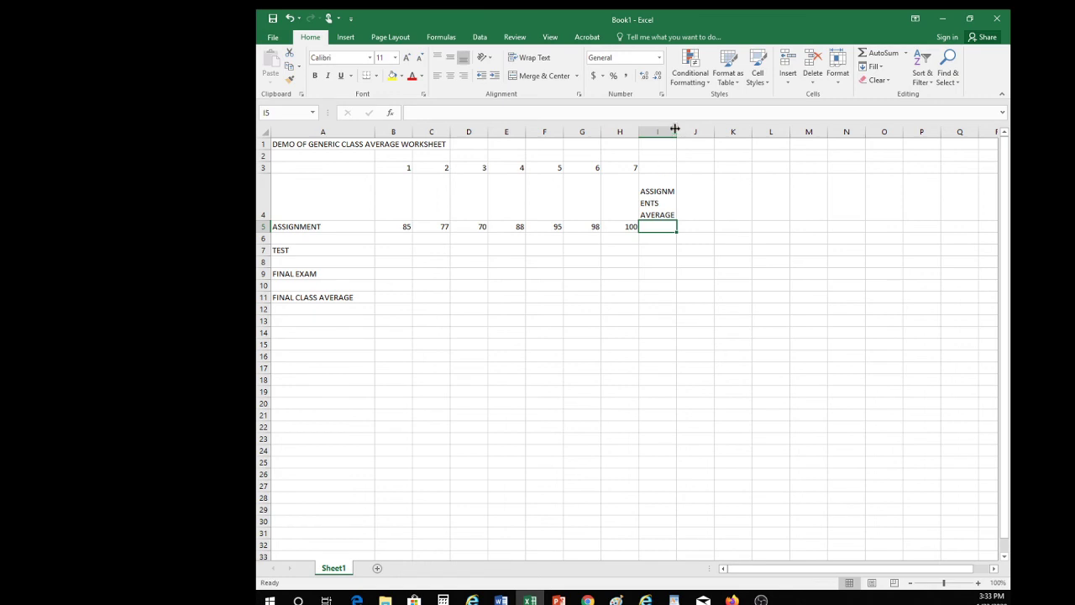
drag(676, 132, 695, 132)
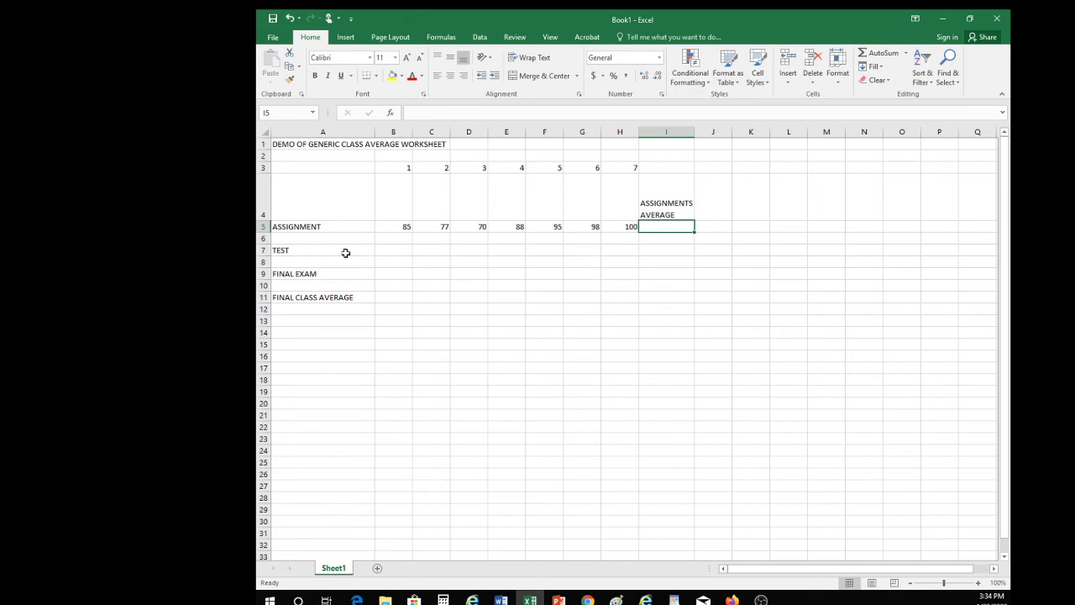
Step: Enter the test scores 95 in B7 and 88 in C7
click(401, 251)
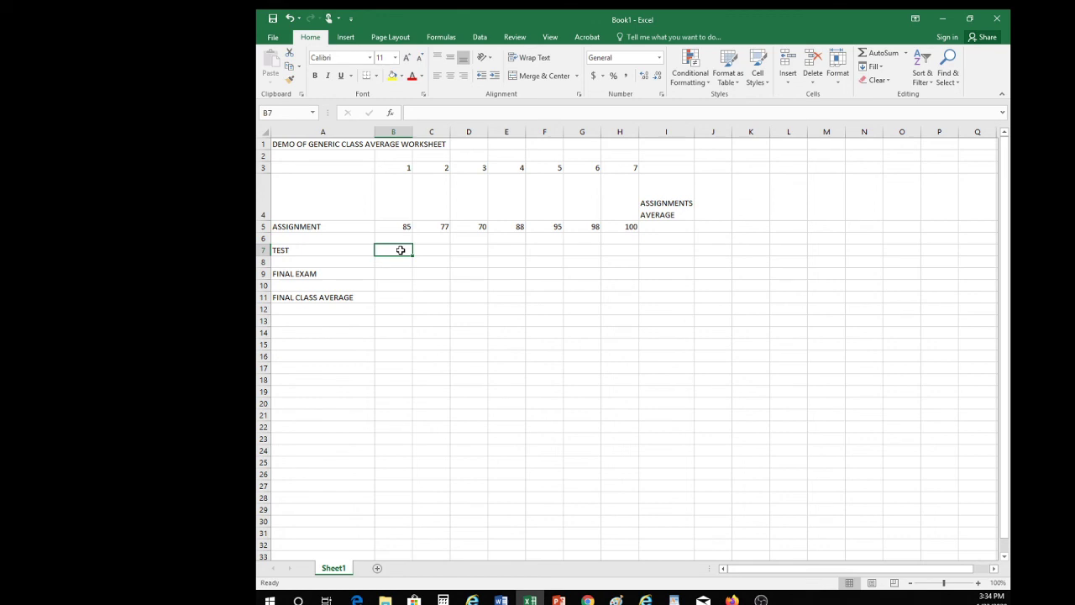
text(85)
key(Tab)
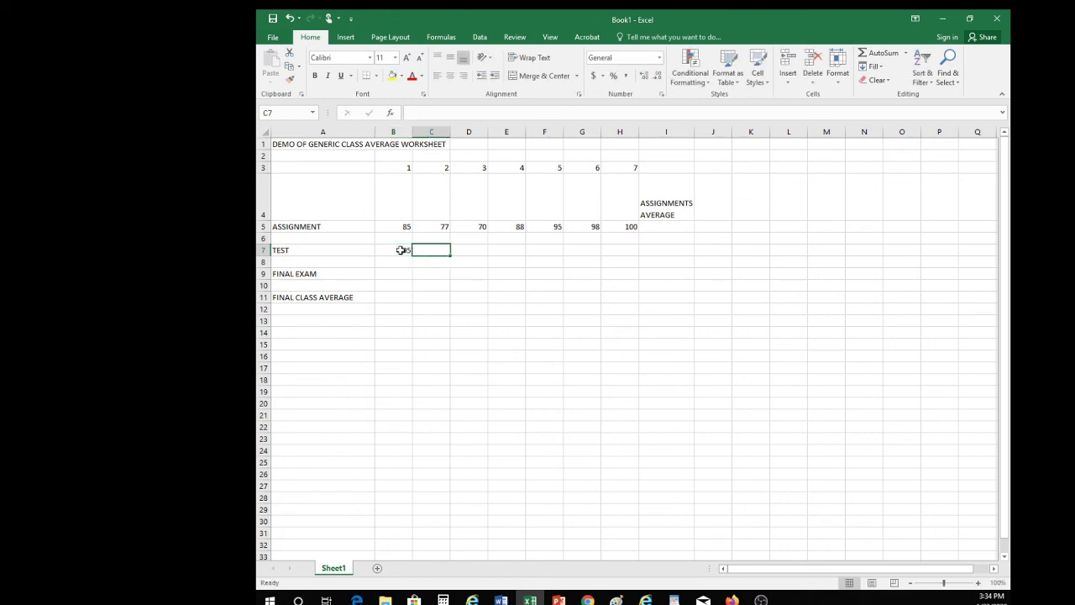
text(88)
key(Return)
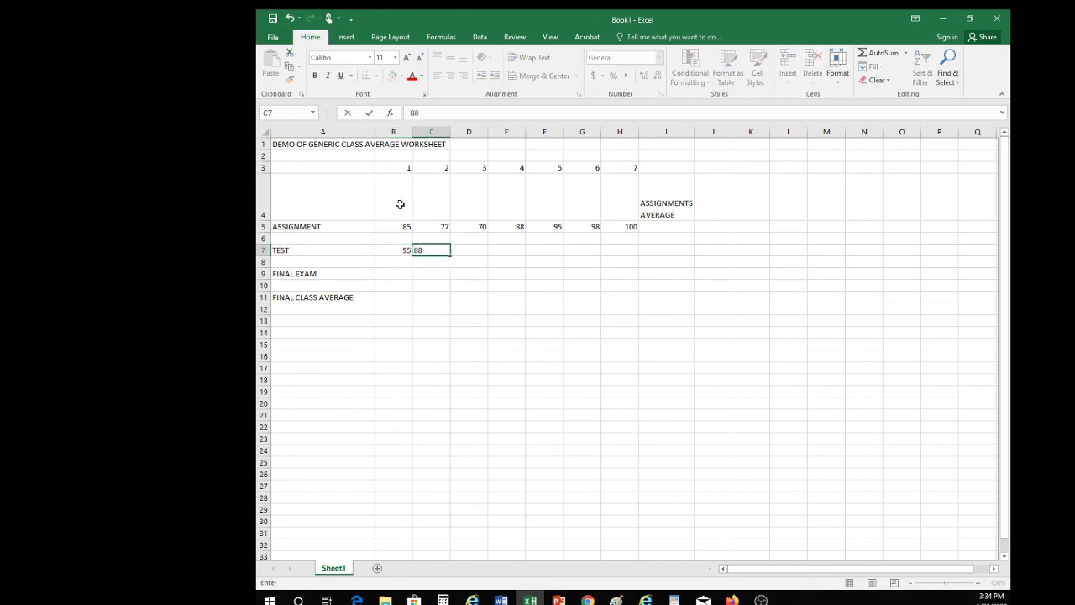
click(433, 256)
Step: Enter the two-line heading "TEST AVERAGE" in D6, with each word on its own line
click(458, 239)
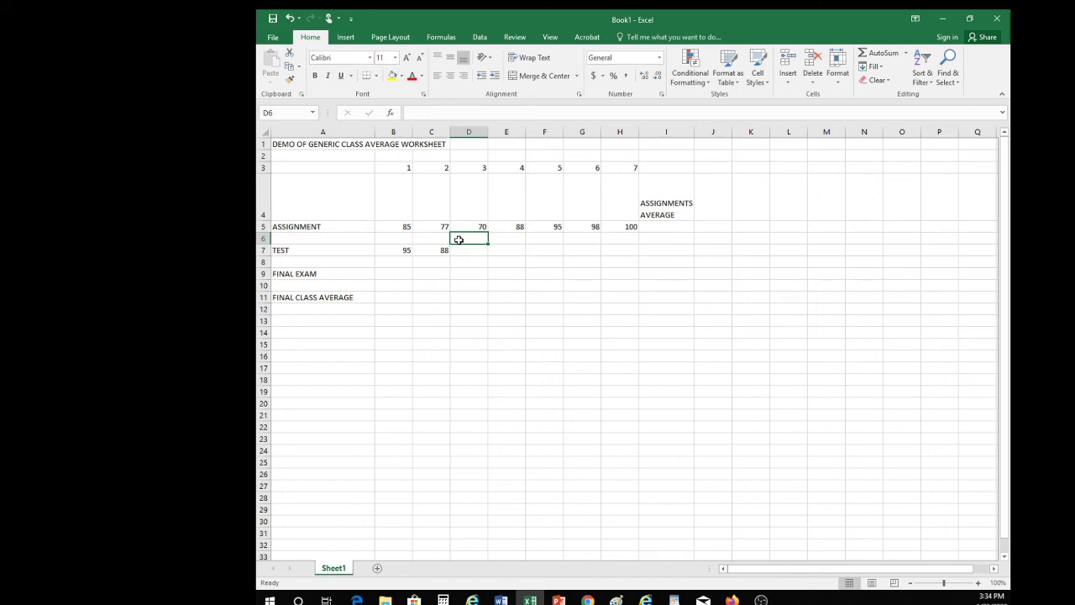
double_click(458, 239)
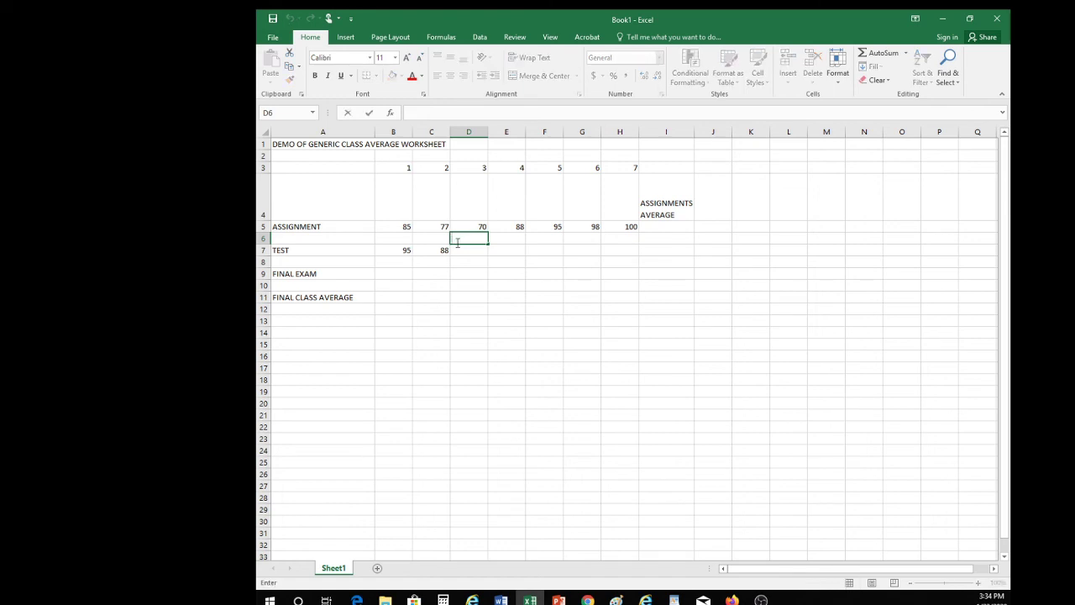
text(TEST)
key(alt+Return)
text(AVERAGE)
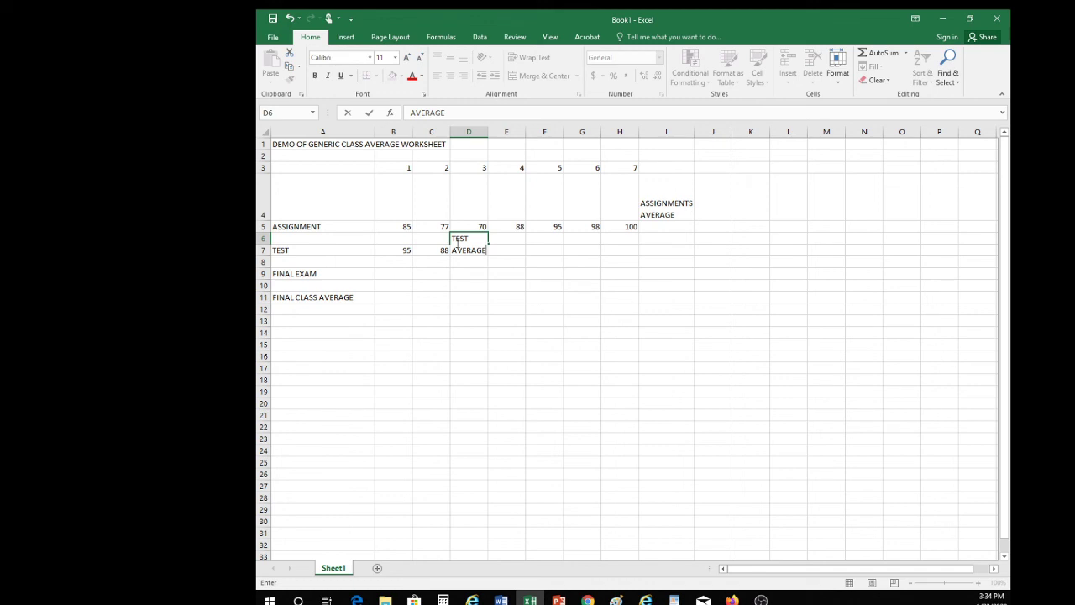
key(Return)
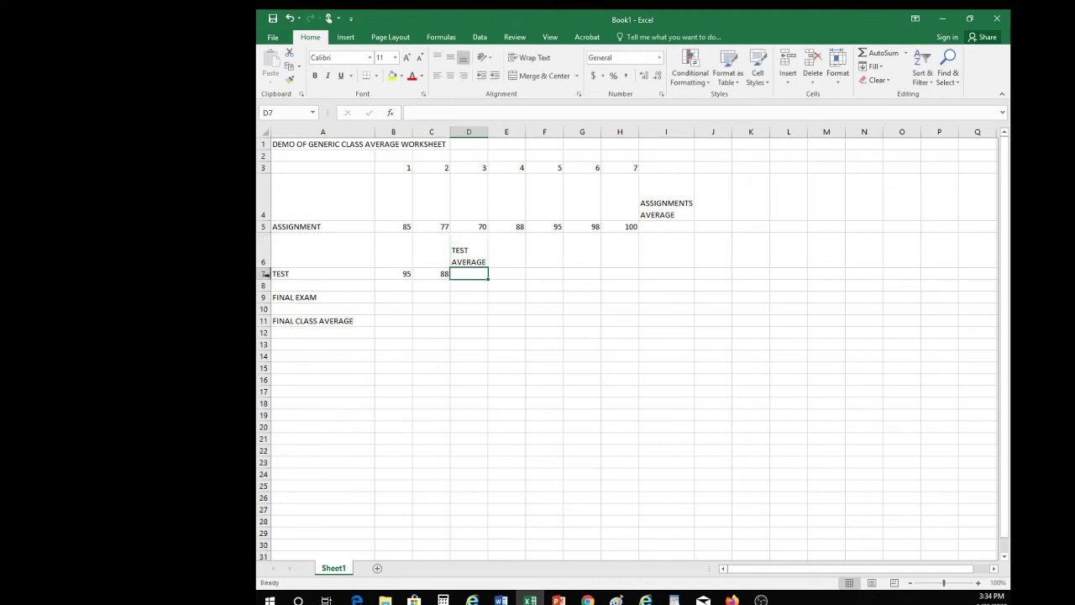
click(462, 250)
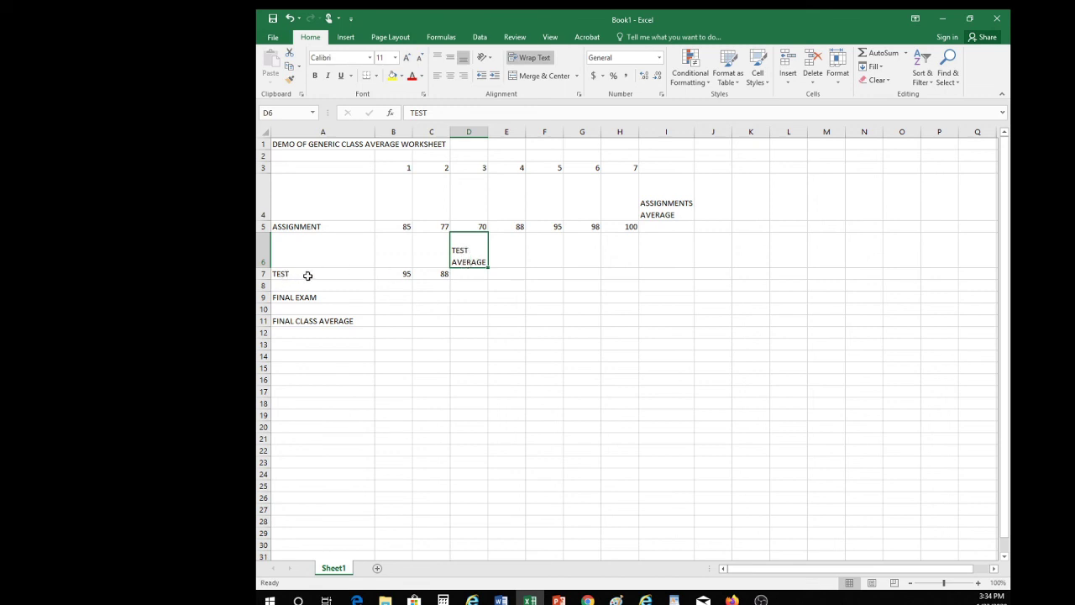
Step: Enter the final exam score 85 in B9
click(388, 298)
text(85)
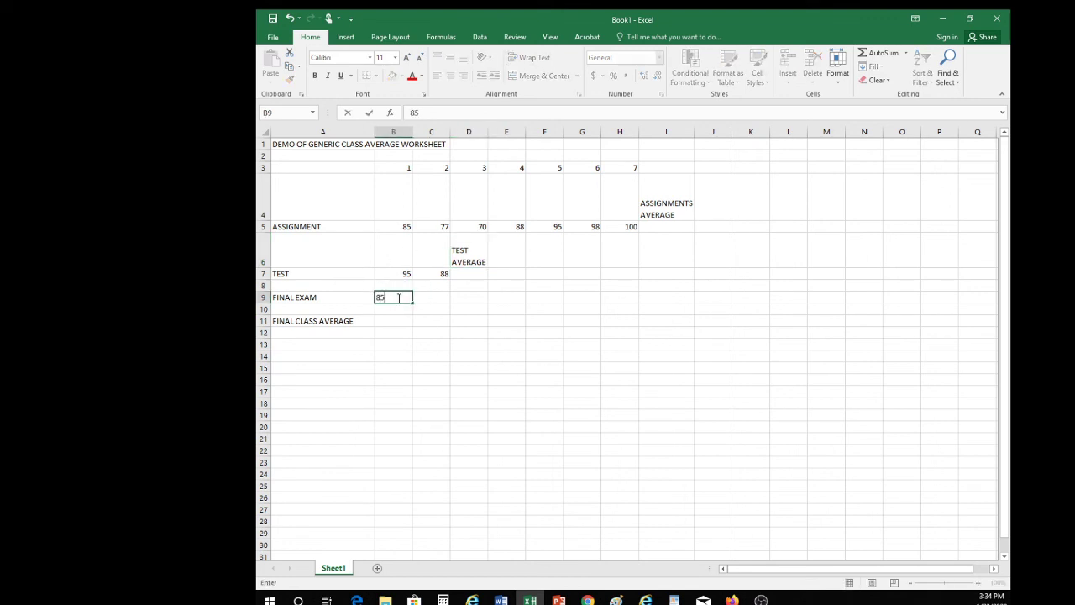
click(415, 344)
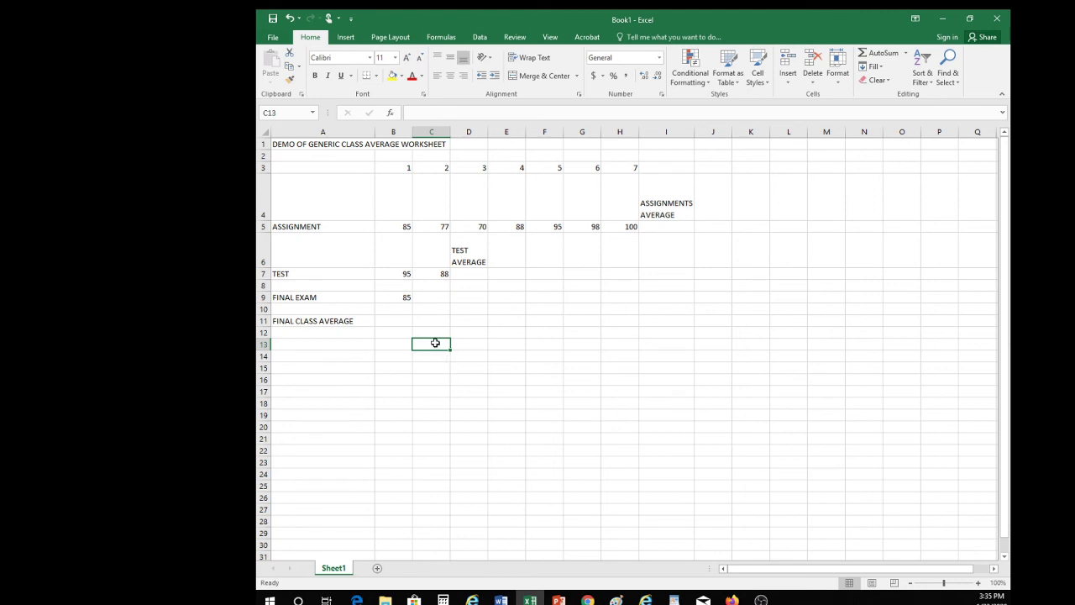
Step: Enter the example calculation 20+25*2 as text in C13, with the candidate answers 70 in E13 and 90 in E14
text(20+25*2)
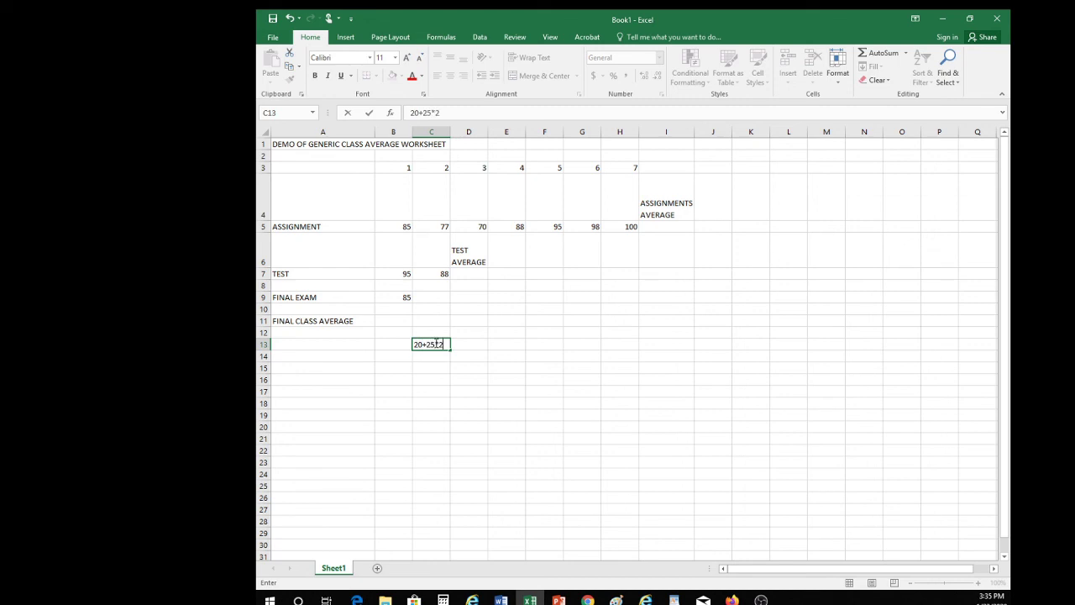
click(457, 368)
click(427, 346)
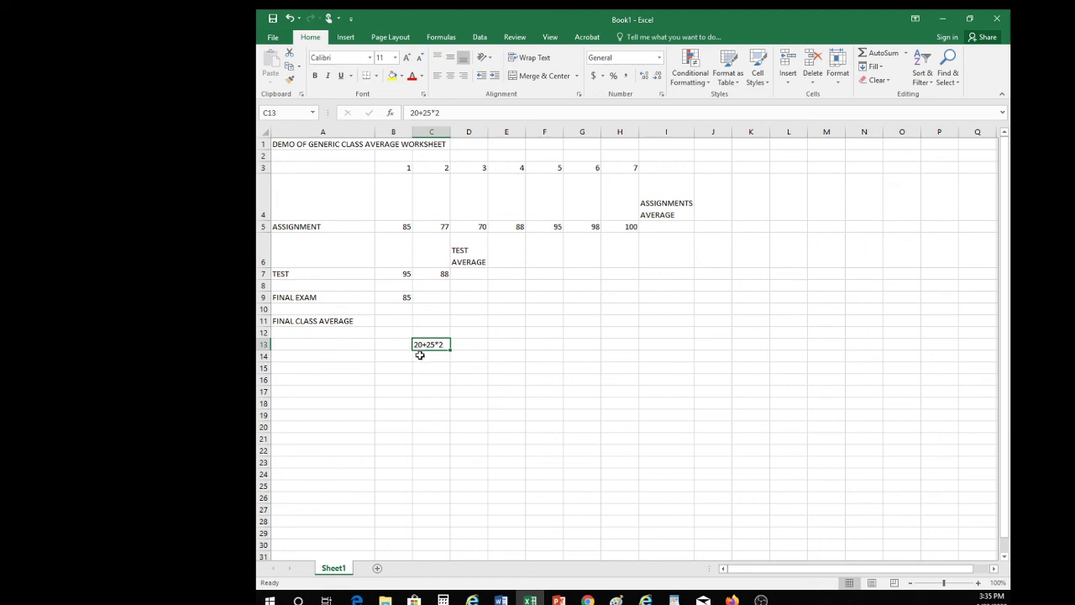
click(498, 344)
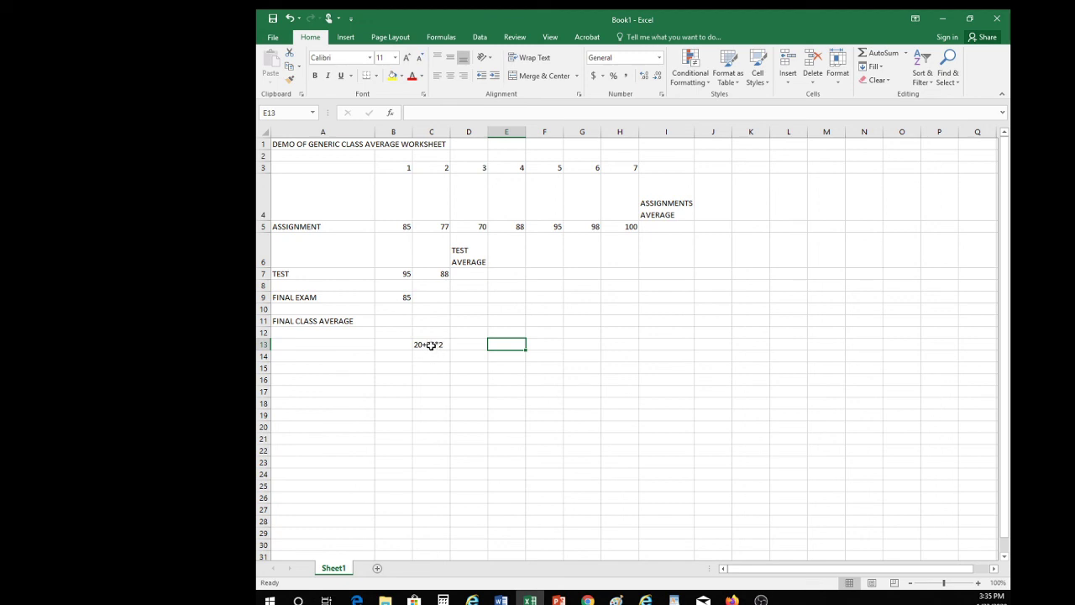
double_click(508, 345)
text(70)
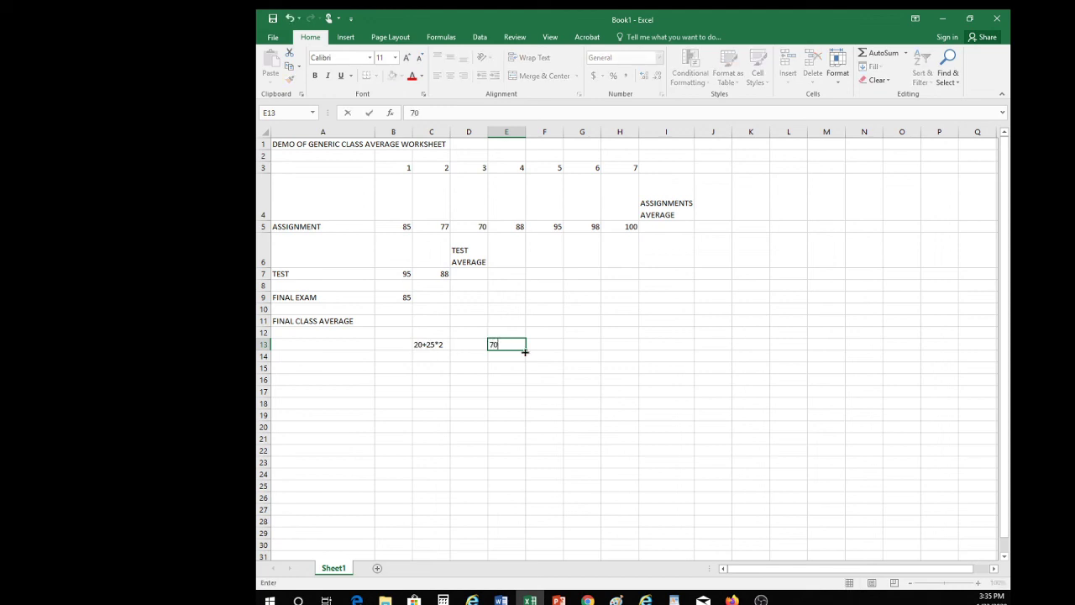
click(430, 362)
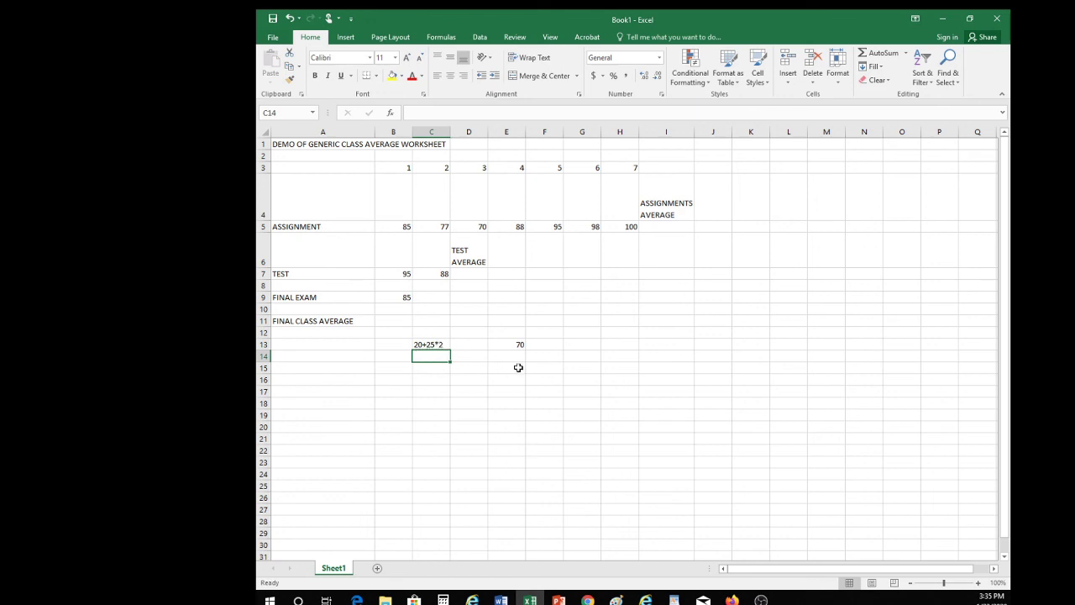
click(519, 354)
text(90)
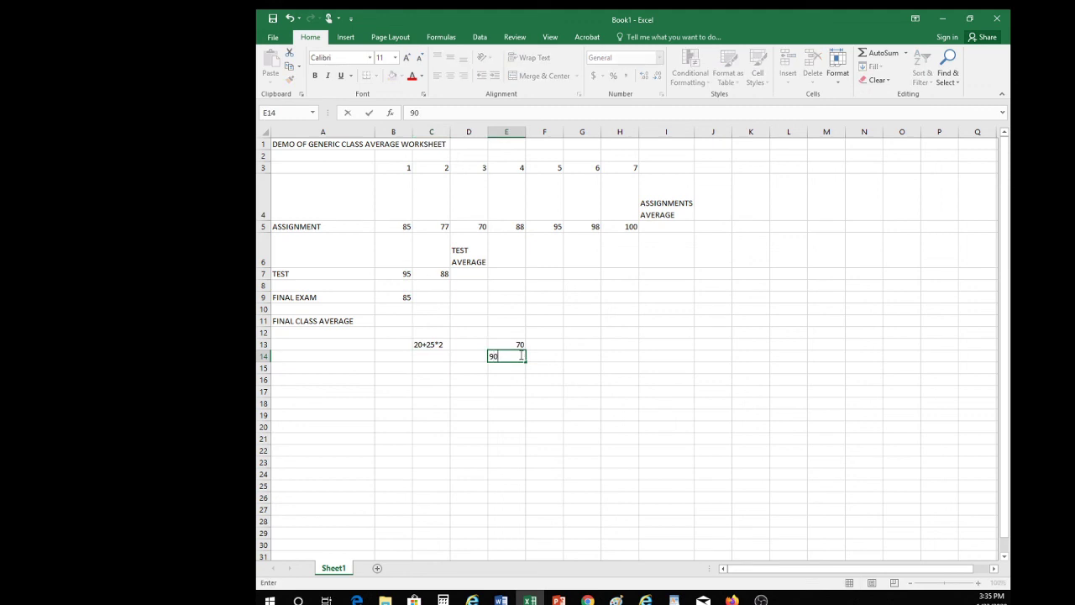
Step: Discard the entry in E14 and clear the example contents from C13 to E13
key(BackSpace)
key(BackSpace)
click(438, 345)
drag(438, 345, 509, 345)
key(Delete)
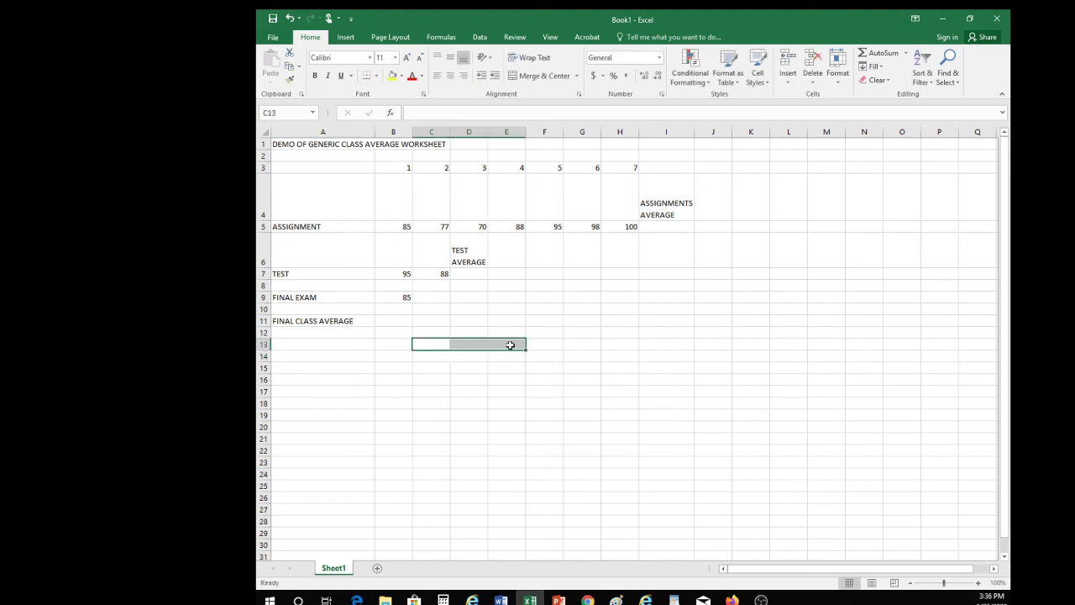
click(329, 344)
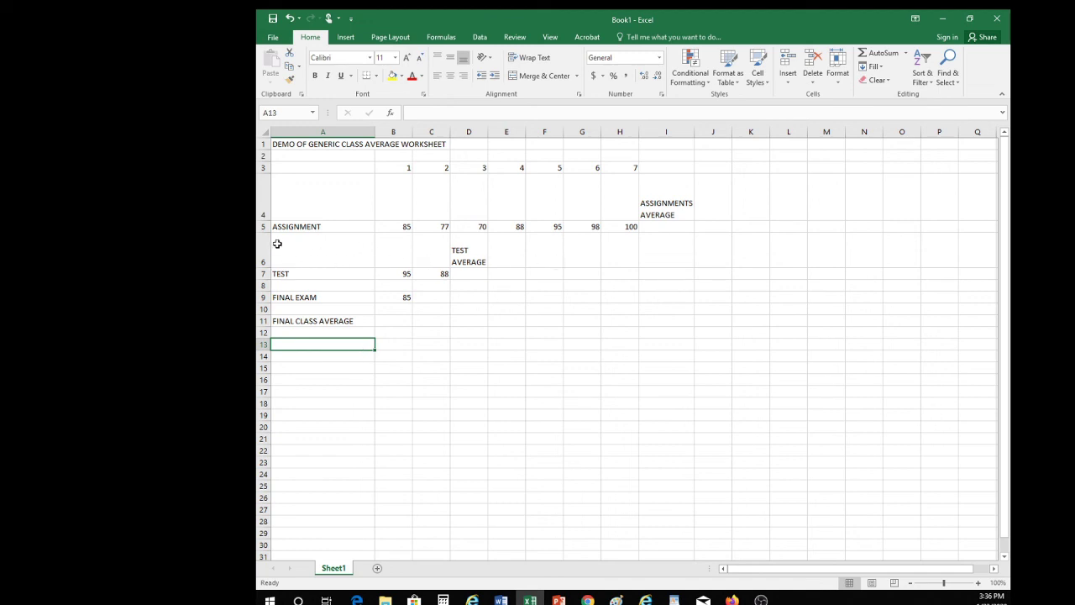
Step: Calculate the average of the assignment scores B5:H5 in I5 with the AVERAGE function
click(657, 227)
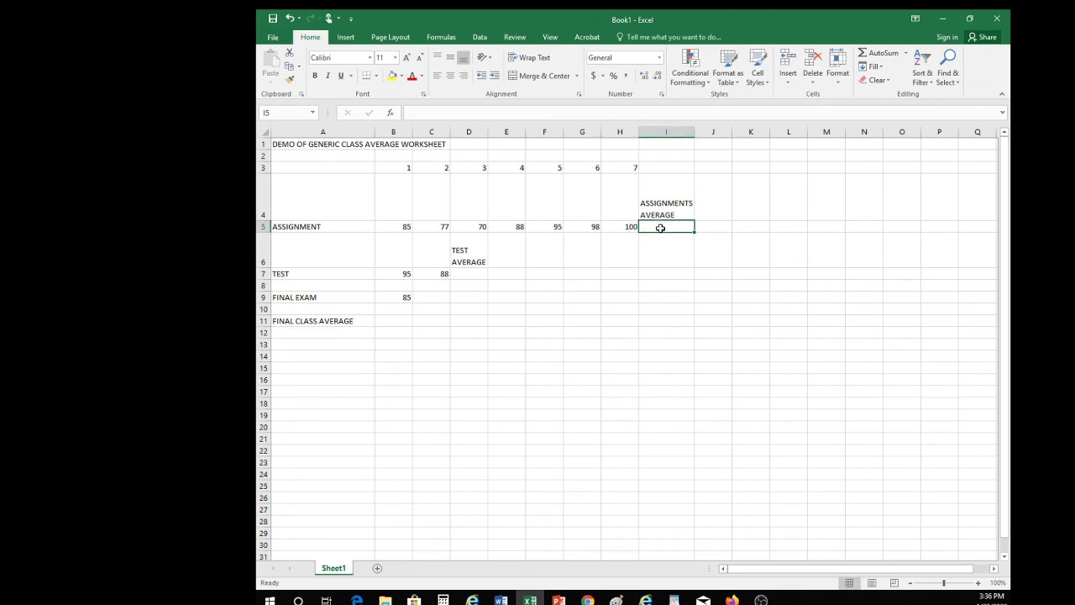
click(906, 53)
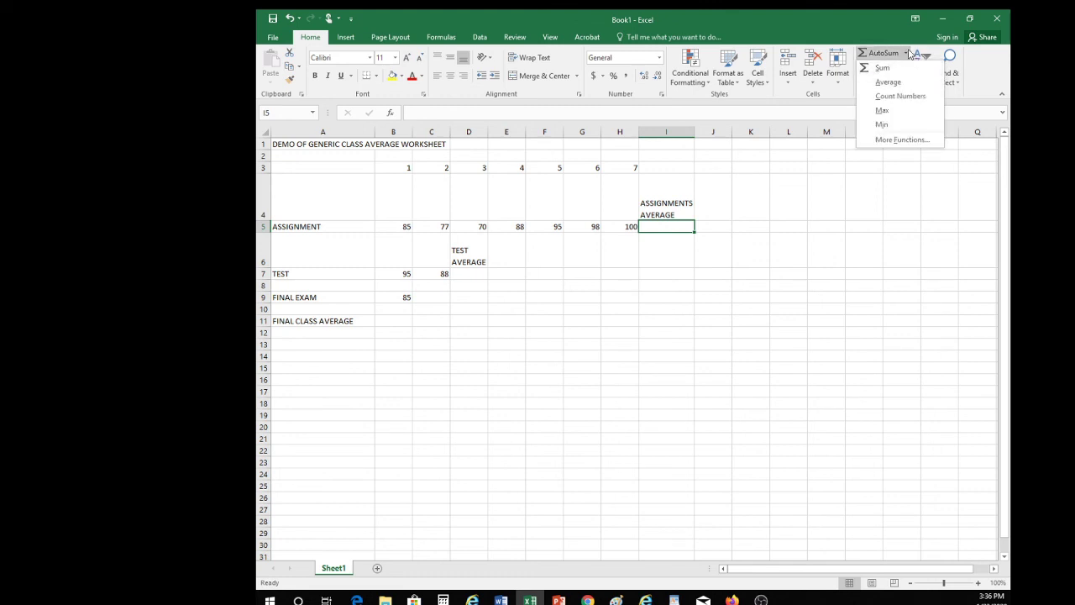
click(887, 82)
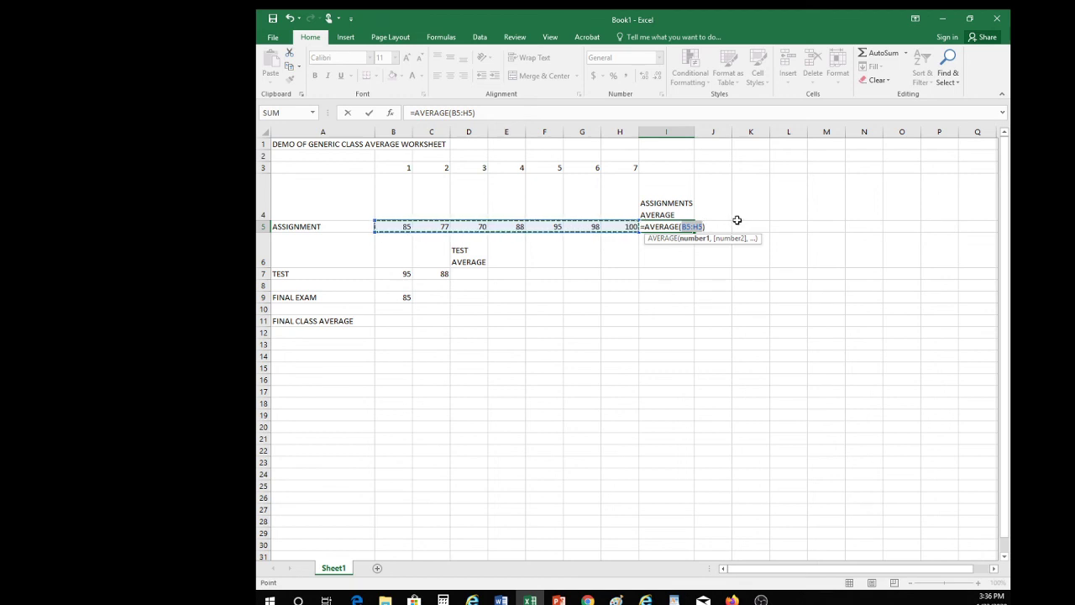
key(Return)
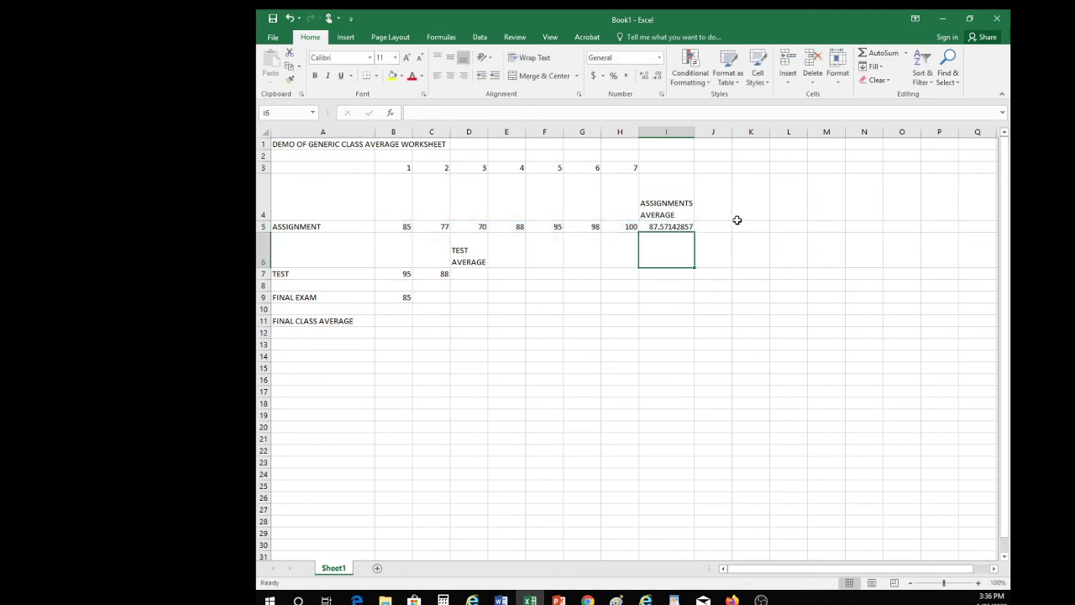
Step: Format the assignments average in I5 to show one decimal place
click(676, 226)
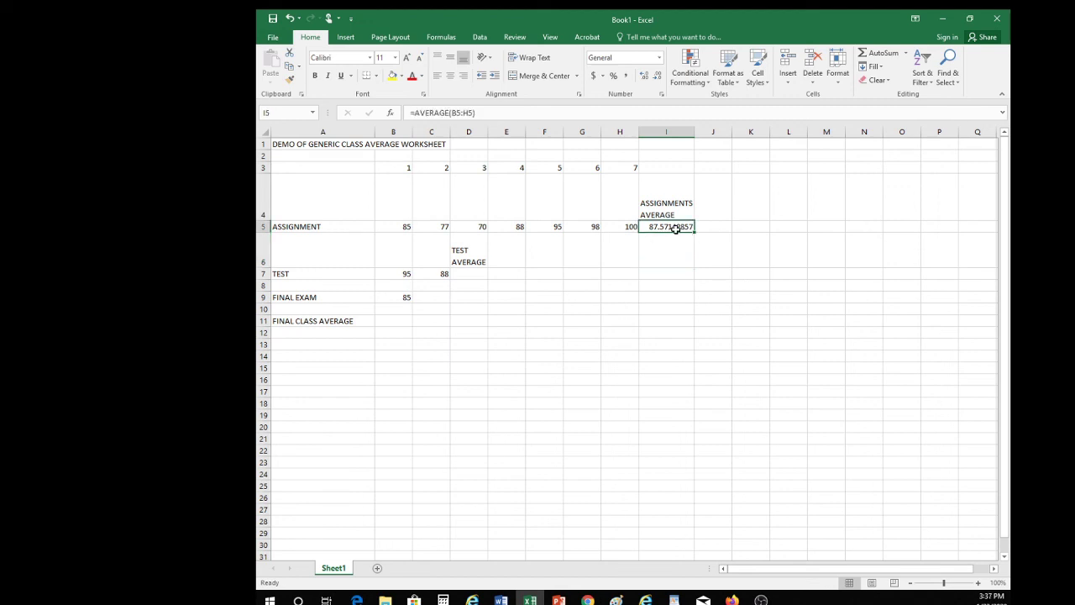
click(656, 77)
click(656, 78)
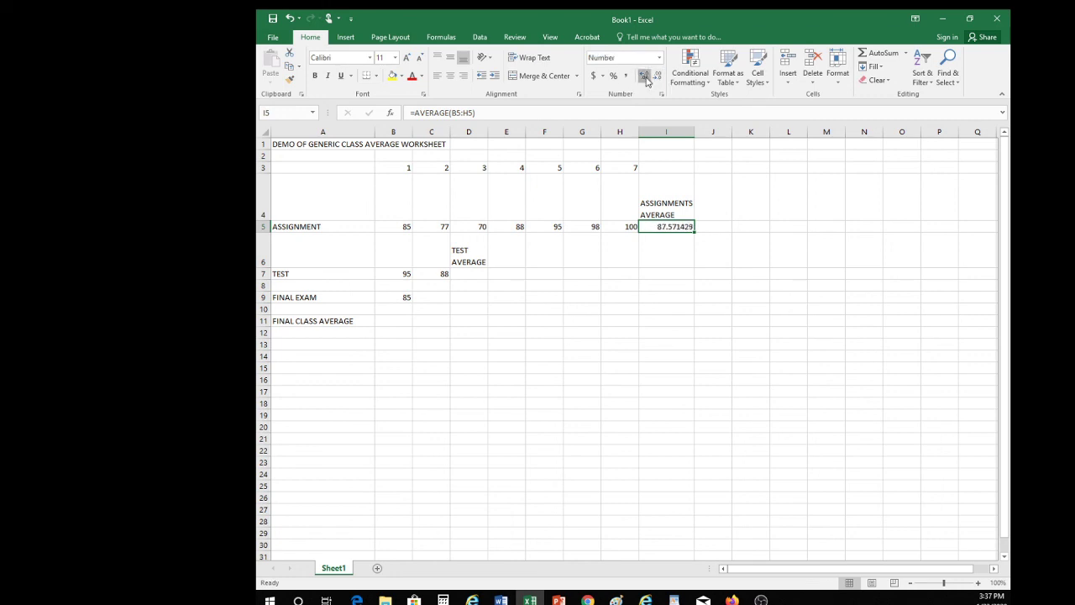
click(645, 77)
click(645, 78)
click(657, 77)
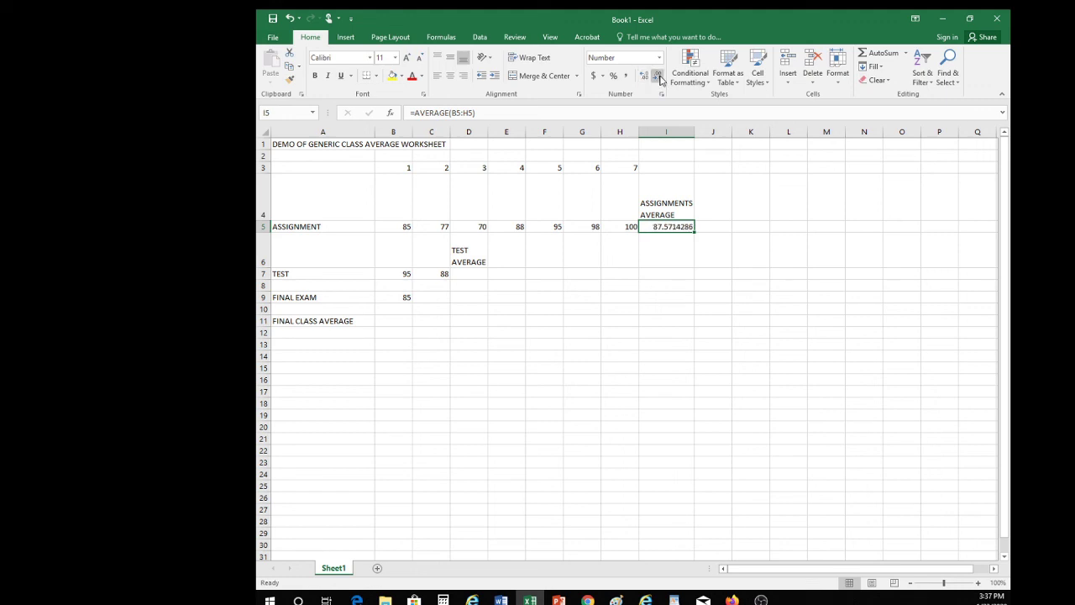
click(657, 76)
click(658, 76)
click(657, 77)
click(658, 77)
click(660, 79)
click(660, 79)
Step: Calculate the average of the two test scores B7:C7 in D7 with the AVERAGE function
click(466, 276)
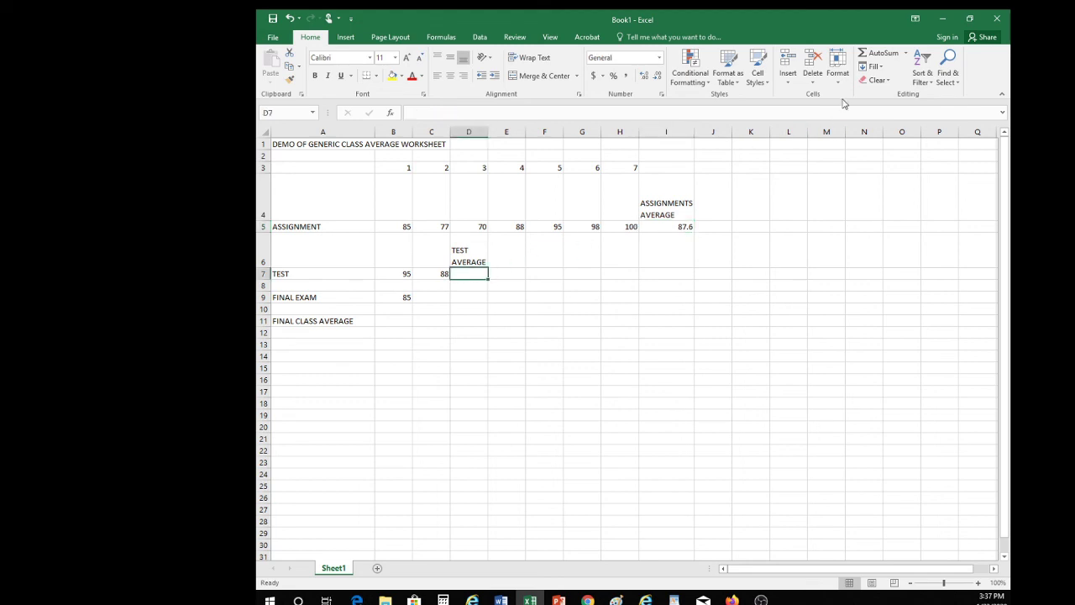
click(905, 53)
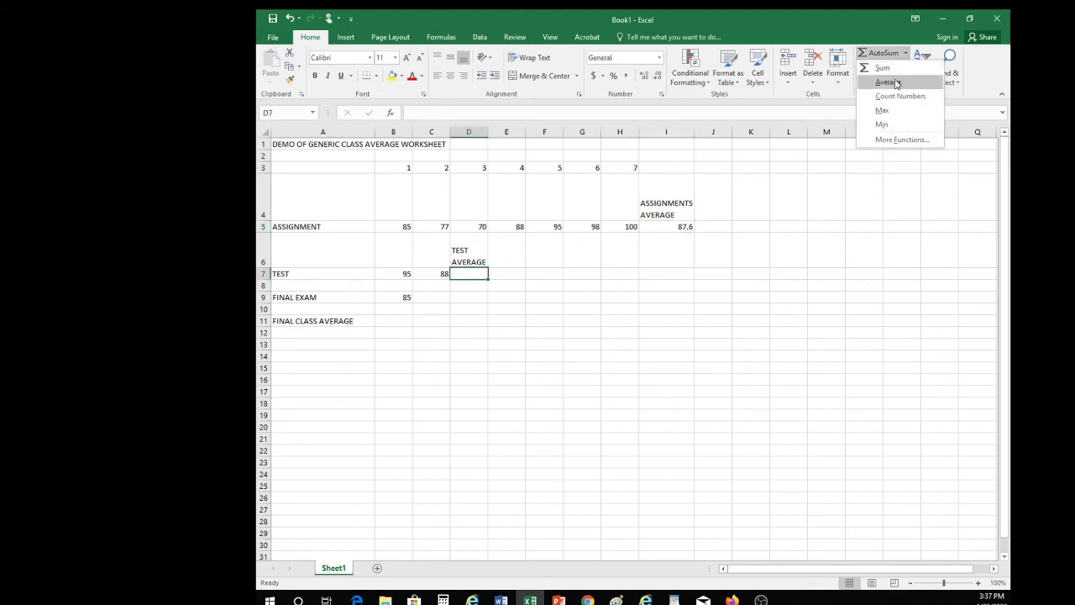
click(888, 80)
key(Return)
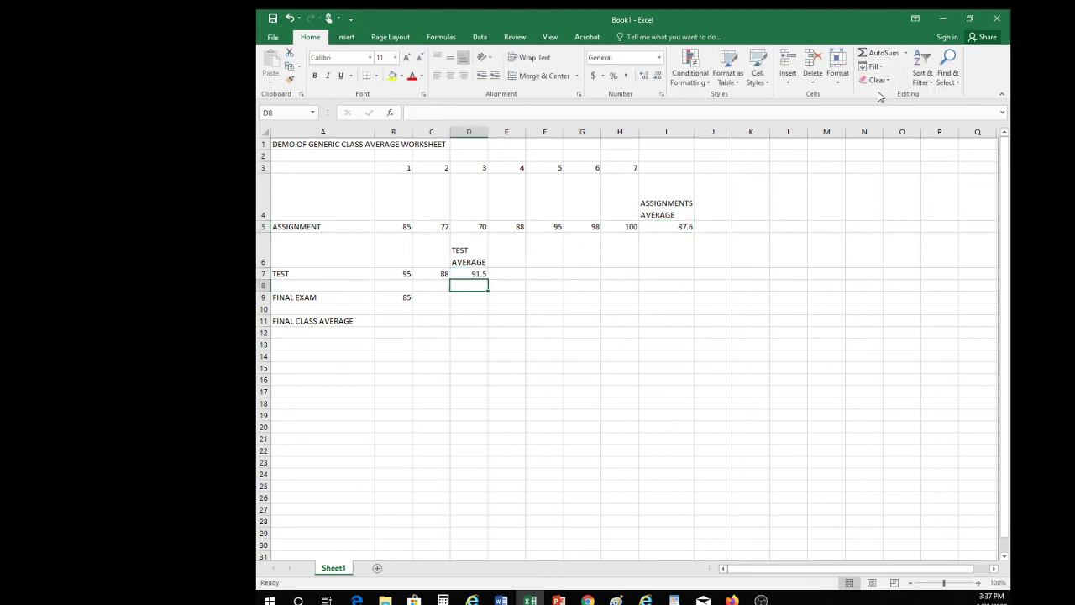
click(471, 297)
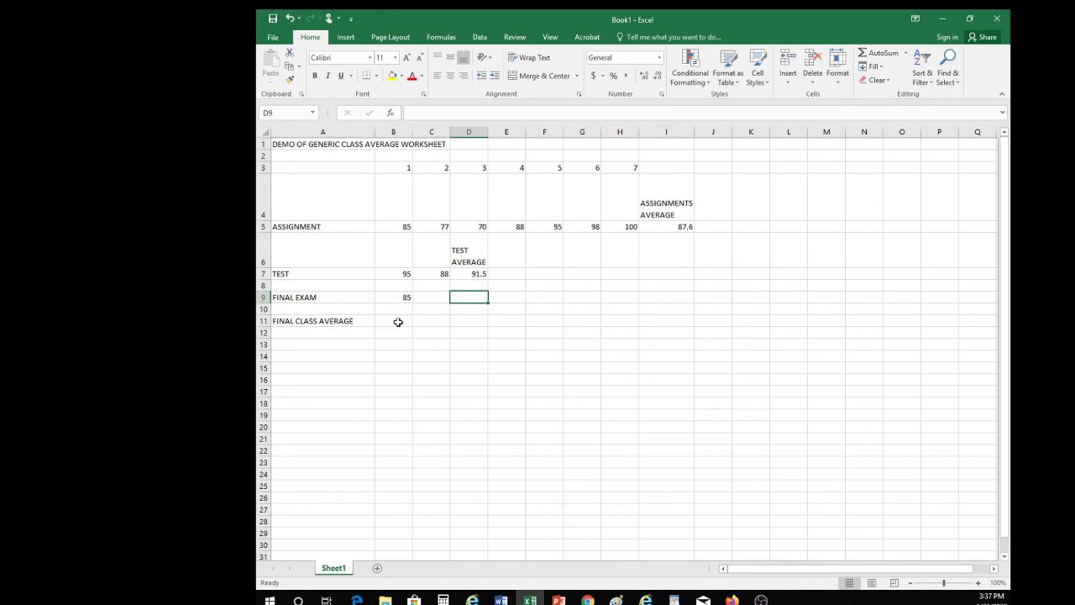
Step: Append the weights to the row labels: (50%) to ASSIGNMENT in A5, (25%) to TEST in A7 and (25%) to FINAL EXAM in A9
click(350, 228)
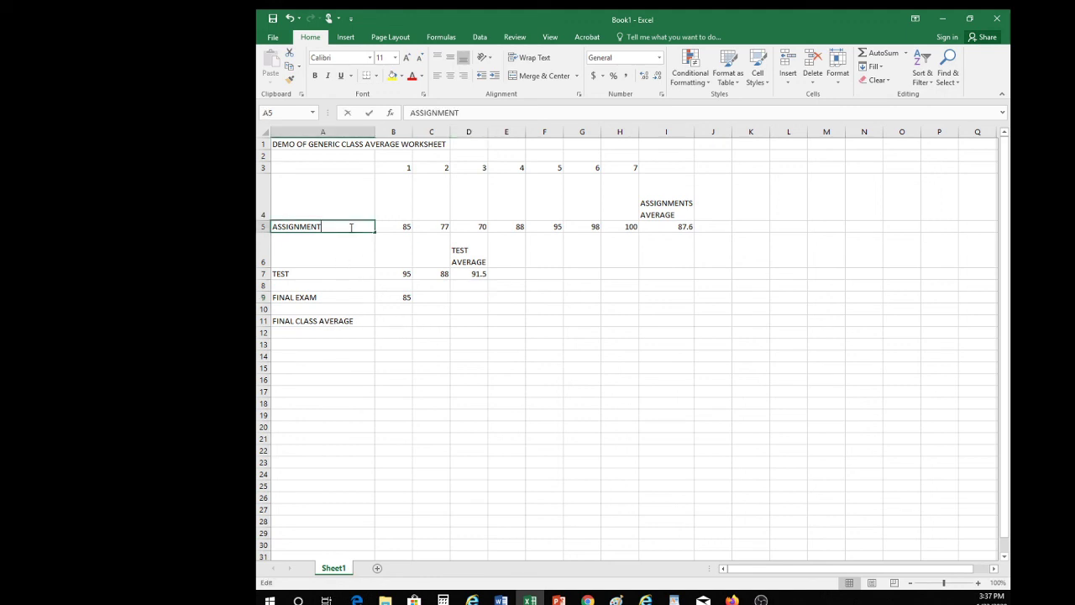
double_click(351, 227)
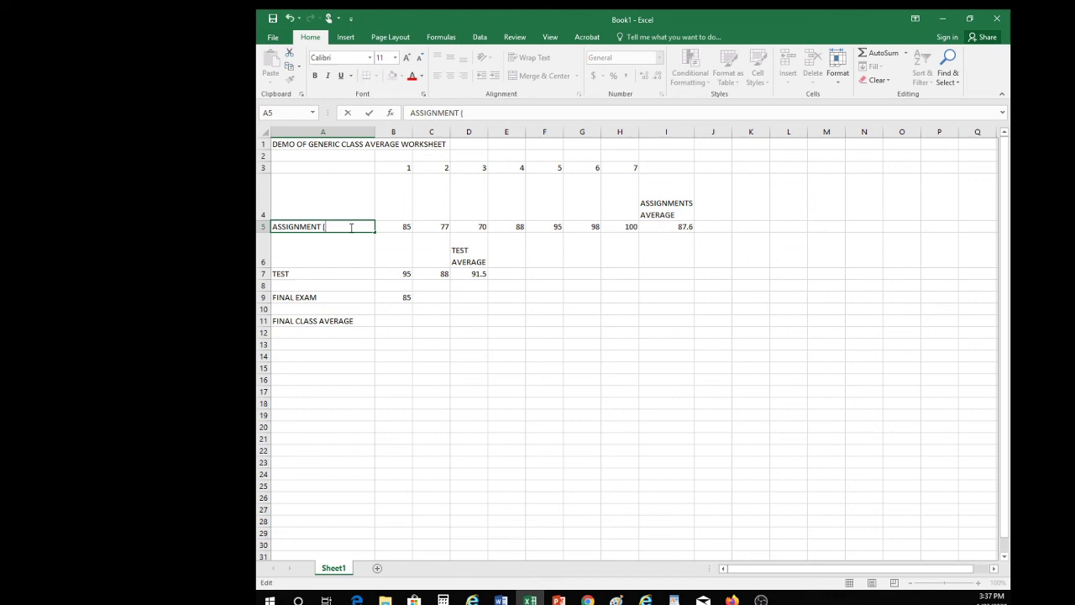
text((50%)
double_click(325, 274)
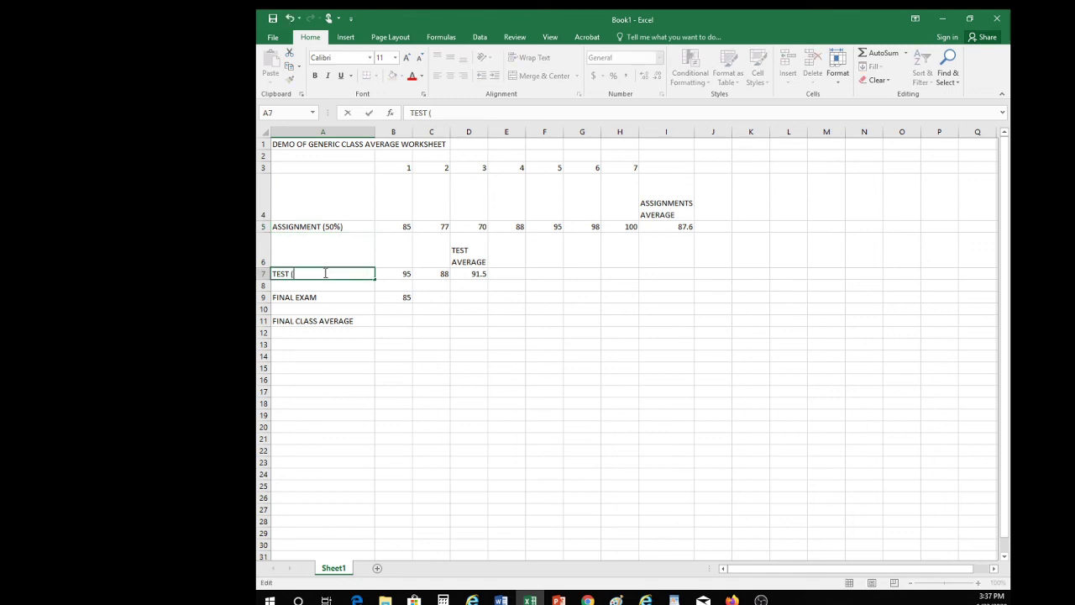
text((25%)
double_click(339, 297)
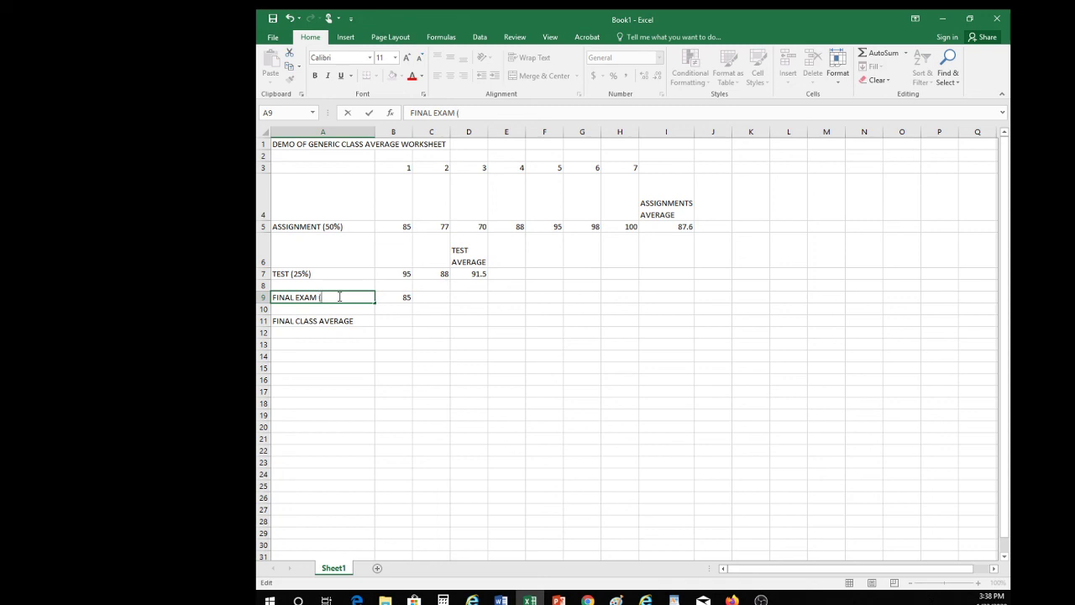
text((25%))
click(365, 322)
Step: Calculate the weighted final class average in B11 with the formula =((.50*I5)+(.25*D7)+(.25*B9))
click(394, 322)
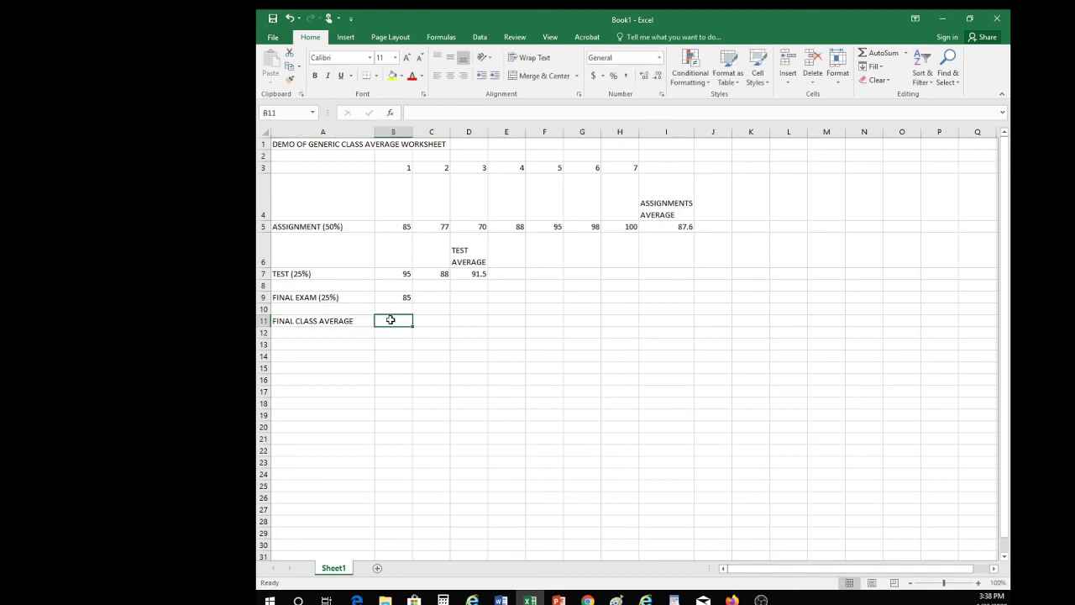
key(BackSpace)
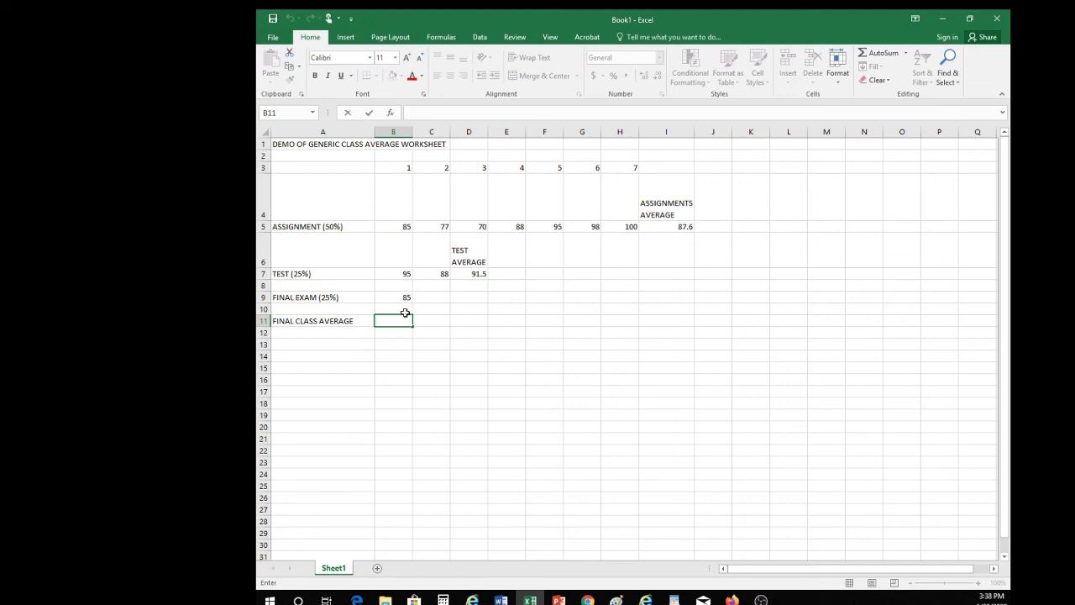
text(=)
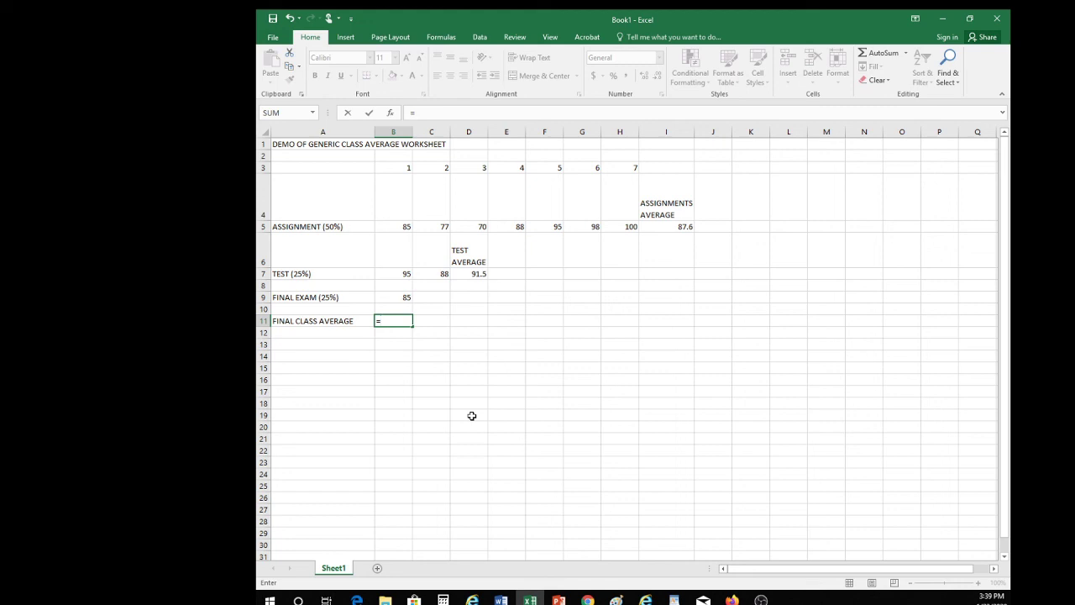
text(((.)
text(50*)
click(676, 227)
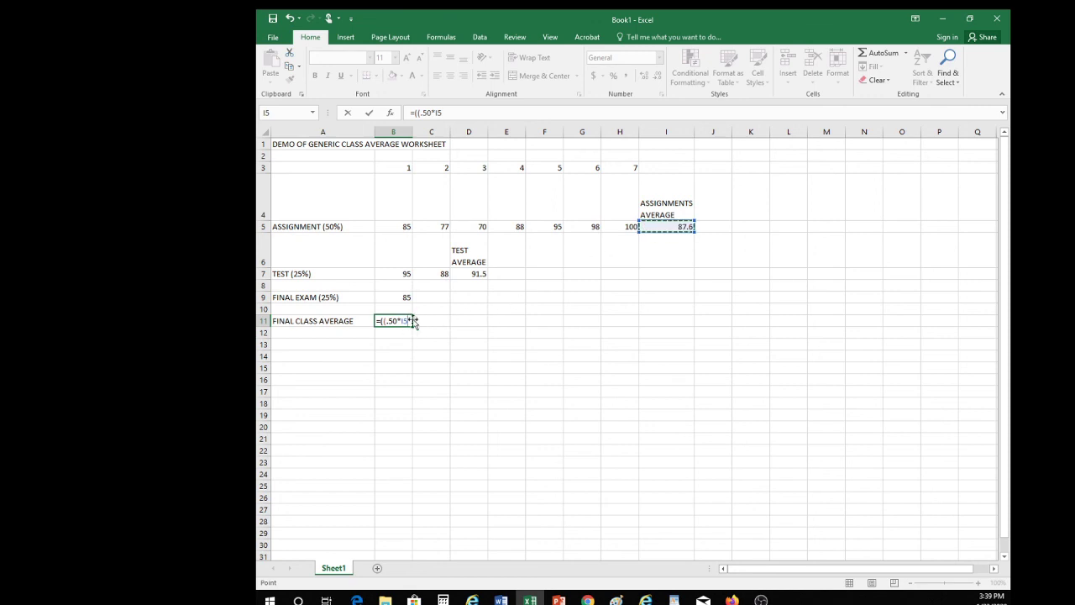
key(F2)
text()+(.25*)
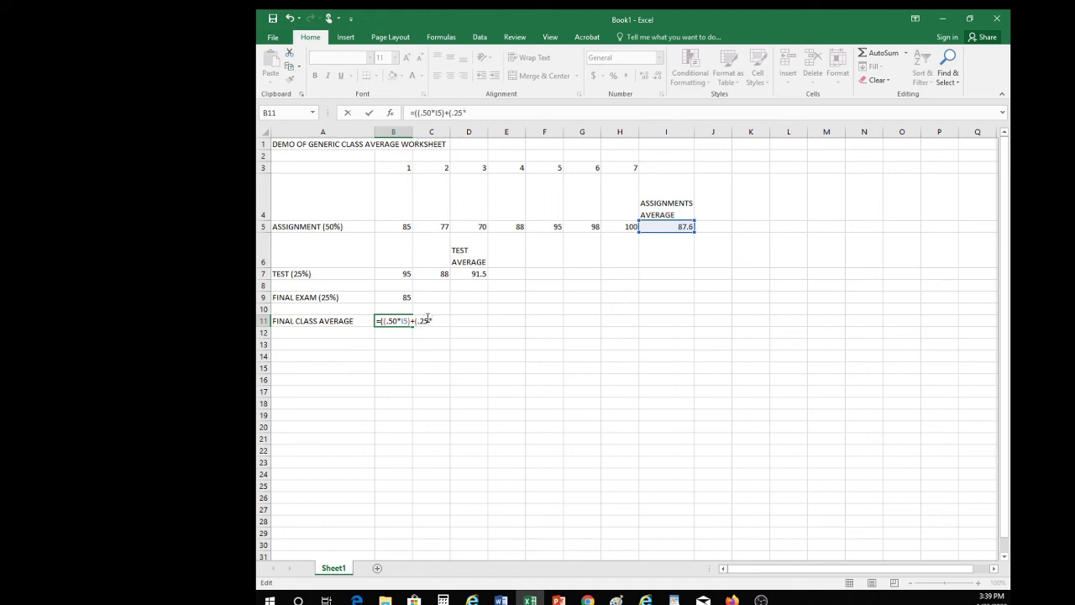
click(476, 275)
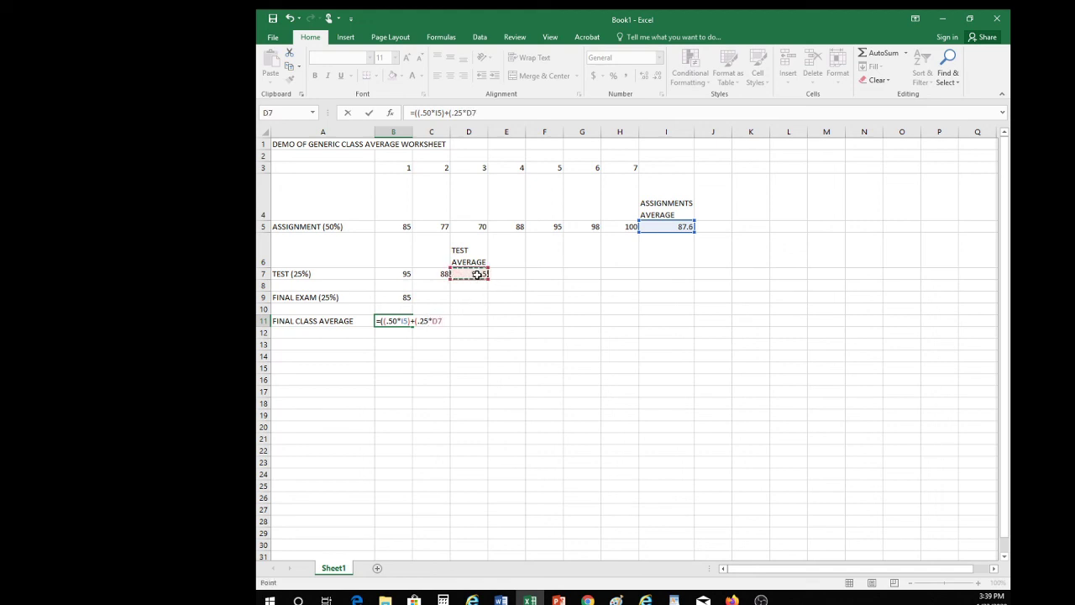
text()+(.25*)
click(408, 296)
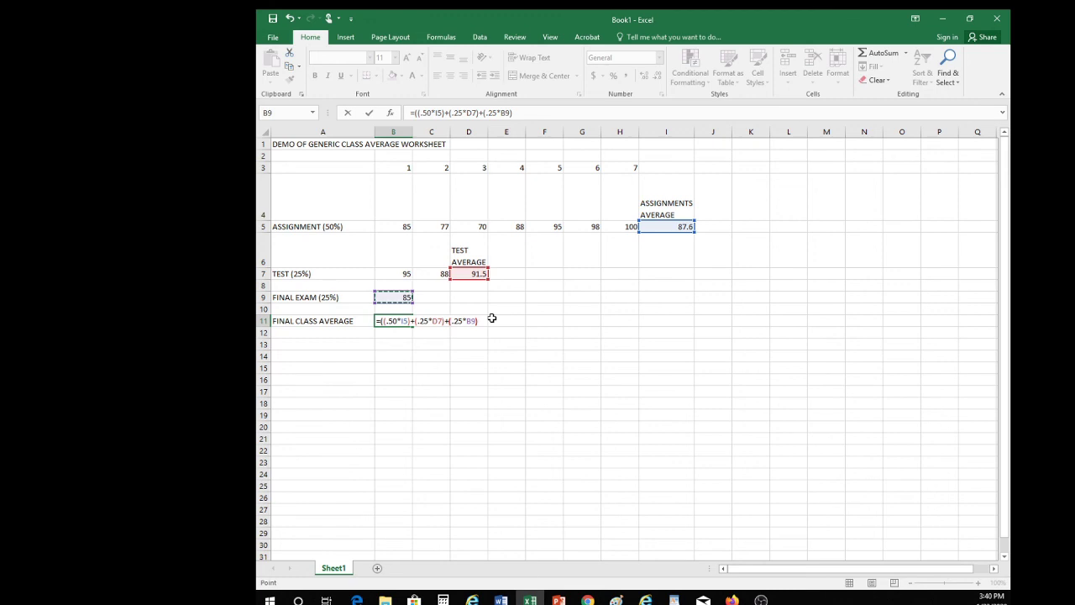
text())
key(Return)
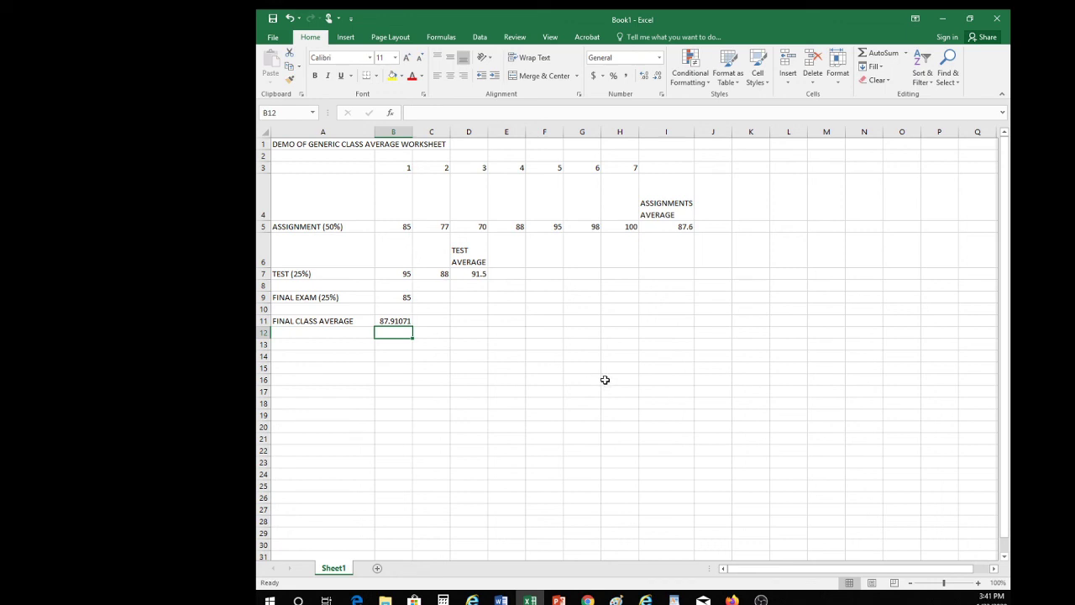
Step: Format the final class average in B11 to show no decimal places
click(400, 323)
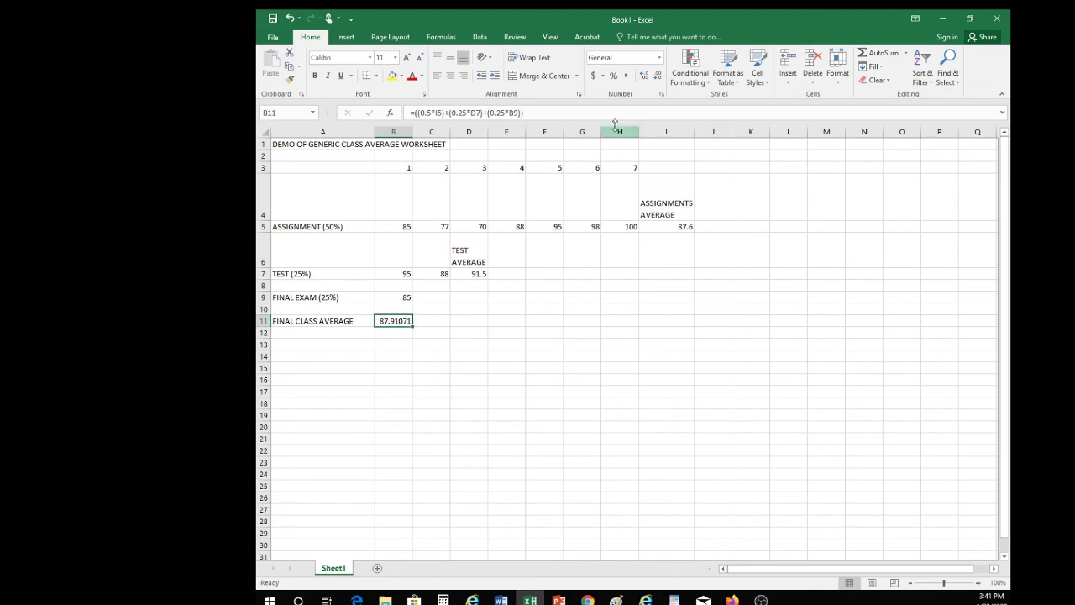
click(659, 76)
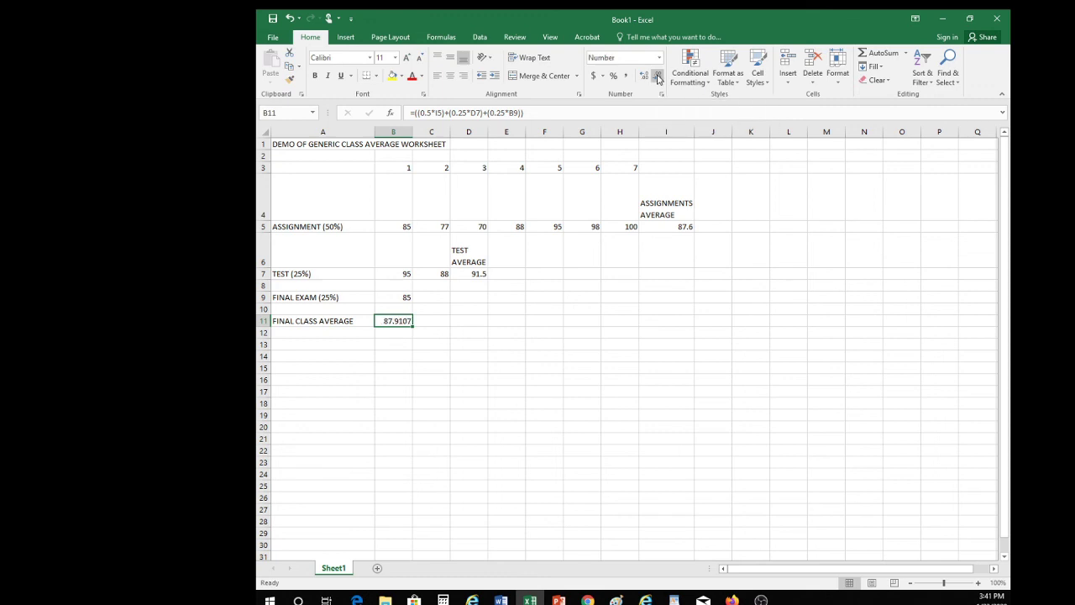
click(659, 76)
click(658, 77)
click(658, 76)
click(659, 76)
Step: Save the workbook to the Desktop as an Excel Workbook named CLASS AVG
click(274, 37)
click(286, 155)
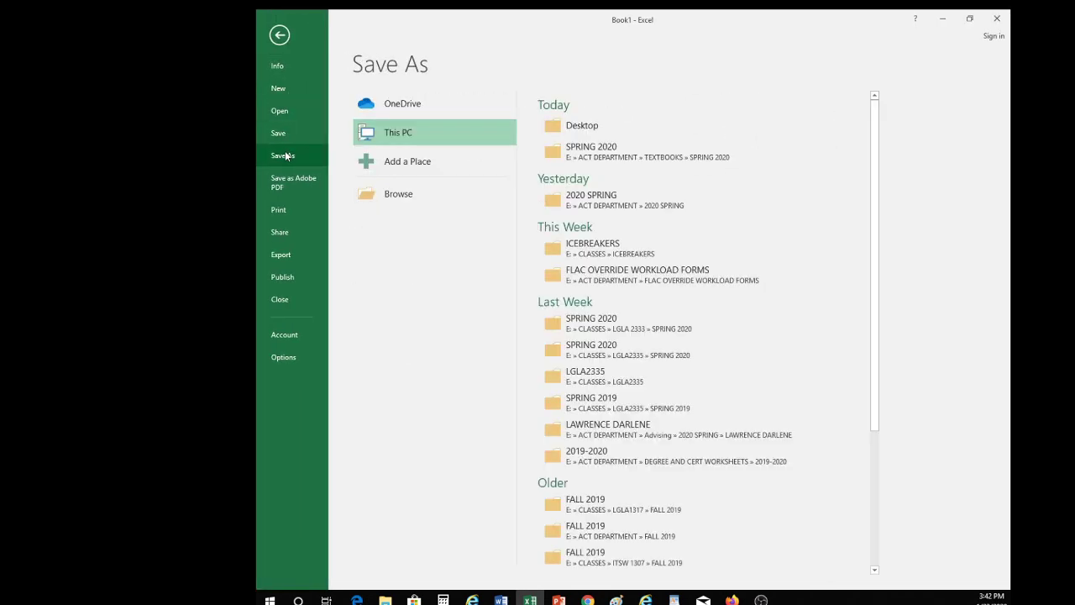
click(551, 133)
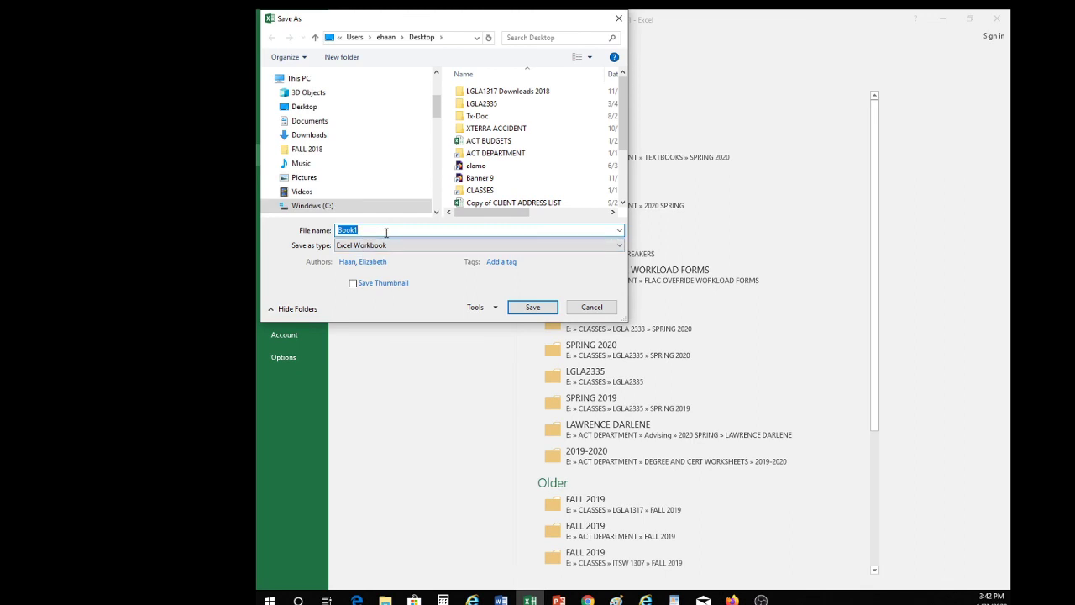
text(CLASS AVG)
click(533, 308)
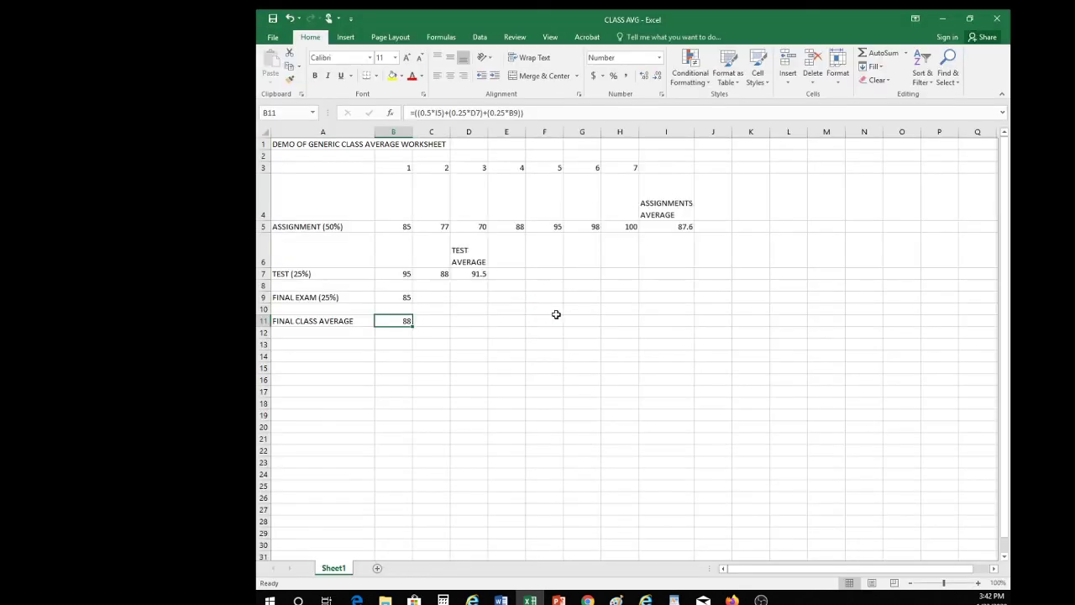
click(391, 353)
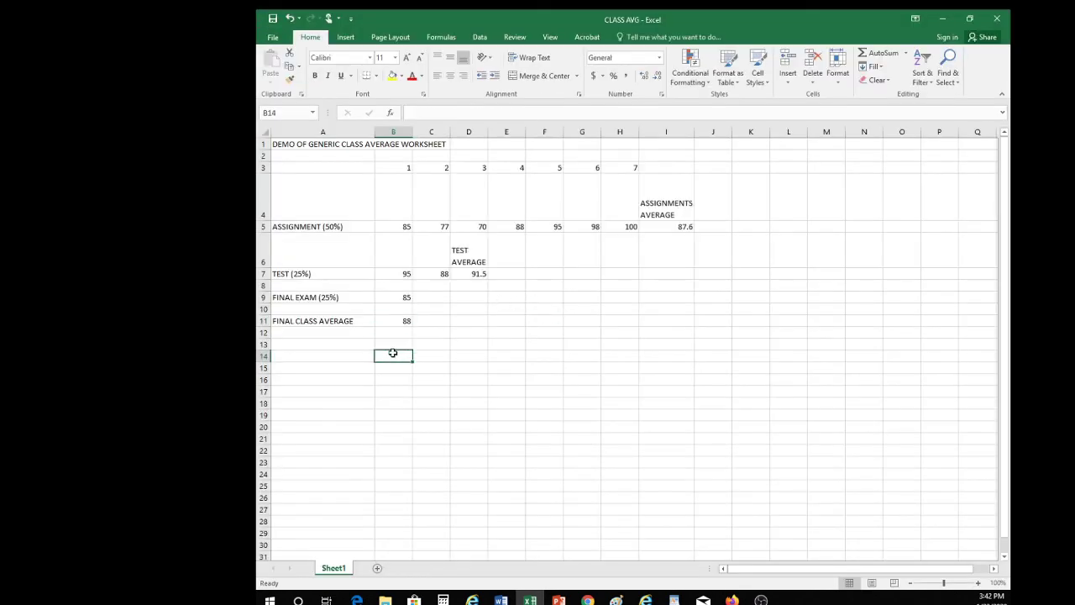